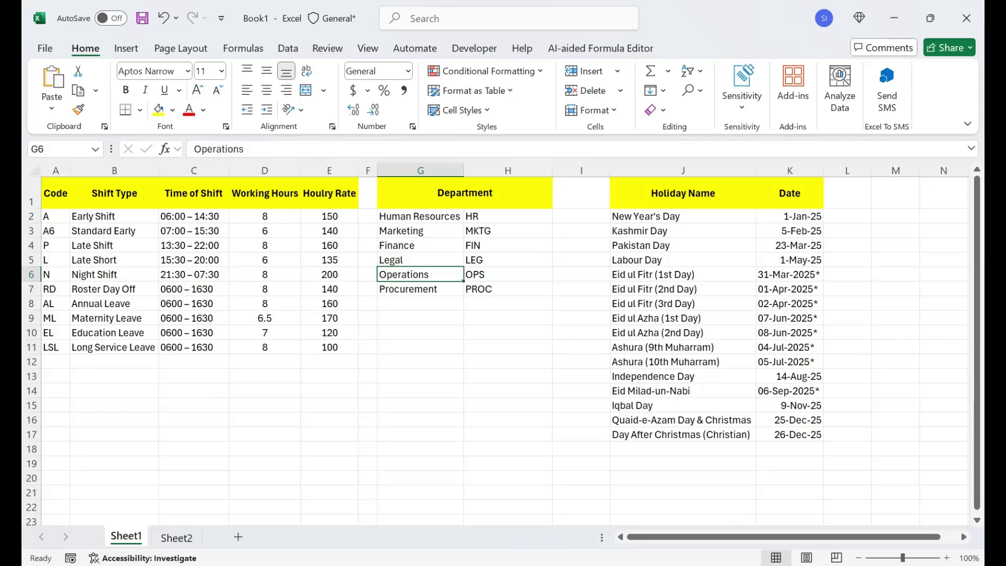
Examine the shift code table, the Department list and the Holiday Name and Date list on Sheet1
left_click_drag(56, 193, 56, 348)
left_click_drag(115, 194, 114, 361)
left_click_drag(193, 193, 194, 348)
left_click_drag(265, 194, 264, 348)
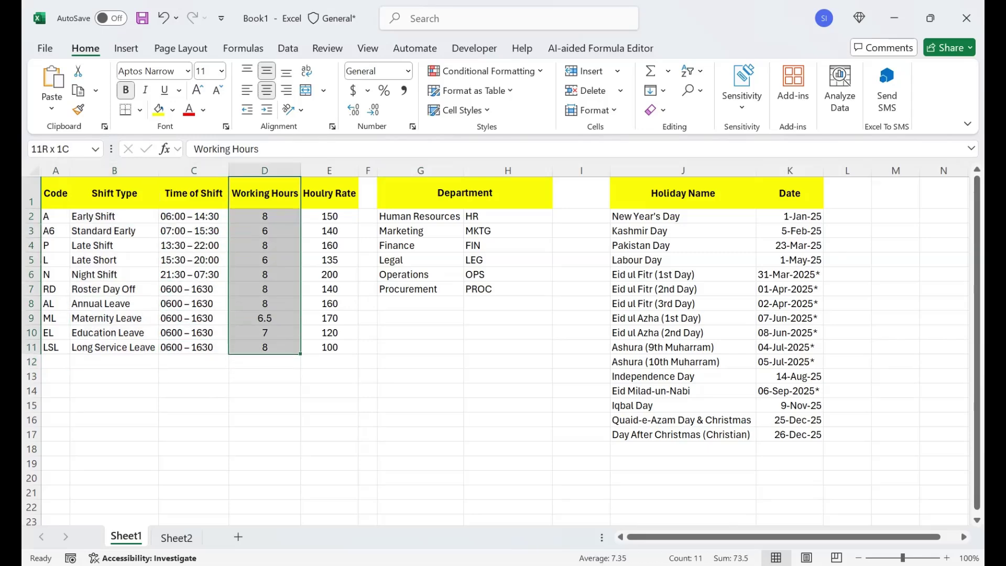
left_click_drag(329, 193, 329, 348)
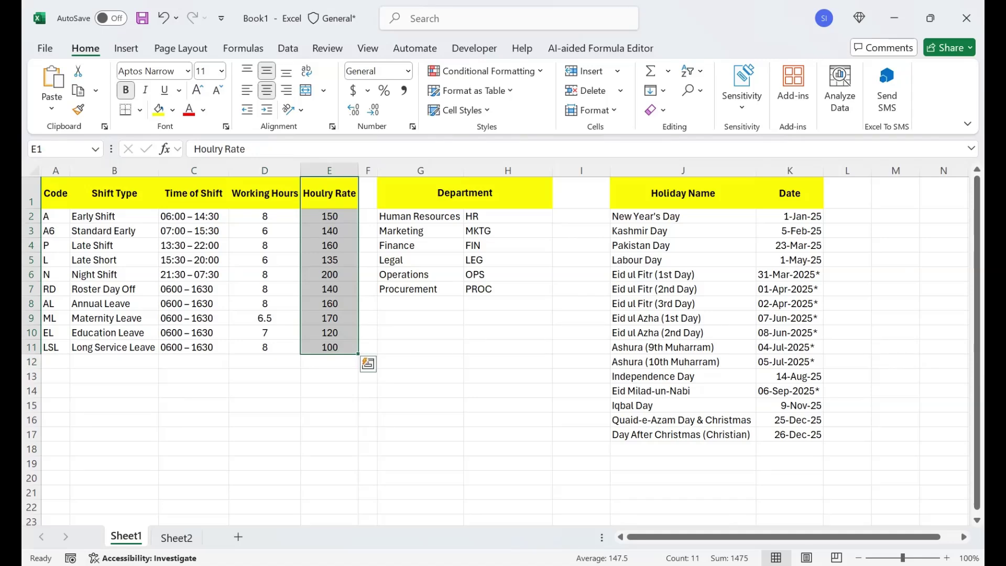
left_click(465, 193)
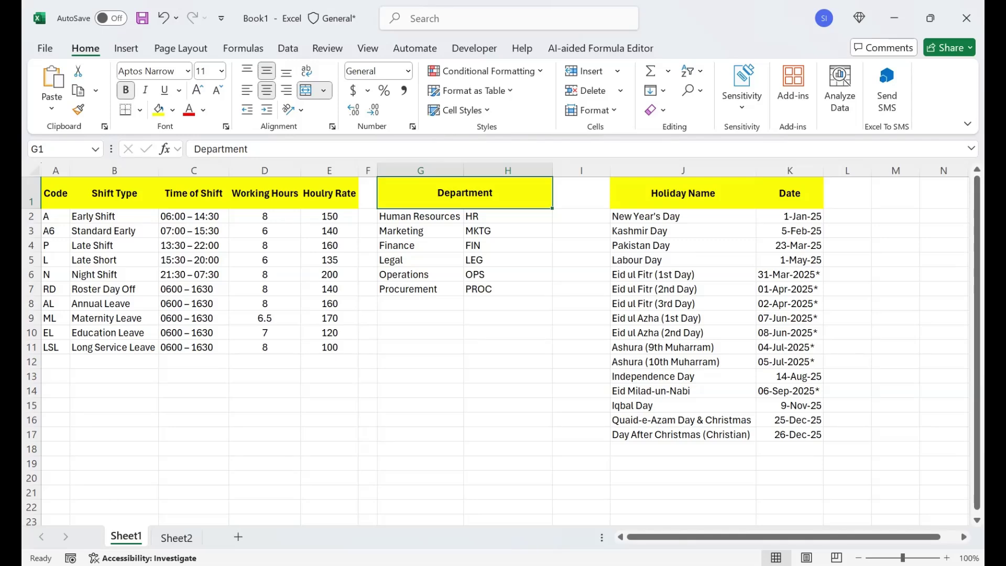
left_click_drag(681, 193, 789, 434)
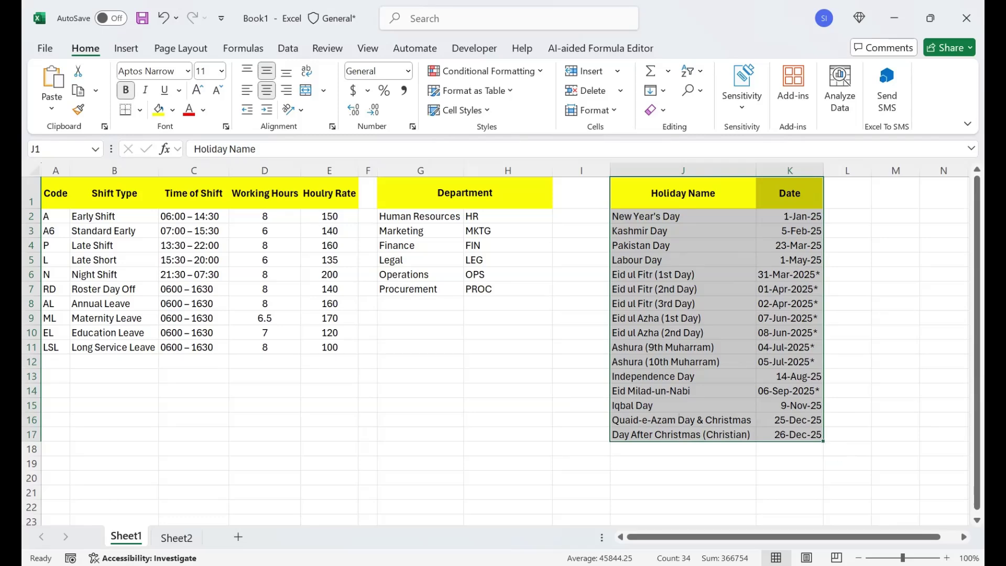
left_click(508, 304)
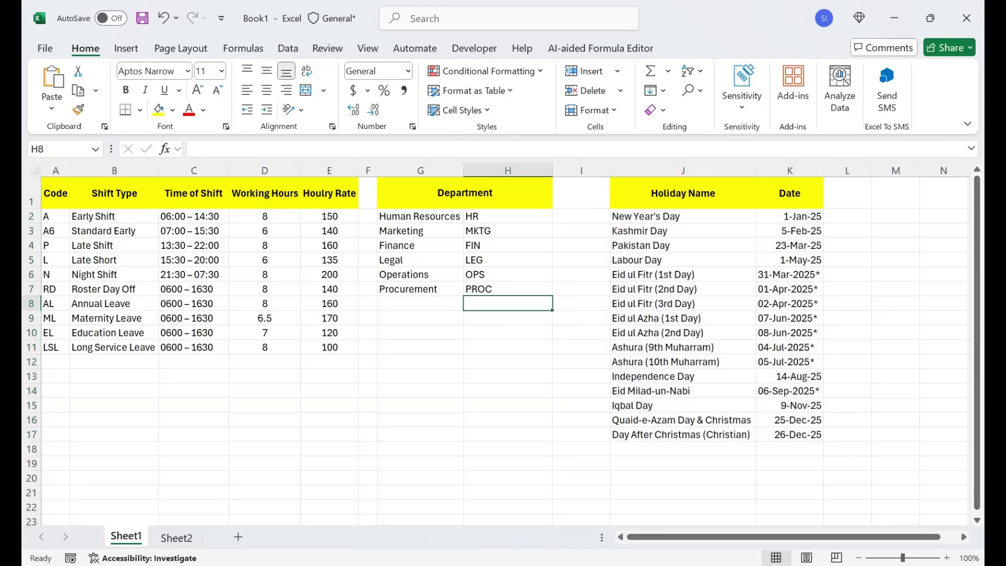
On Sheet2, enter the headings Emp Code, Dept and DOJ in cells A3 to C3
left_click(176, 537)
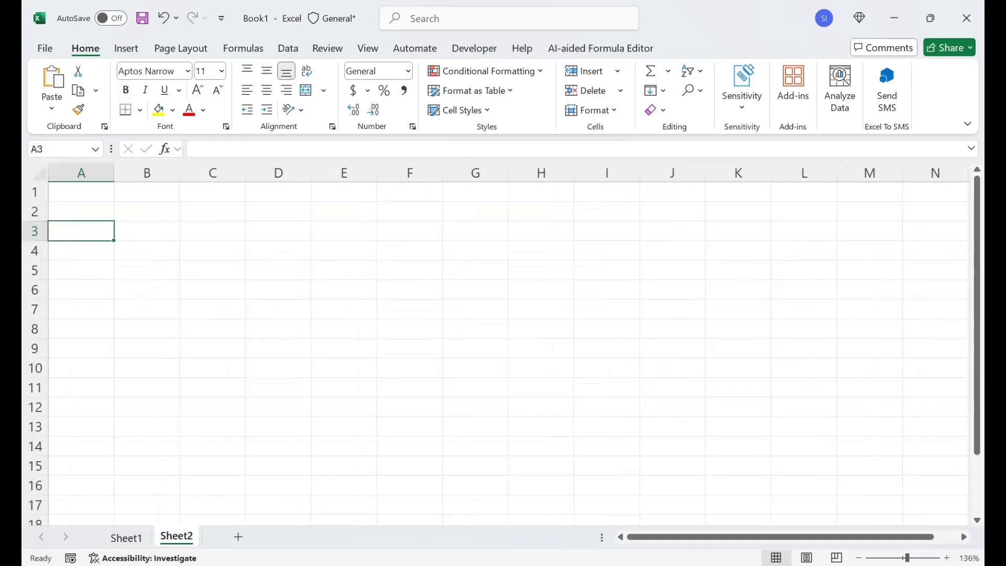
type("Emp Code")
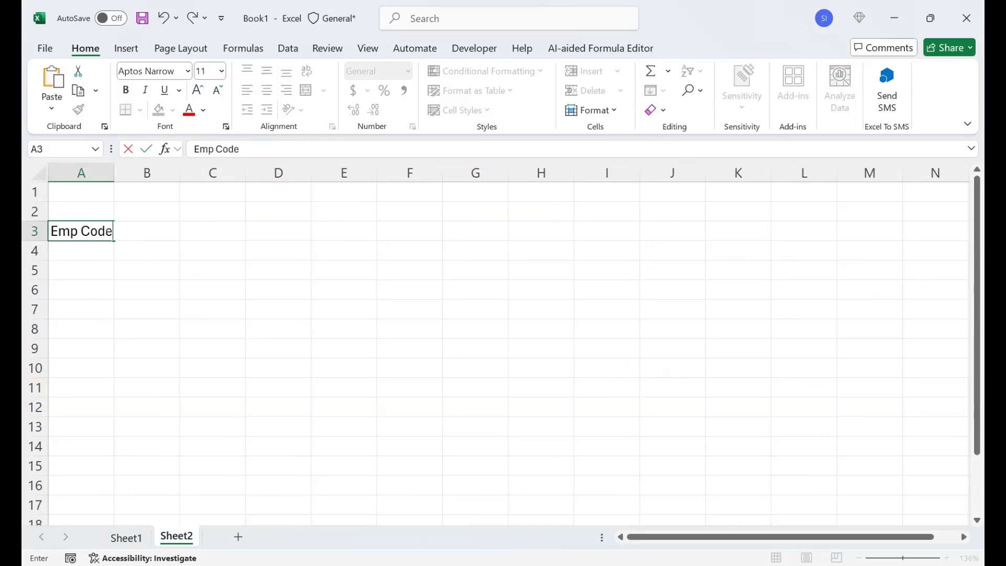
key("Tab")
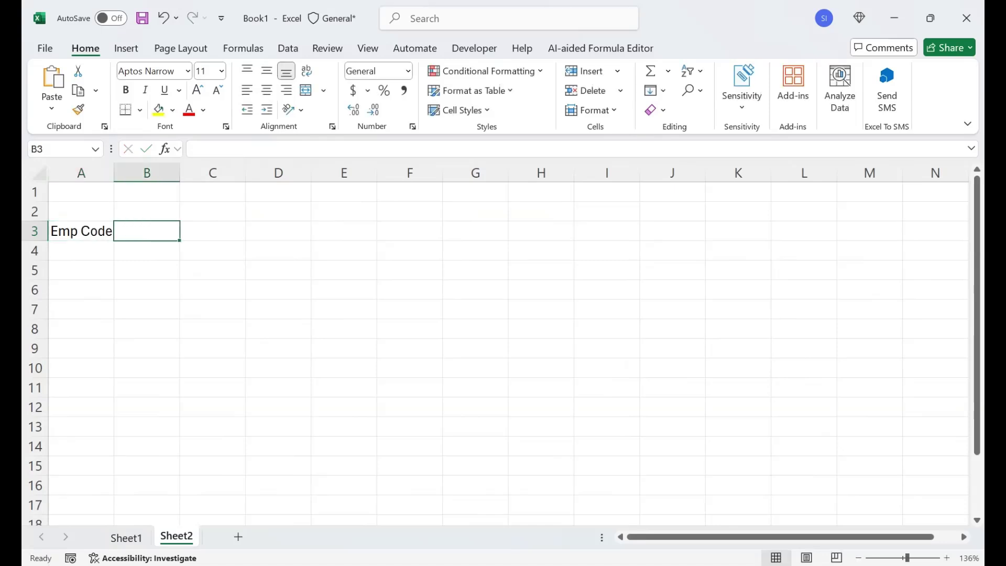
type("Det")
key("BackSpace")
type("p")
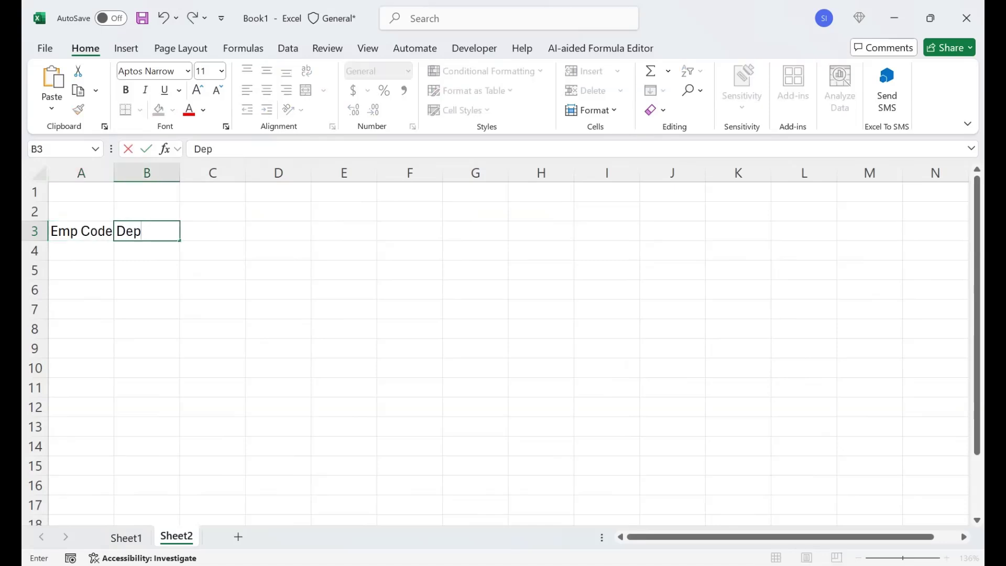
type("t")
key("Tab")
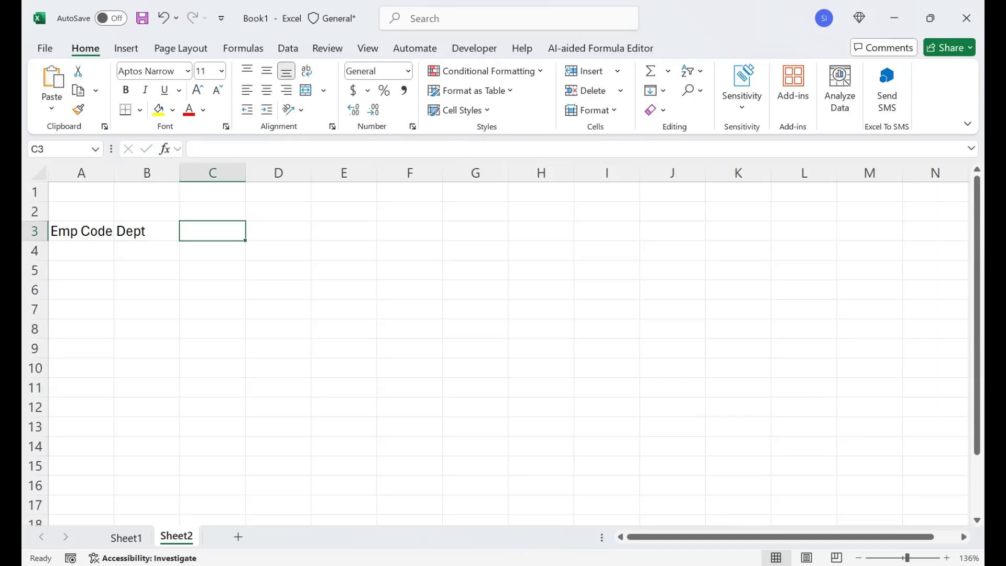
type("DOJ")
key("Tab")
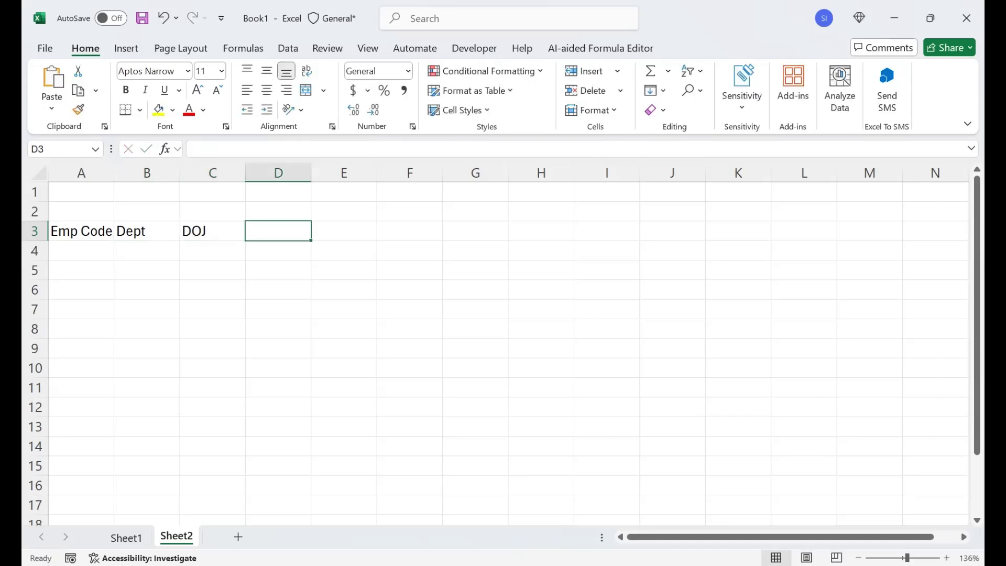
Enter the heading Emp Name in D3 and autofit column D to it
type("Na")
key("BackSpace")
key("BackSpace")
type("E")
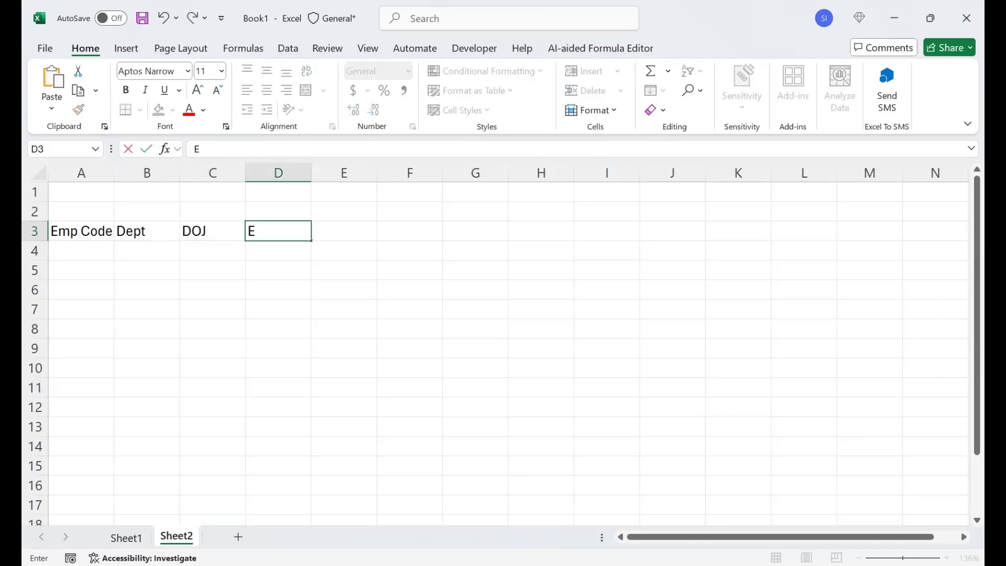
type("mp Name")
key("Tab")
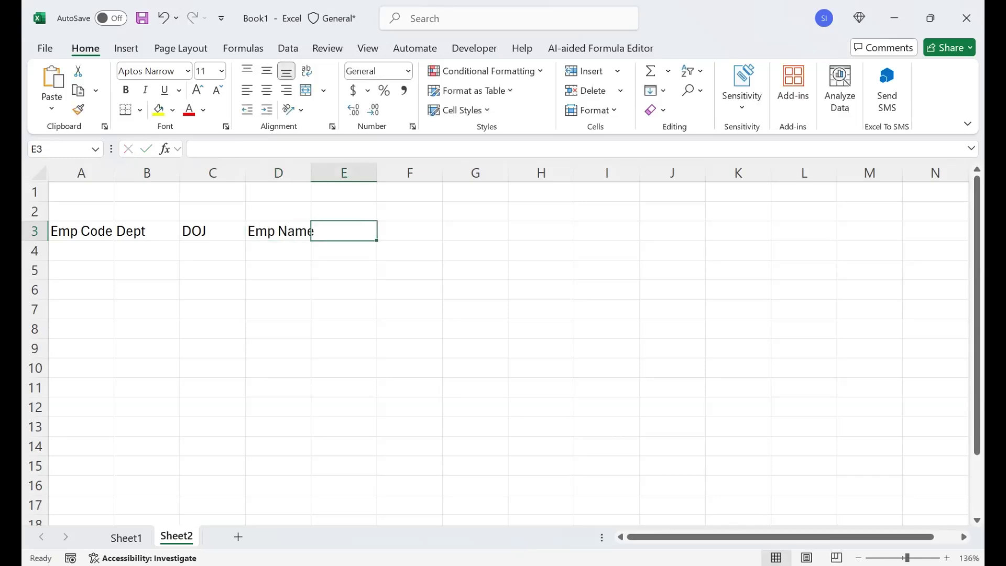
key("Left")
key("alt+o")
key("c")
key("a")
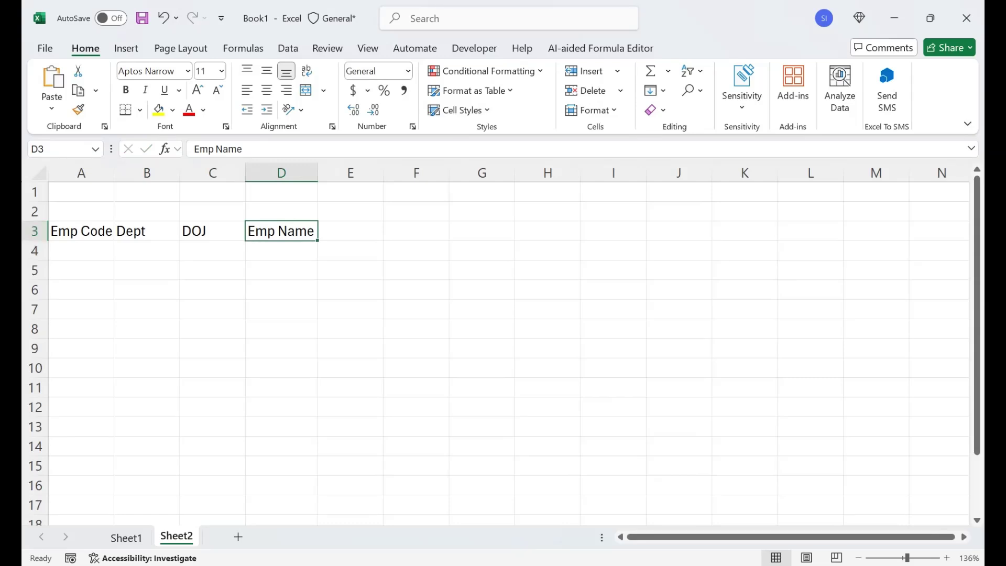
Increase the height of the heading row and insert two blank rows above it at row 2
left_click_drag(35, 240, 34, 257)
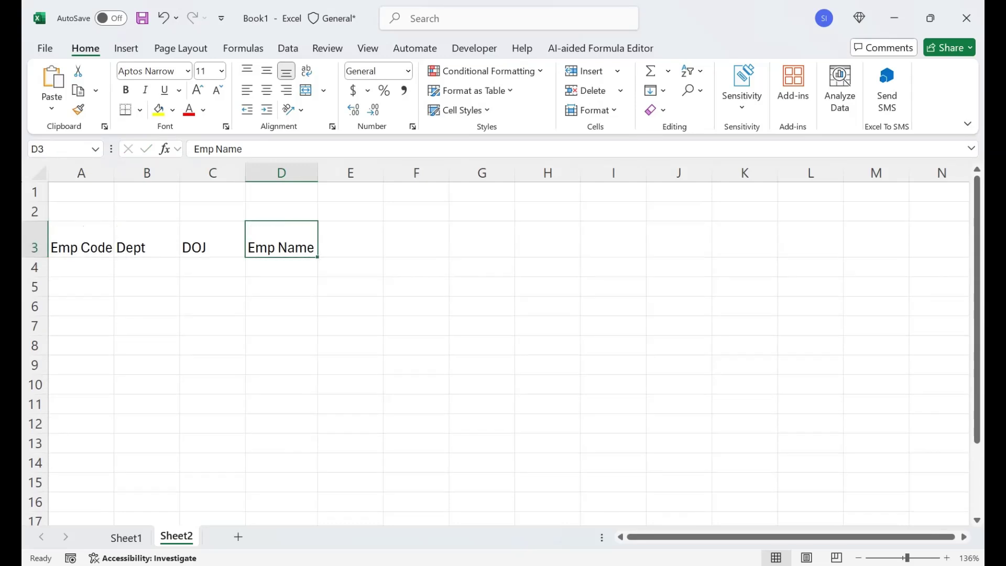
left_click(34, 212)
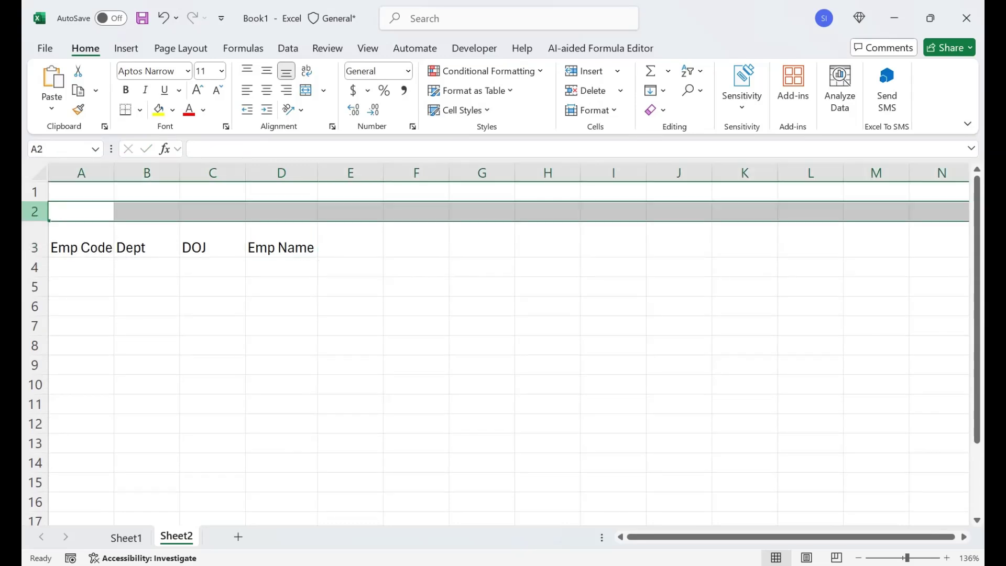
key("ctrl+plus")
key("ctrl+plus")
left_click(81, 232)
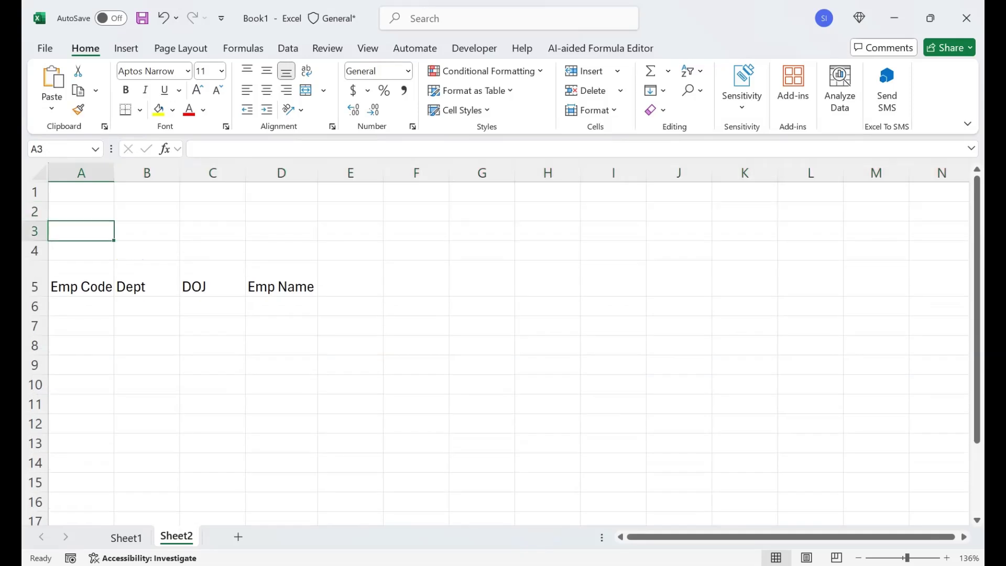
right_click(35, 231)
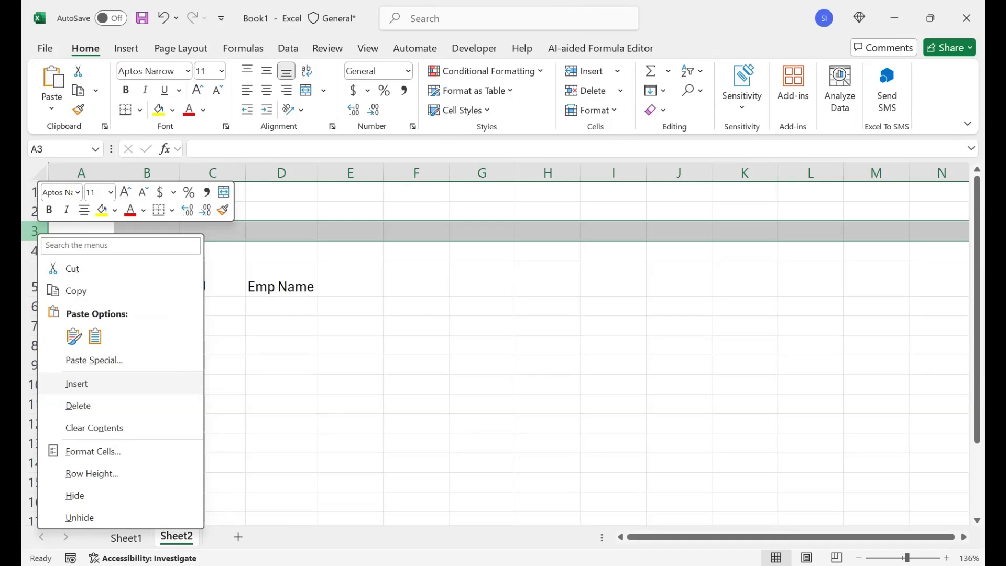
key("Escape")
left_click(82, 231)
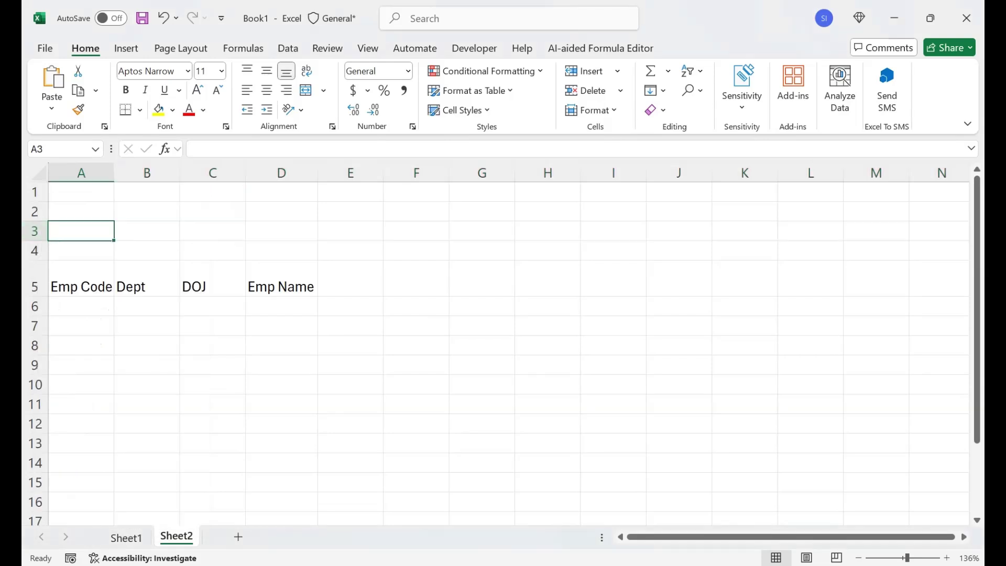
Check the Developer entry in the ribbon customization options by switching it off and on, and discard the dialog
left_click(474, 48)
right_click(420, 49)
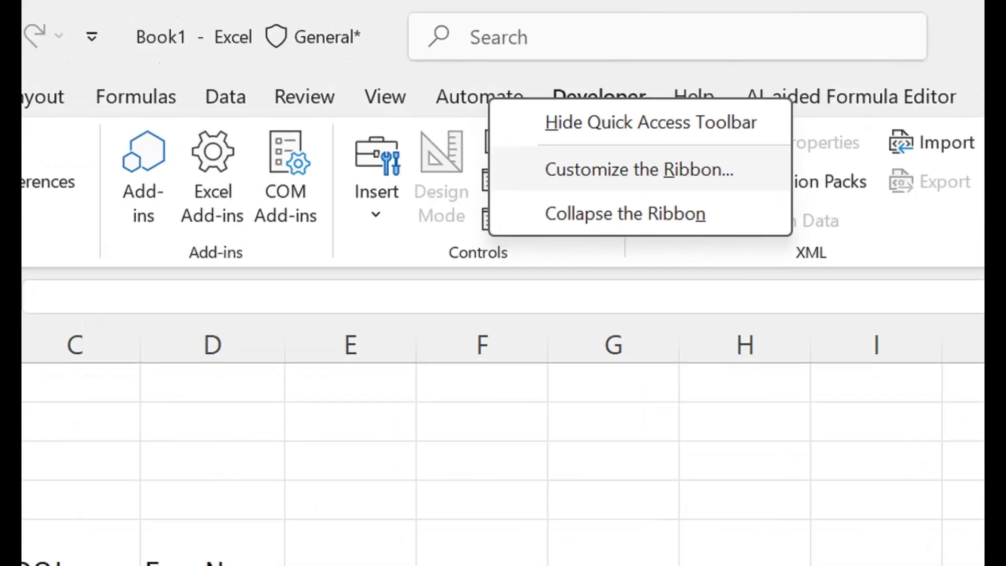
left_click(639, 169)
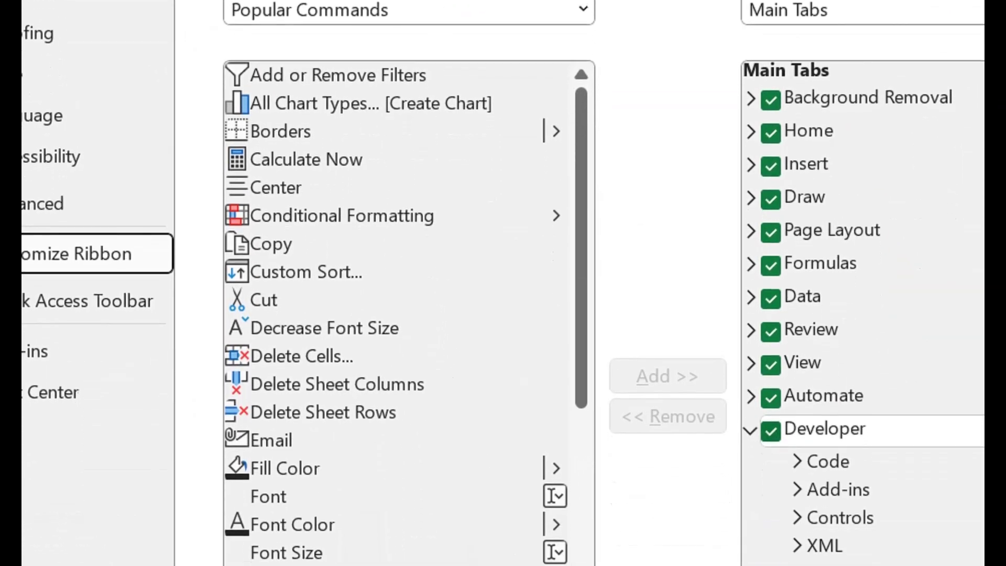
key("space")
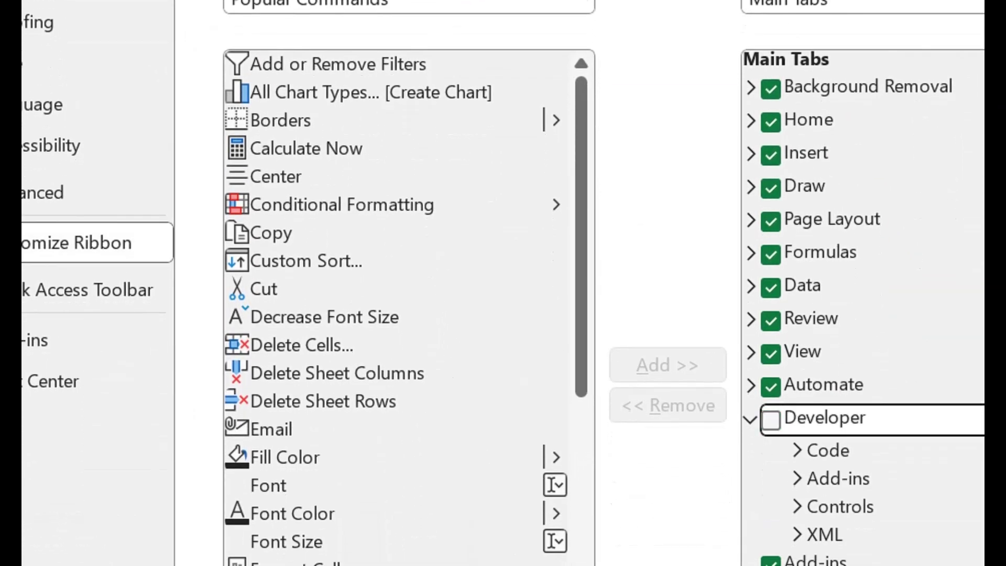
key("space")
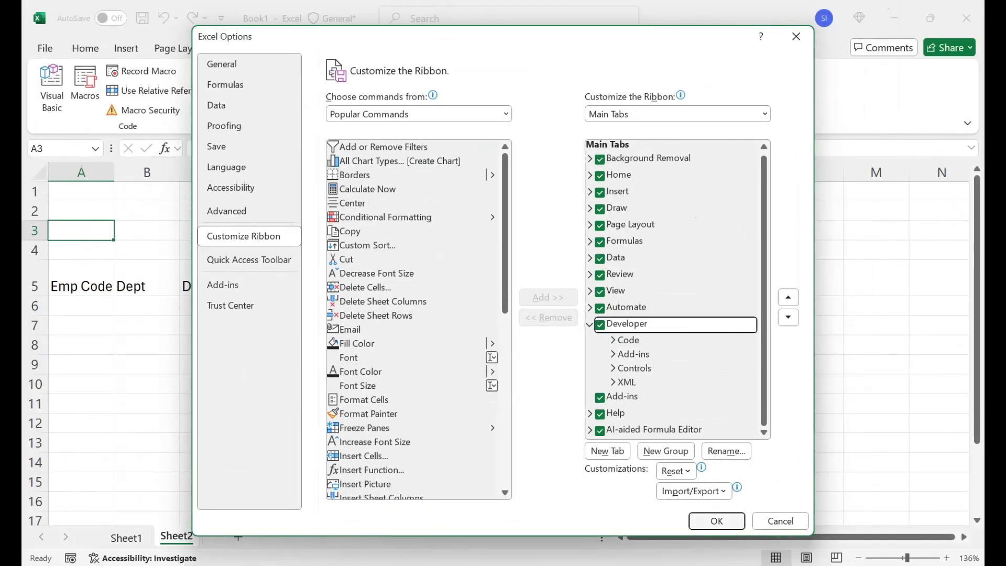
left_click(780, 522)
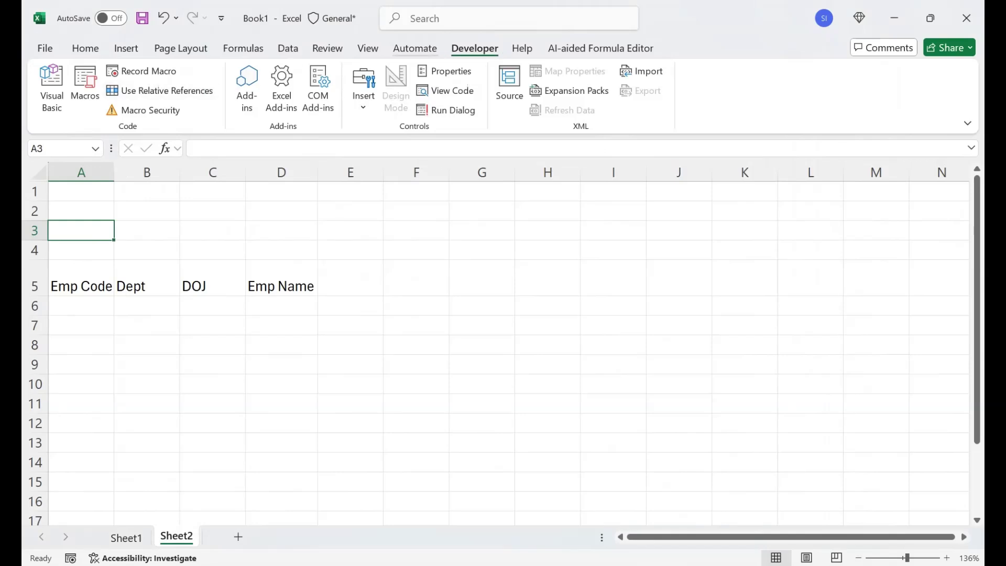
Insert a spin button form control over A3:A4 above Emp Code and duplicate it above Dept and DOJ
left_click(363, 89)
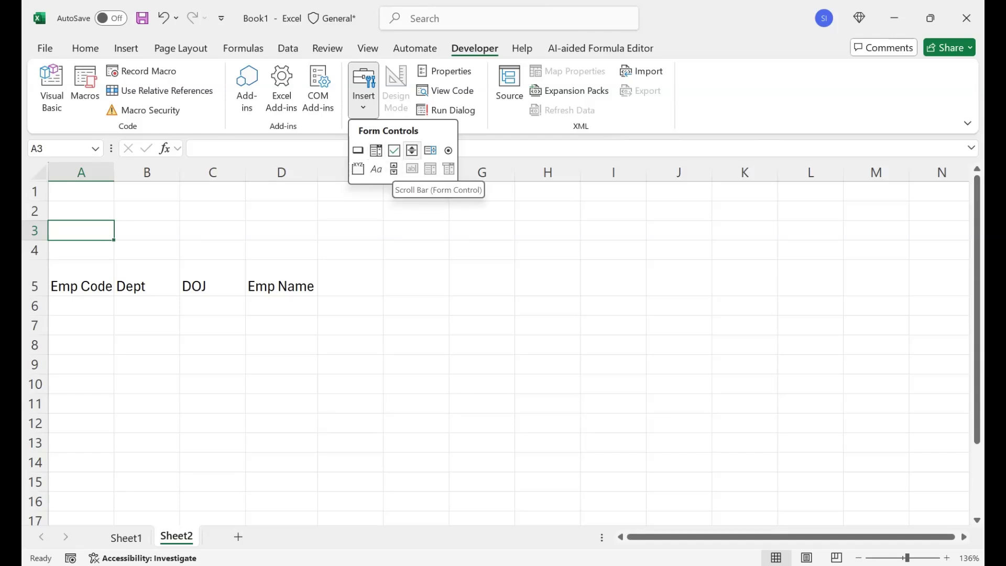
left_click(412, 151)
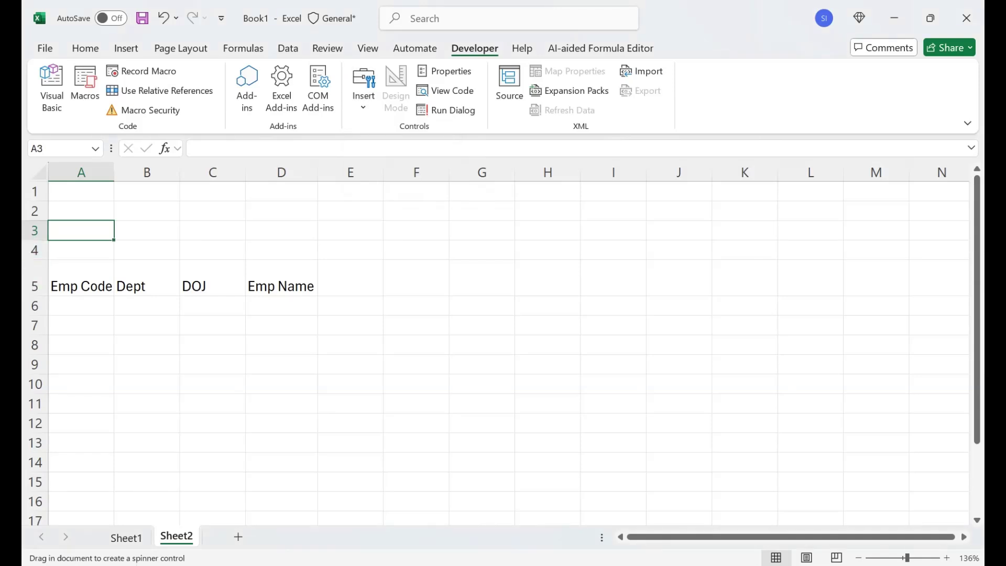
left_click_drag(74, 221, 99, 261)
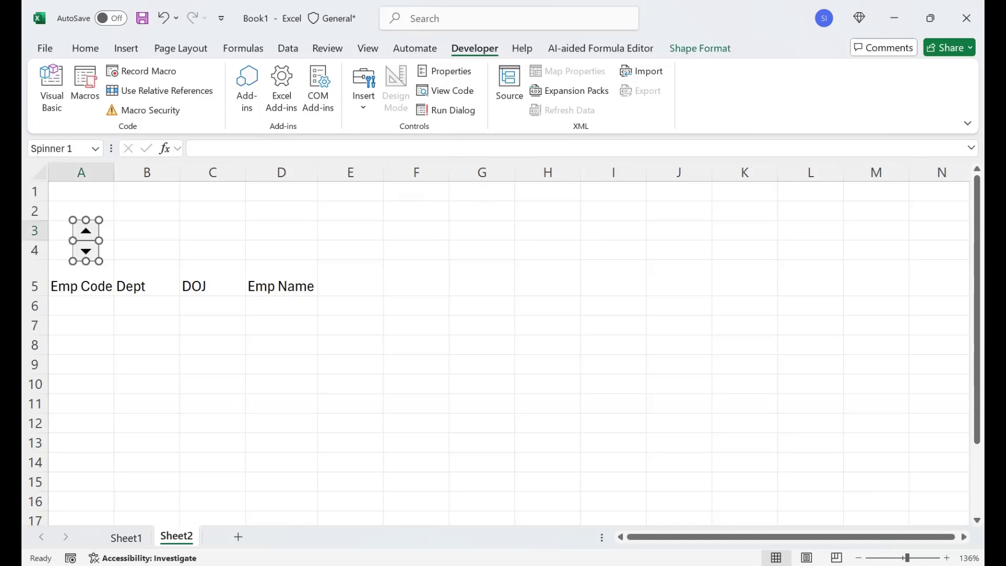
key("ctrl+d")
left_click_drag(102, 257, 213, 239)
key("ctrl+d")
Widen the Emp Name column and merge and center cells D3:D4 above its heading
left_click_drag(317, 172, 355, 172)
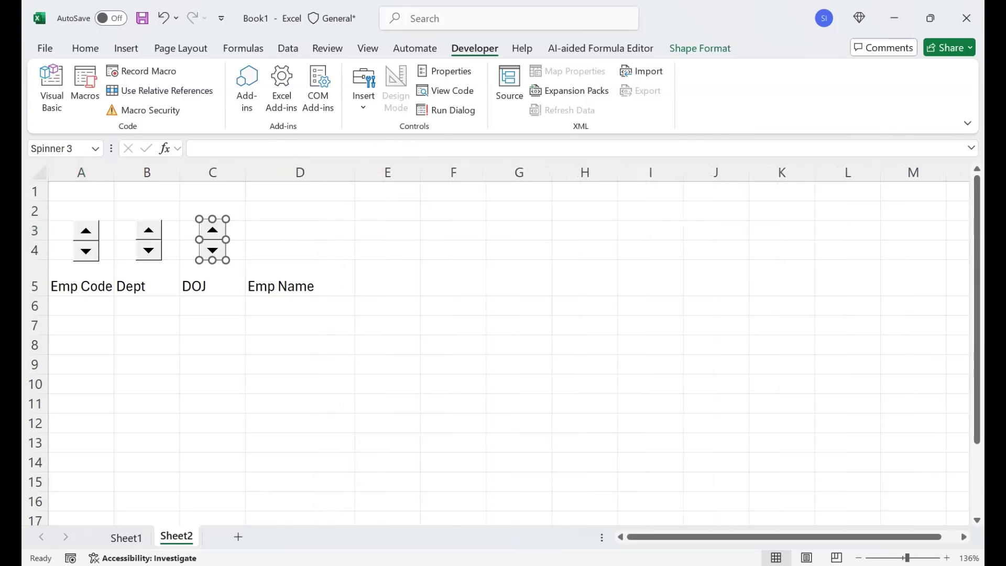
left_click_drag(293, 230, 293, 251)
left_click(85, 48)
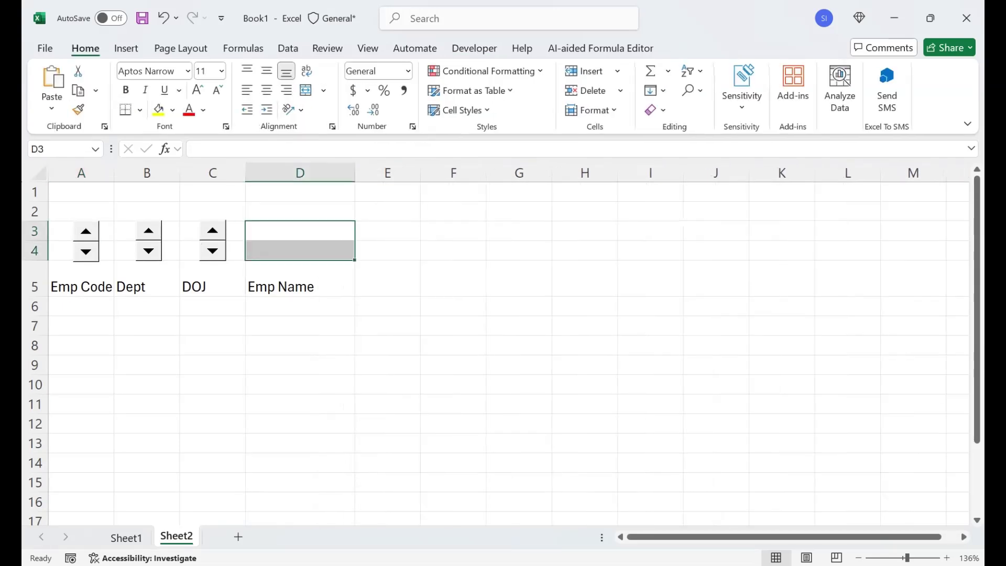
left_click(305, 91)
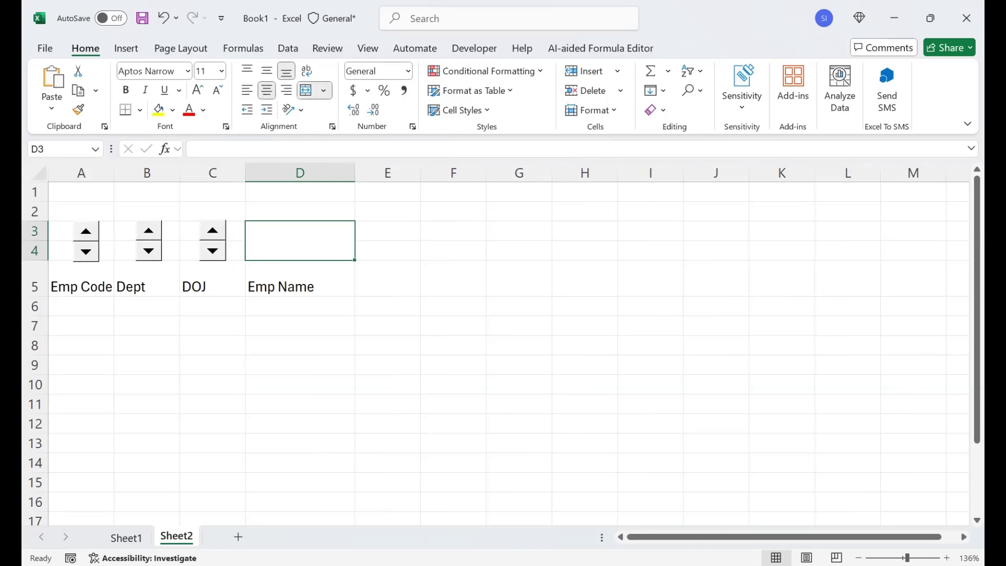
Merge and center the cell pairs A1:A2, B1:B2 and C1:C2 above the three spin buttons
left_click_drag(81, 192, 82, 211)
left_click(305, 90)
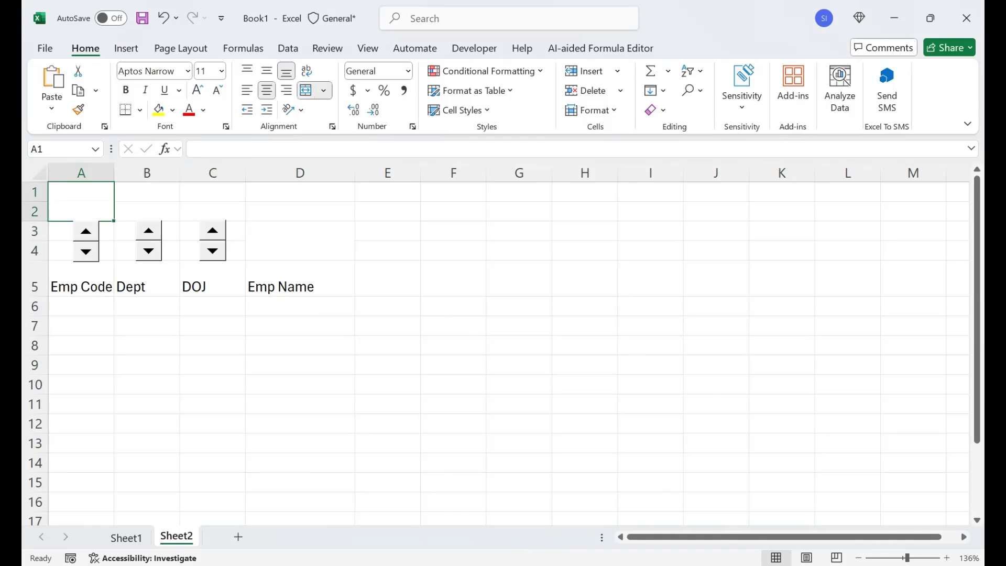
left_click_drag(147, 192, 147, 211)
left_click(306, 91)
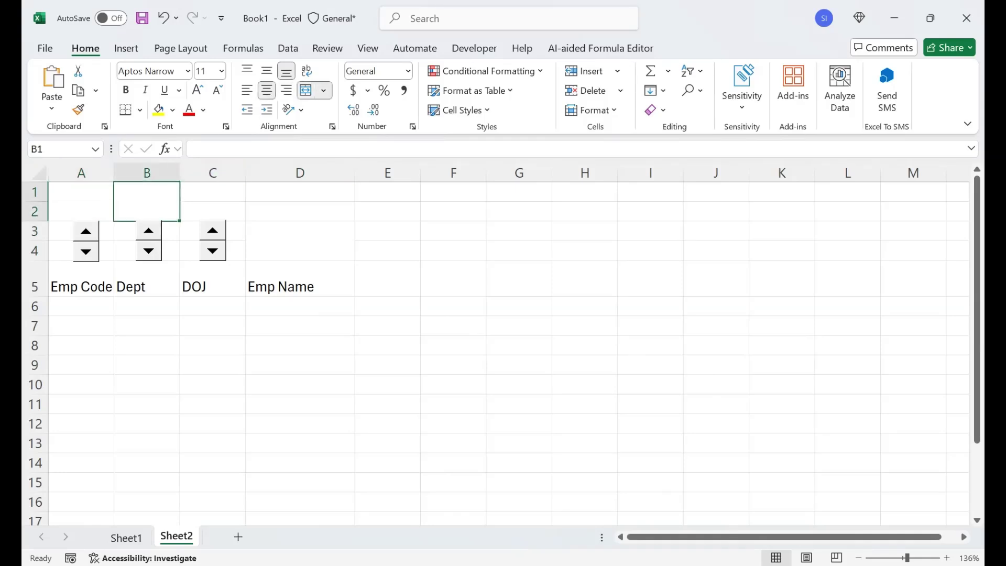
left_click_drag(212, 192, 213, 211)
left_click(305, 91)
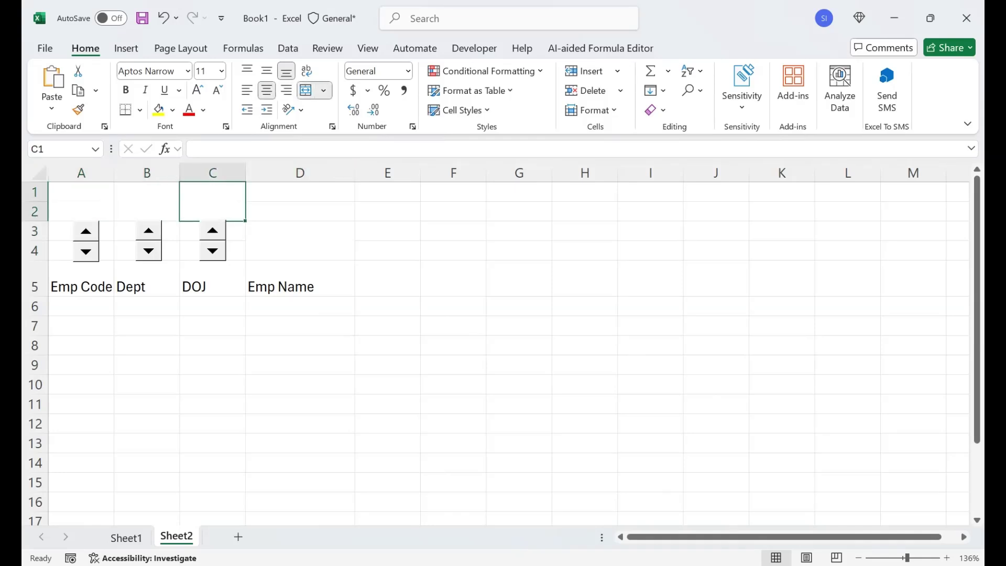
Set the spin button above Emp Code to minimum 1, maximum 31, and link it to cell A1
right_click(82, 229)
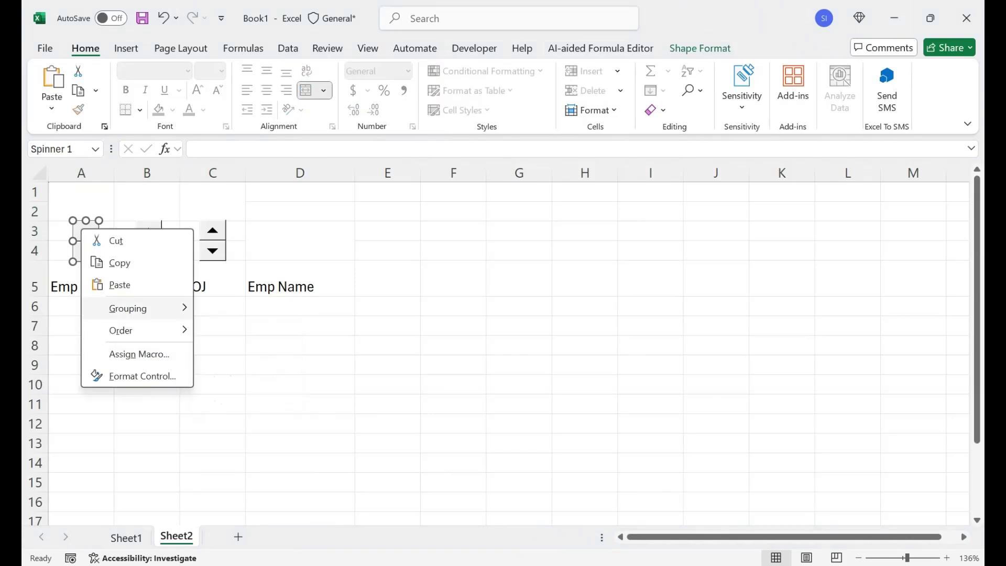
left_click(142, 376)
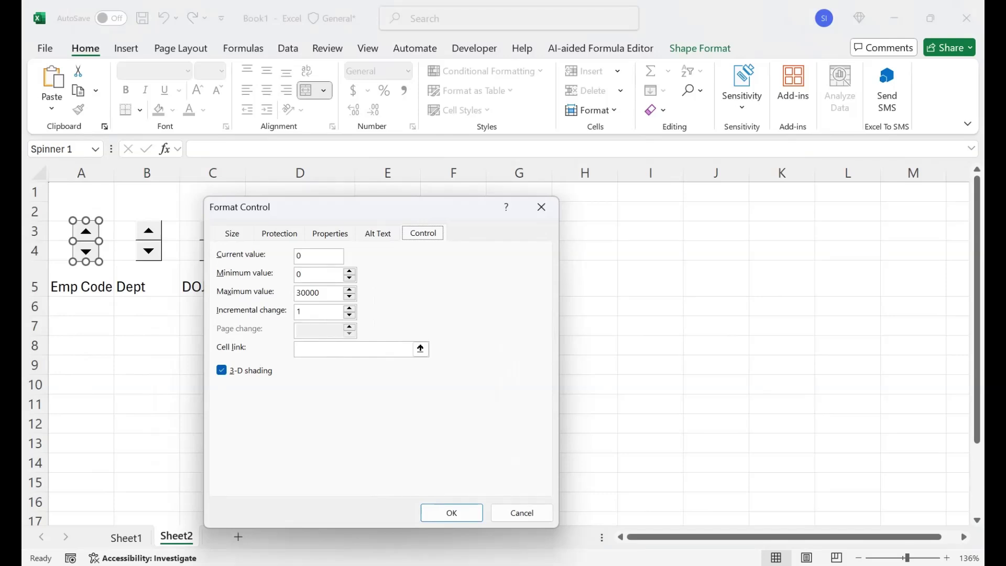
left_click(306, 274)
key("BackSpace")
type("1")
key("Tab")
type("31")
left_click(353, 349)
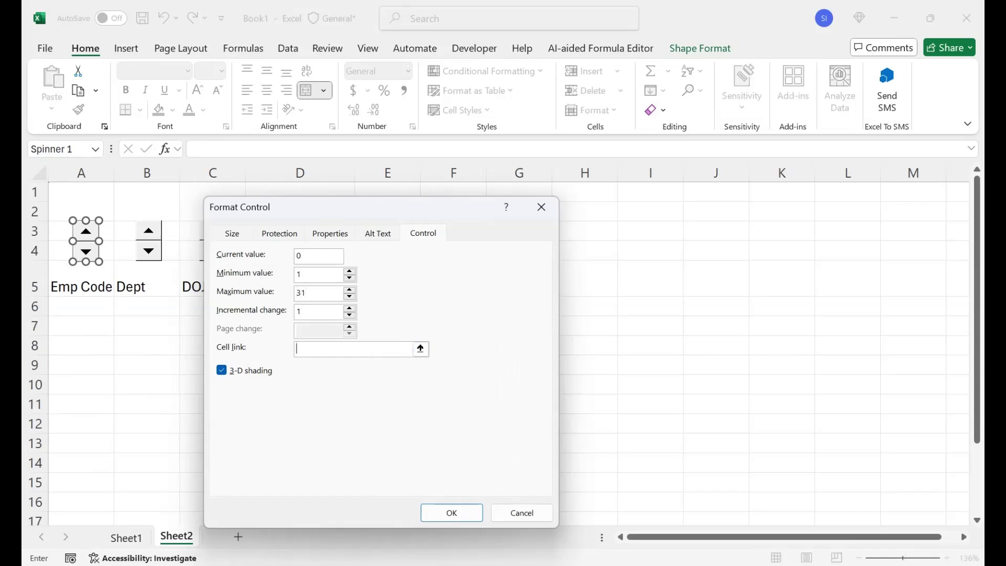
left_click(82, 201)
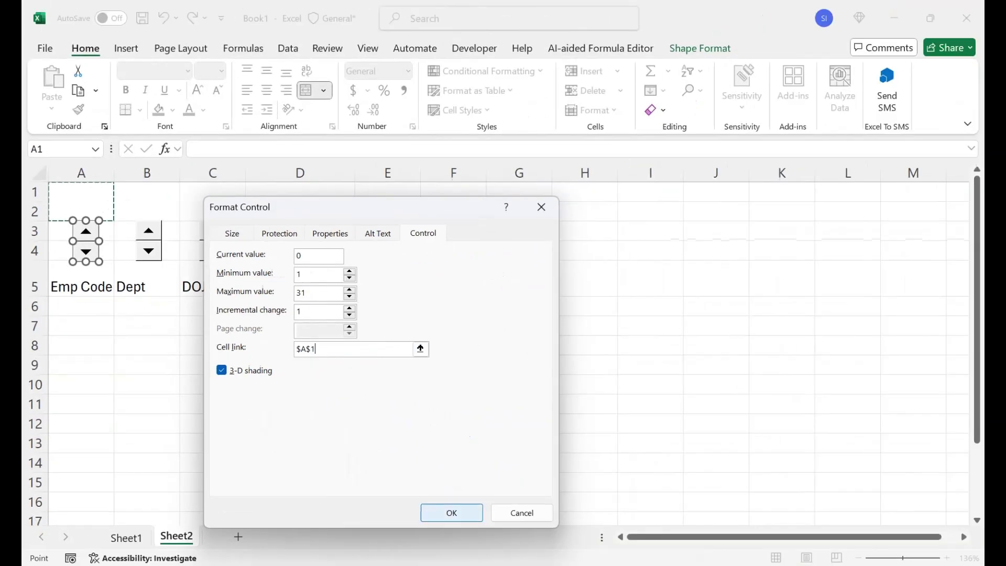
left_click(449, 511)
left_click(81, 202)
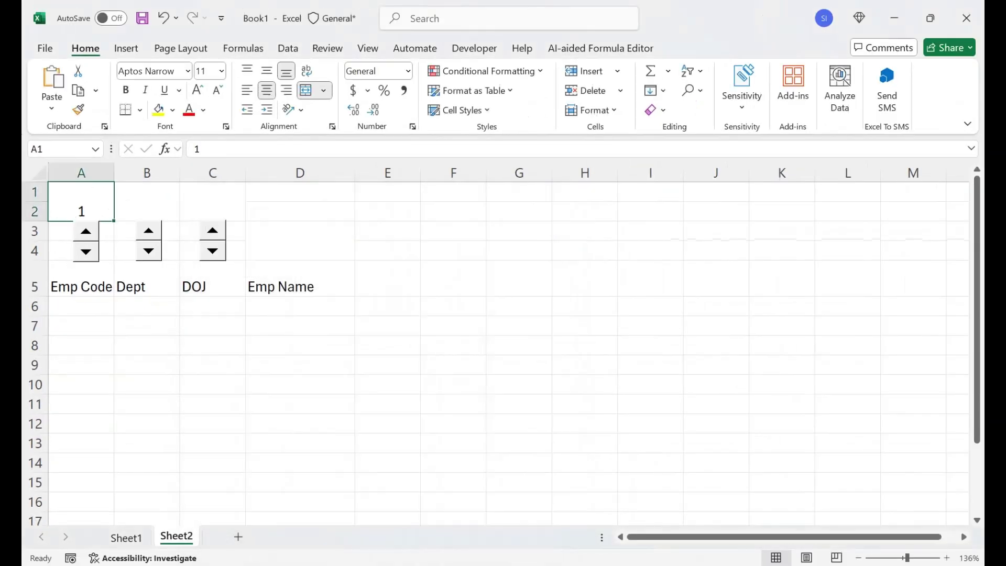
Set the spin button above Dept to minimum 1, maximum 12, and link it to cell B1
left_click(147, 202)
right_click(150, 237)
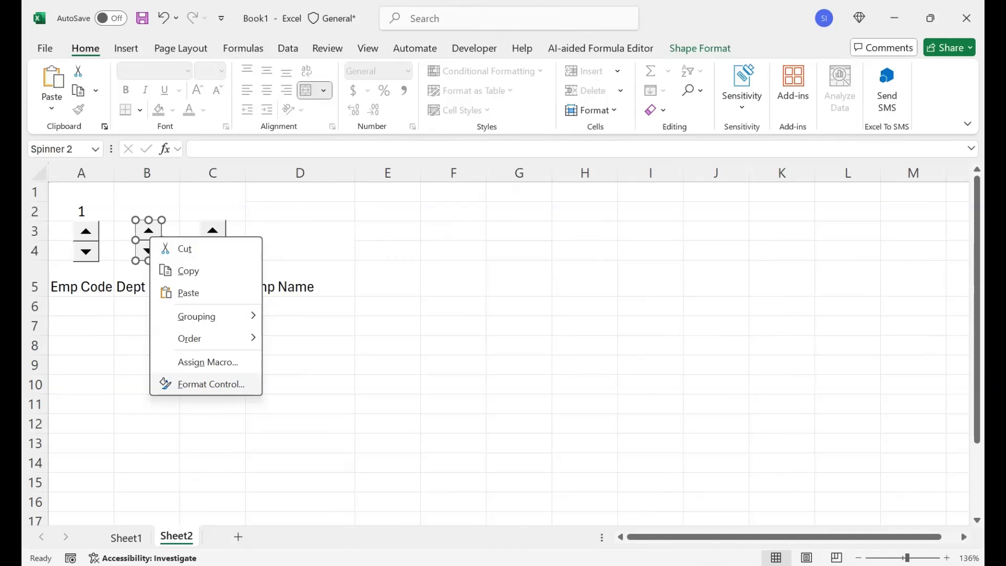
left_click(211, 384)
key("BackSpace")
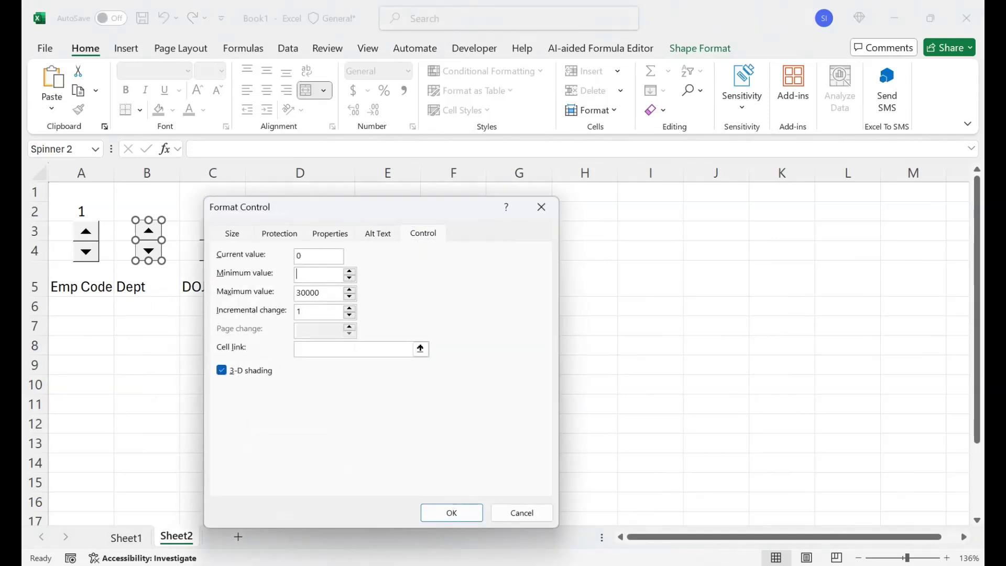
type("1")
key("Tab")
type("12")
left_click(354, 350)
left_click(147, 202)
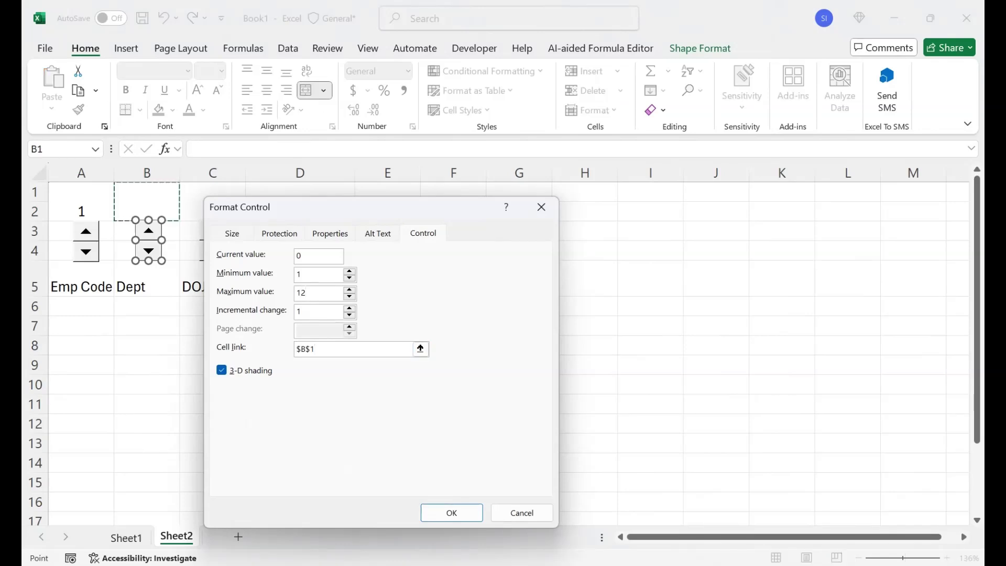
left_click(452, 513)
Set the spin button above DOJ to minimum 2020, maximum 2080, and link it to cell C1
right_click(212, 244)
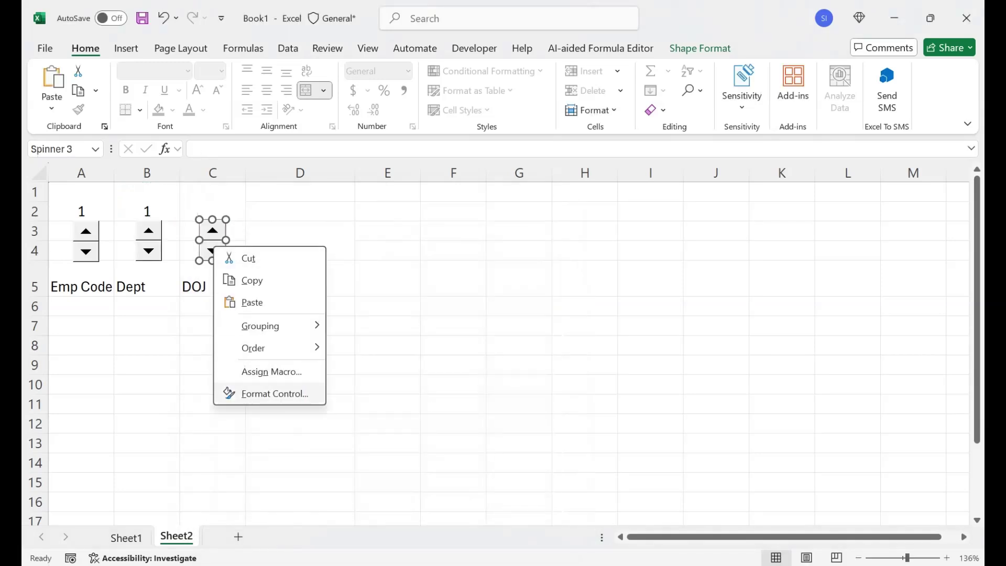
left_click(253, 393)
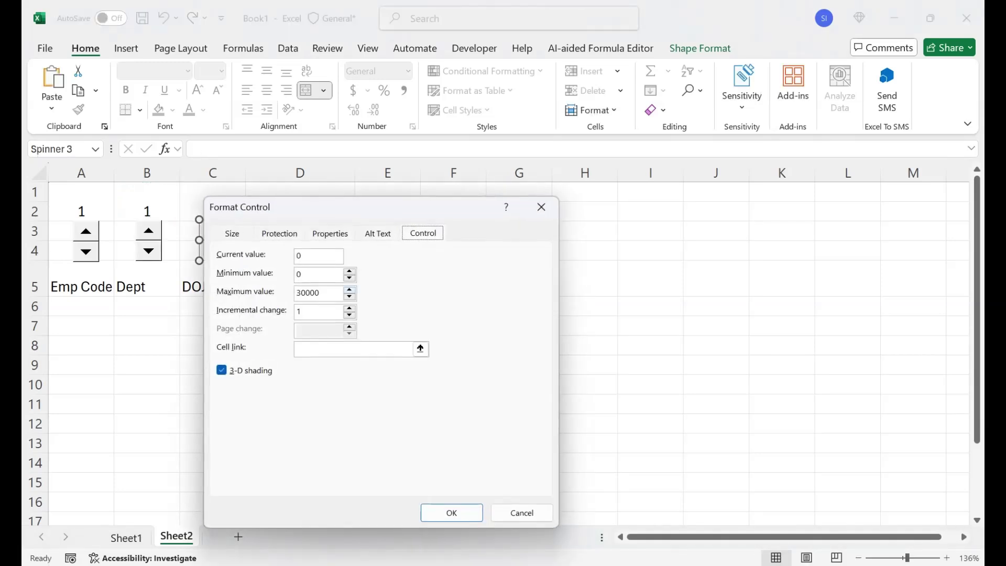
left_click(297, 273)
type("1900")
key("BackSpace")
key("BackSpace")
type("80")
key("BackSpace")
key("BackSpace")
key("BackSpace")
key("BackSpace")
type("2000")
key("BackSpace")
key("BackSpace")
key("BackSpace")
type("2")
key("BackSpace")
type("020")
key("Tab")
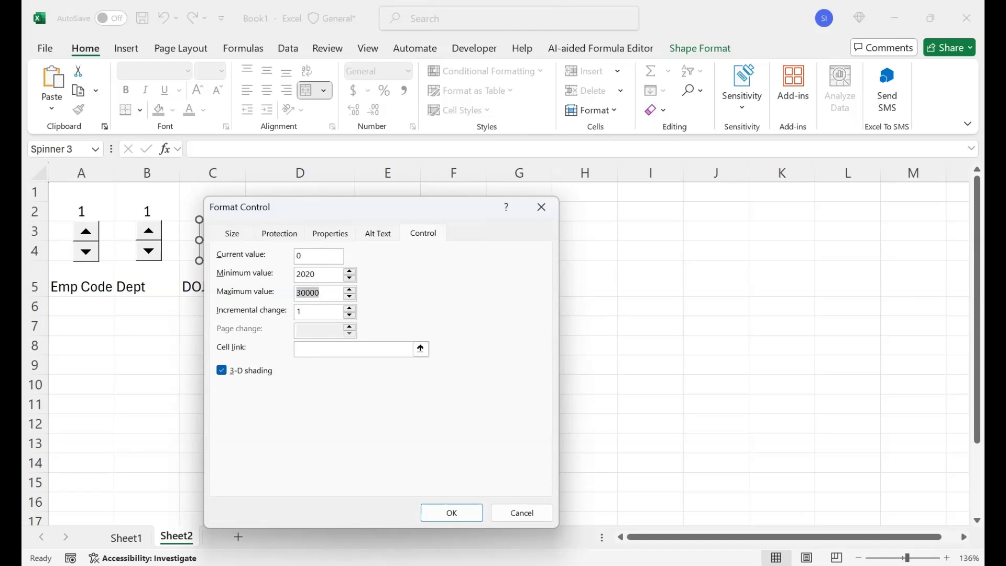
type("2080")
left_click(362, 349)
left_click(212, 197)
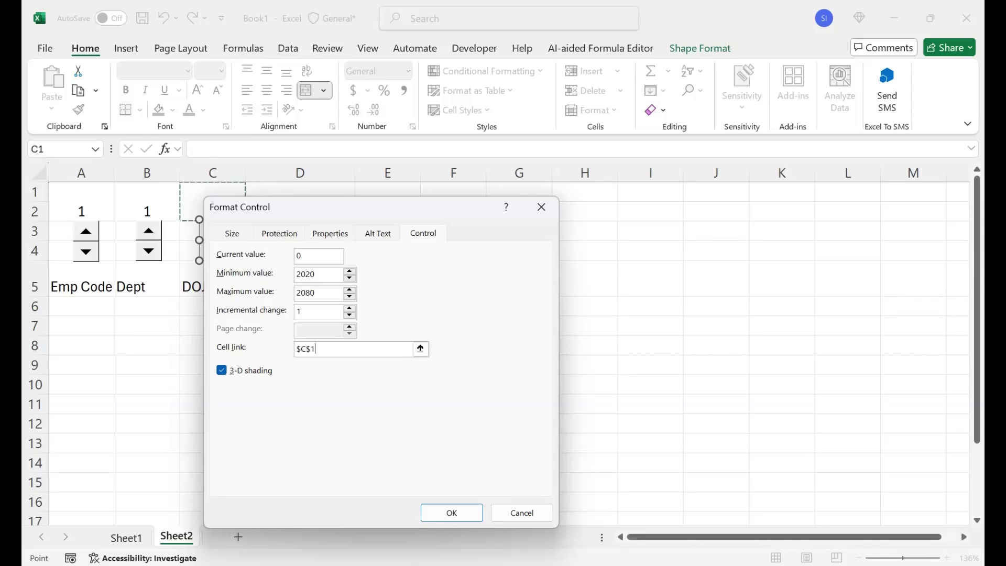
left_click_drag(314, 207, 381, 204)
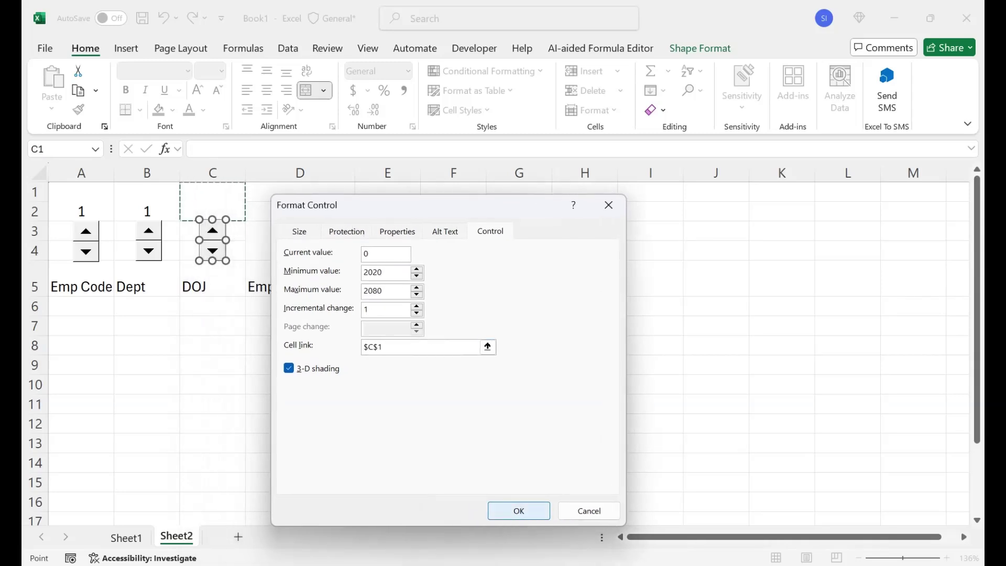
key("Return")
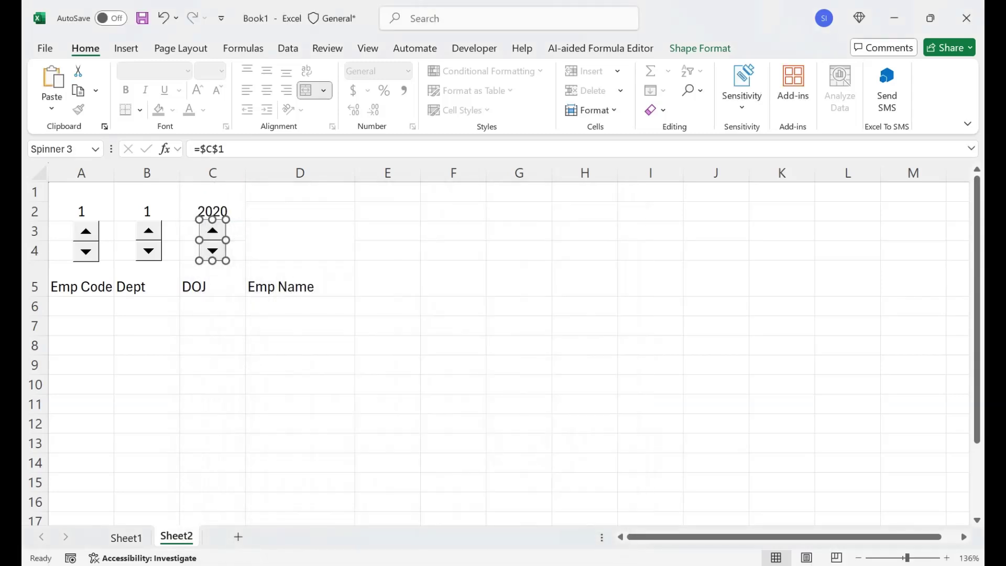
Middle-align the linked values in A1:C1, make them bold and enlarge their font to 18
left_click_drag(212, 199, 81, 202)
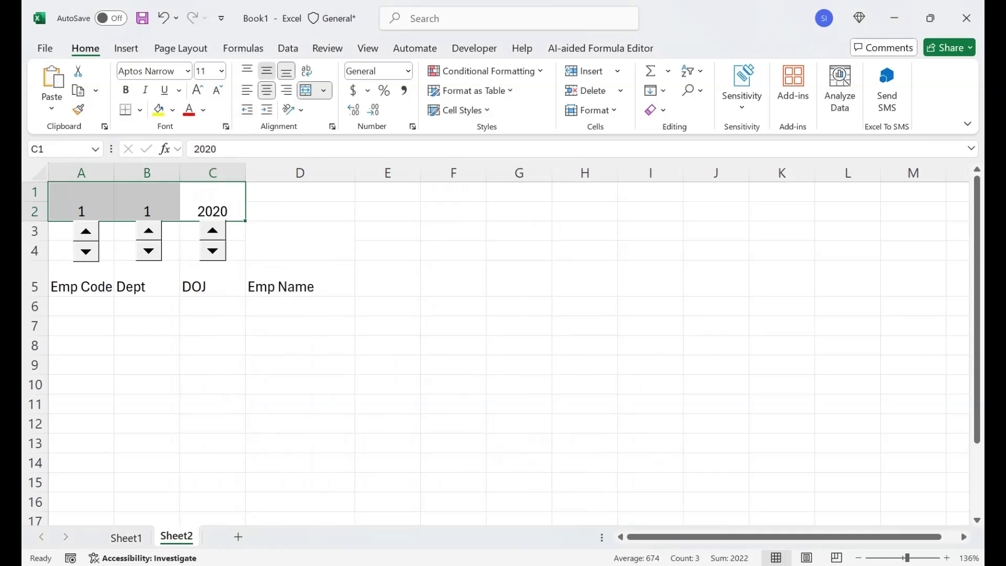
left_click(266, 71)
left_click(126, 90)
left_click(197, 91)
left_click(197, 90)
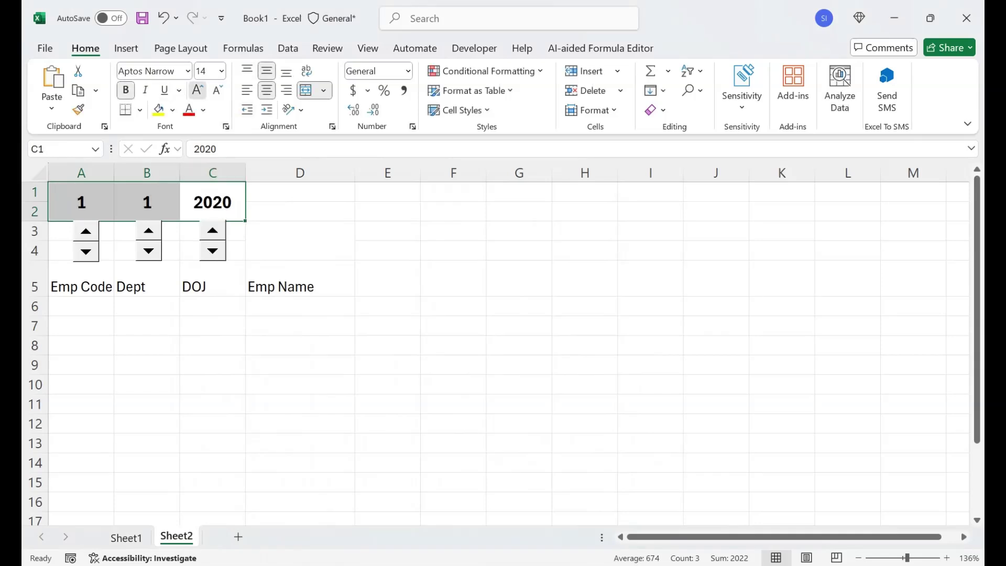
left_click(197, 90)
left_click(197, 90)
left_click(147, 326)
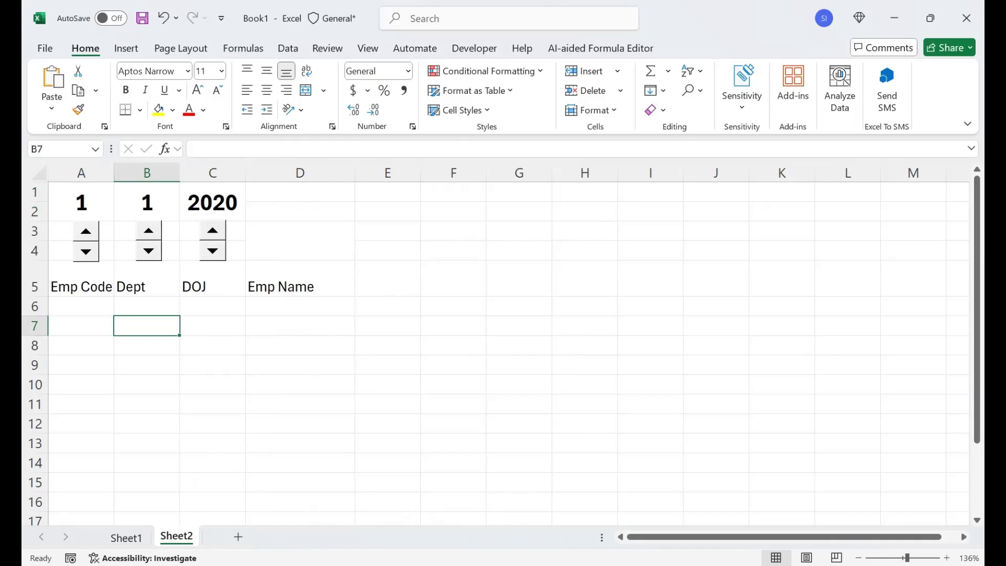
Use the spin buttons to set the day to 25, the month to 6 and the year to 2025
left_click(148, 230)
left_click(149, 231)
left_click(148, 231)
left_click(148, 230)
left_click(212, 230)
left_click(213, 231)
left_click(213, 231)
left_click(212, 231)
left_click(212, 231)
left_click(148, 251)
left_click(149, 250)
left_click(148, 251)
left_click(148, 250)
left_click(86, 230)
left_click(86, 230)
left_click(86, 231)
left_click(86, 231)
left_click(86, 230)
left_click(86, 231)
left_click(86, 231)
left_click(86, 231)
left_click(86, 231)
left_click(86, 230)
left_click(86, 230)
left_click(86, 231)
left_click(86, 230)
left_click(86, 231)
Enter the formula =DATE(C1,B1,A1) in the merged cell D3 above Emp Name
left_click(300, 241)
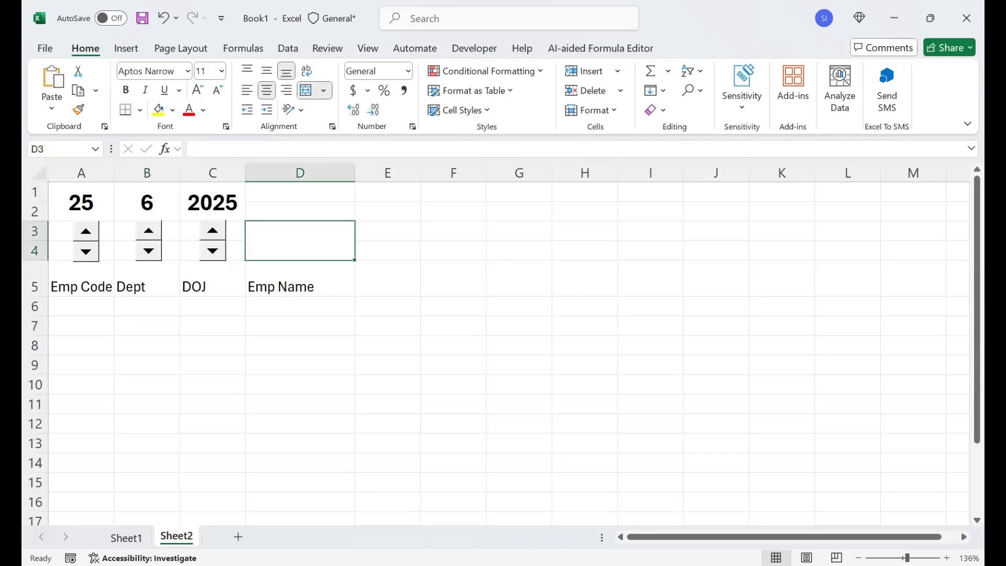
type("=date")
key("Tab")
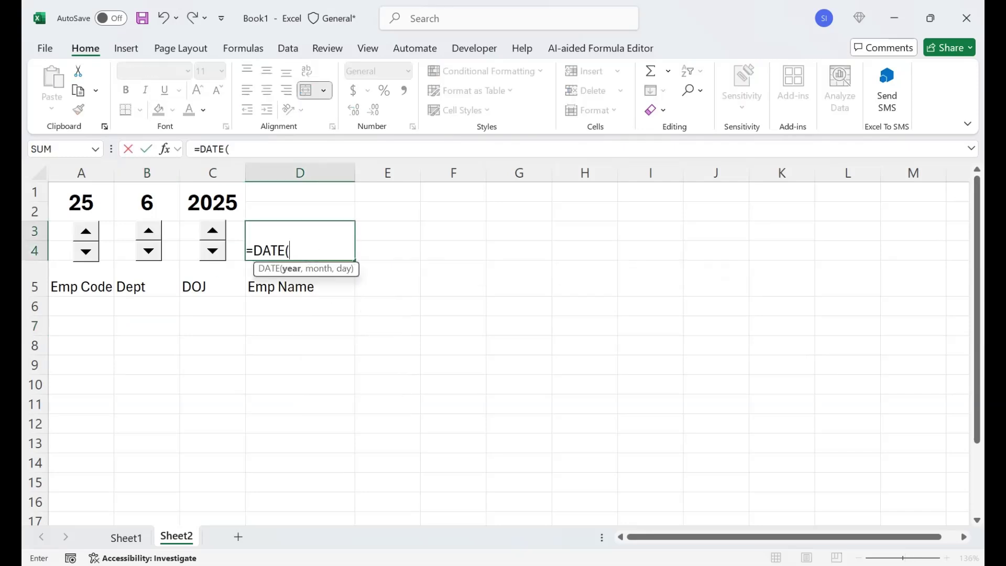
left_click(212, 202)
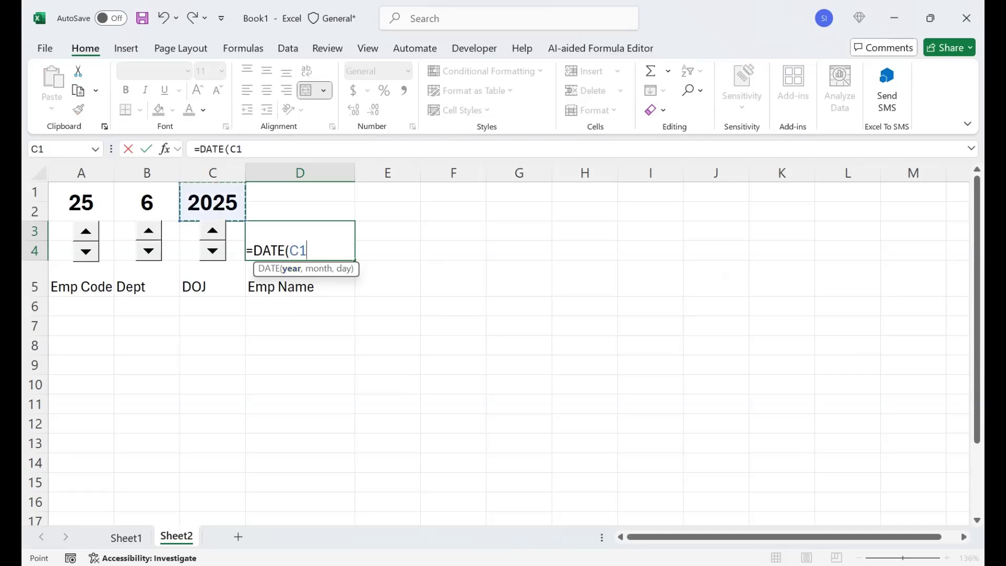
type(",")
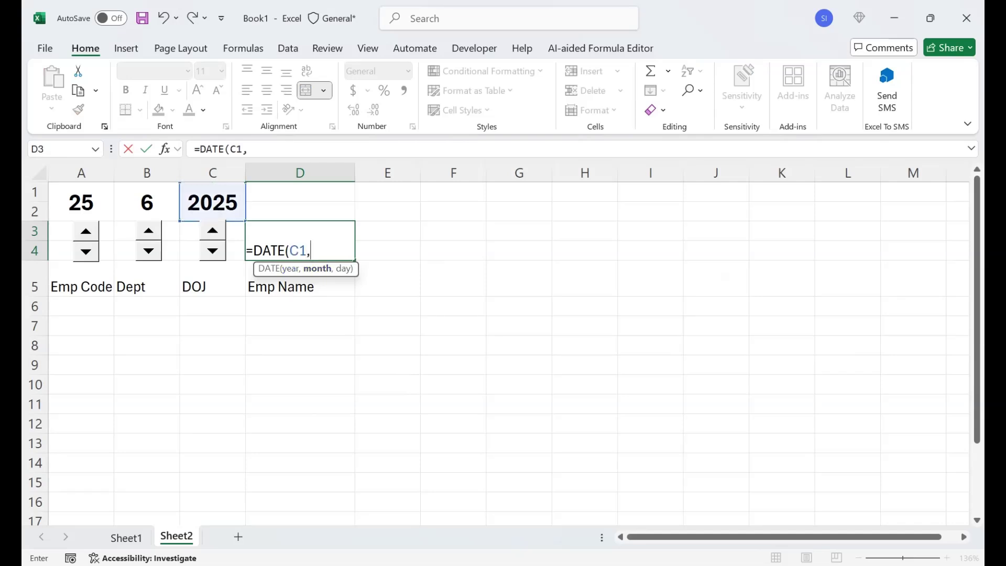
left_click(147, 202)
type(",")
left_click(81, 202)
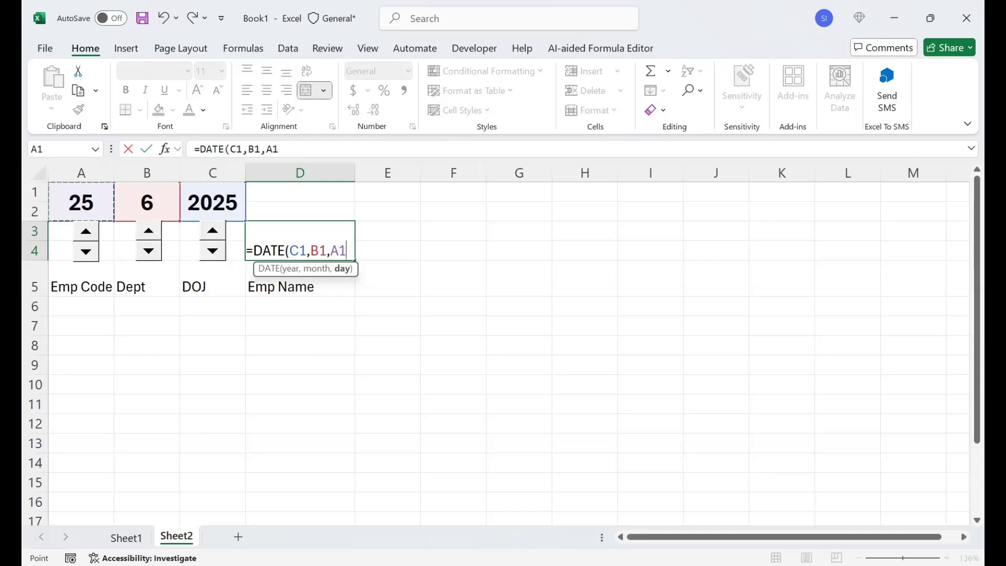
type(")")
key("Return")
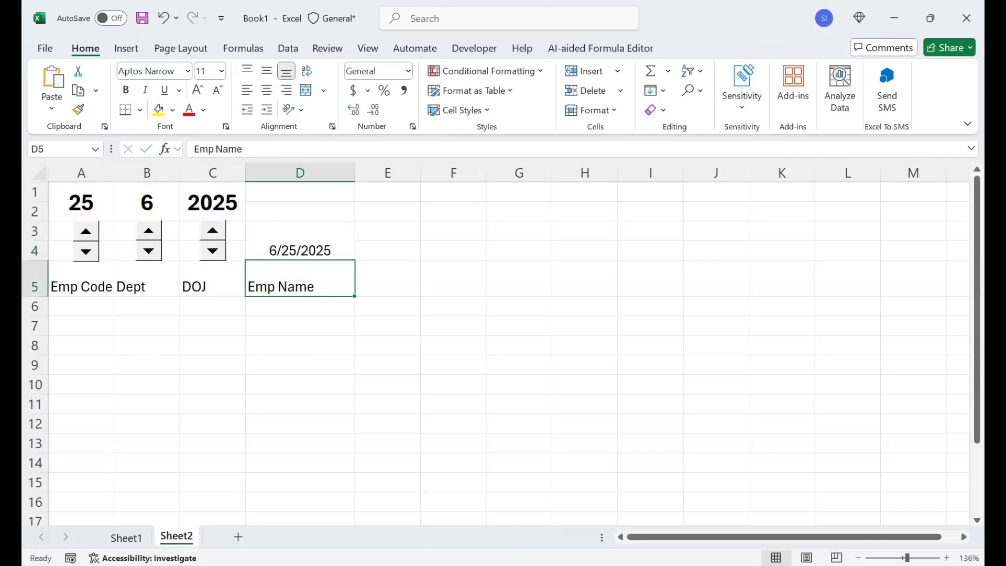
Format the date in D3 as day-month-year with an abbreviated month name, middle-aligned, bold and at font size 18
key("Up")
key("ctrl+shift+3")
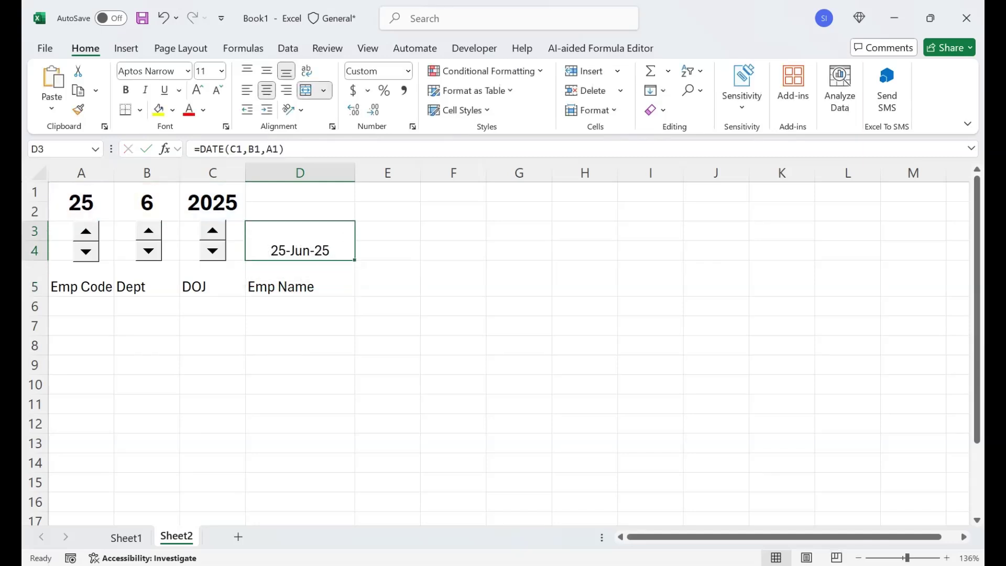
left_click(267, 71)
left_click(126, 90)
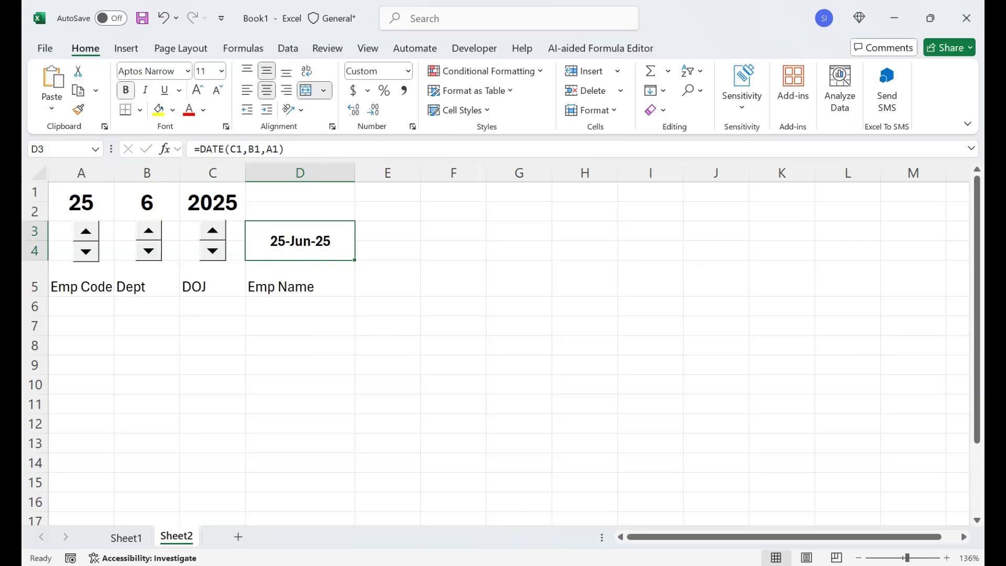
left_click(197, 90)
left_click(197, 90)
left_click(197, 90)
left_click(197, 90)
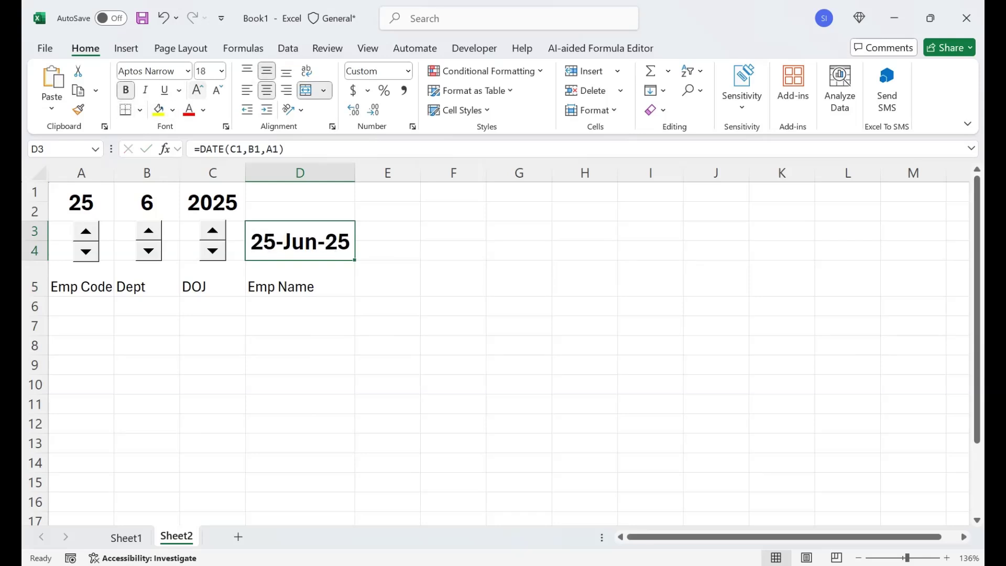
Replace the DOJ heading in C5 with FTE
left_click(388, 278)
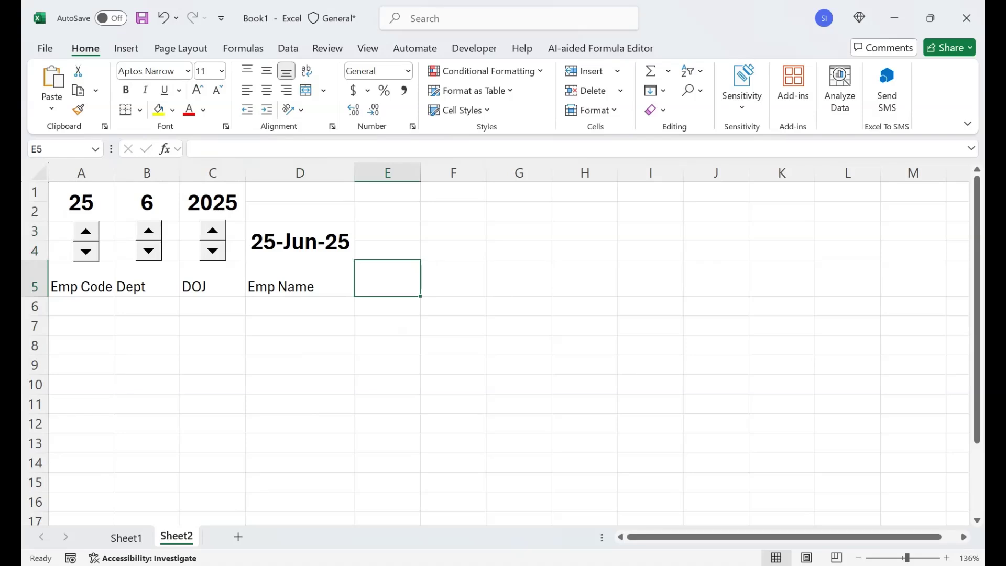
left_click(213, 279)
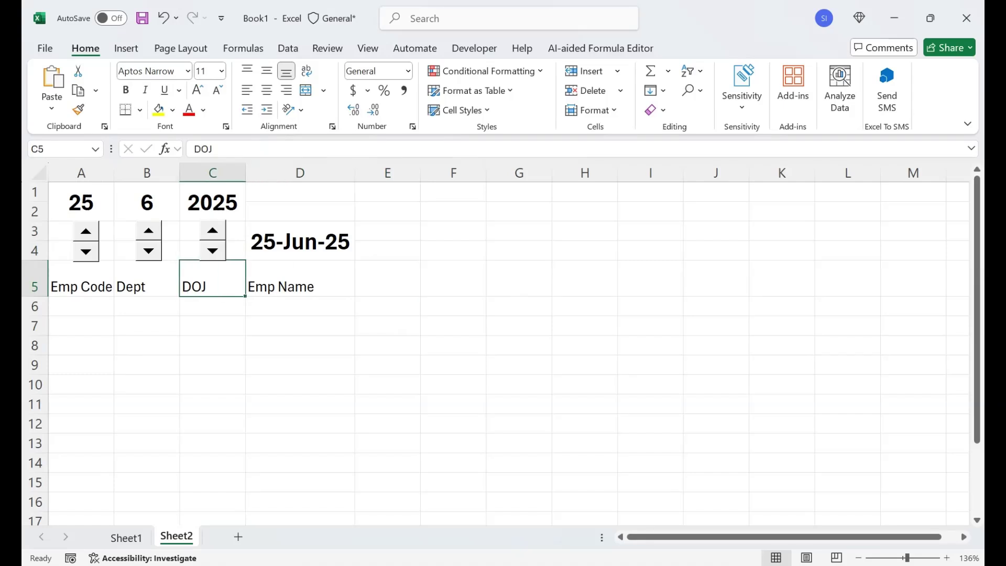
type("fte")
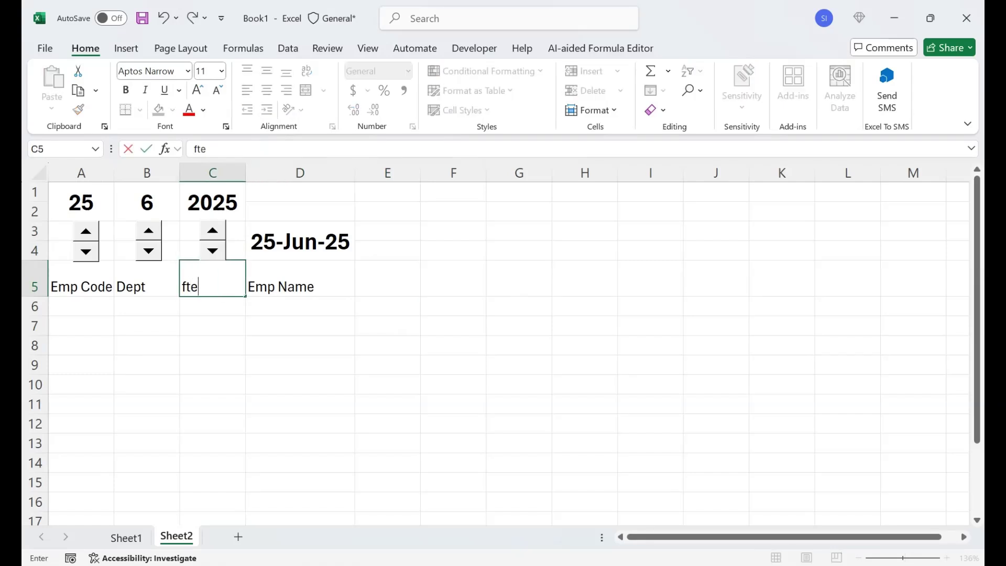
key("BackSpace")
key("BackSpace")
key("BackSpace")
type("FTE")
left_click(212, 325)
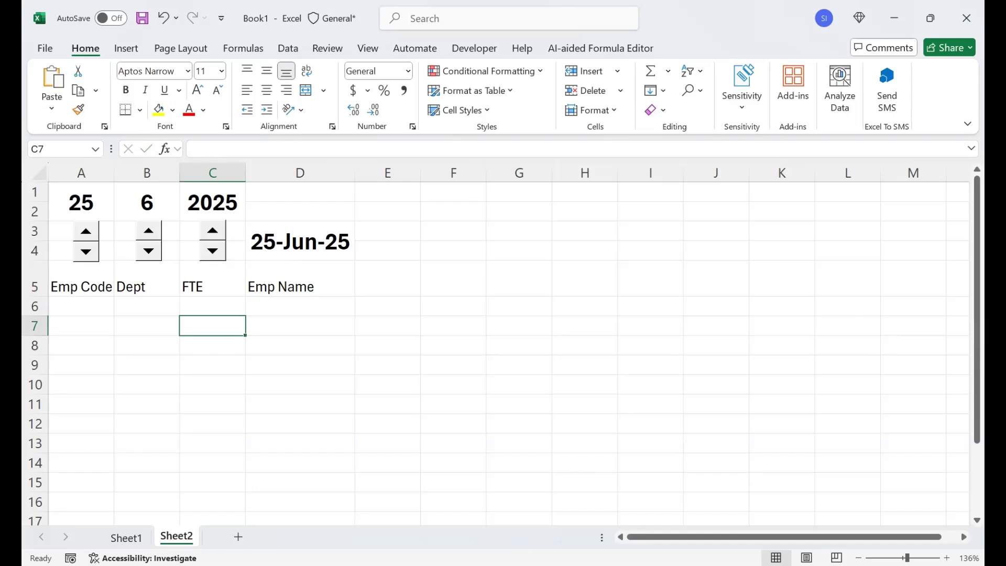
Enter the formula =TEXT(D3,"DDD") in cell E5, beside the Emp Name heading
left_click(388, 278)
type("=")
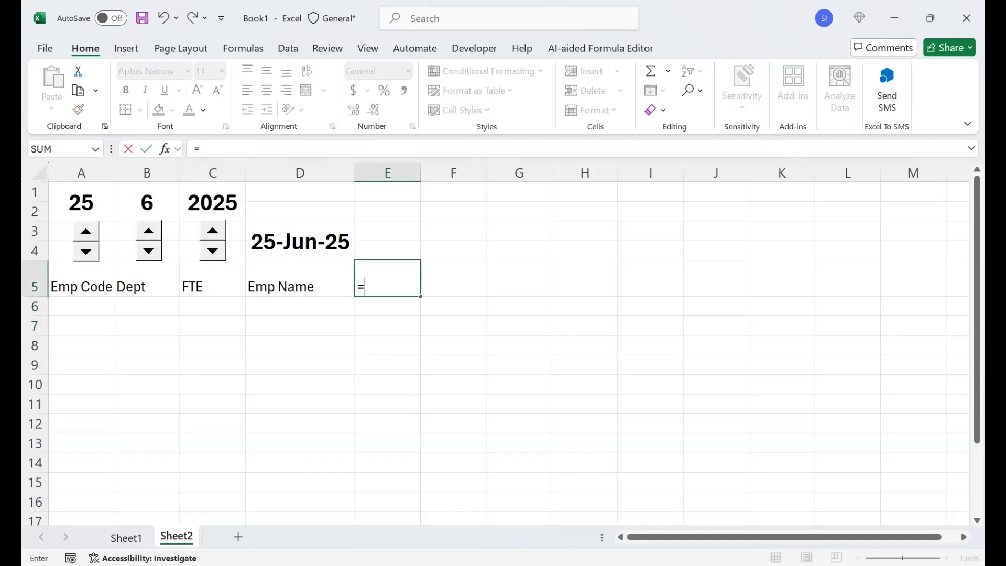
key("Left")
key("Up")
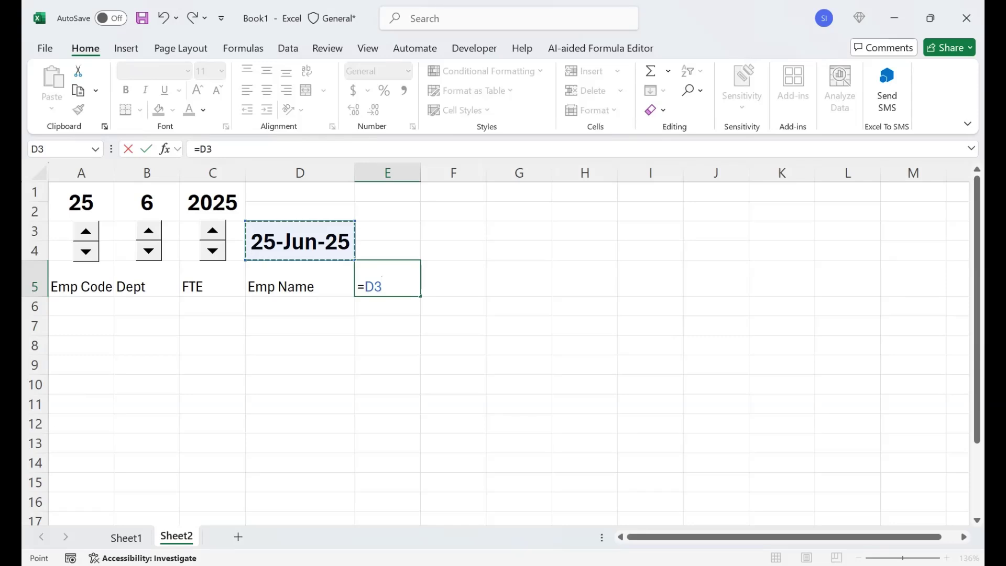
key("BackSpace")
key("BackSpace")
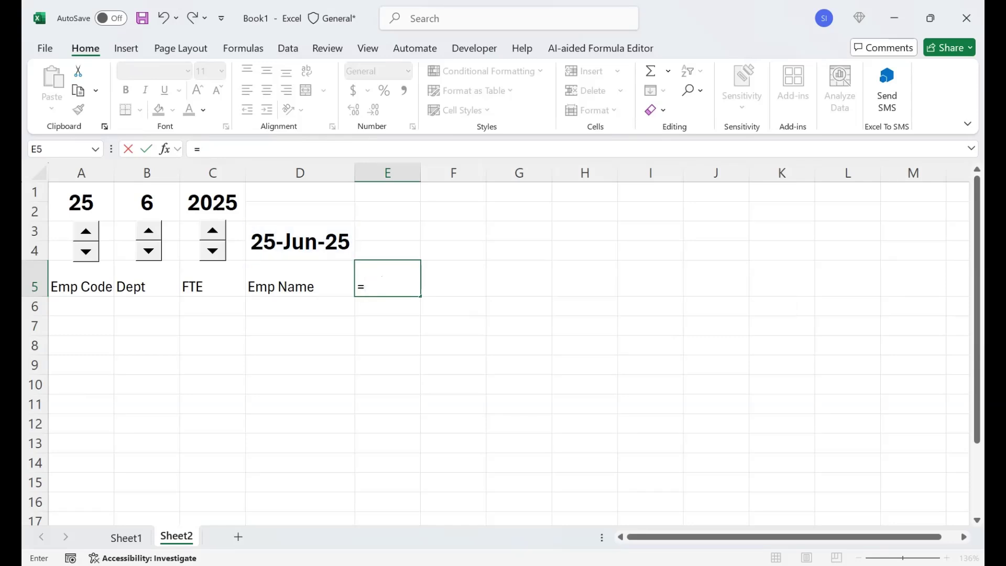
type("TEXT(")
key("Up")
key("Up")
key("Left")
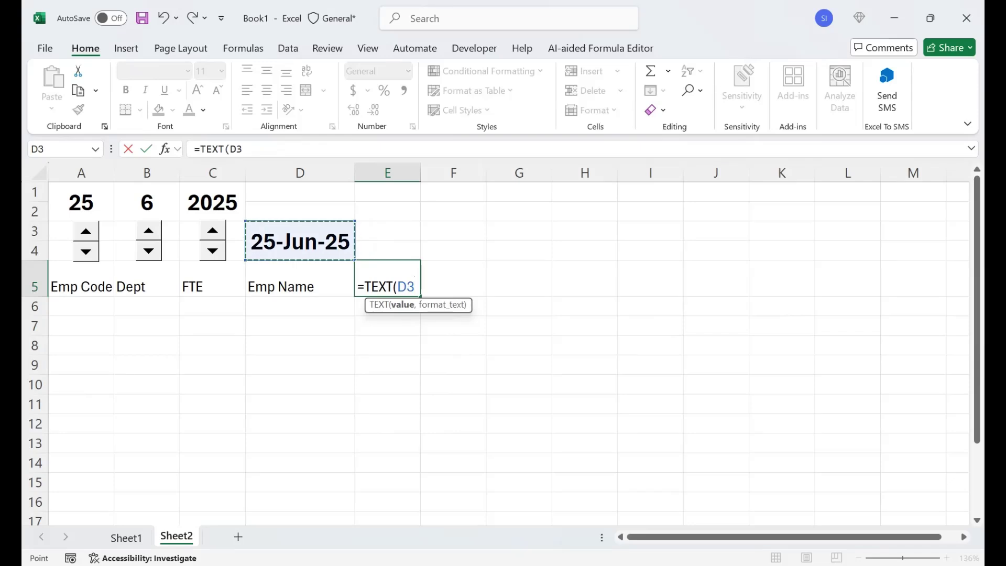
type(",\"DDD\")")
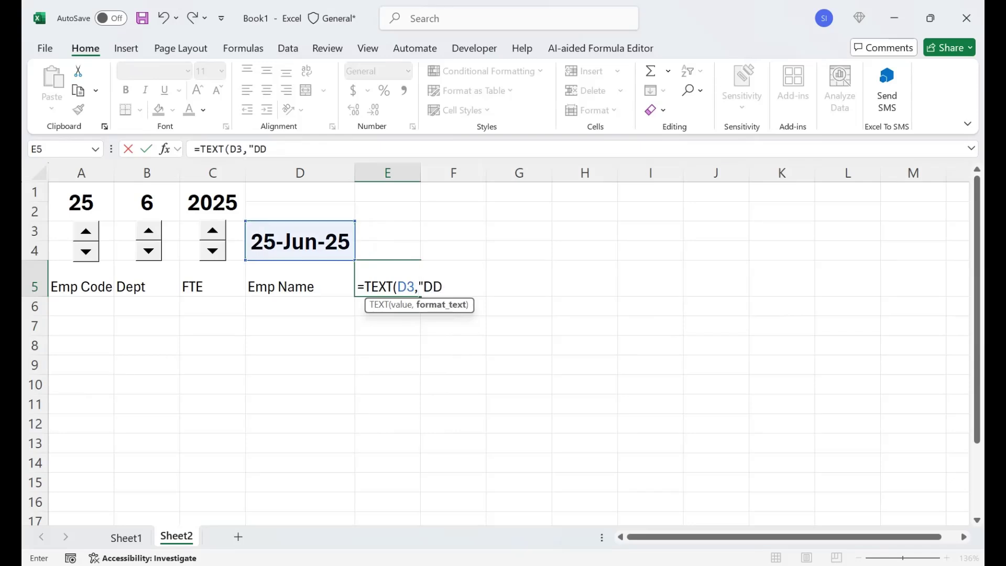
key("Return")
key("Up")
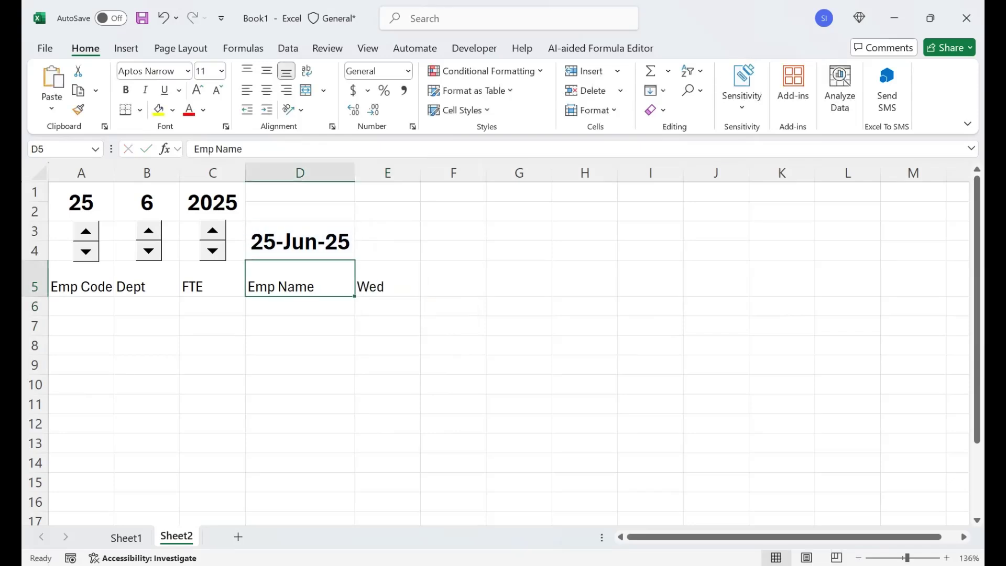
Change the format code of the TEXT formula in E5 to "DD" so it reads =TEXT(D3,"DD")
key("Right")
key("F2")
key("BackSpace")
key("BackSpace")
key("BackSpace")
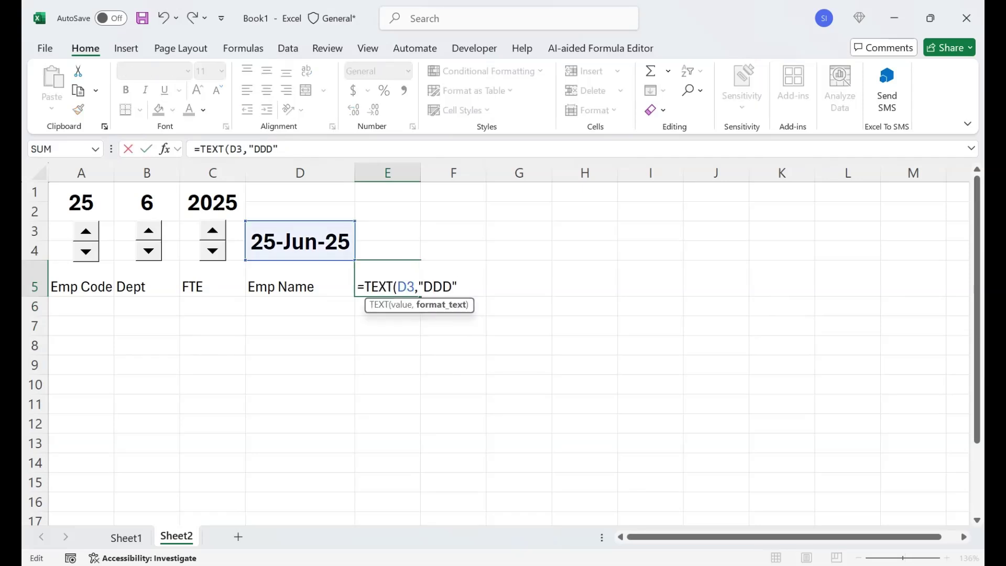
type("\")")
key("Return")
key("Up")
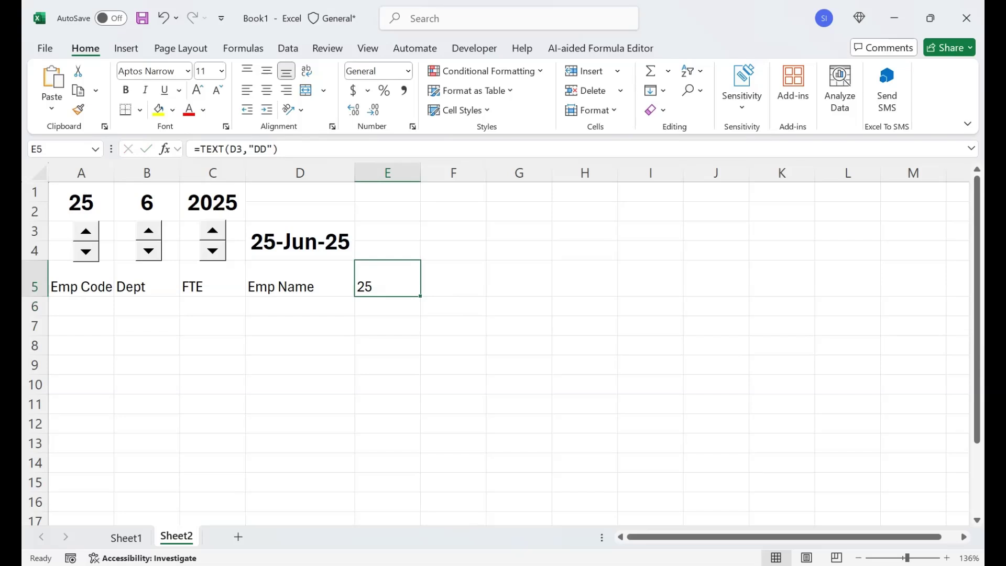
Set the day value in the merged cell A1 to 1
key("ctrl+Home")
type("1")
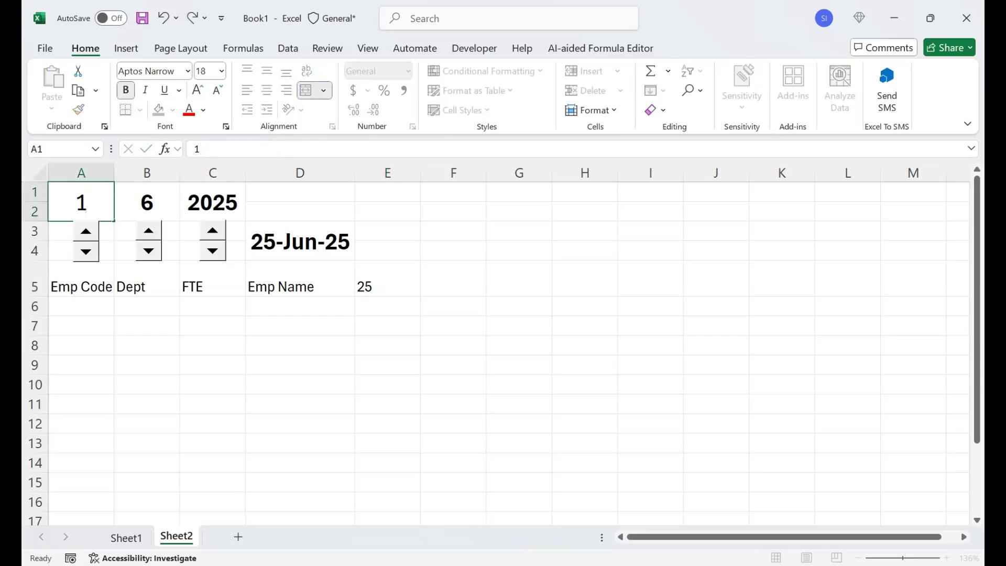
key("Return")
Copy the formula text of E5 into cell E4 directly above, keeping its reference to D3
left_click(388, 279)
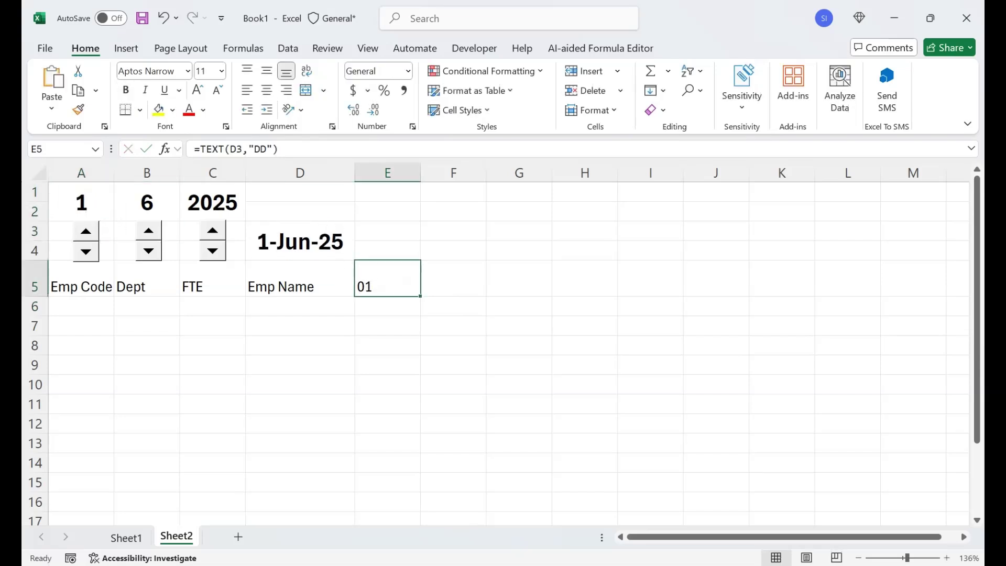
key("F2")
key("shift+Home")
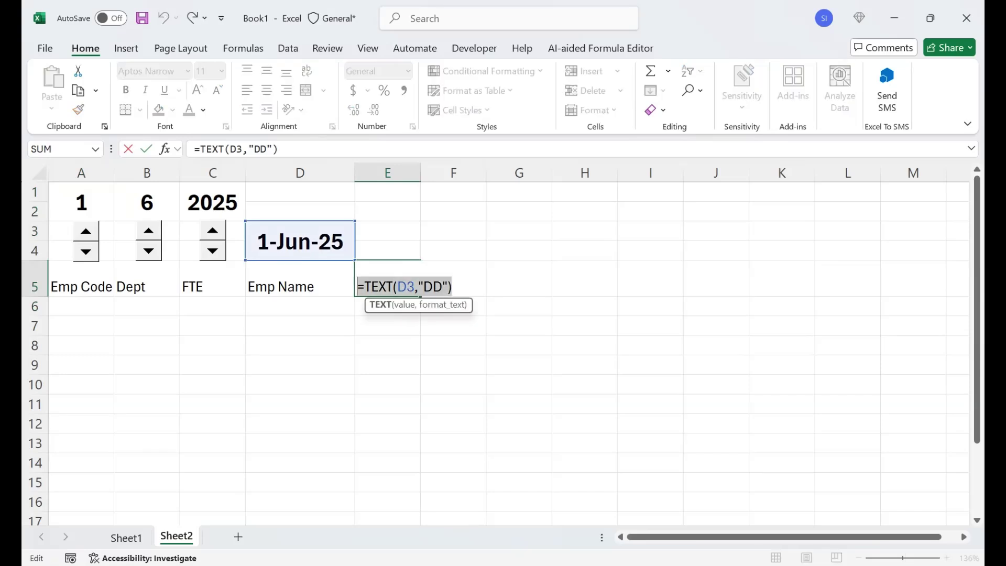
key("ctrl+c")
key("Return")
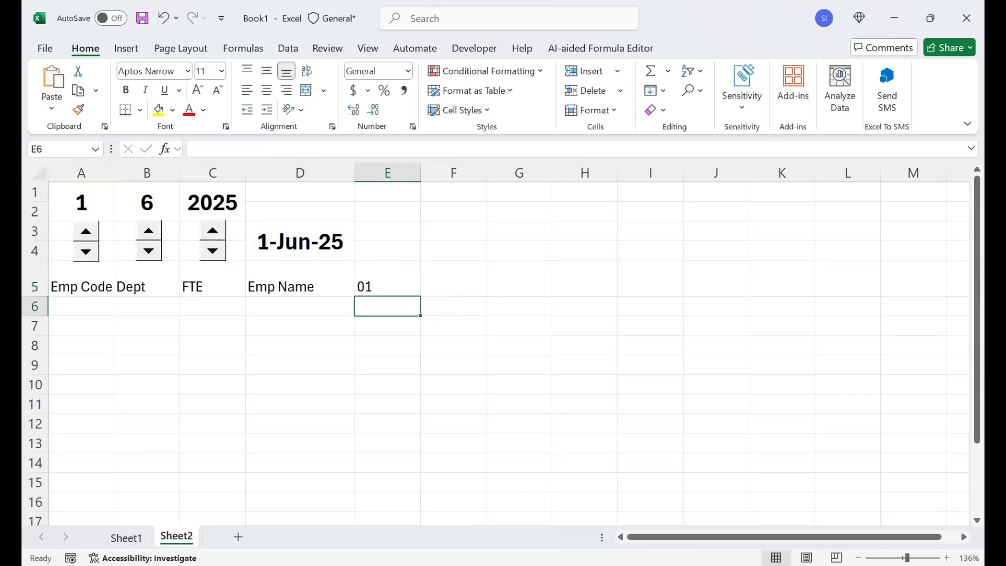
key("Up")
key("Up")
key("ctrl+v")
Change the format code in E4's formula to "DDD" to get the abbreviated weekday
key("F2")
key("Left")
key("Left")
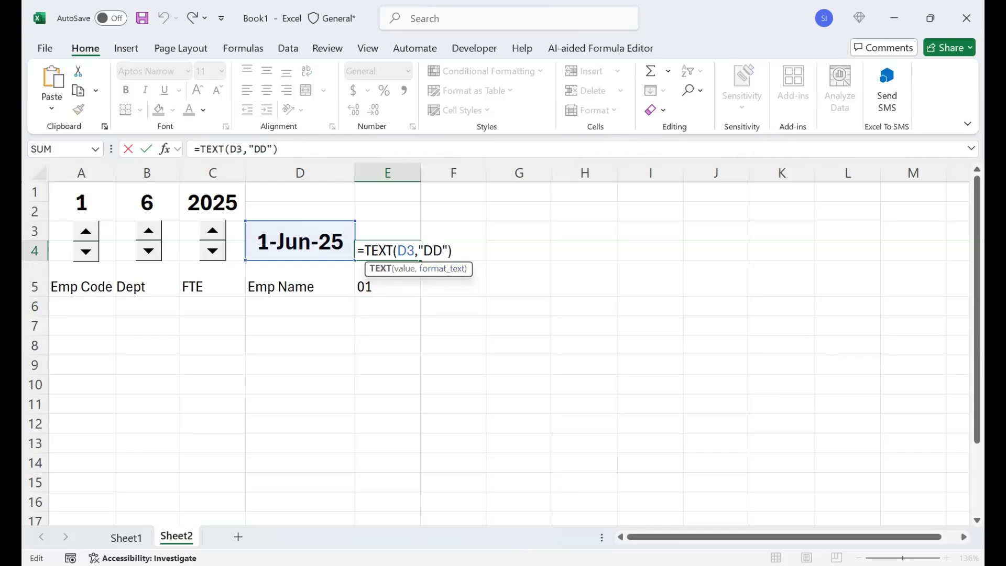
key("Left")
key("Left")
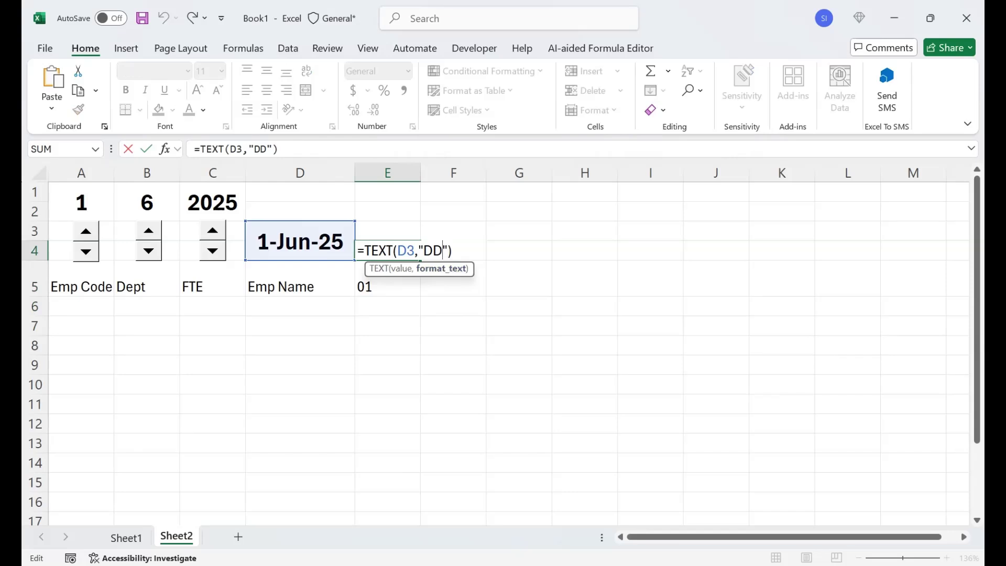
type("D")
key("Return")
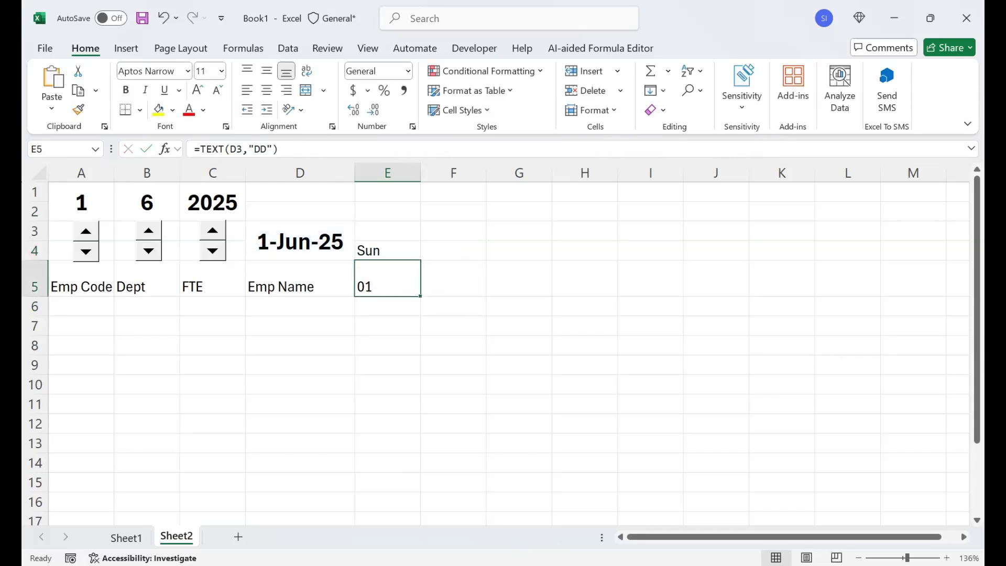
Test the weekday and day headings in column E by raising the day by one and lowering it back to 1
key("Up")
key("Down")
left_click(86, 231)
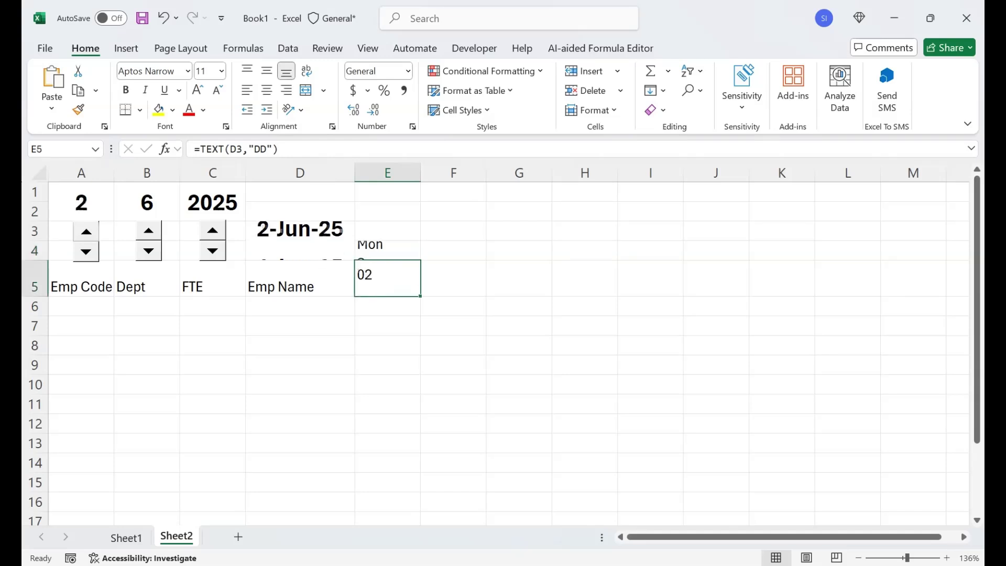
left_click(85, 252)
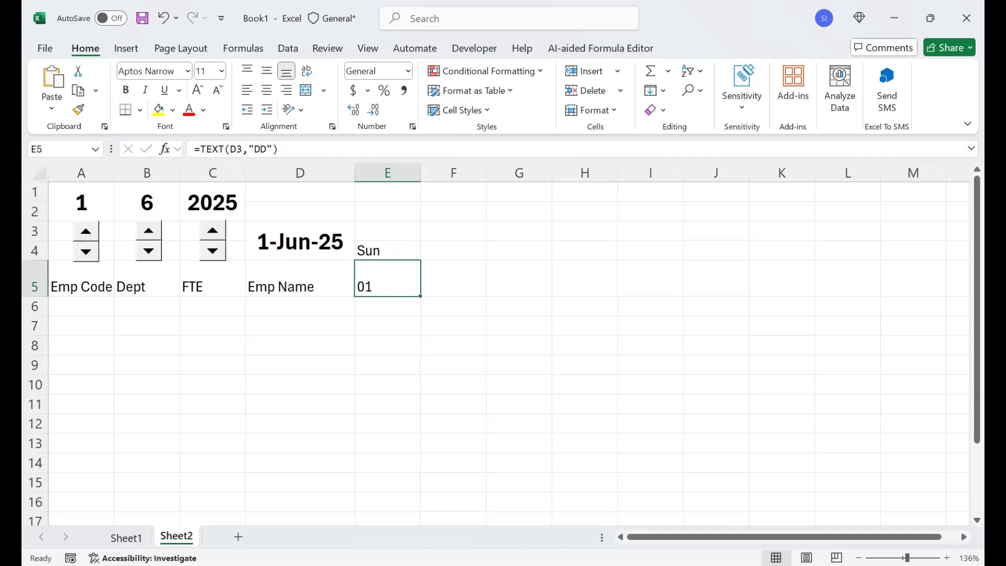
Enter the formula =E5+1 in F5 for the next day number, keeping the formula in E5 intact
mouse_move(420, 296)
left_mouse_down()
mouse_move(652, 293)
mouse_move(403, 288)
left_mouse_up()
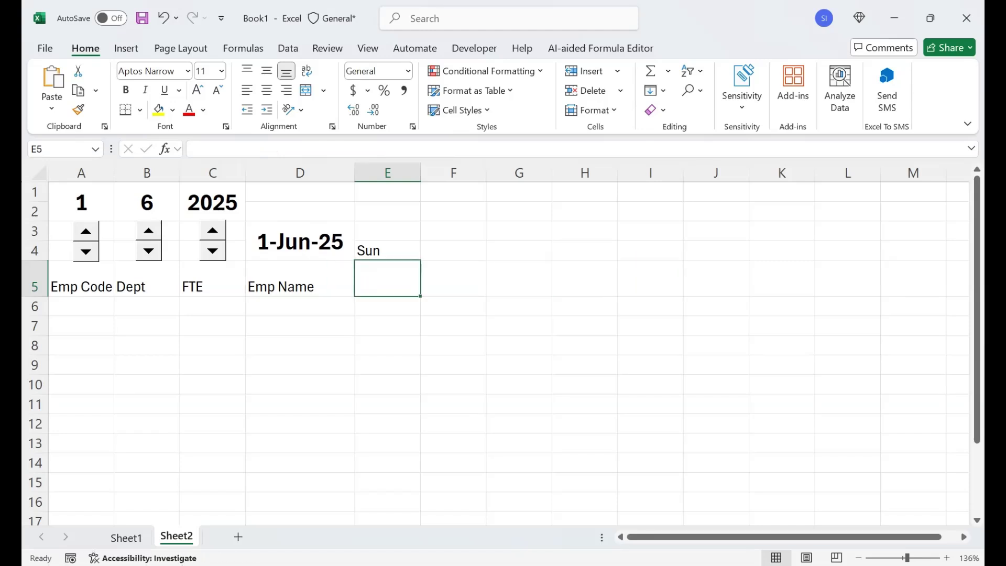
key("ctrl+z")
left_click(453, 279)
type("=")
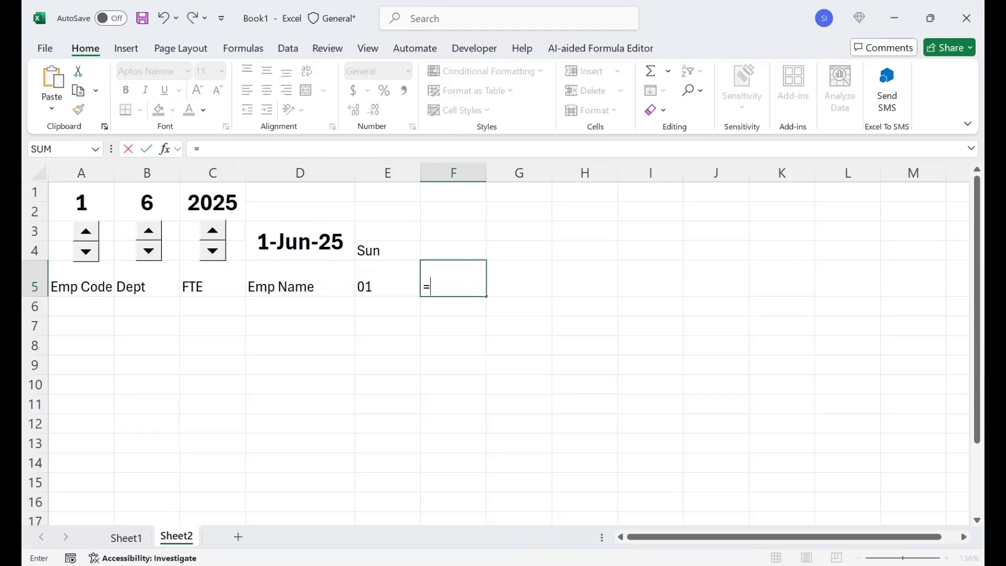
key("Left")
type("+")
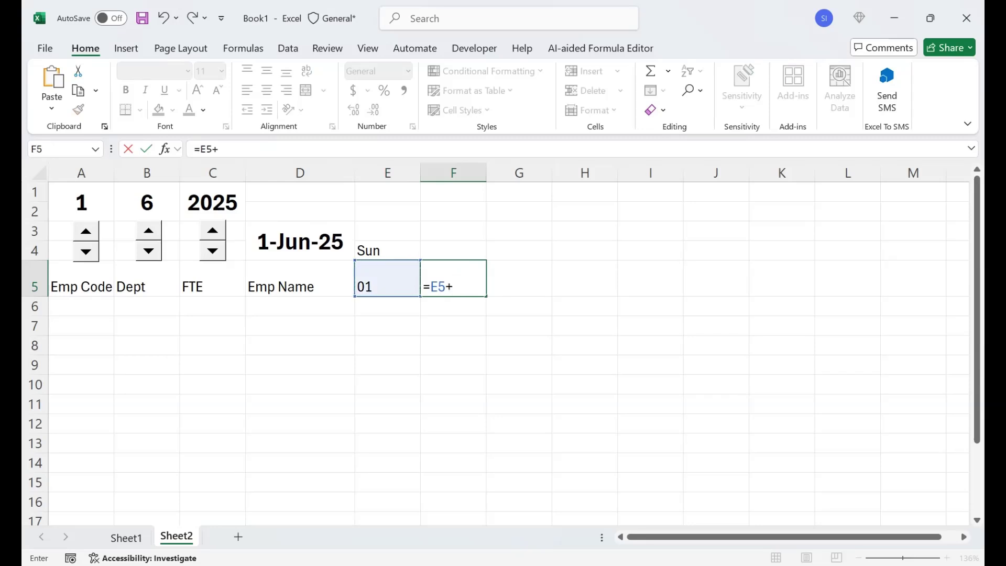
type("1")
key("Return")
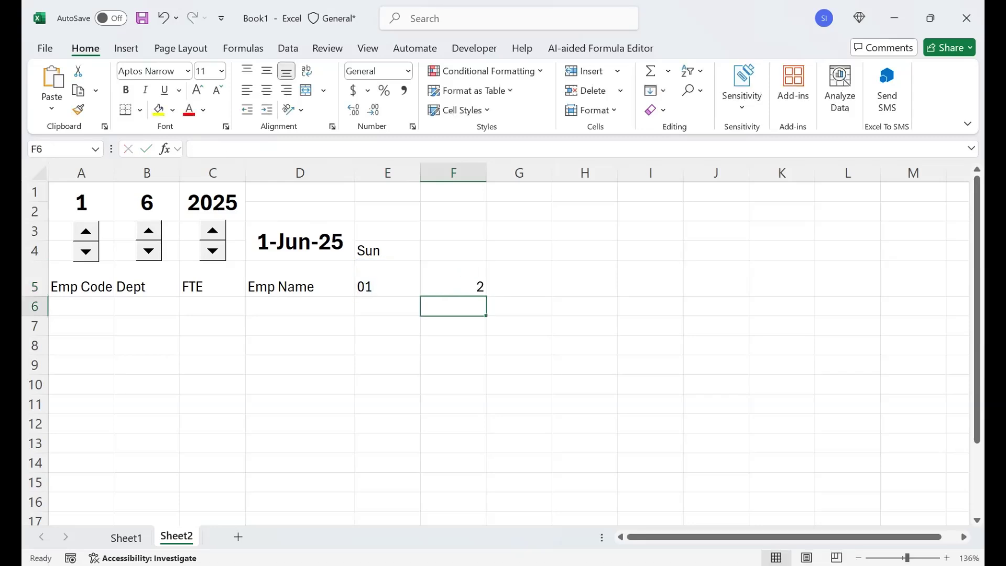
key("Up")
key("Up")
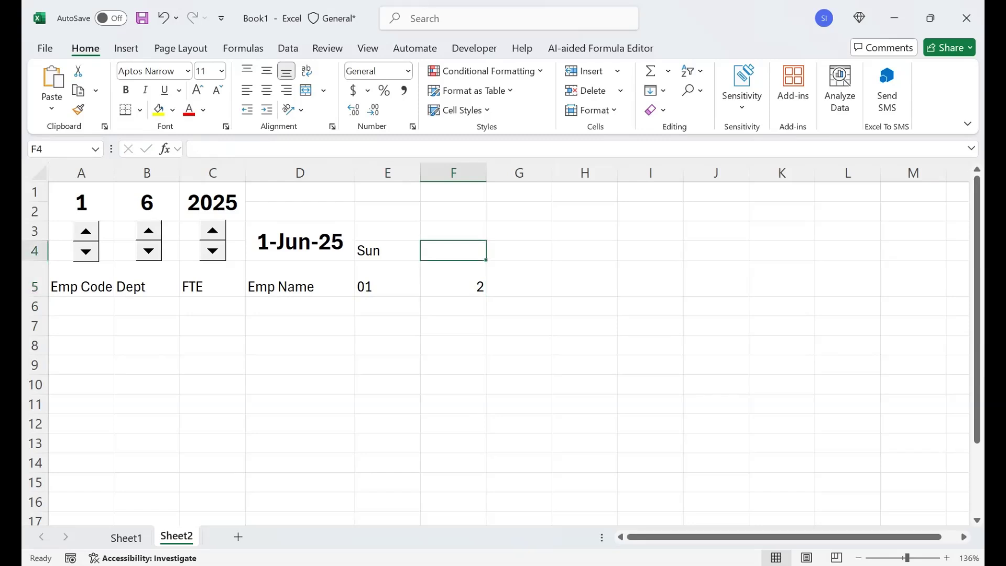
type("=")
key("Left")
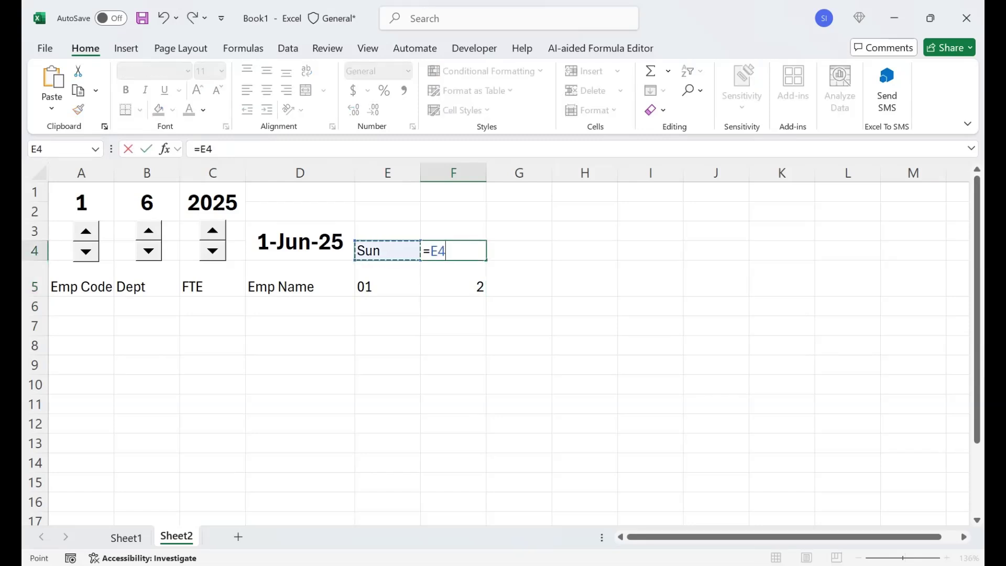
key("BackSpace")
key("BackSpace")
key("Escape")
Point the weekday formula in E4 at the day number below it, making it =TEXT(E5,"DDD")
key("Left")
key("F2")
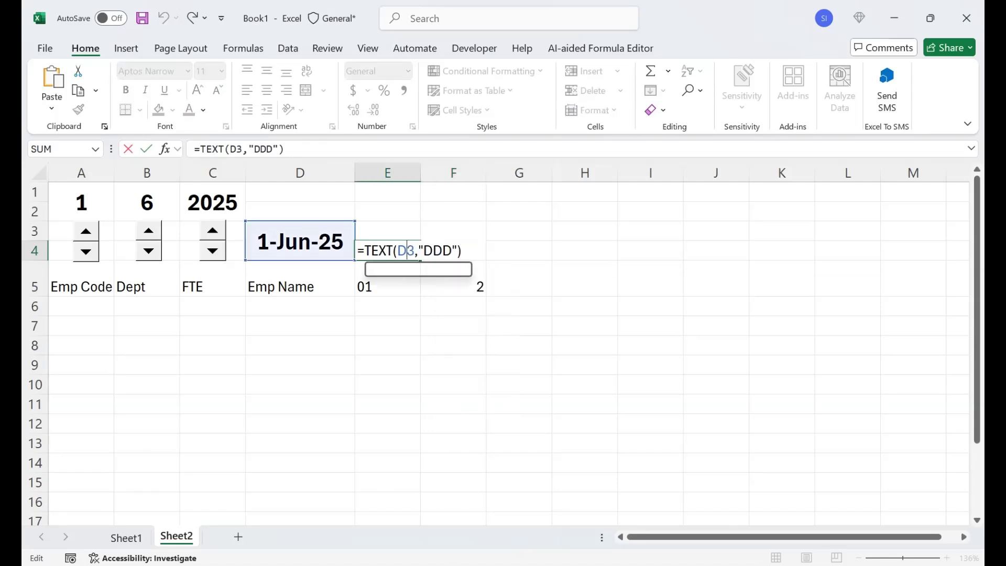
double_click(406, 250)
left_click(388, 286)
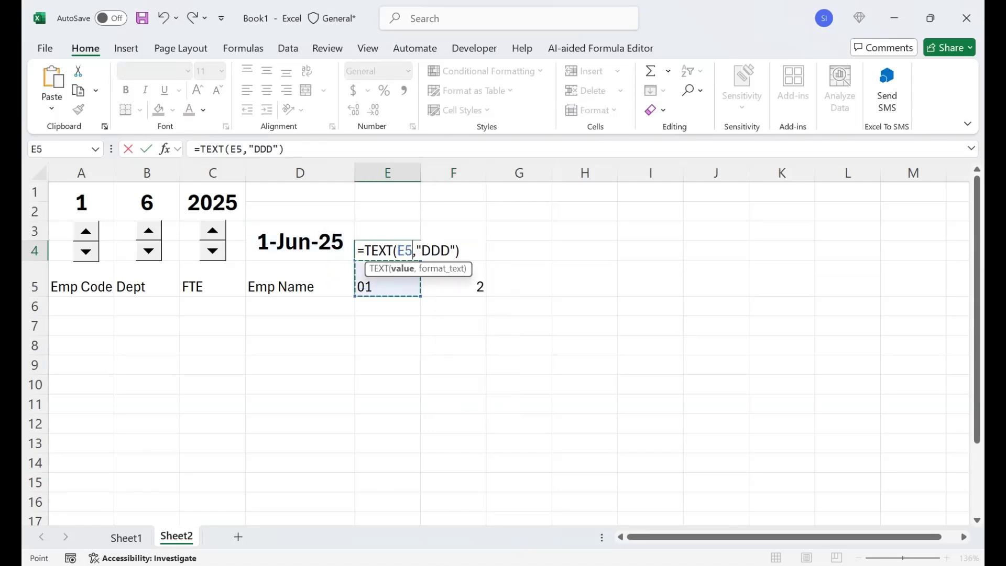
key("ctrl+Return")
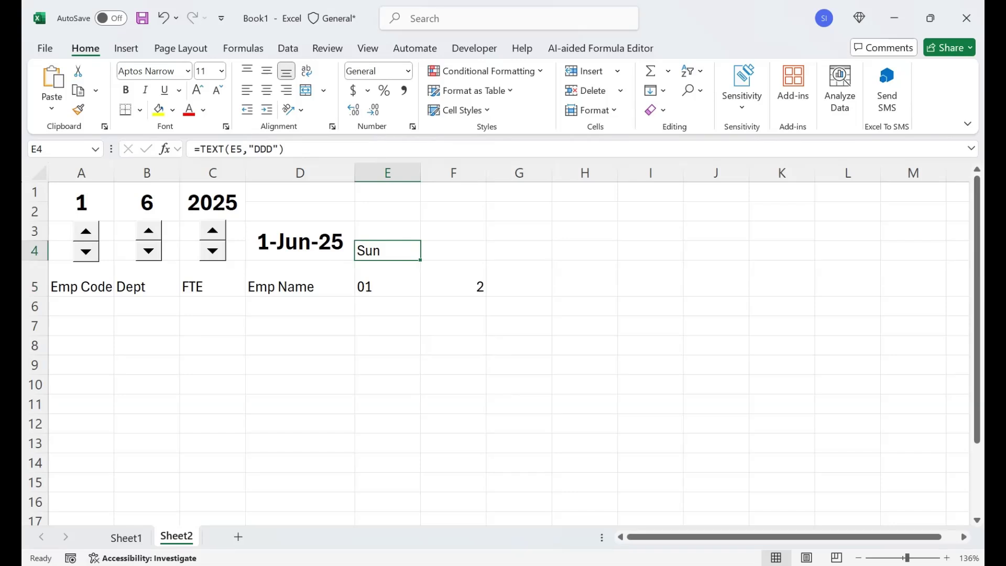
Fill the weekday formula from E4 across into F4
left_click_drag(420, 260, 480, 257)
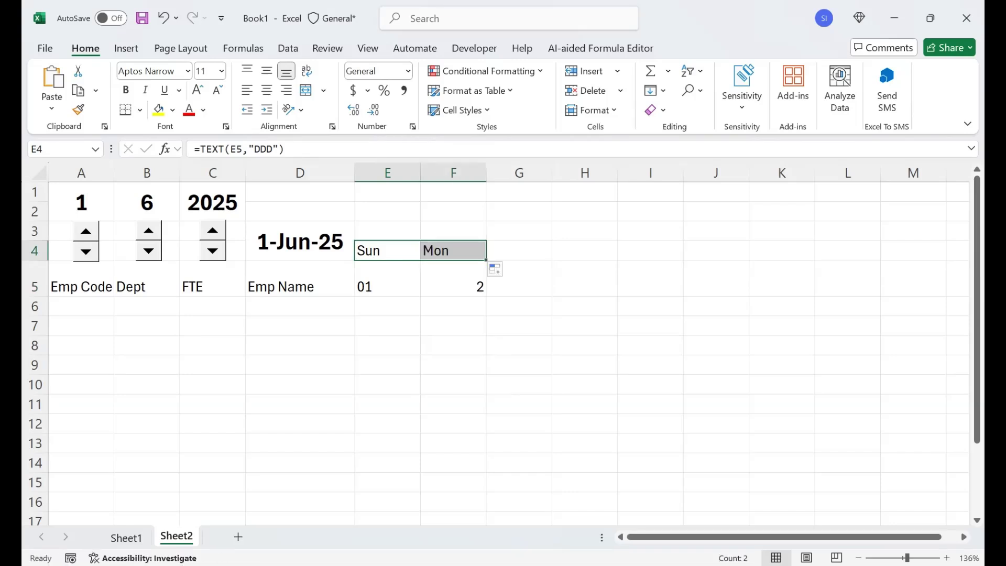
left_click(453, 251)
left_click(388, 231)
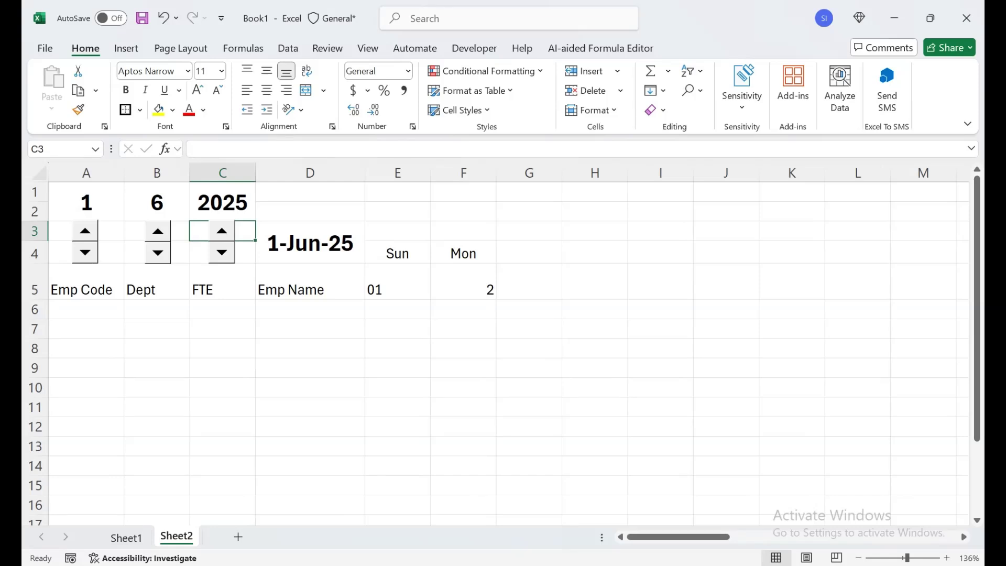
Test both weekday and day headings by stepping the day up to 4 and back down to 1 with its spin button
left_click(84, 232)
left_click(85, 231)
left_click(85, 231)
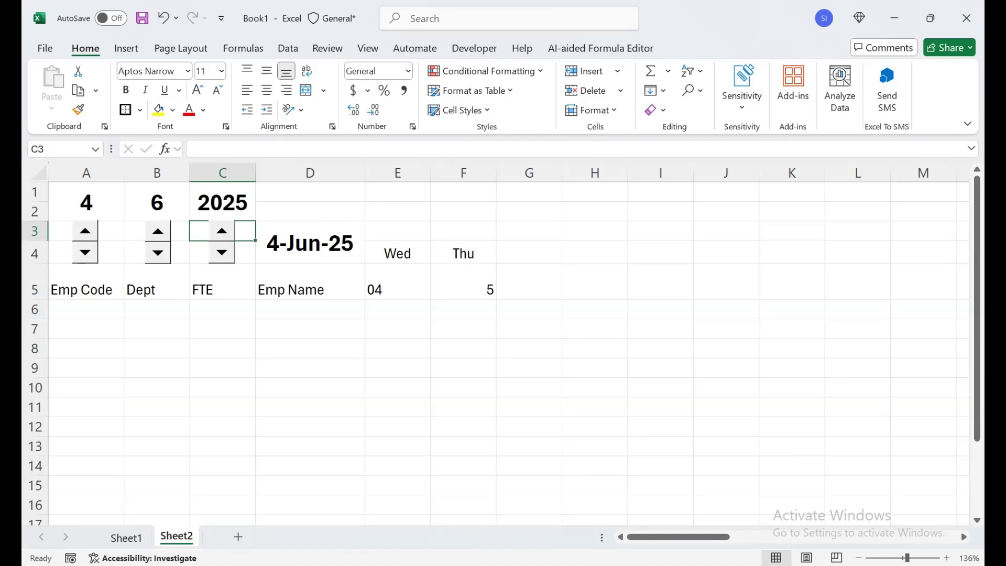
left_click(85, 252)
left_click(84, 253)
left_click(85, 253)
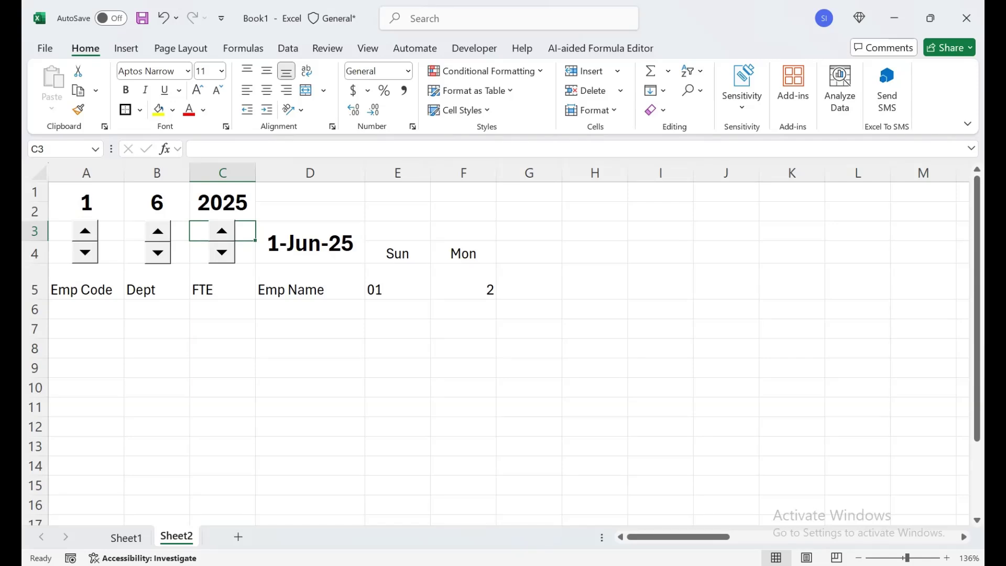
Enter =EOMONTH(D3,0) in D2 to get the month's last day and format the cell as a day-month-year date
left_click(310, 211)
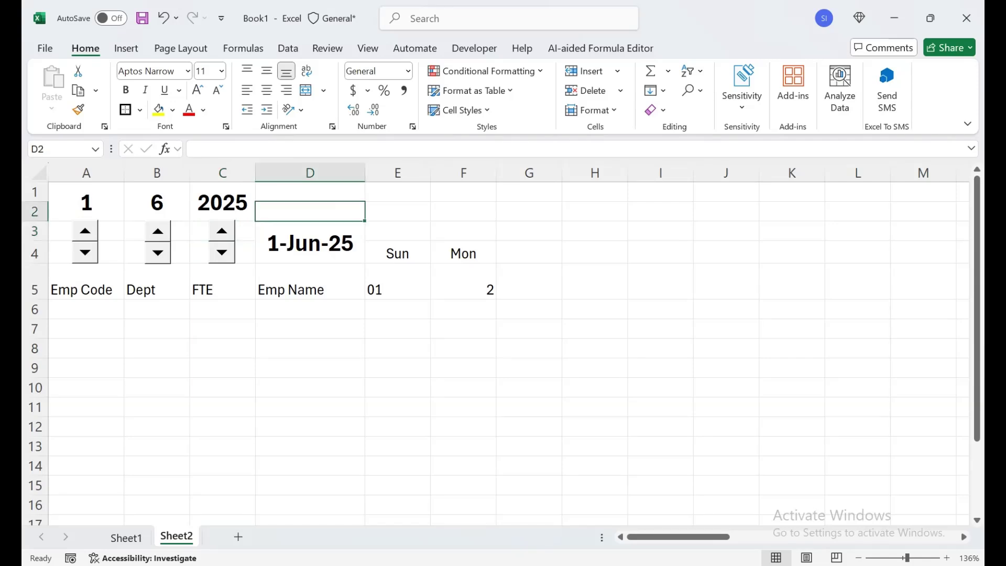
type("=EO")
key("Tab")
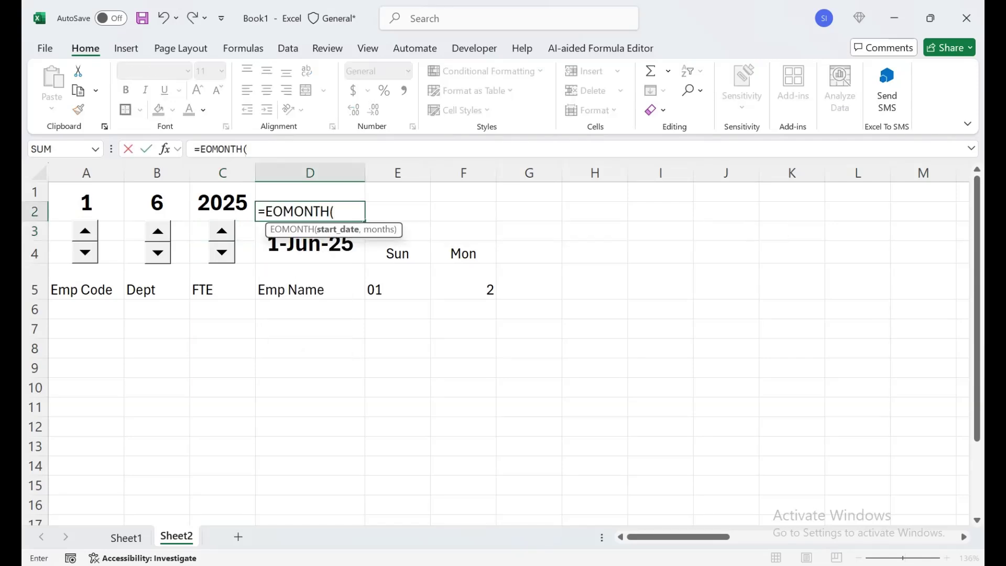
key("Down")
type("M")
key("BackSpace")
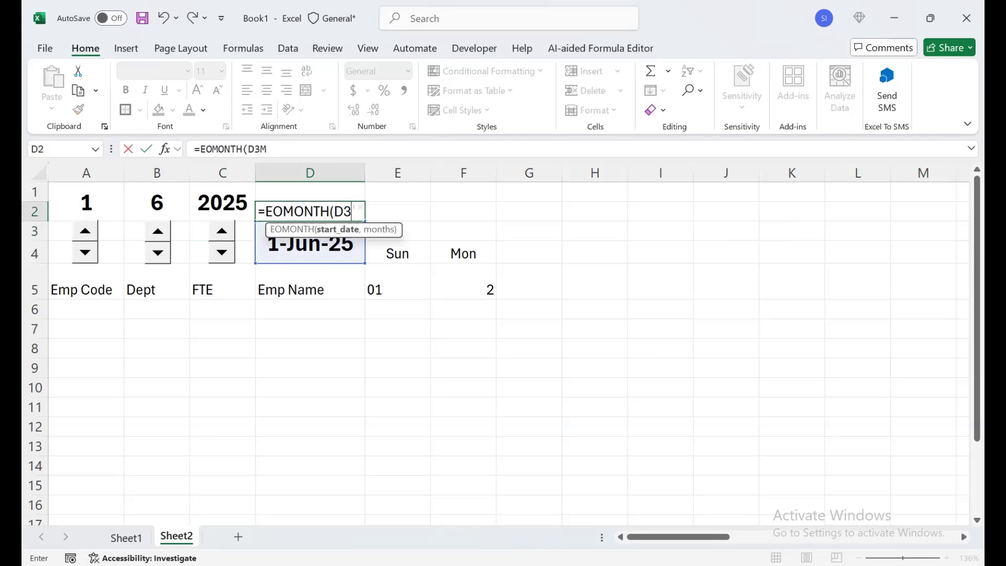
type(",0)")
key("Return")
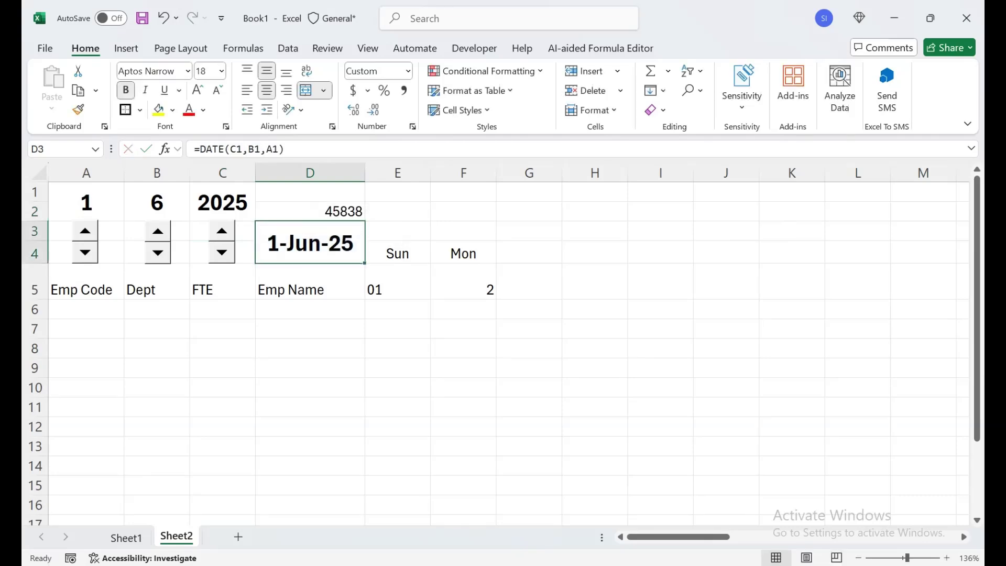
key("Up")
key("ctrl+shift+3")
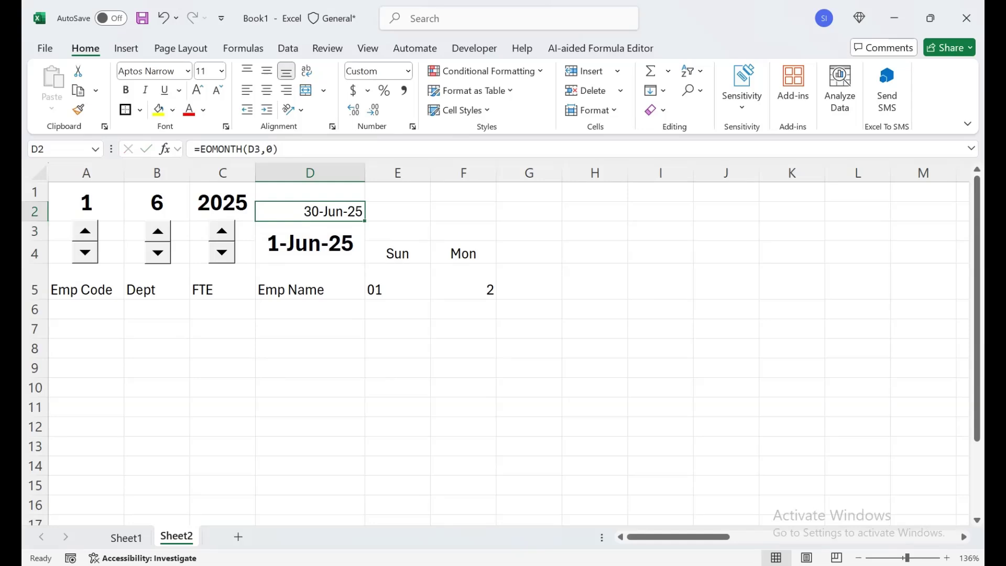
Clear the month-end formula from D2 and the day-number formulas from E5:F5
key("Delete")
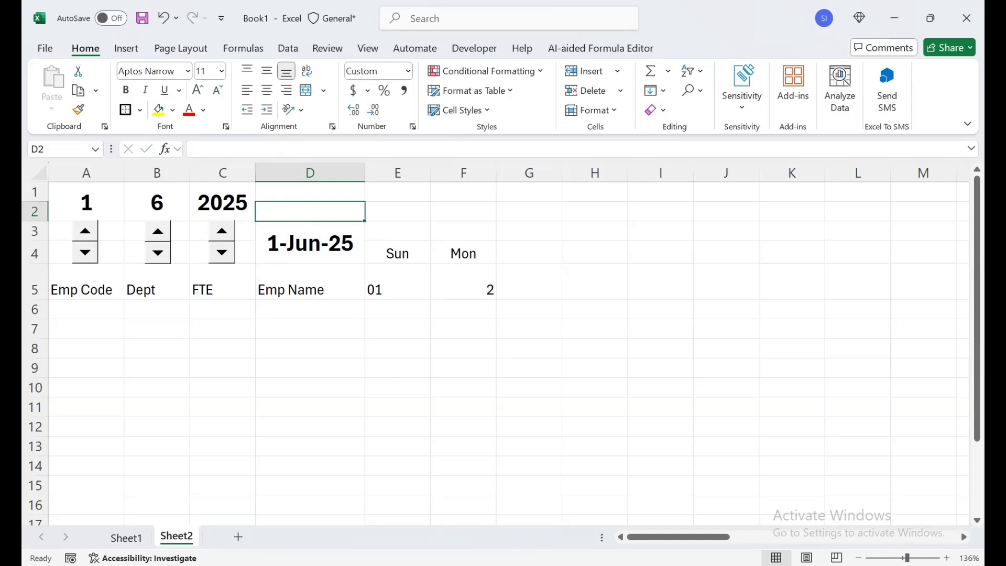
left_click(397, 281)
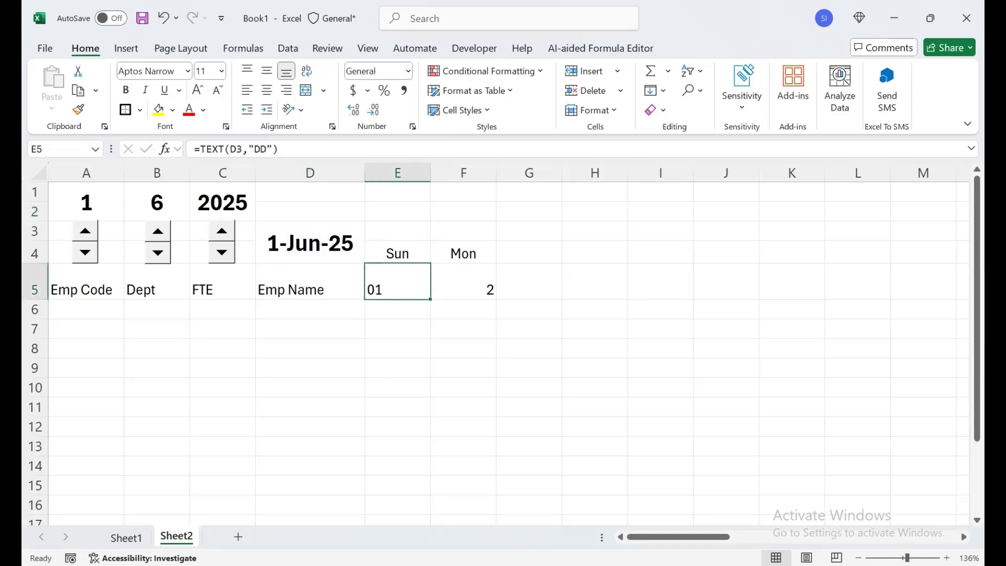
key("F2")
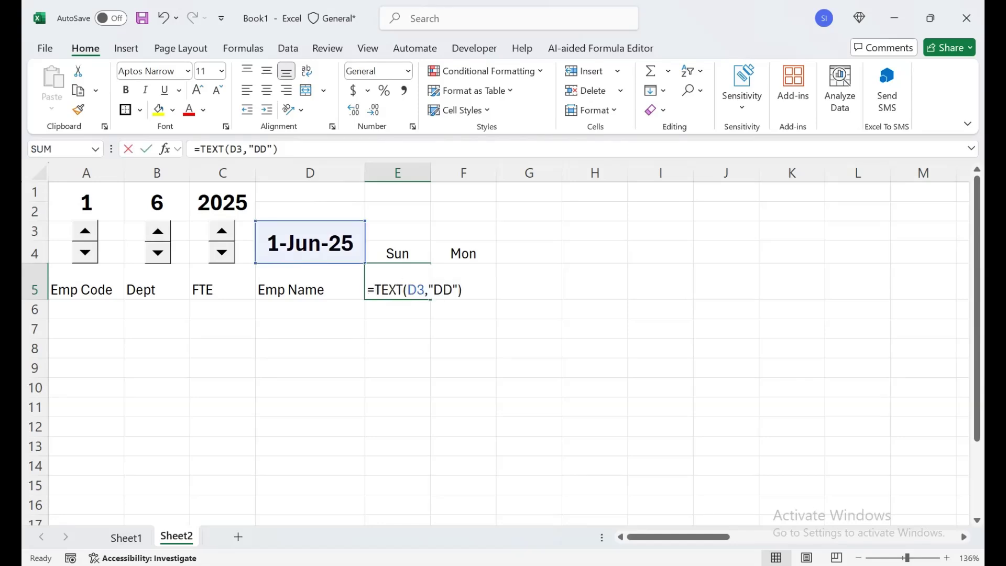
key("Return")
left_click(397, 282)
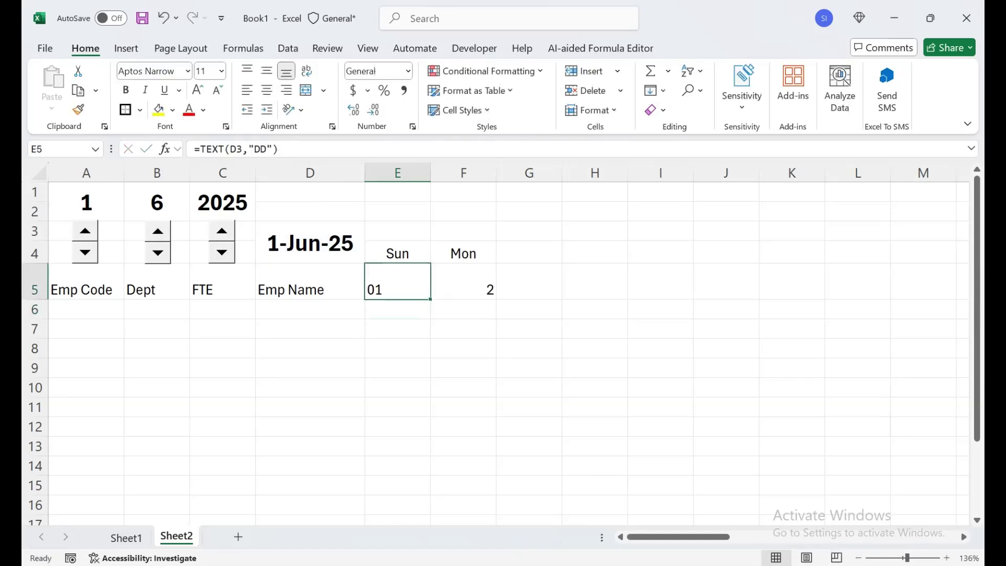
key("Right")
key("shift+Left")
key("Tab")
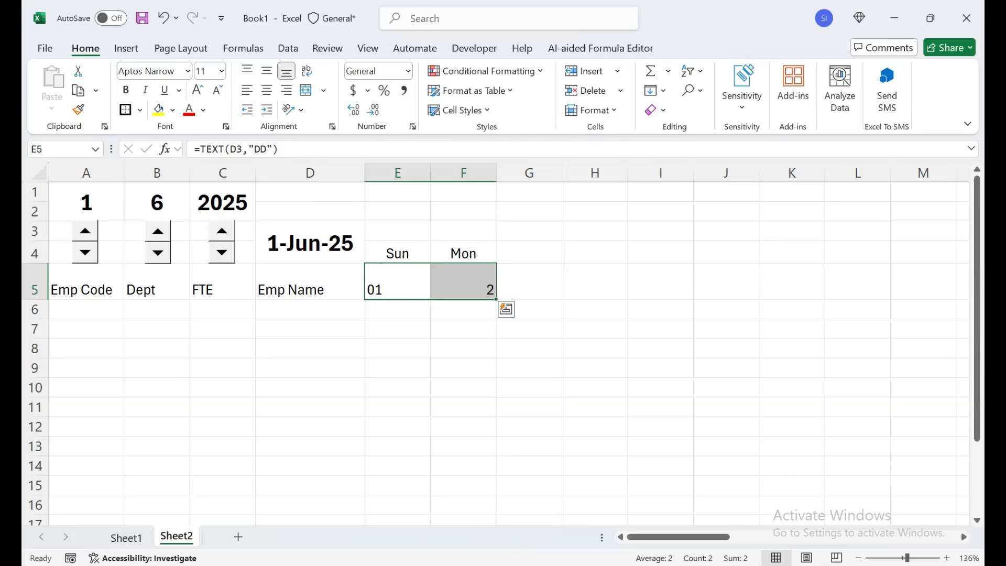
key("Delete")
Begin an IF formula in E5 whose logical test starts with COLUMN($C5:C5)
left_click(397, 281)
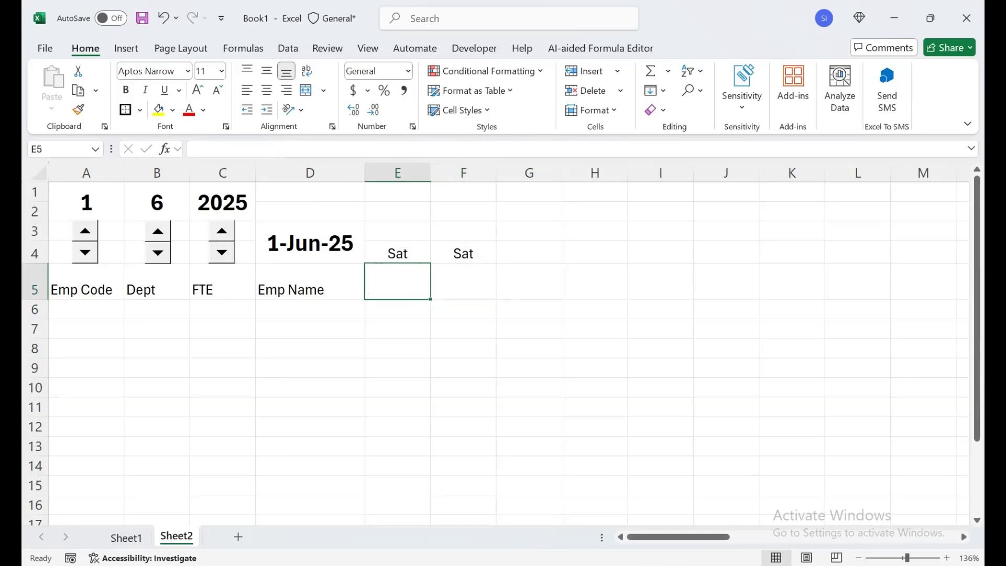
type("=IF")
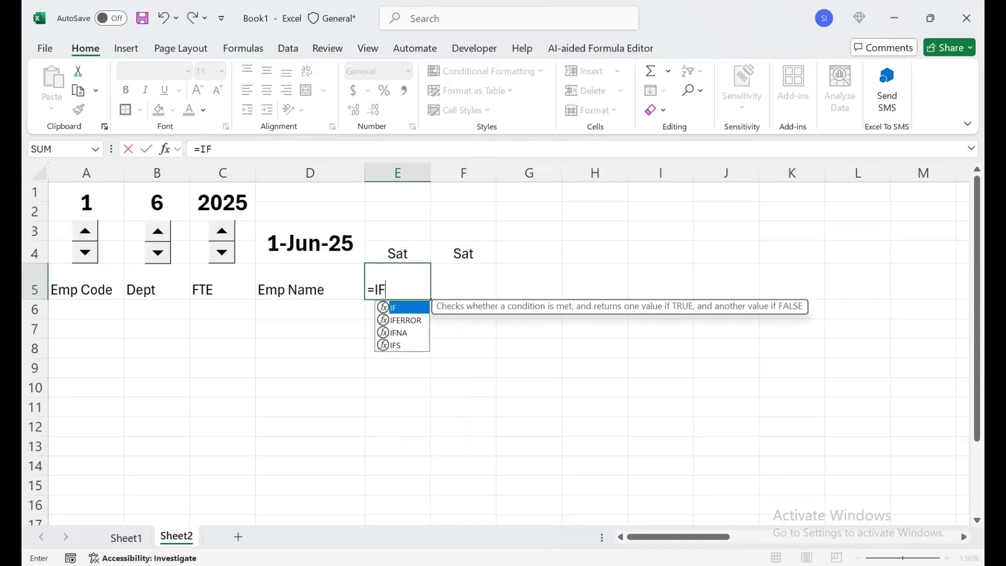
type("(COLUMN")
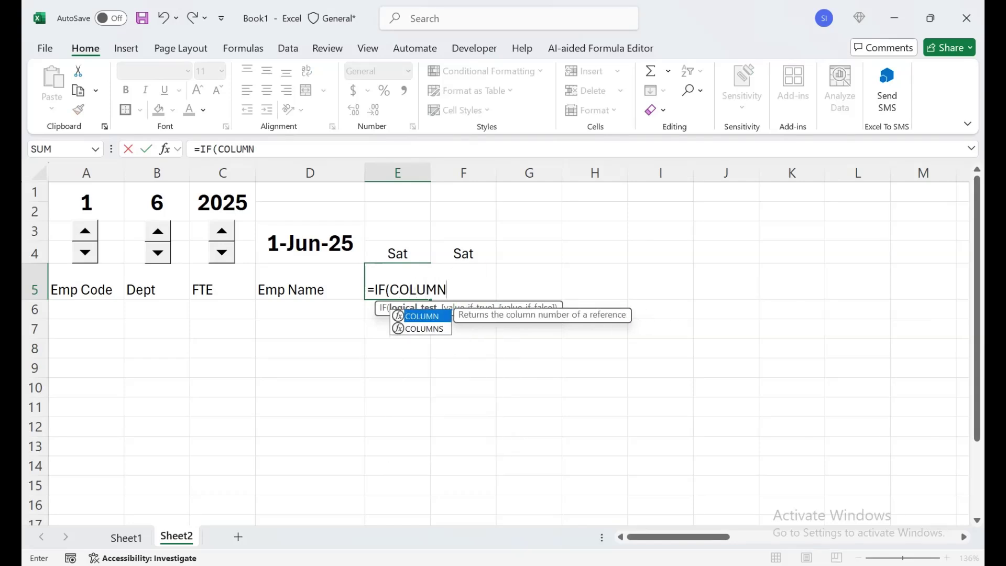
type("(")
left_click(222, 282)
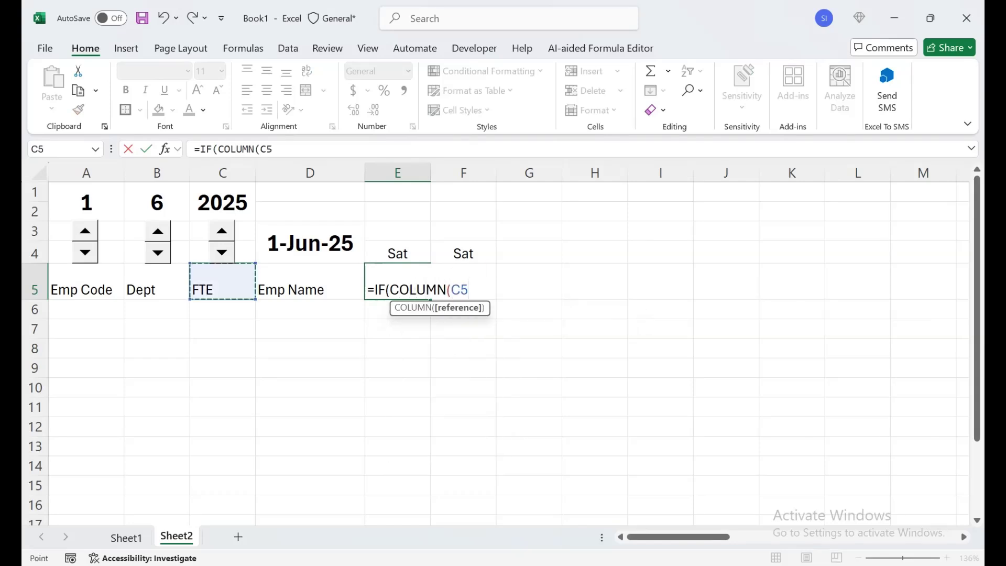
key("F8")
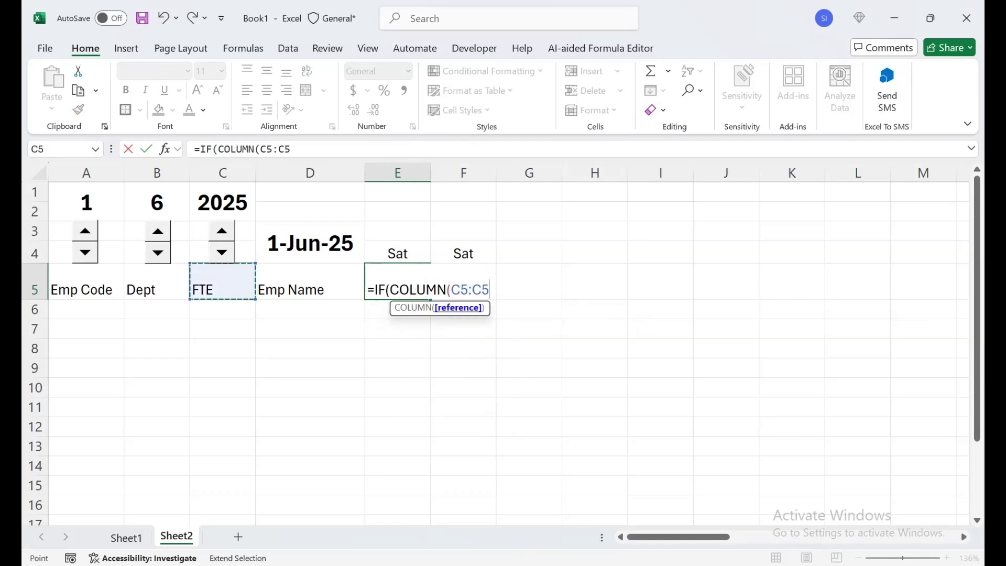
key("F2")
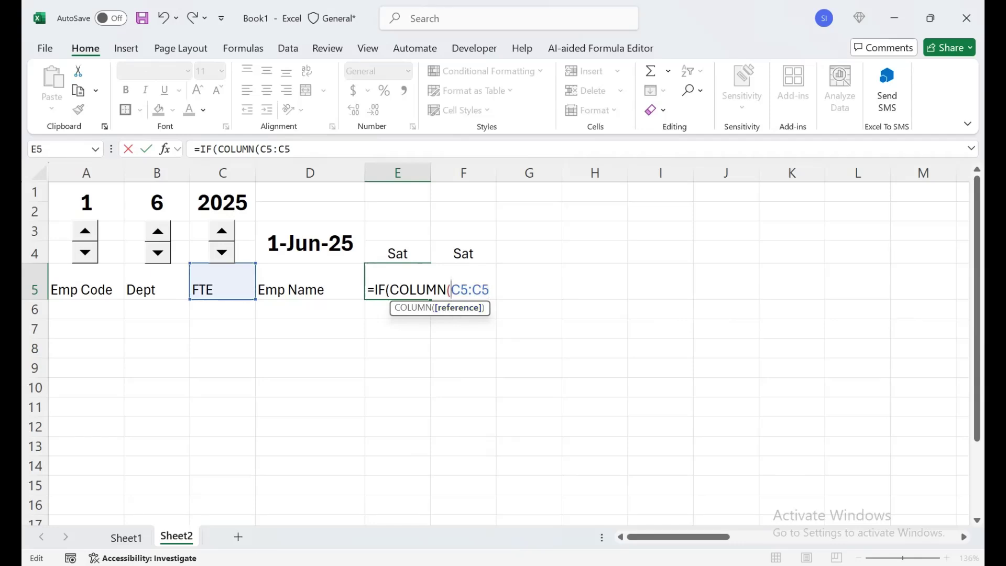
type("#")
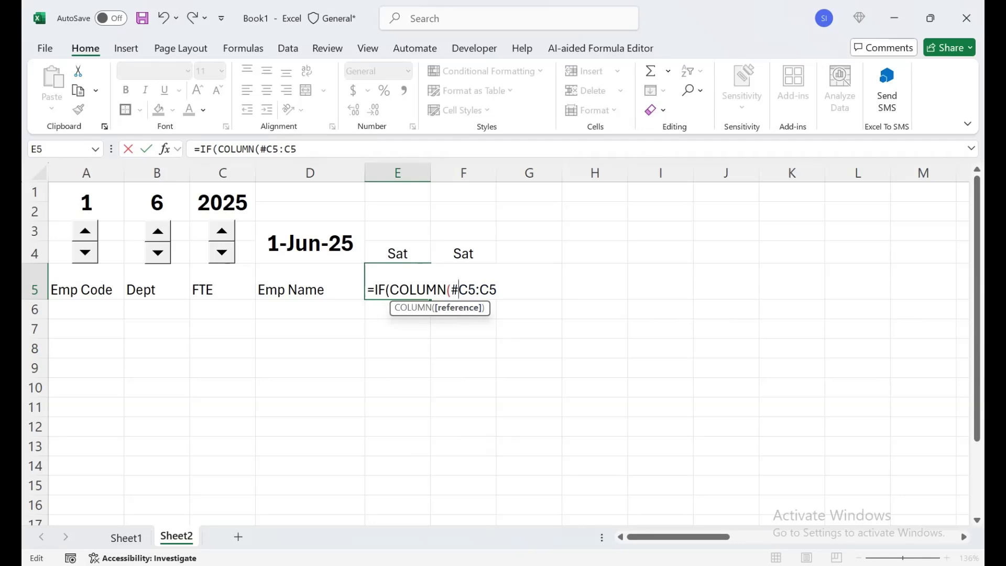
key("BackSpace")
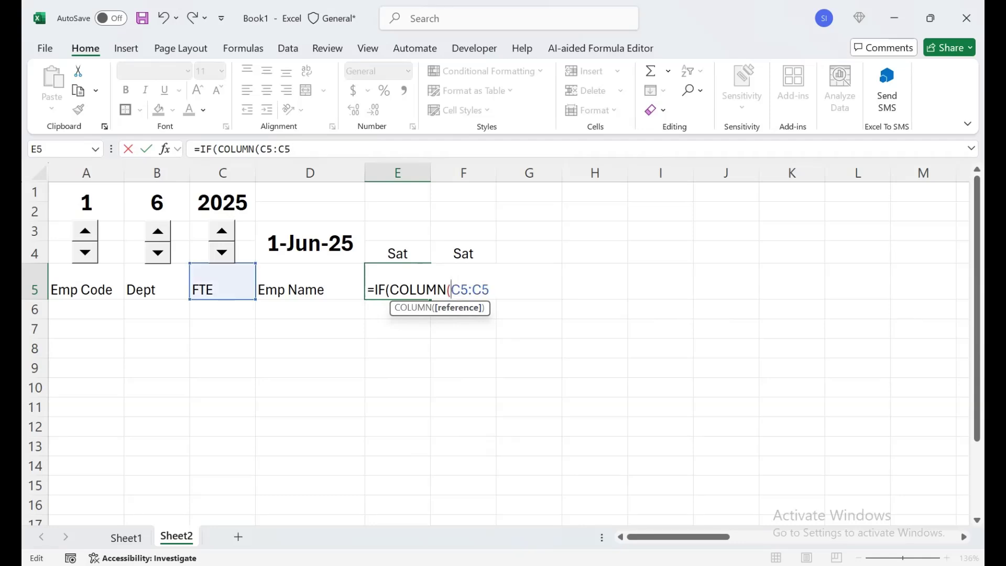
type("$")
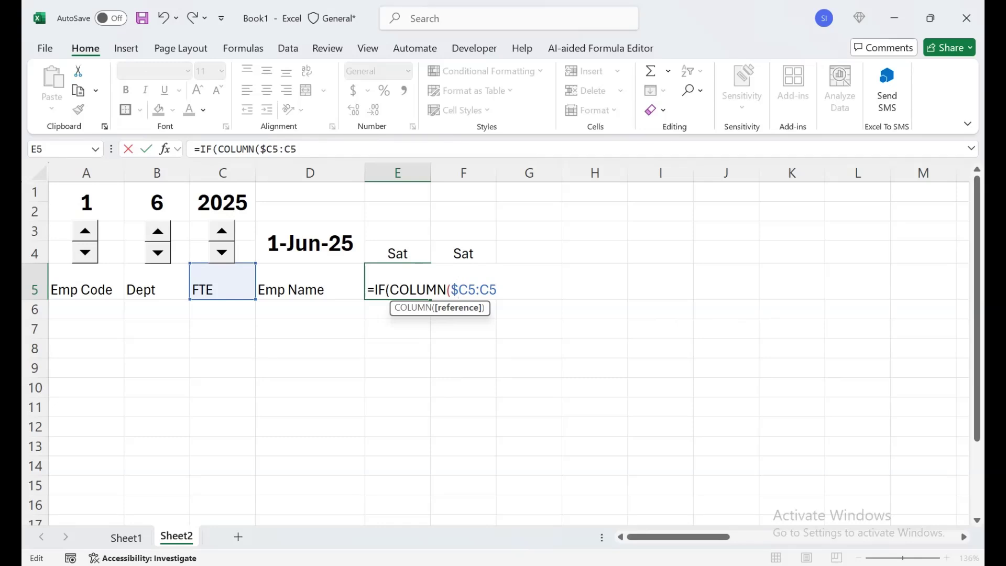
left_click(497, 290)
type(")")
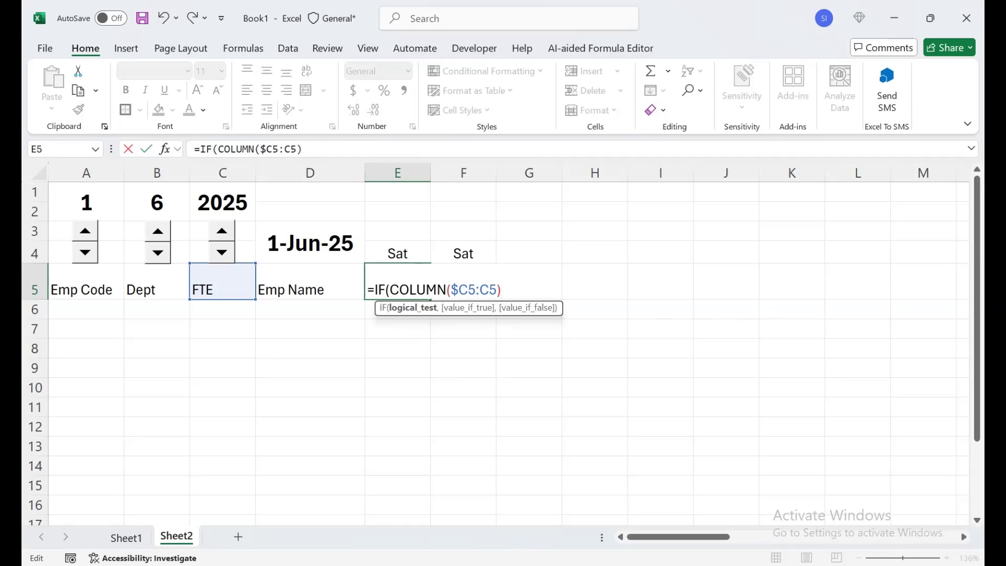
Complete the logical test in E5 by comparing the column number with >DAY(EOMONTH(DATE($C$1,$B$1,1),0))
type(">DAY")
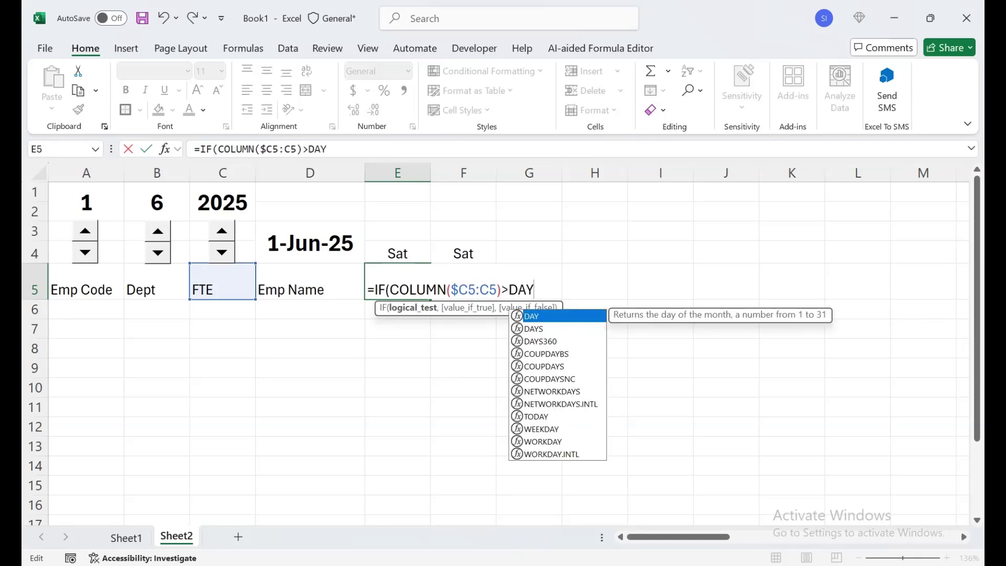
type("(EOM")
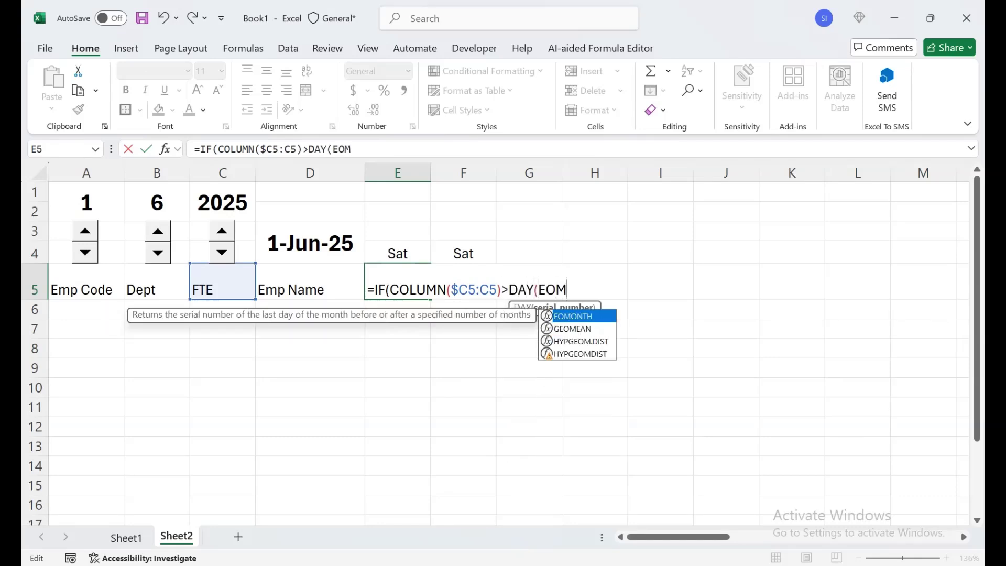
key("Tab")
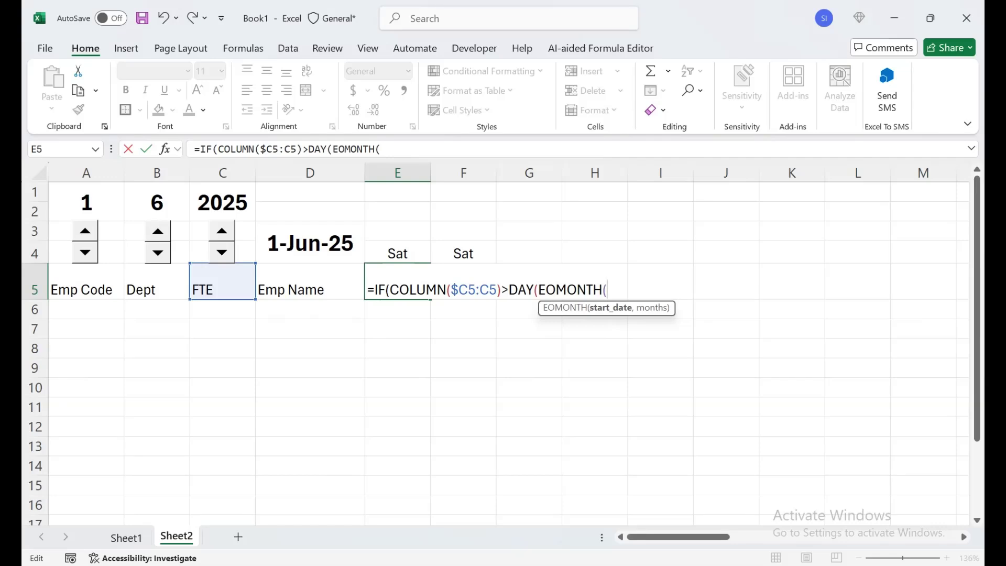
type("DAT")
key("Tab")
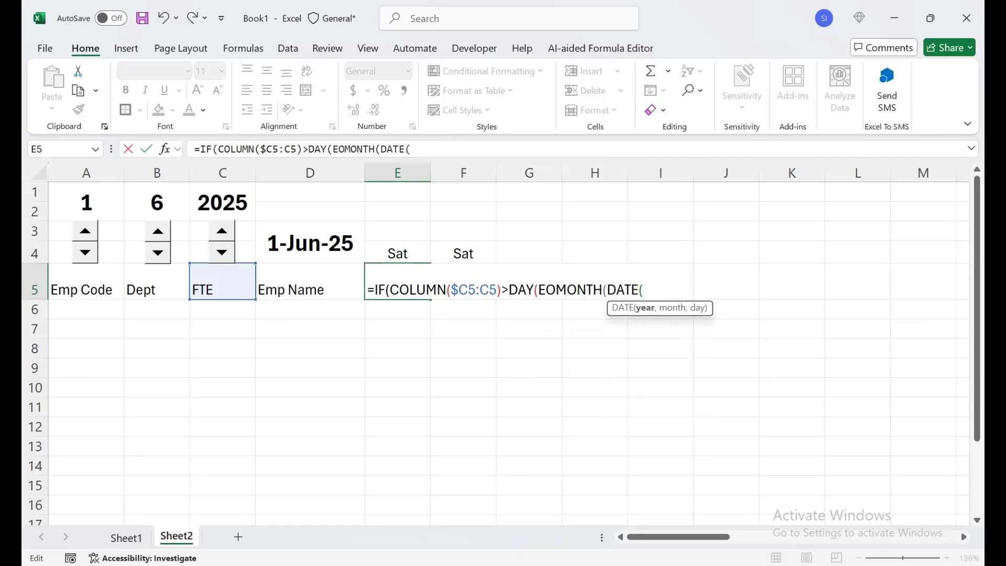
left_click(310, 243)
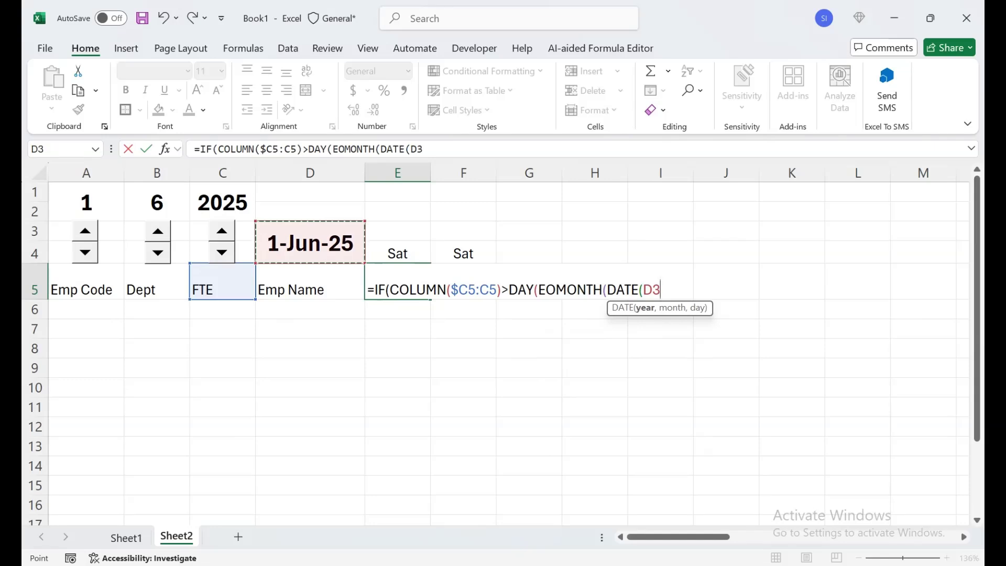
left_click(222, 202)
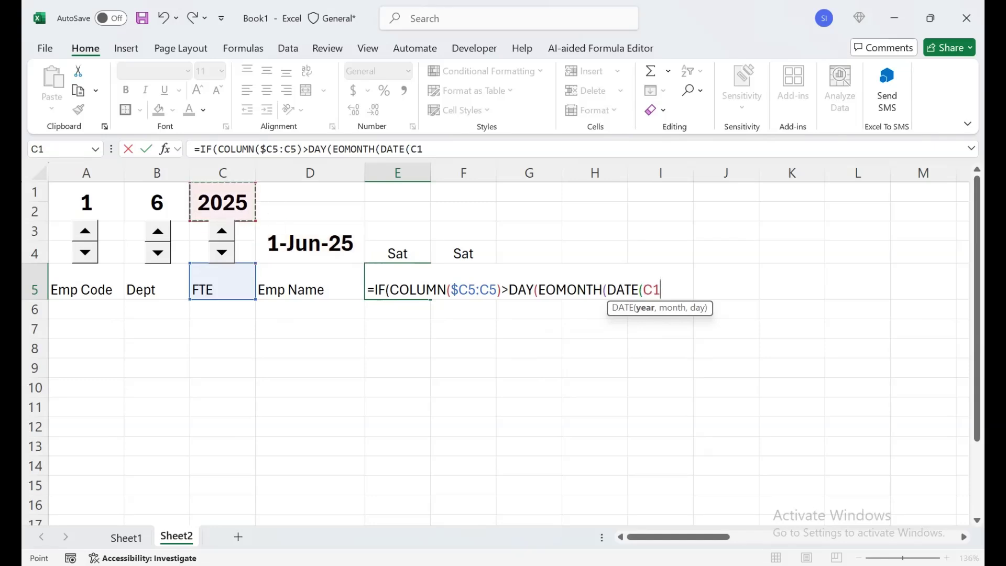
key("F4")
type(",")
left_click(157, 203)
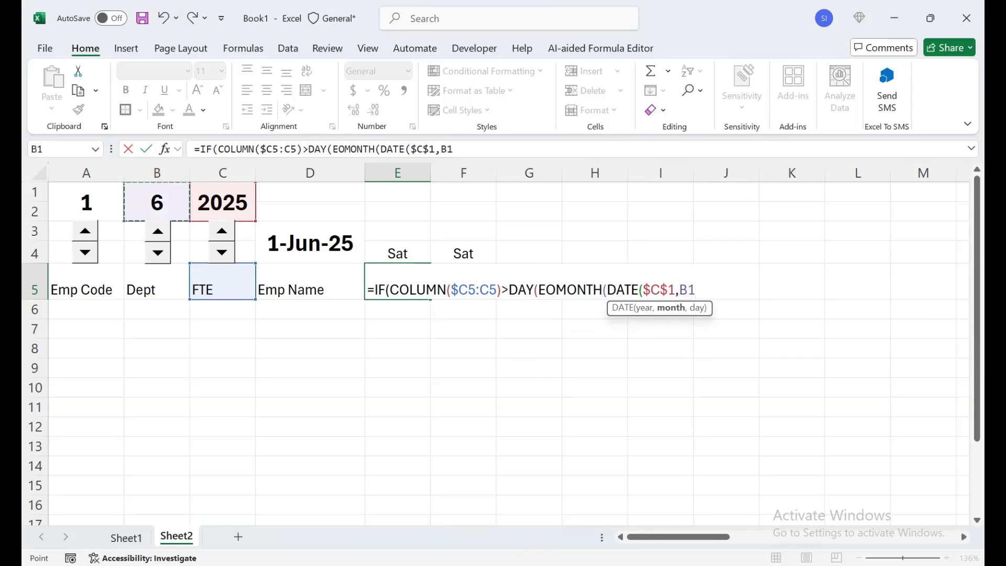
key("F4")
type(",")
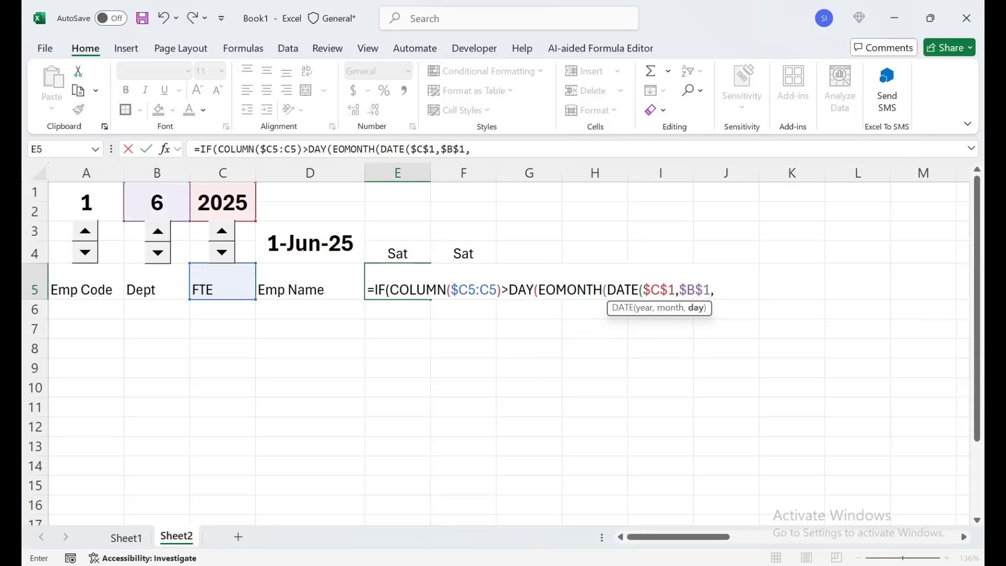
type("1),")
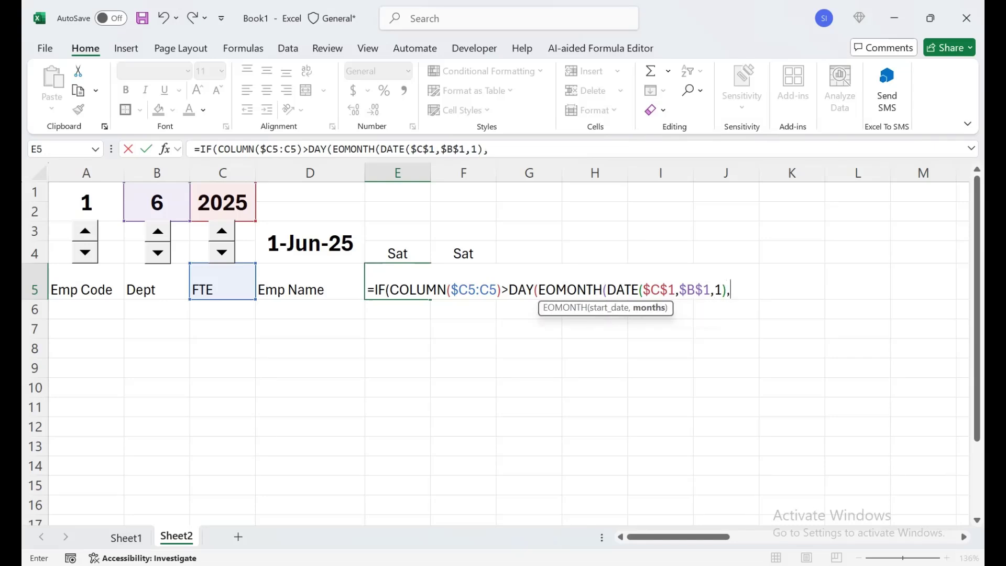
type("0)")
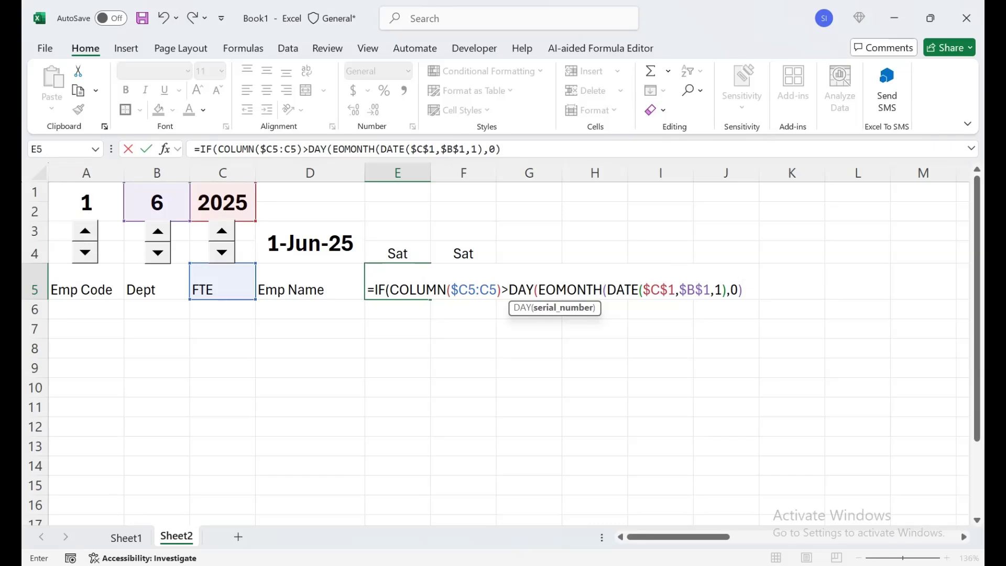
type(")")
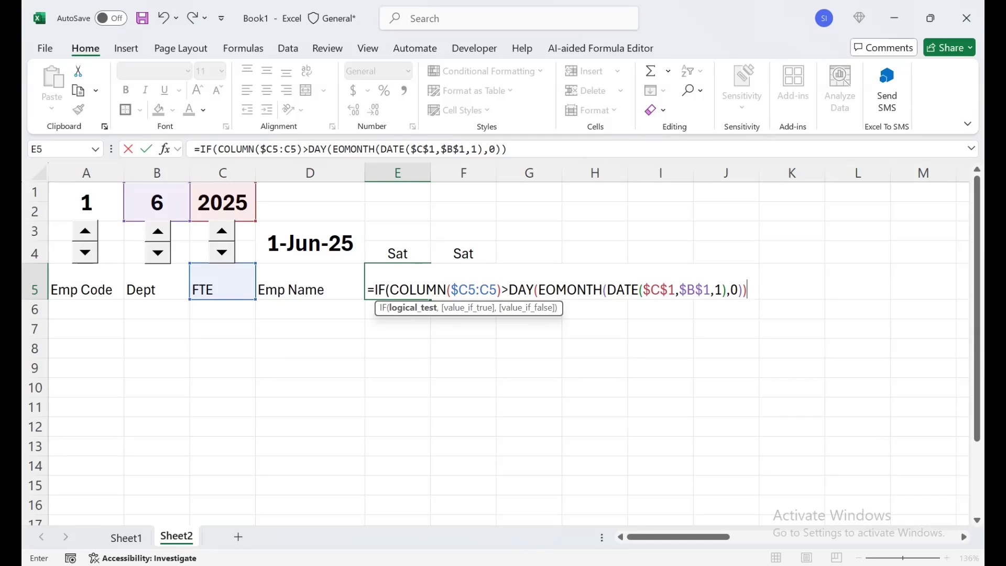
Return an empty string "" when the test is true, and start the false result with DATE($C$1,$B$1, using the year and month cells
type(",\"\"")
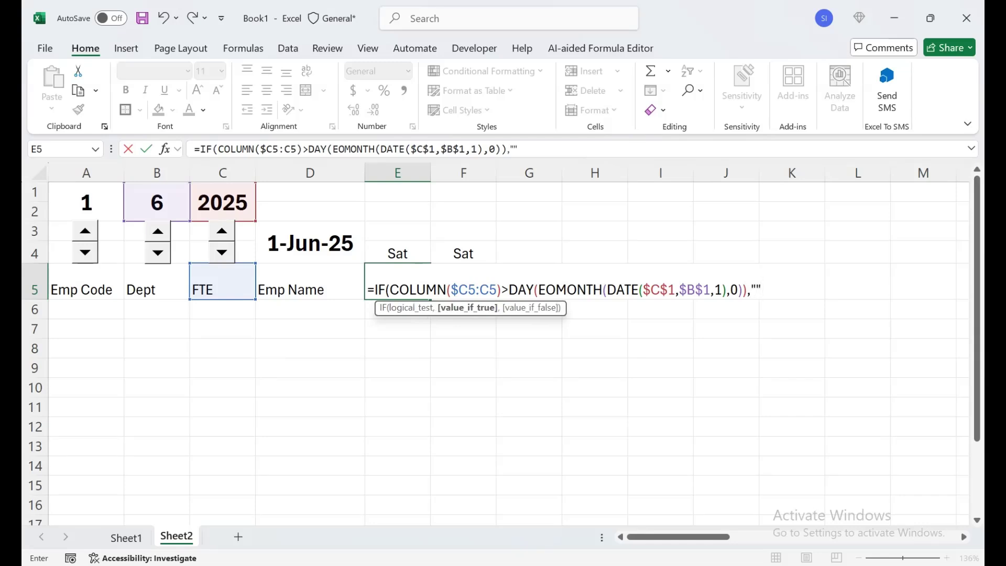
type(",")
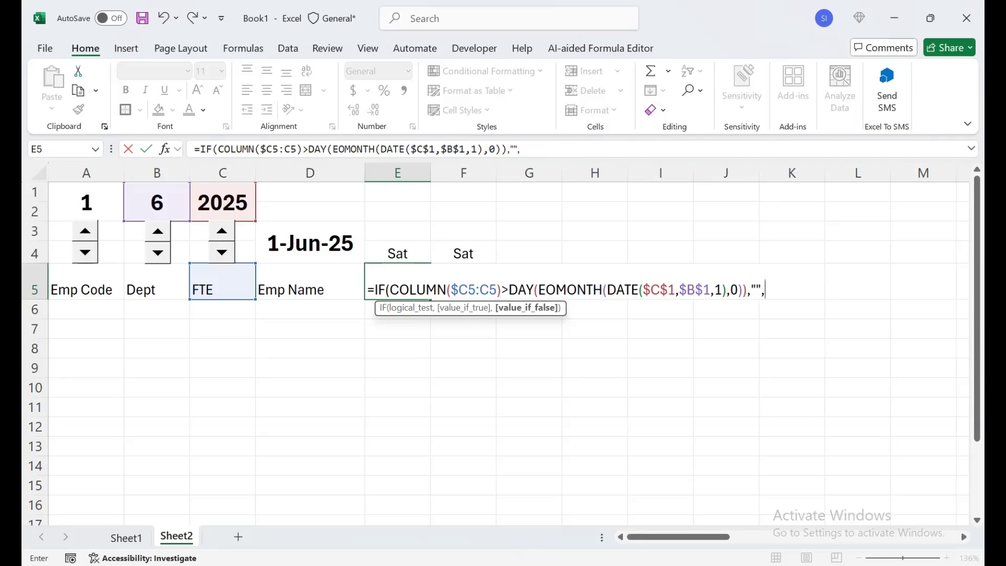
type("DATE(")
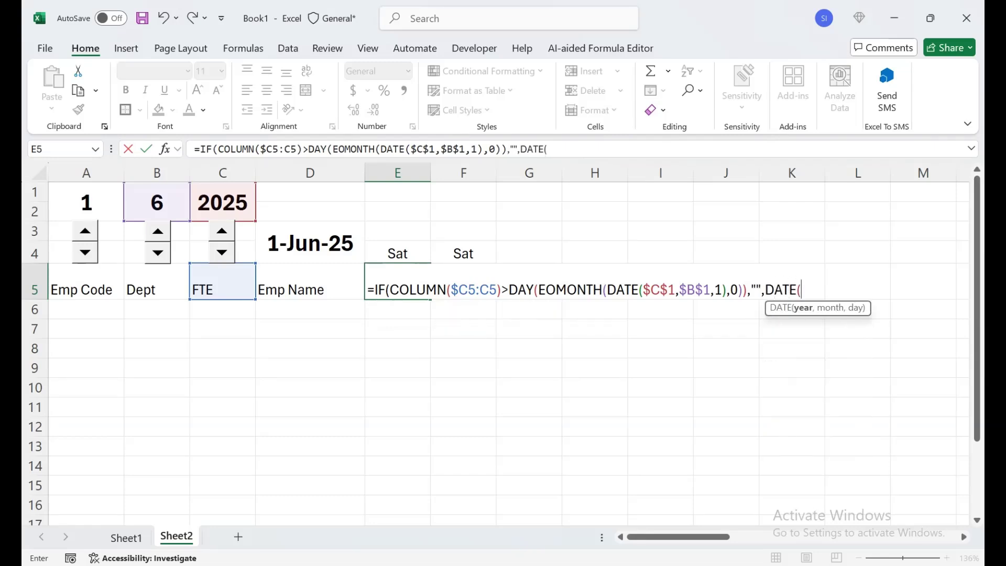
left_click(223, 203)
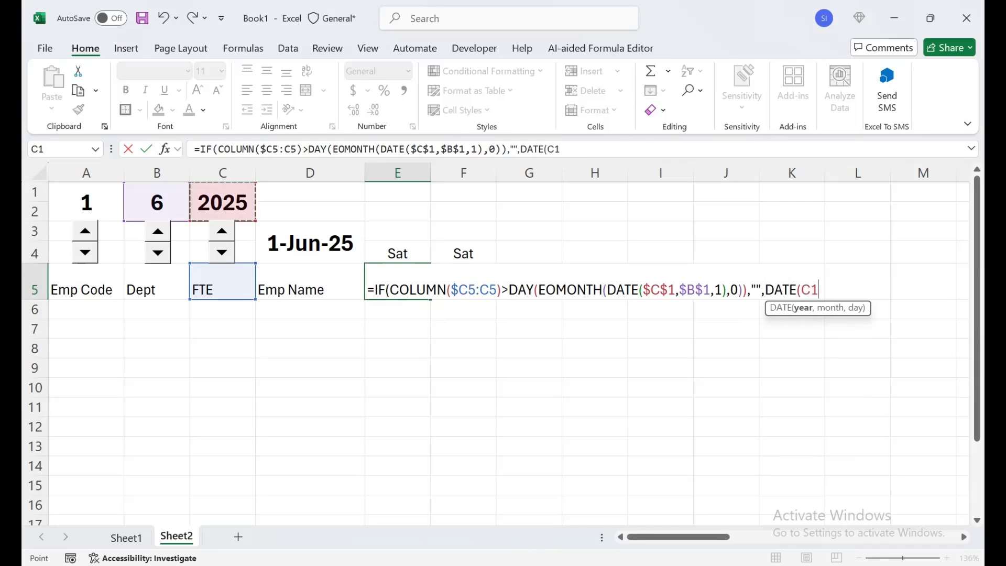
key("F4")
type(",")
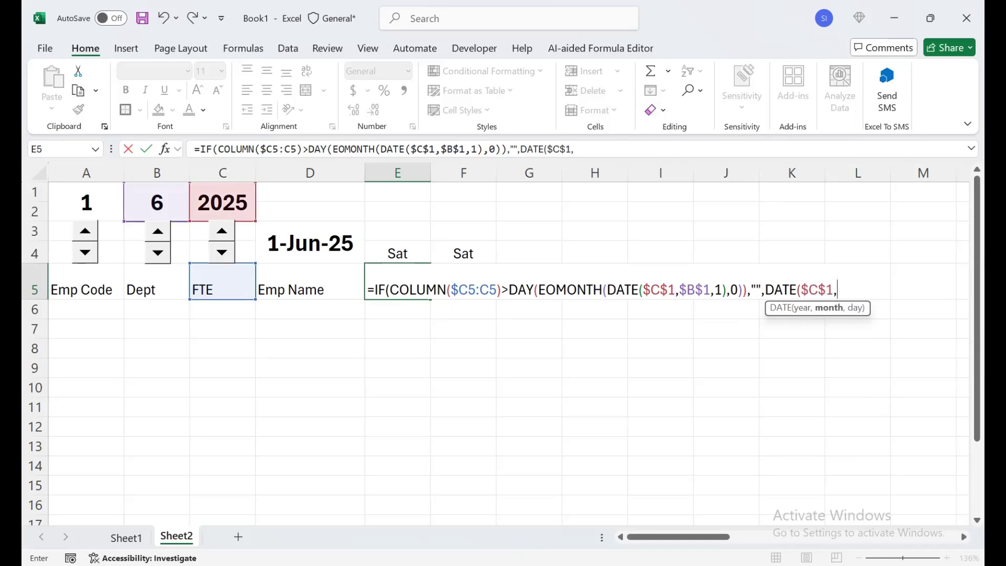
left_click(158, 203)
key("F4")
type(",")
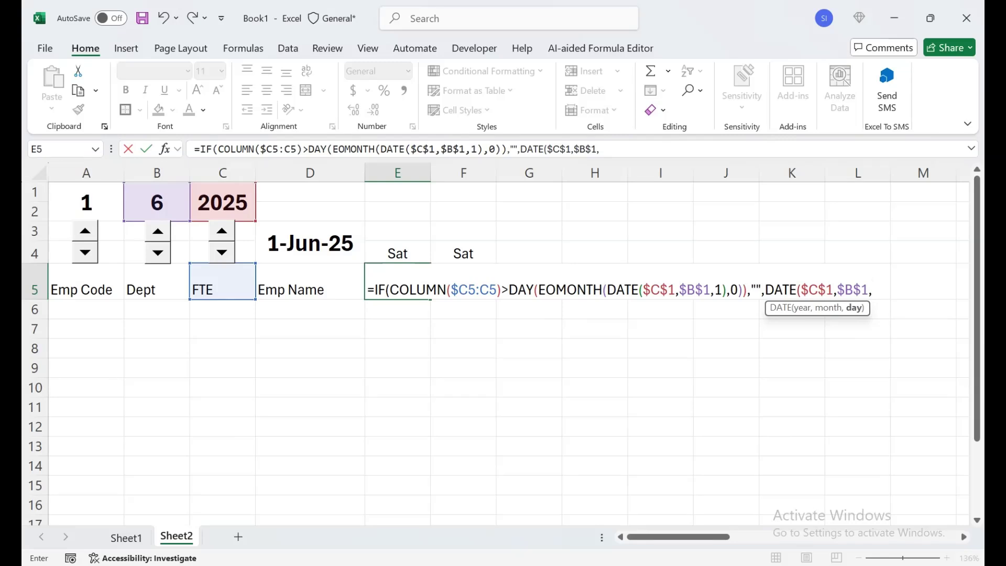
Use COLUMNS($C5:C5) as the DATE function's day argument in E5 and close the formula's brackets
type("COLUMN")
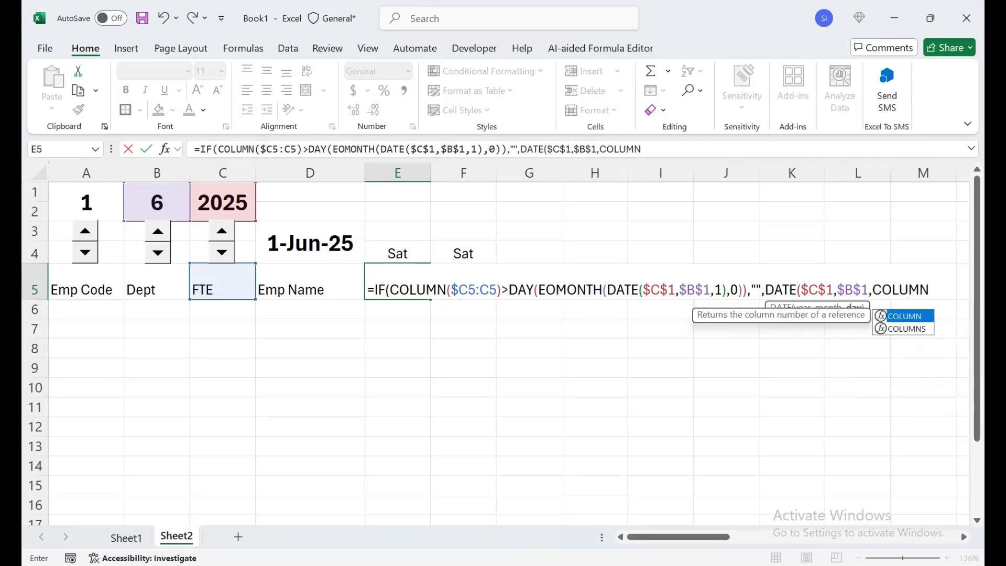
key("Down")
key("Tab")
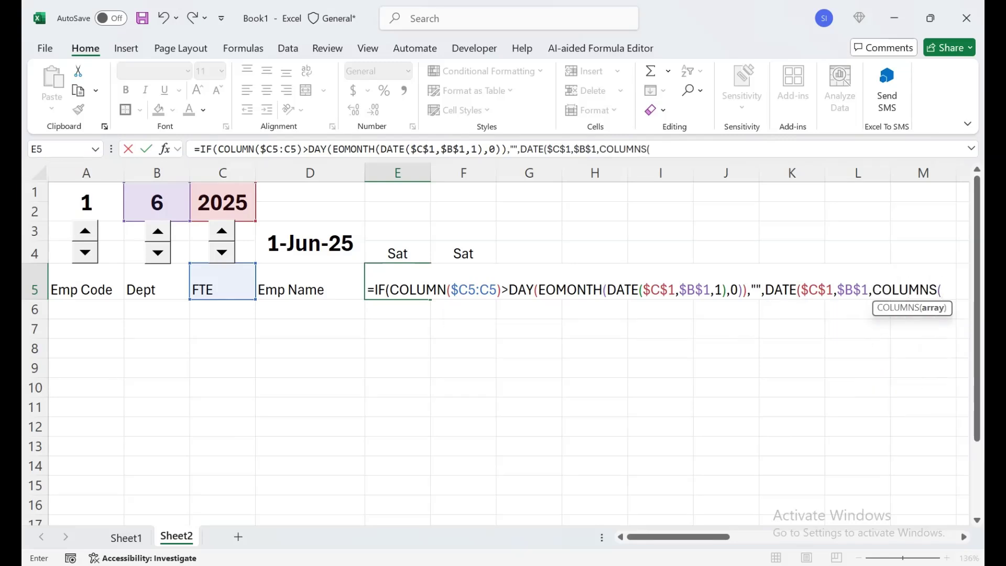
left_click(223, 282)
key("F8")
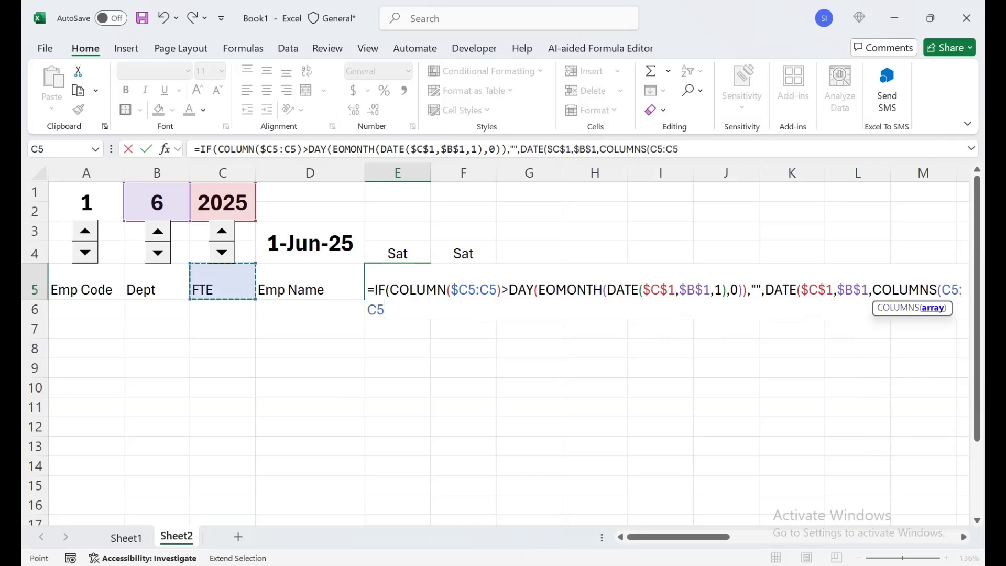
key("F2")
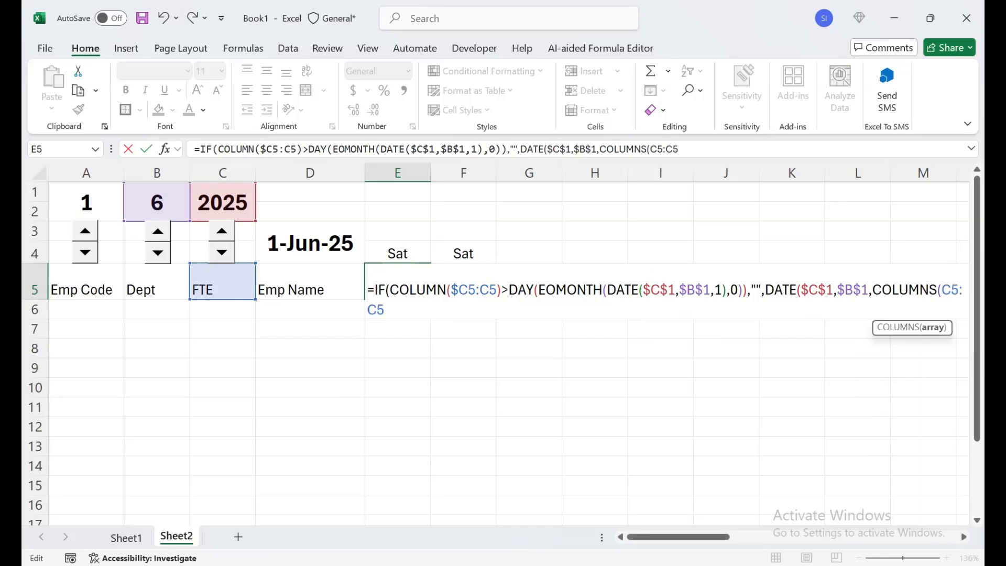
type("$")
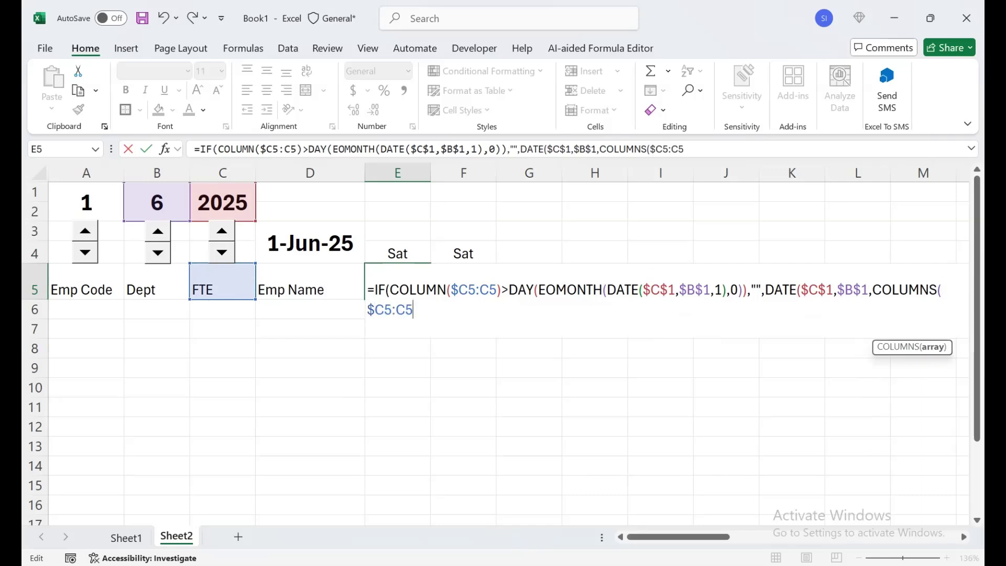
type(")")
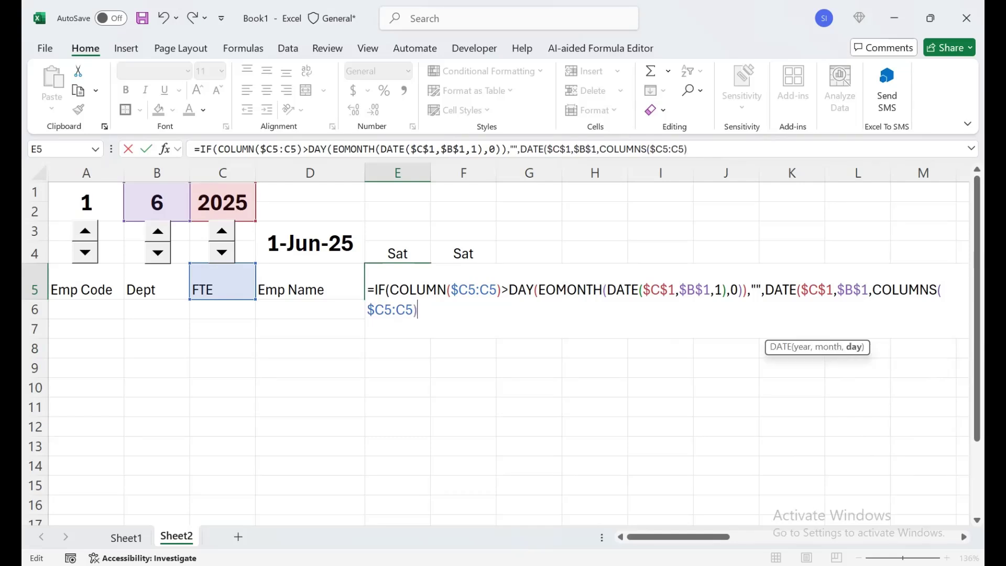
type("))")
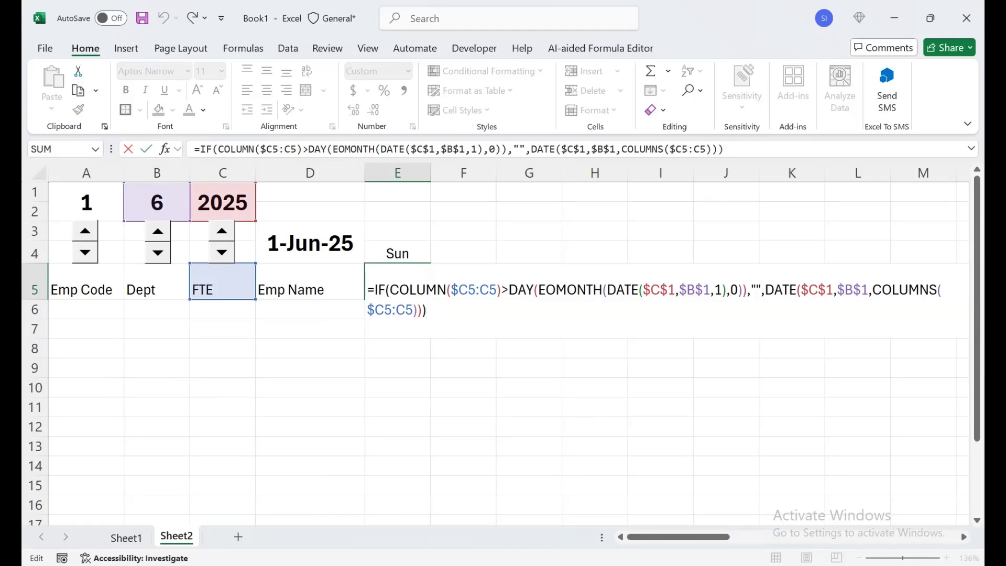
Change COLUMN to COLUMNS in the logical test of the E5 formula and commit it
left_click(447, 289)
type("S")
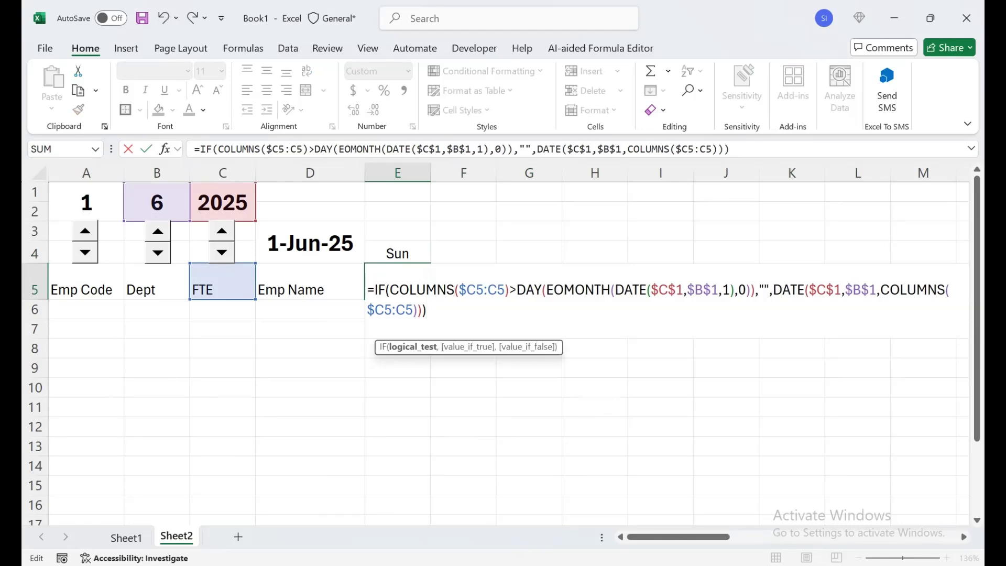
key("Return")
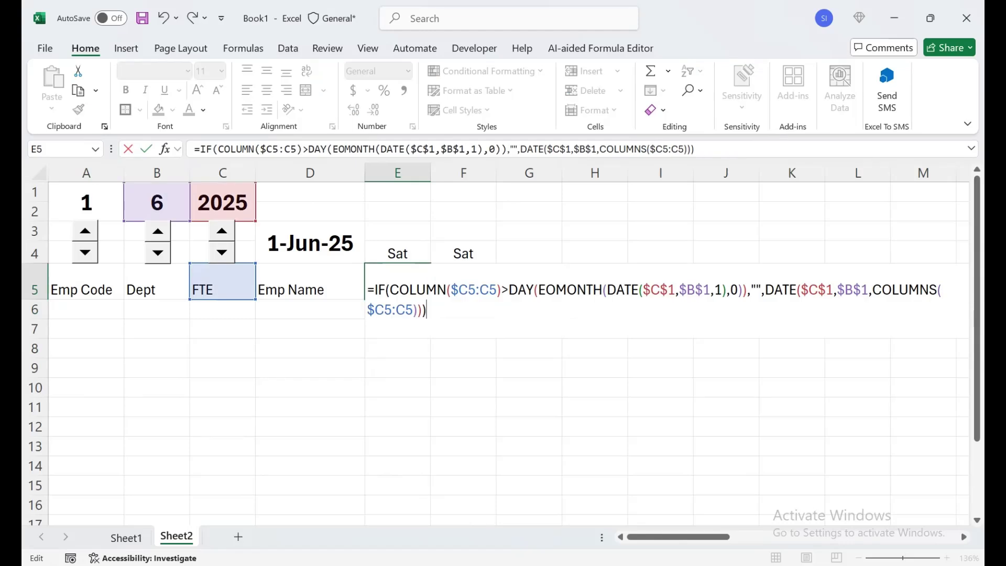
key("Return")
Apply the custom number format DD to cell E5
left_click(398, 281)
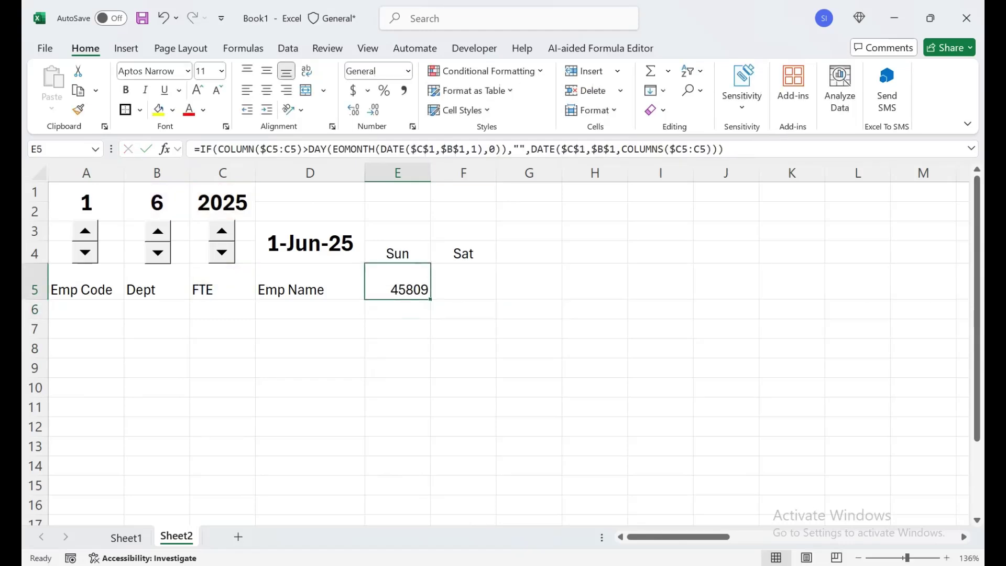
left_click(413, 127)
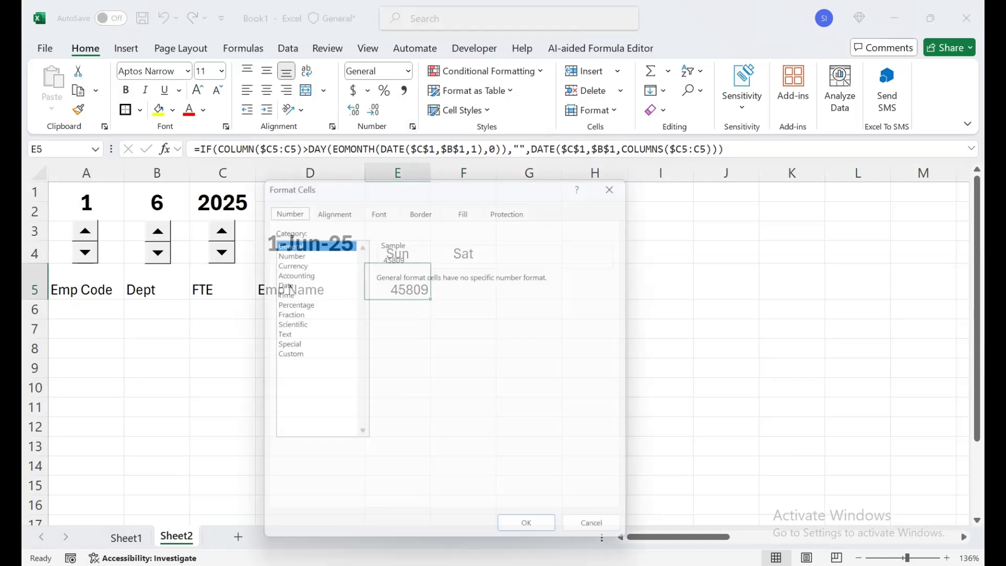
left_click(283, 355)
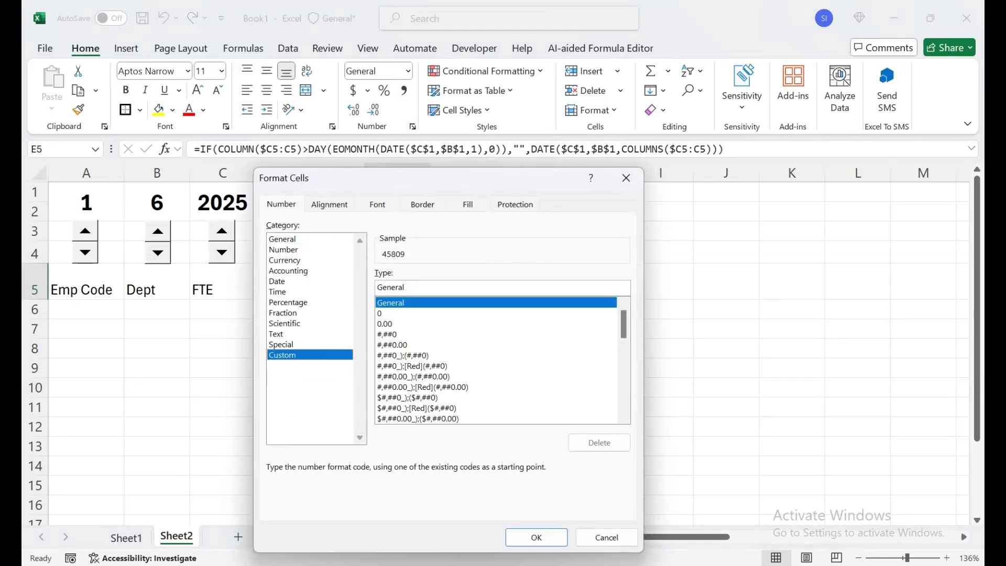
key("Tab")
type("DD")
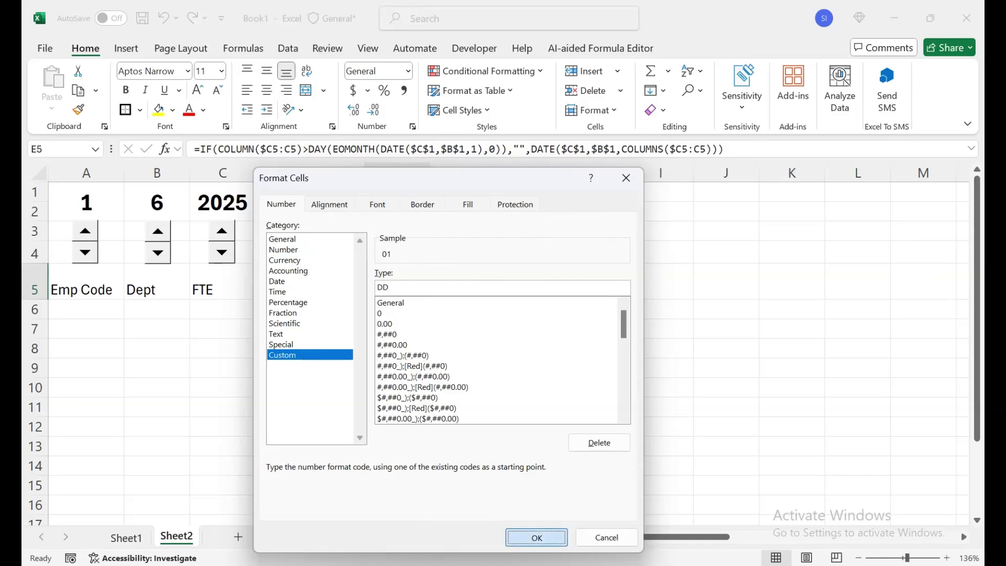
key("Return")
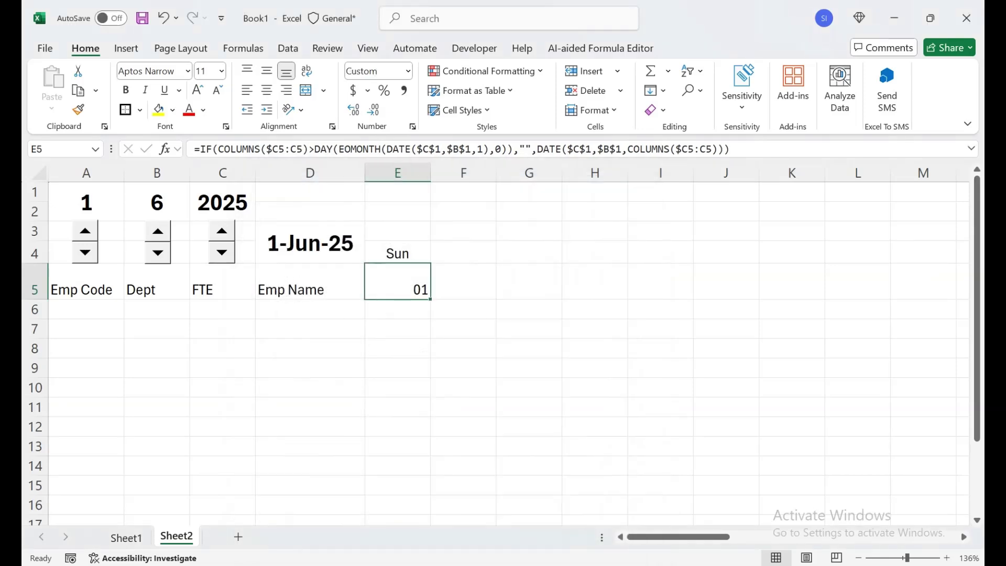
Fill the day-number formula from E5 across to AN5 and the weekday formula from E4 across to K4
left_click_drag(430, 298, 901, 283)
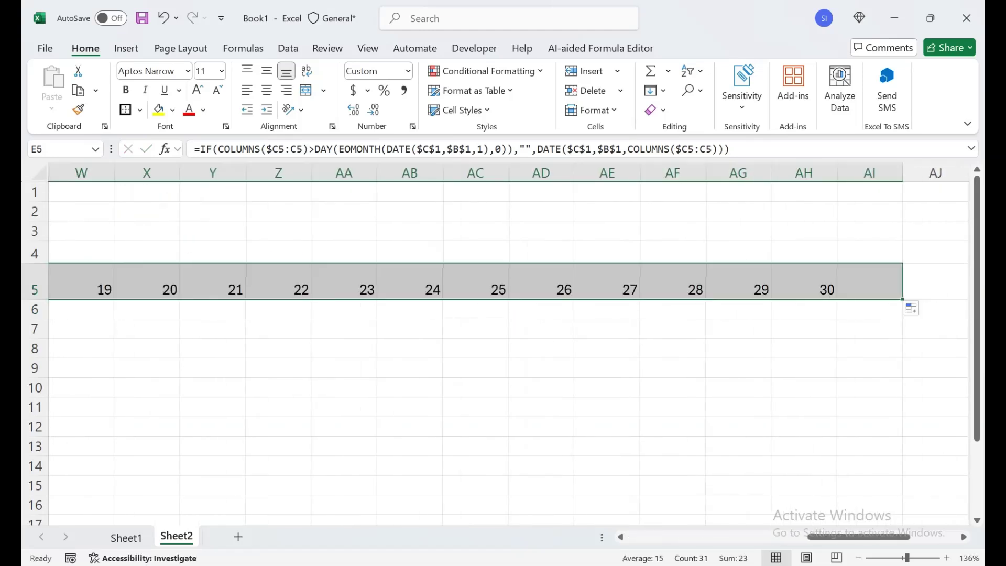
mouse_move(902, 299)
left_mouse_down()
mouse_move(967, 293)
mouse_move(896, 290)
left_mouse_up()
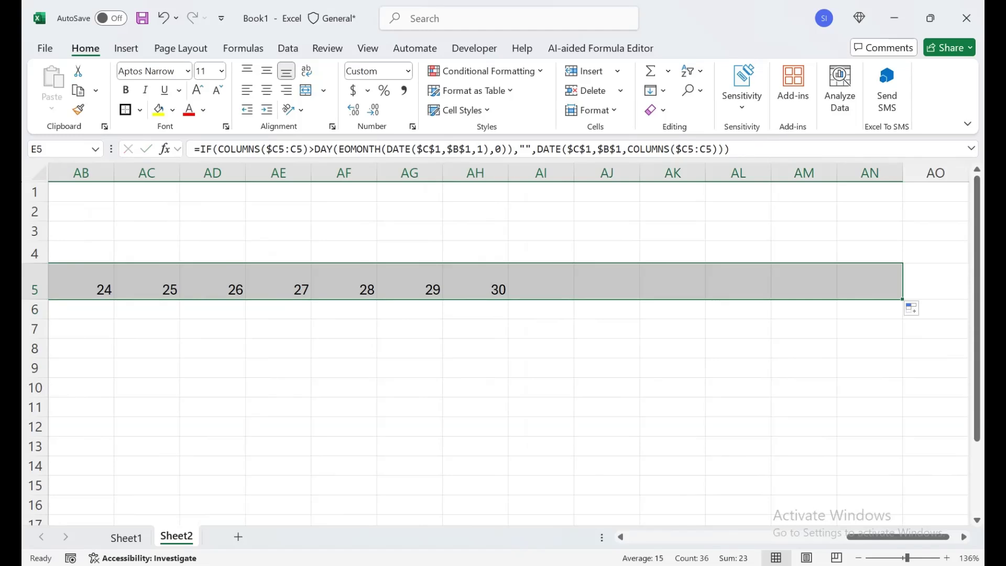
left_click_drag(898, 536, 679, 536)
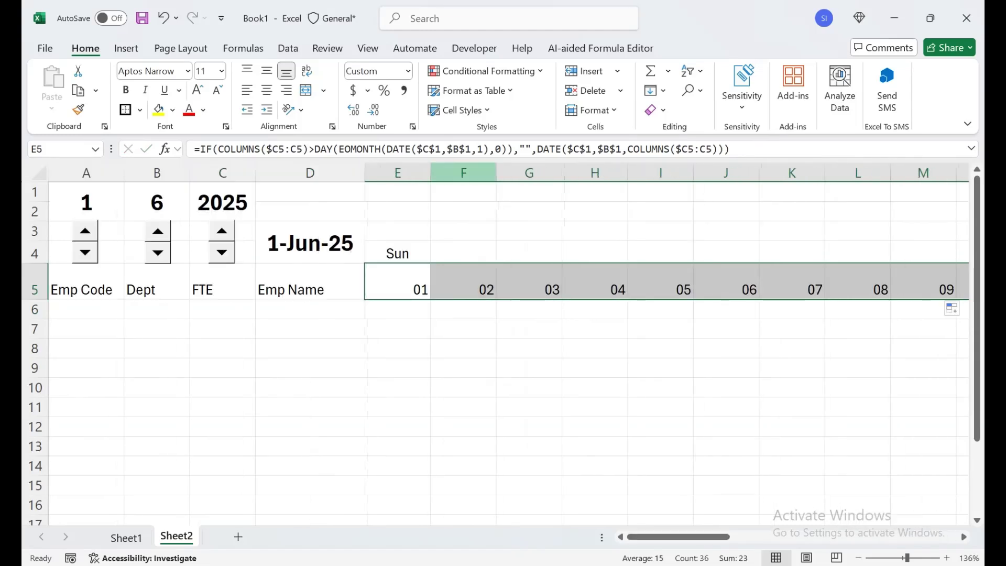
left_click(398, 253)
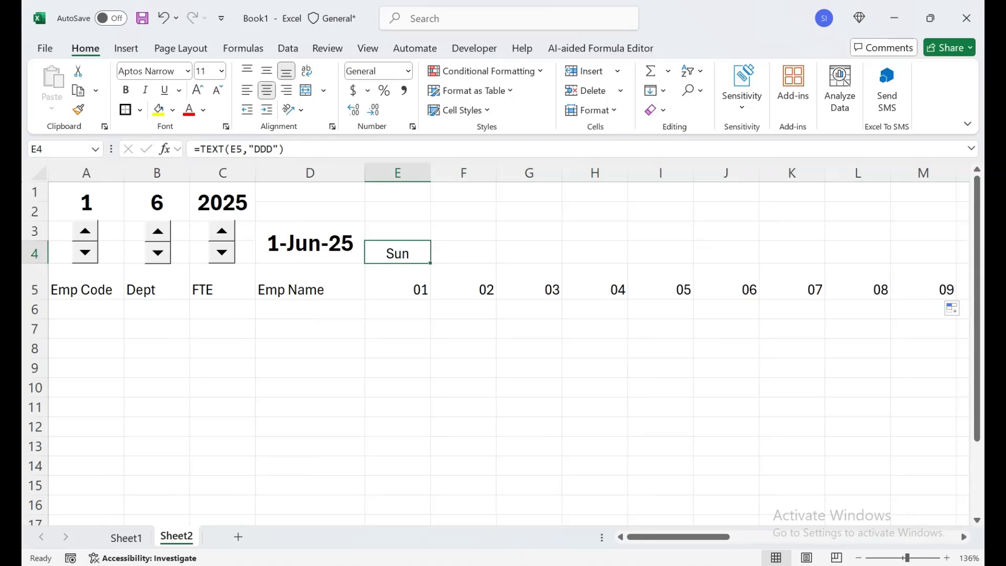
left_click_drag(430, 262, 792, 254)
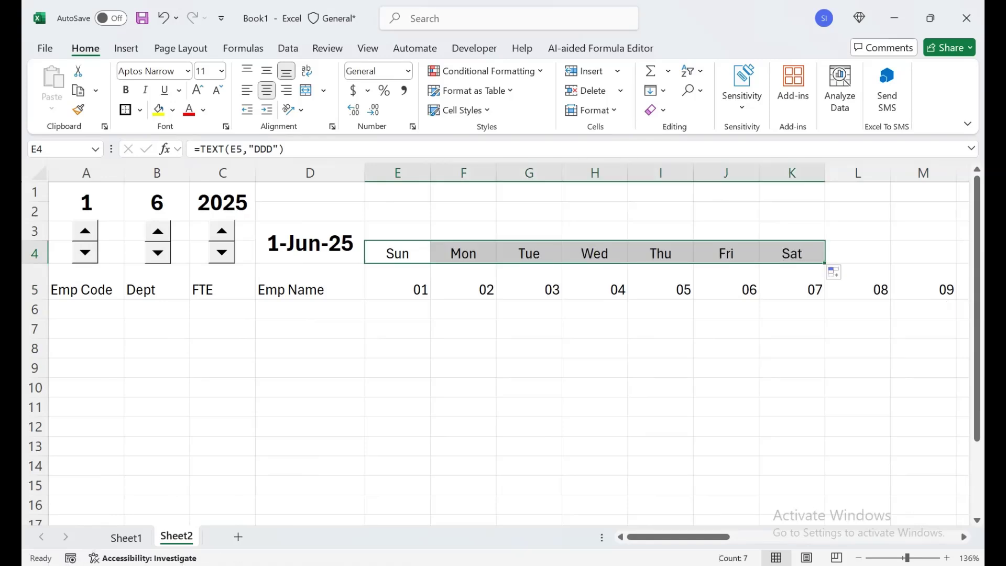
Merge and centre E3:K3 with the heading WEEK 1, and extend the week and weekday headings across through WEEK 5
left_click_drag(398, 230, 792, 230)
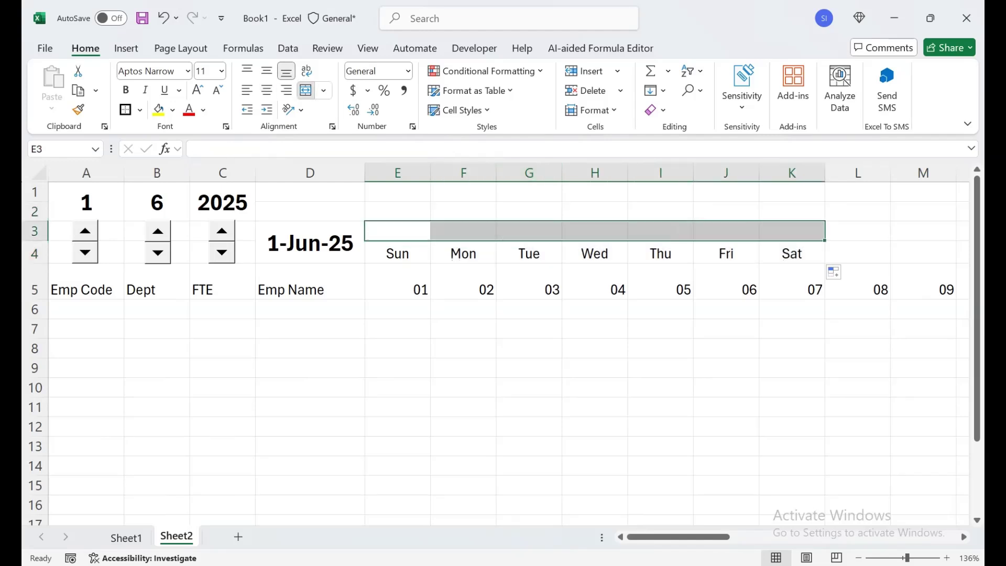
left_click(306, 90)
type("WEEK 1")
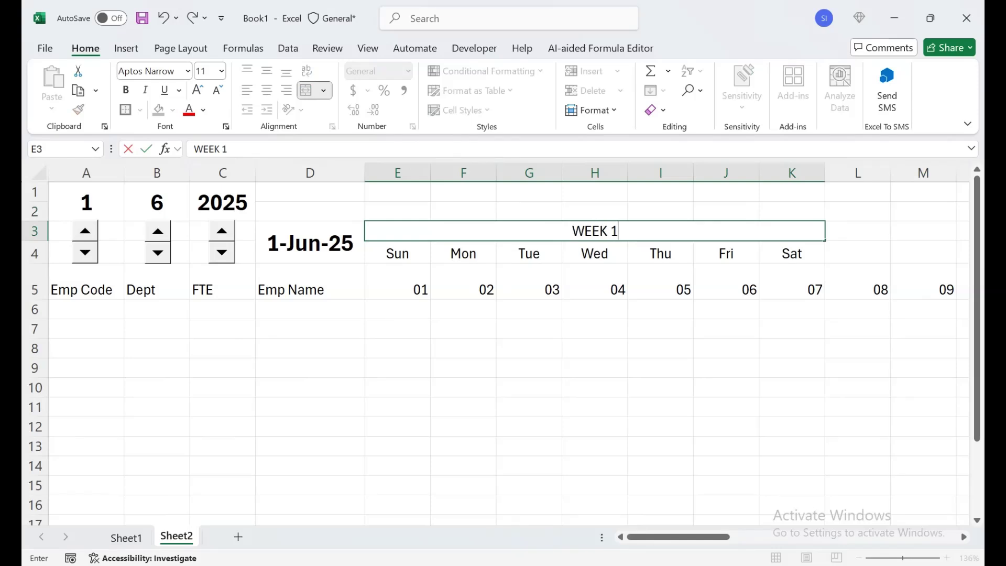
key("Return")
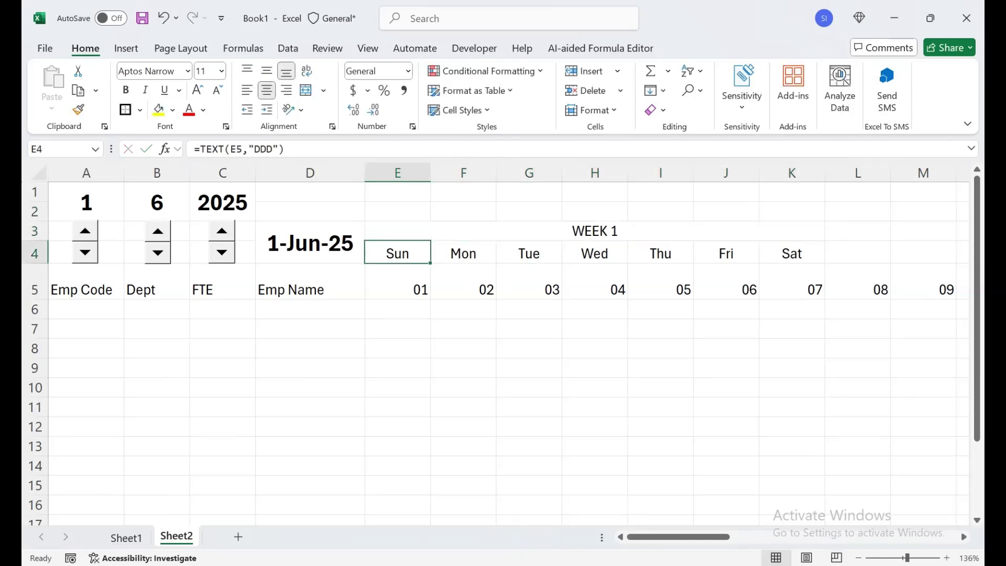
left_click_drag(595, 231, 595, 253)
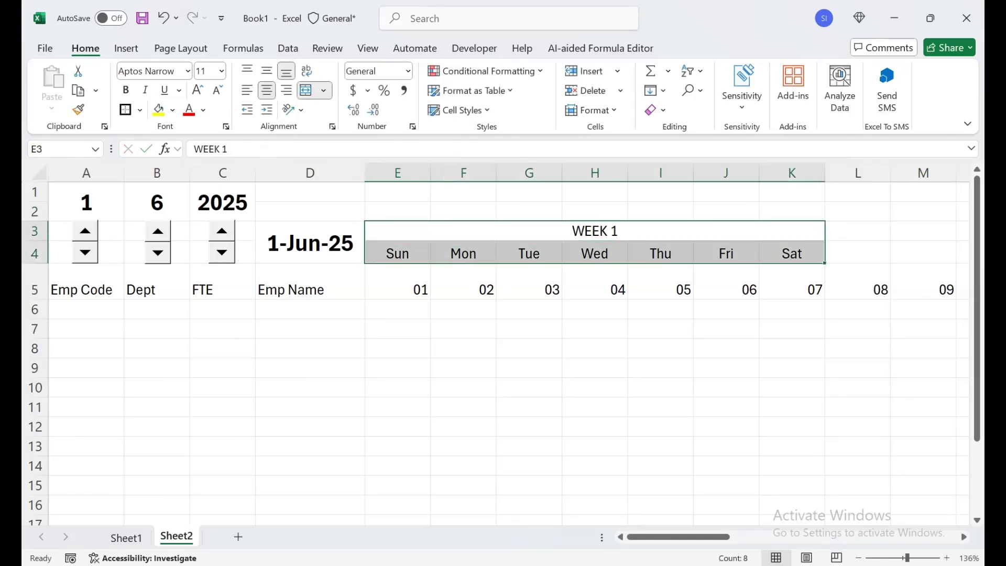
left_click_drag(825, 263, 975, 258)
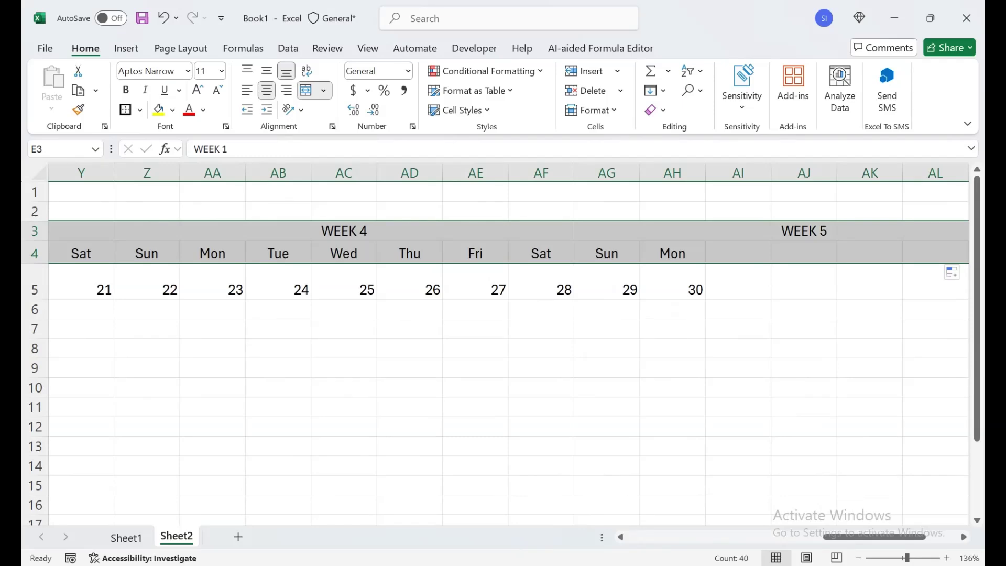
Give the WEEK 1 to WEEK 5 headings in row 3 a green fill and bold, one-size-larger text
left_click_drag(859, 536, 657, 536)
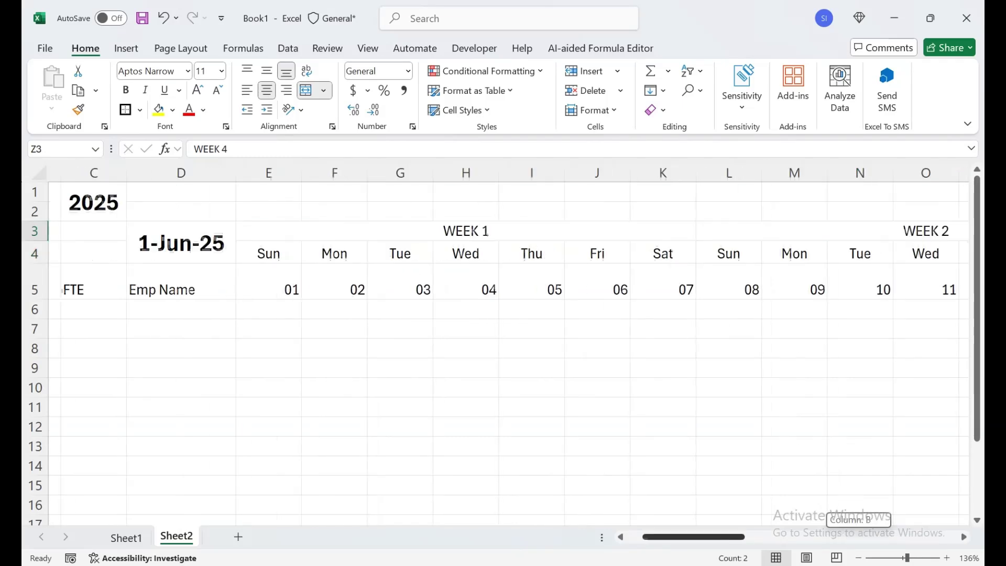
left_click_drag(570, 233, 973, 234)
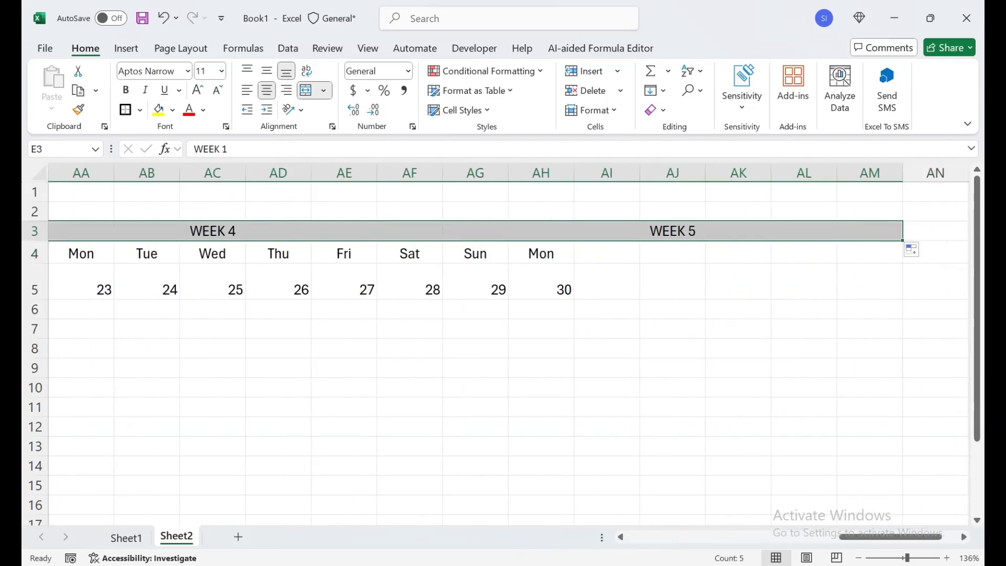
left_click(172, 109)
left_click(288, 248)
left_click_drag(891, 536, 660, 537)
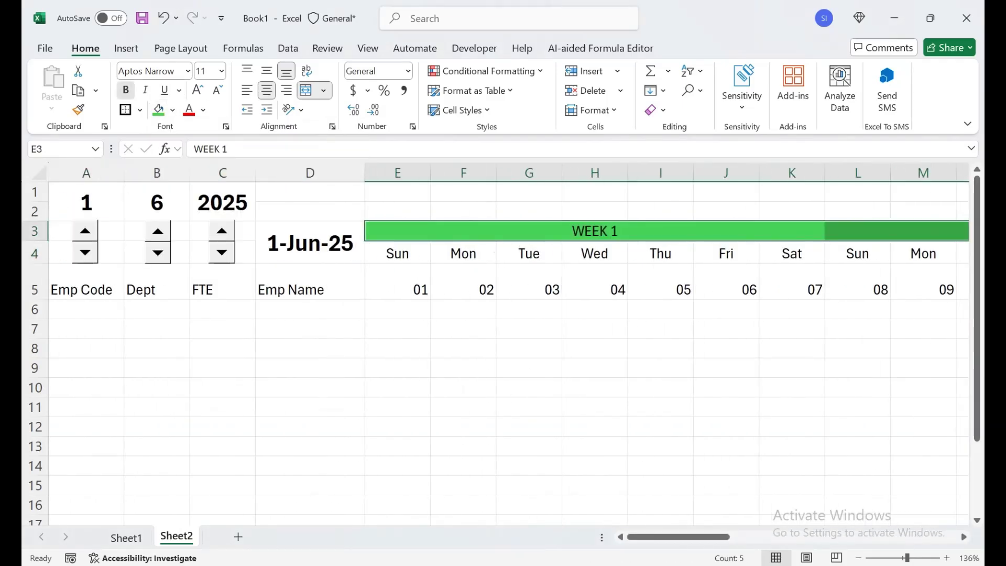
left_click(125, 90)
left_click(198, 90)
Middle-align the weekday and day-number rows vertically and centre the day numbers in row 5 horizontally
left_click_drag(397, 256, 770, 315)
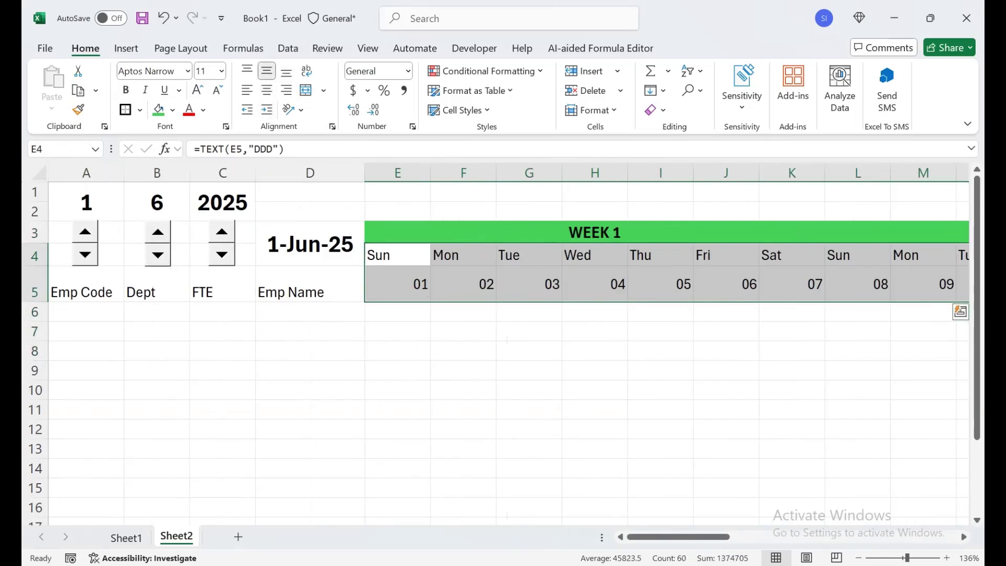
left_click(397, 283)
key("ctrl+shift+Right")
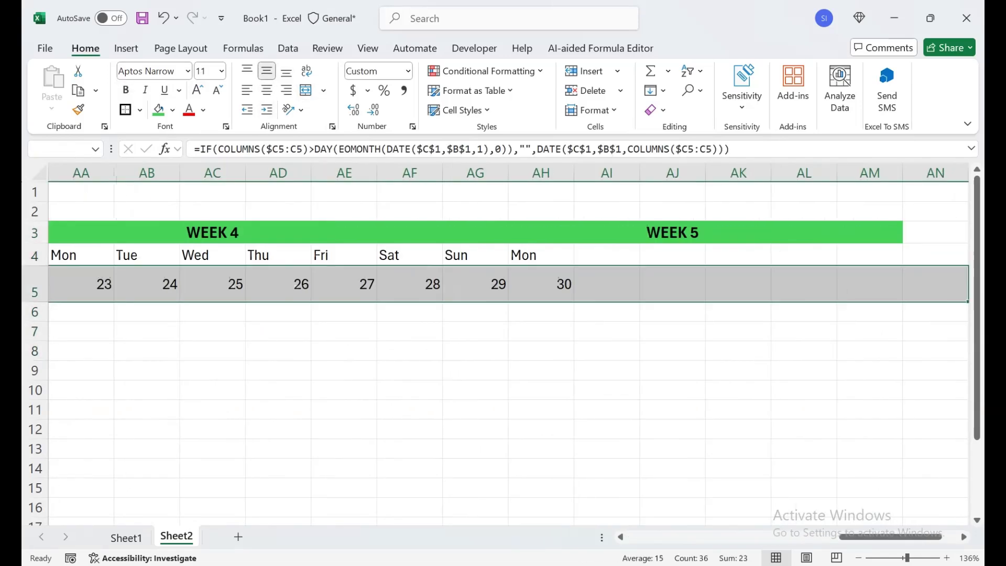
left_click(266, 90)
Enter employee code 101 in A6, fill the series down to 112 in A17, and centre the codes
key("Home")
key("Down")
type("101")
key("Return")
left_click(87, 312)
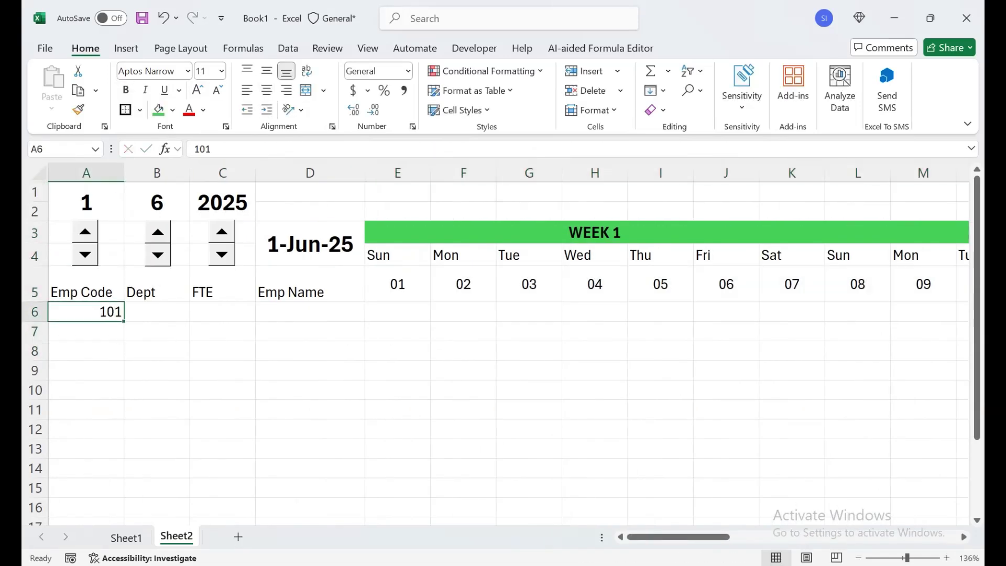
left_click_drag(123, 320, 123, 521)
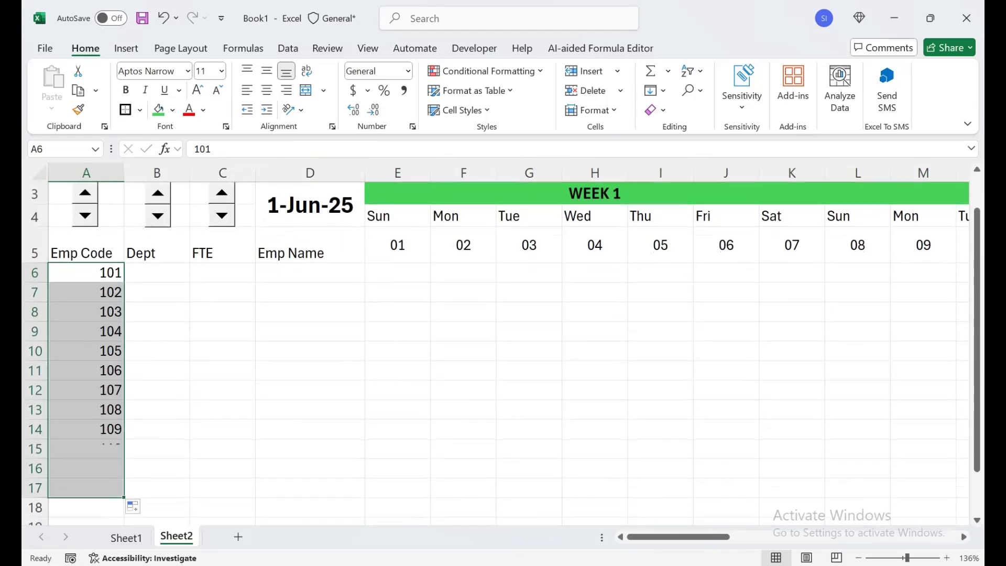
left_click(266, 90)
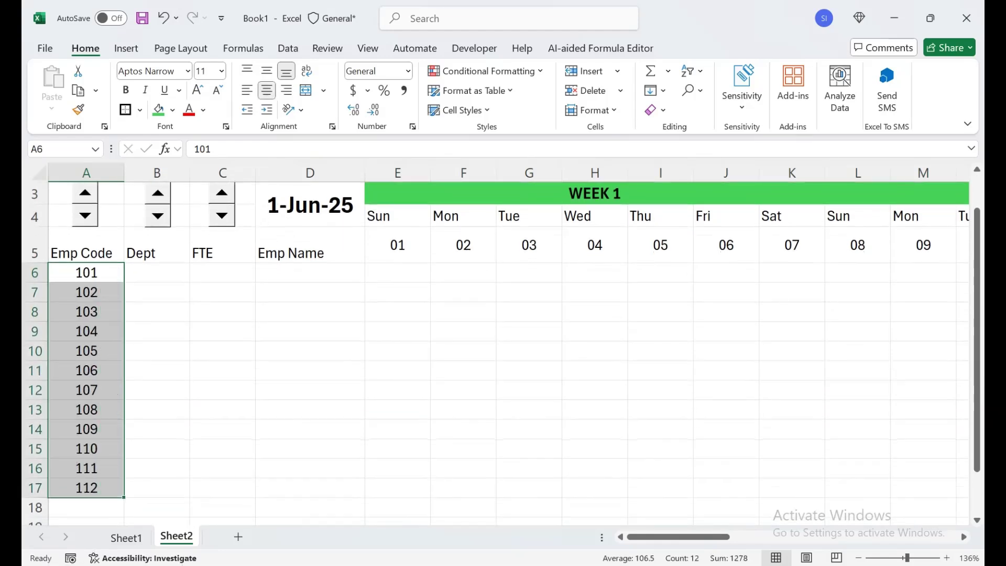
Restrict Dept cells B6:B17 with list data validation sourced from the department abbreviations in Sheet1!$H$2:$H$7
left_click(157, 253)
left_click_drag(157, 272, 157, 487)
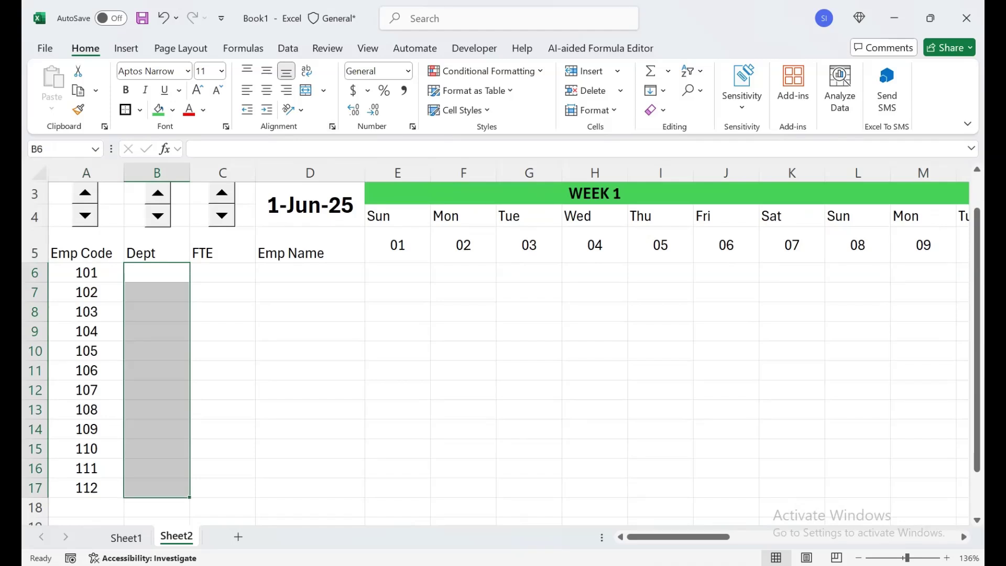
left_click(288, 48)
left_click(679, 110)
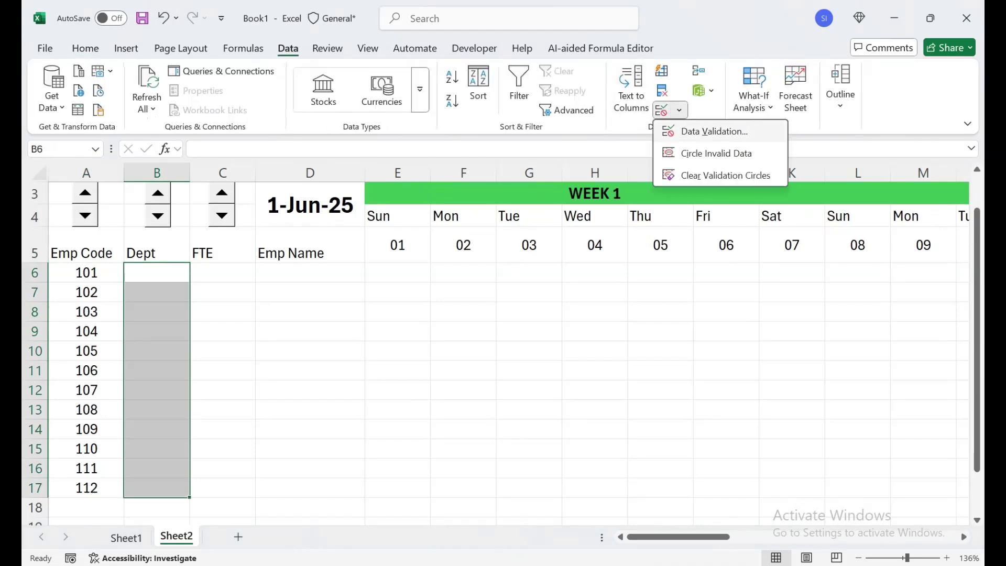
left_click(714, 130)
left_click(405, 324)
left_click(335, 369)
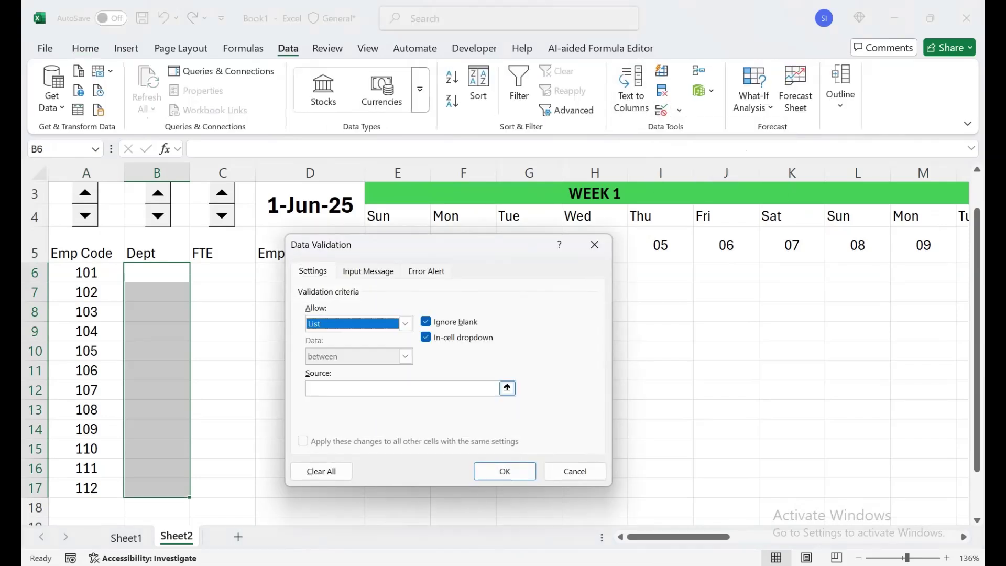
left_click(401, 389)
left_click(127, 538)
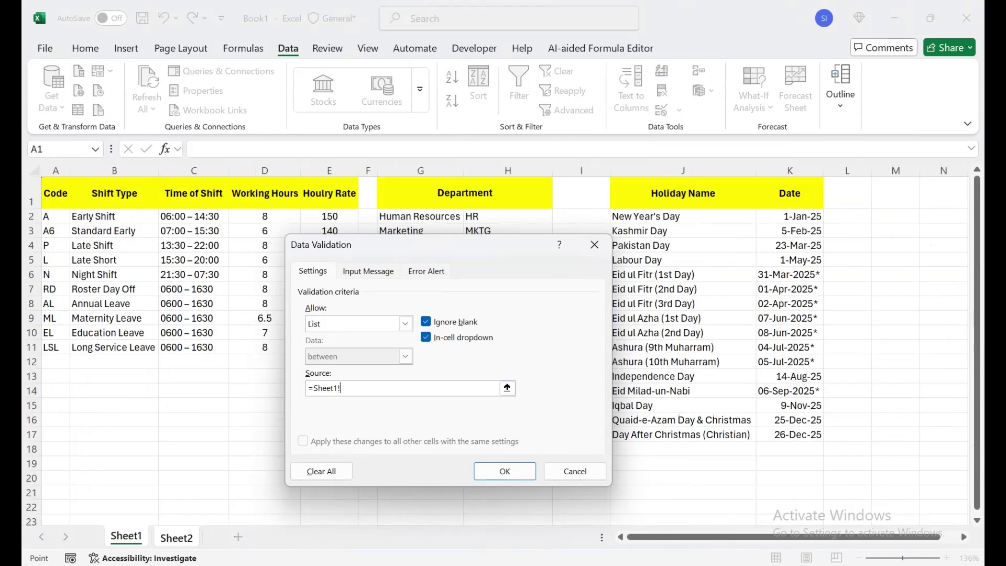
left_click_drag(508, 216, 508, 289)
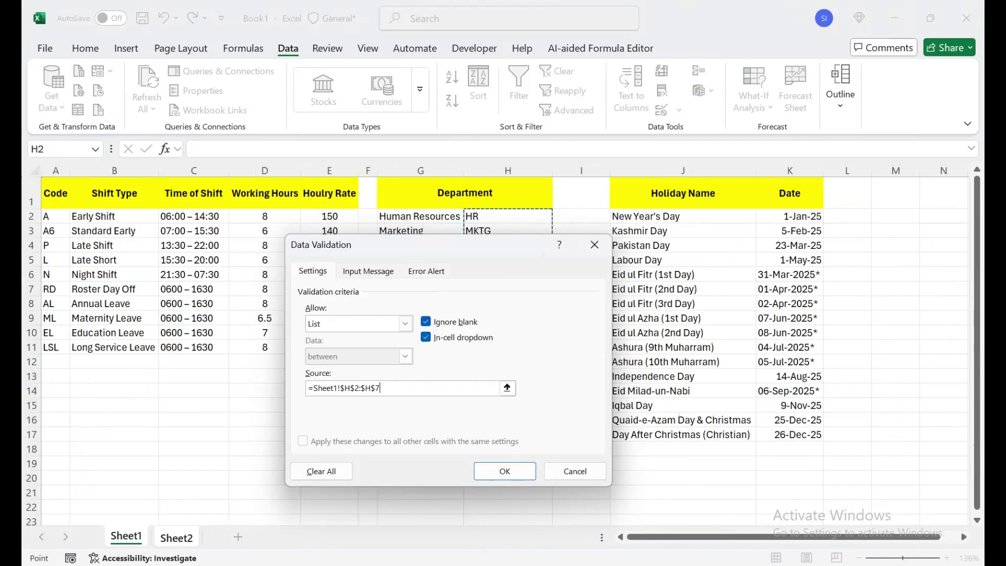
left_click(504, 471)
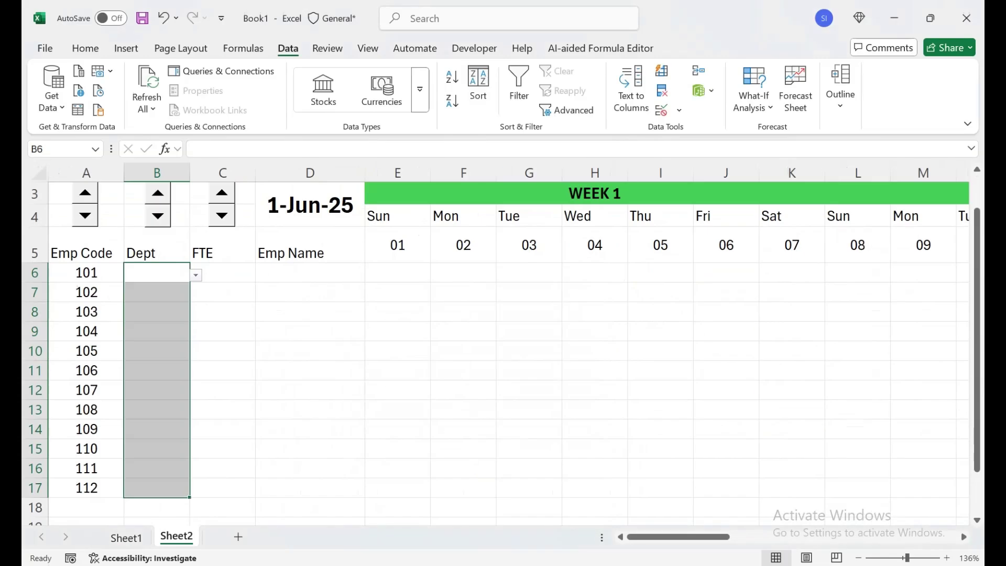
Choose departments FIN, HR, MKTG and FIN from the drop-downs for employee codes 101 to 104
key("Right")
key("Left")
key("alt+Down")
key("Down")
key("Return")
key("Return")
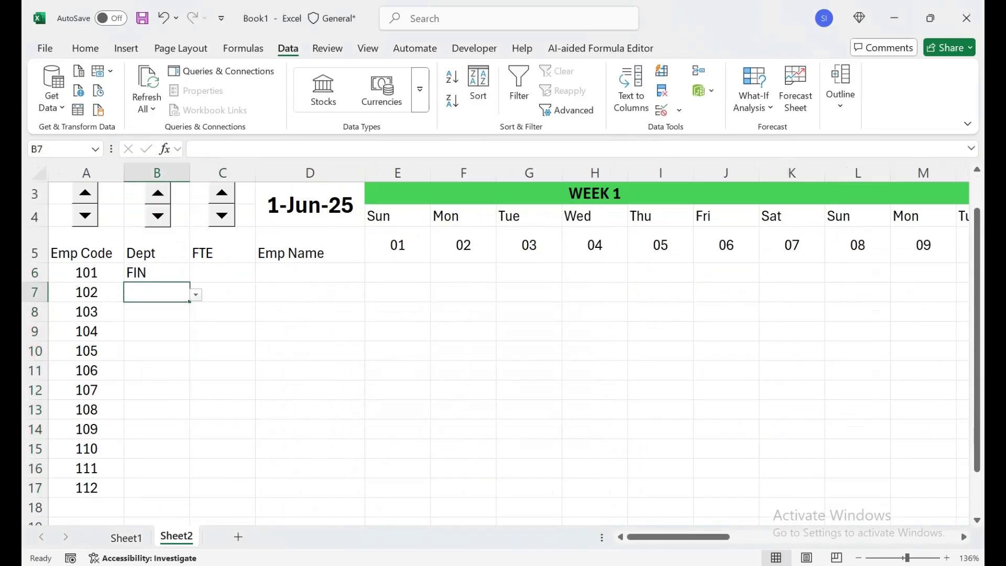
key("alt+Down")
key("Down")
key("Down")
key("Return")
key("Return")
left_click(196, 315)
left_click(149, 341)
left_click(157, 331)
left_click(196, 334)
left_click(149, 373)
Enter Employee 1 in D6 and fill the series down to Employee 12 in D17
left_click(309, 272)
type("Employee 1")
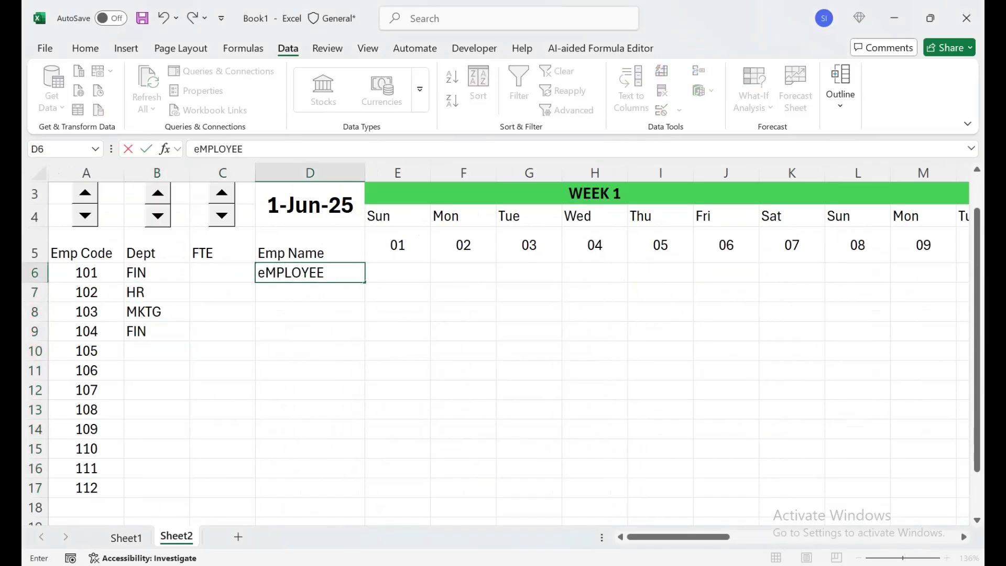
key("ctrl+Return")
left_click_drag(364, 282, 362, 487)
Choose departments FIN, LEG, OPS and PROC from the drop-downs for employee codes 105 to 108
left_click(222, 273)
scroll(210, 315, "up", 1)
left_click(157, 390)
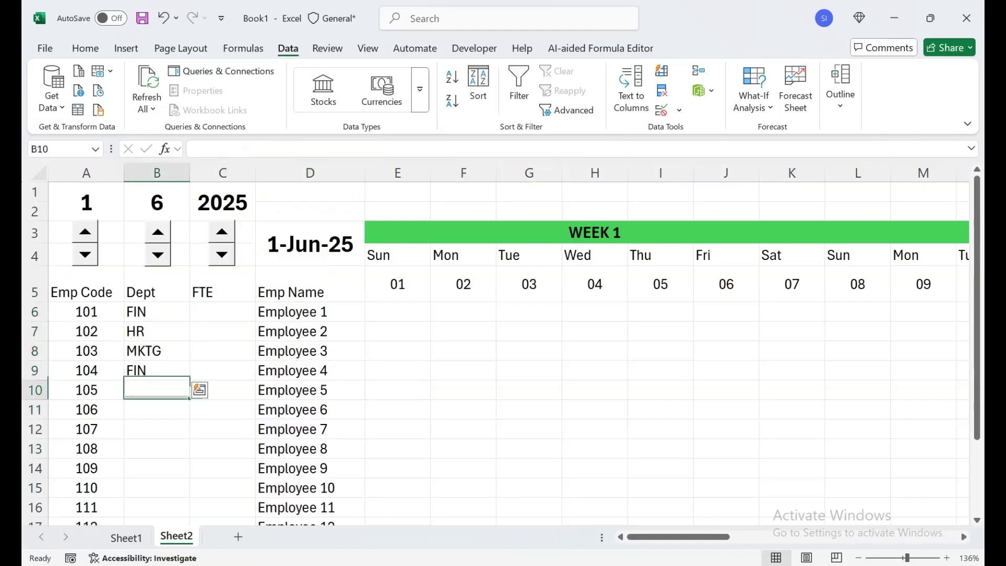
left_click(196, 393)
left_click(150, 432)
left_click(157, 410)
left_click(196, 412)
left_click(149, 464)
left_click(157, 430)
left_click(196, 431)
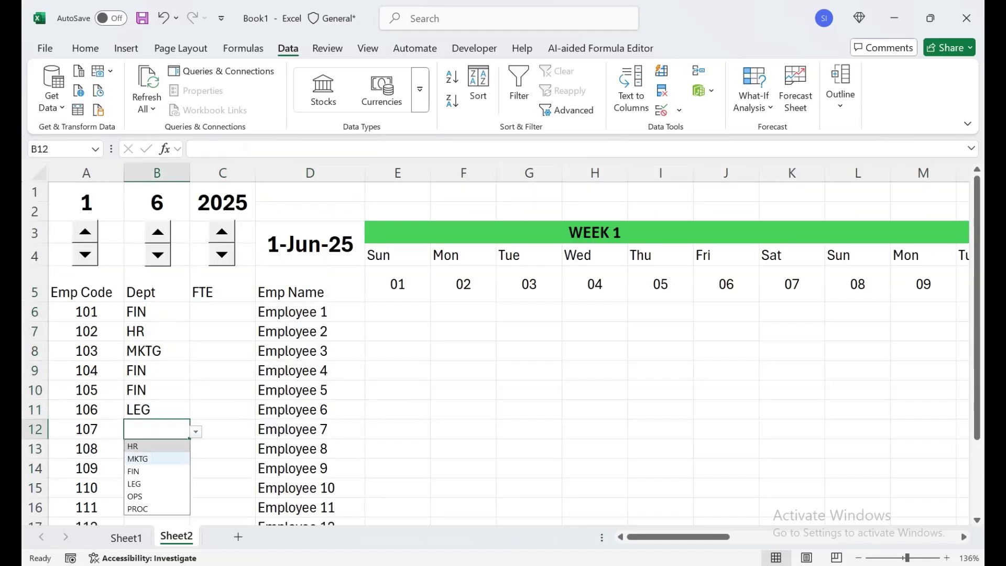
left_click(150, 497)
left_click(198, 450)
left_click(157, 449)
left_click(196, 451)
left_click(150, 528)
Choose departments HR, FIN, MKTG and PROC from the drop-downs for employee codes 109 to 112
left_click(157, 468)
left_click(196, 470)
left_click(149, 485)
left_click(157, 488)
left_click(196, 490)
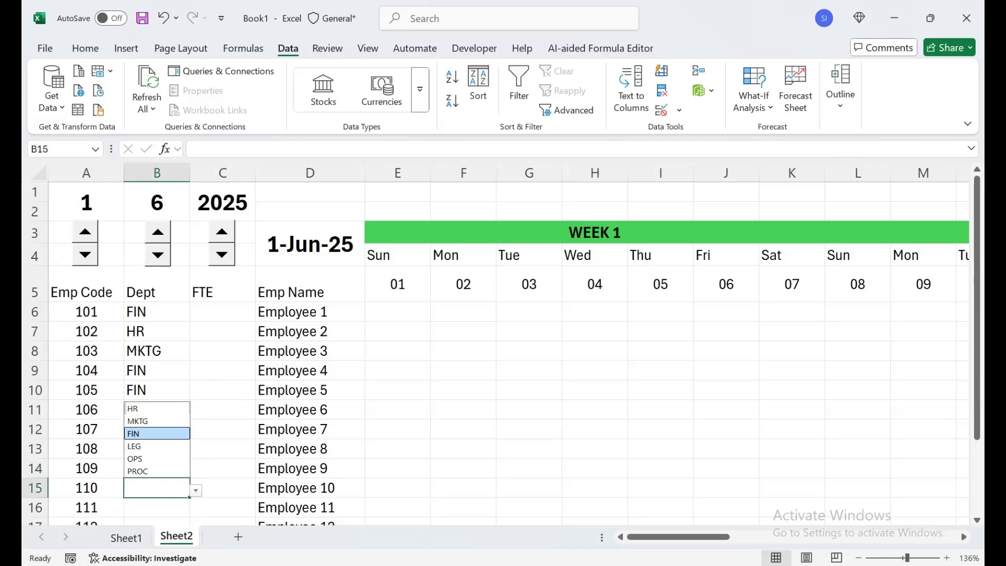
left_click(138, 440)
left_click(156, 521)
left_click(196, 510)
left_click(138, 491)
left_click_drag(157, 449, 157, 192)
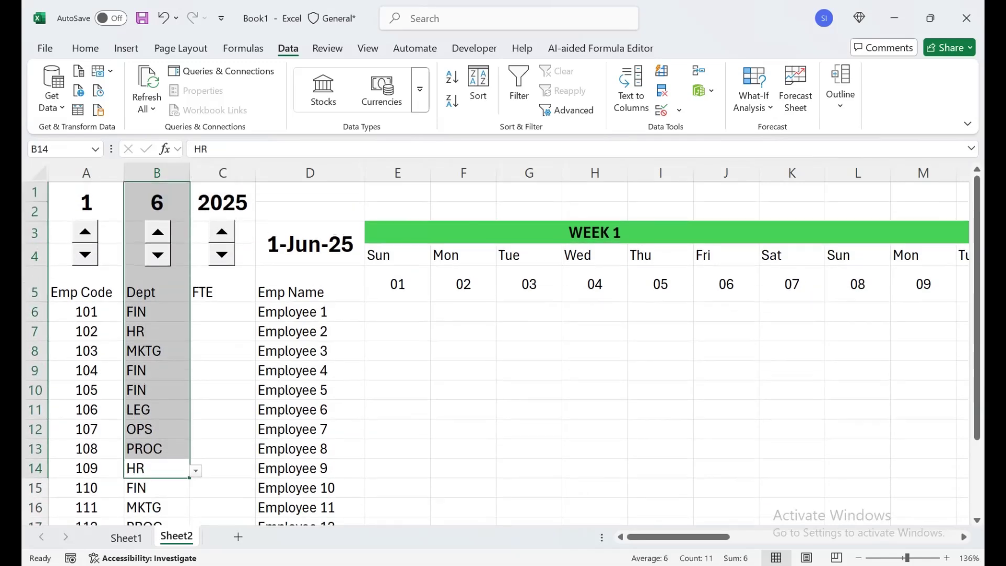
Add list data validation to roster cells E6:AI17, sourced from the shift codes in A2:A11 of Sheet1
left_click(398, 312)
scroll(398, 312, "down", 3)
left_click_drag(275, 264, 790, 406)
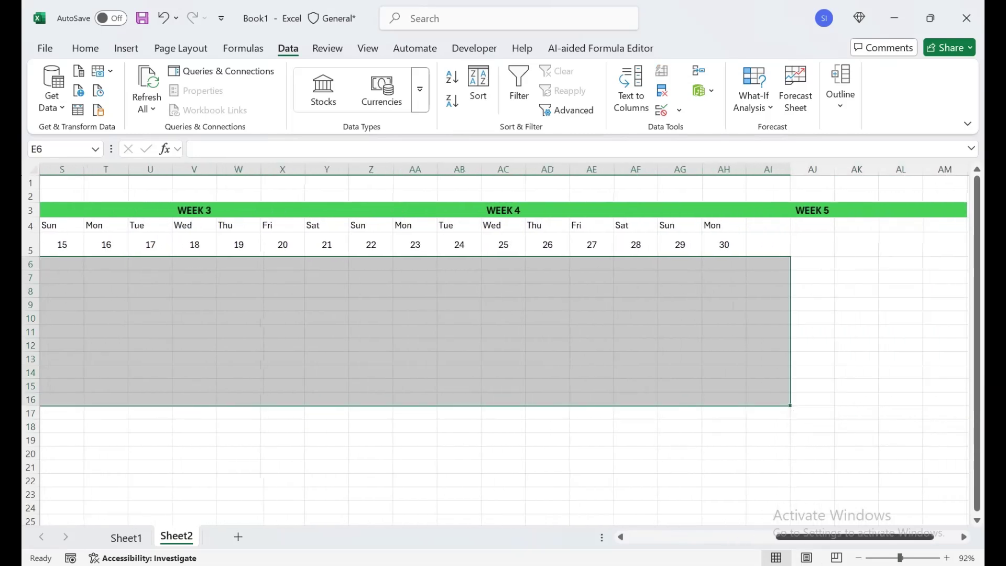
left_click_drag(934, 536, 786, 537)
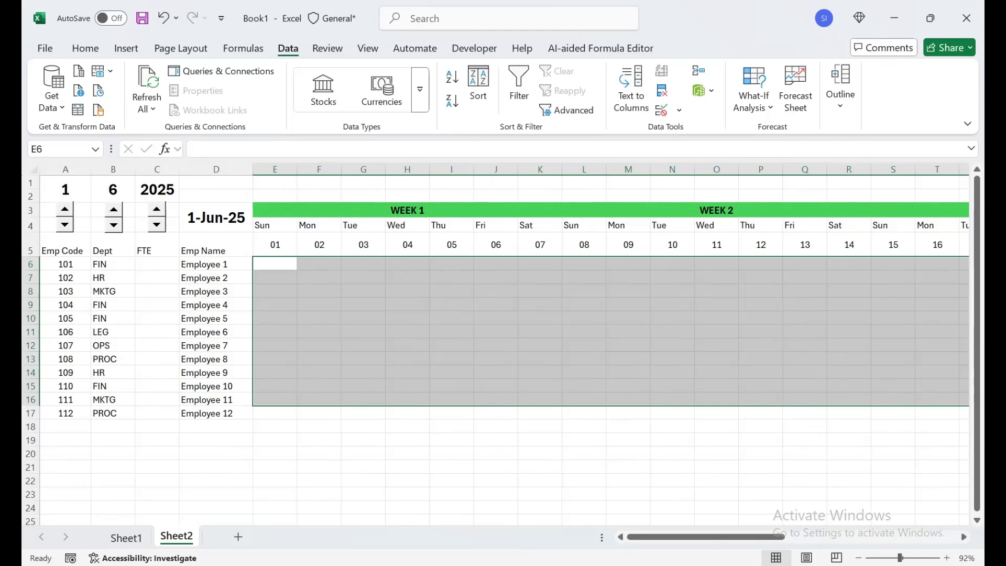
key("shift+Down")
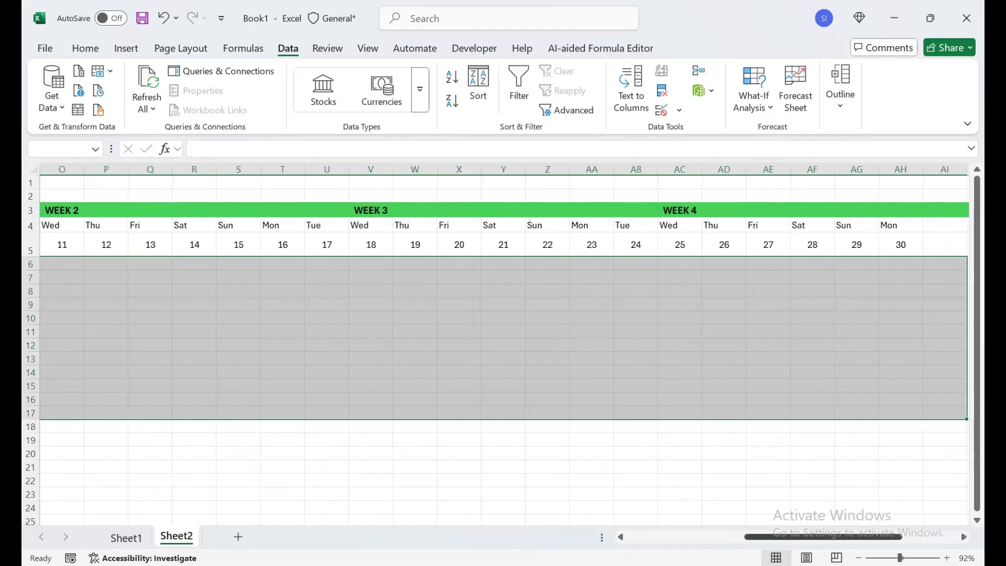
left_click_drag(823, 537, 706, 537)
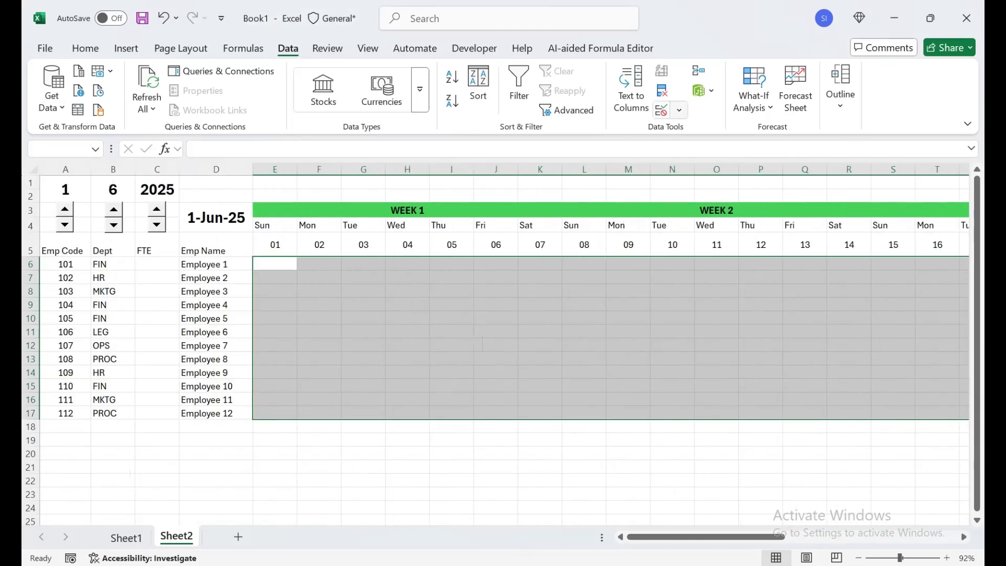
left_click(679, 110)
left_click(713, 130)
left_click(405, 324)
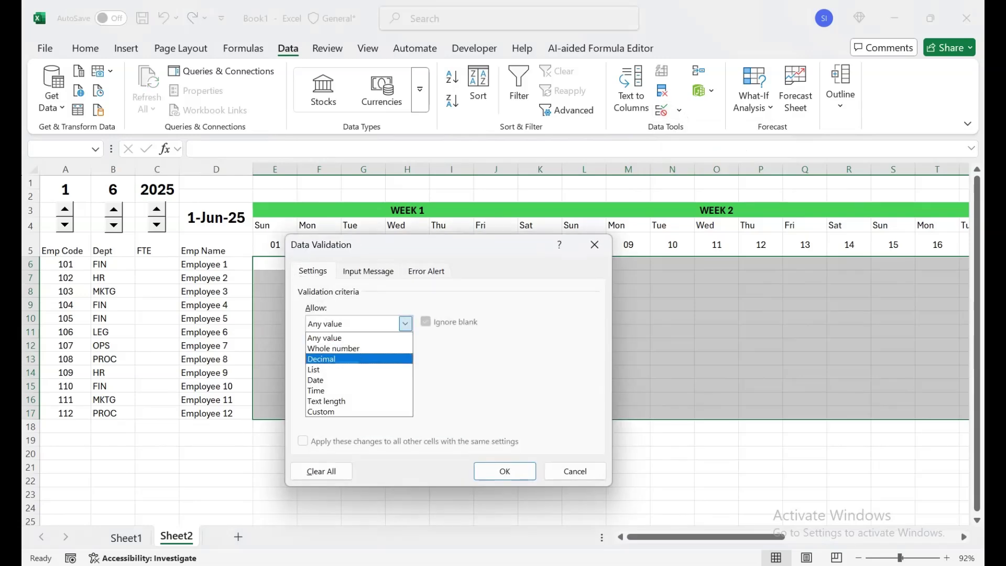
left_click(347, 369)
left_click(402, 389)
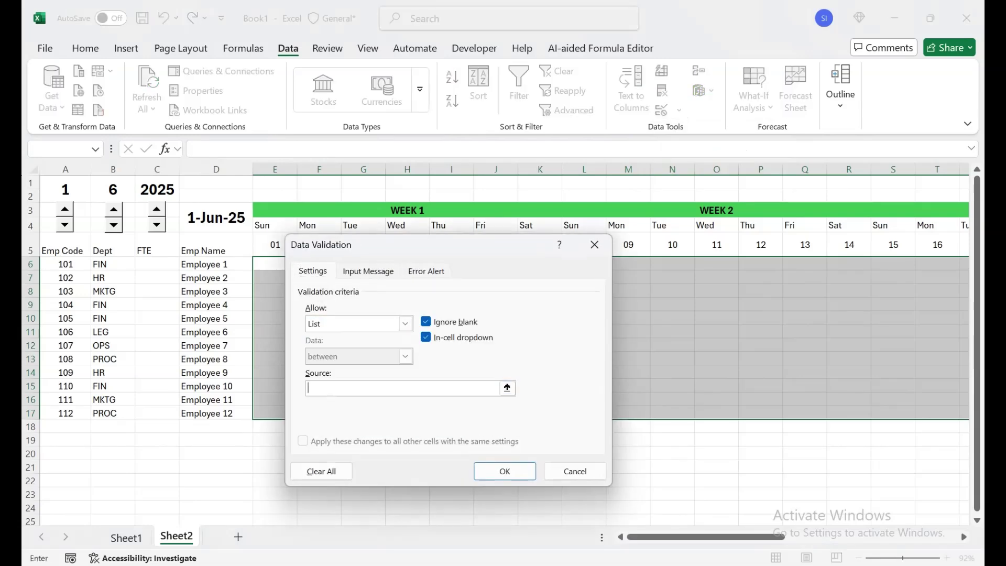
left_click(126, 537)
left_click_drag(50, 216, 49, 346)
left_click(505, 471)
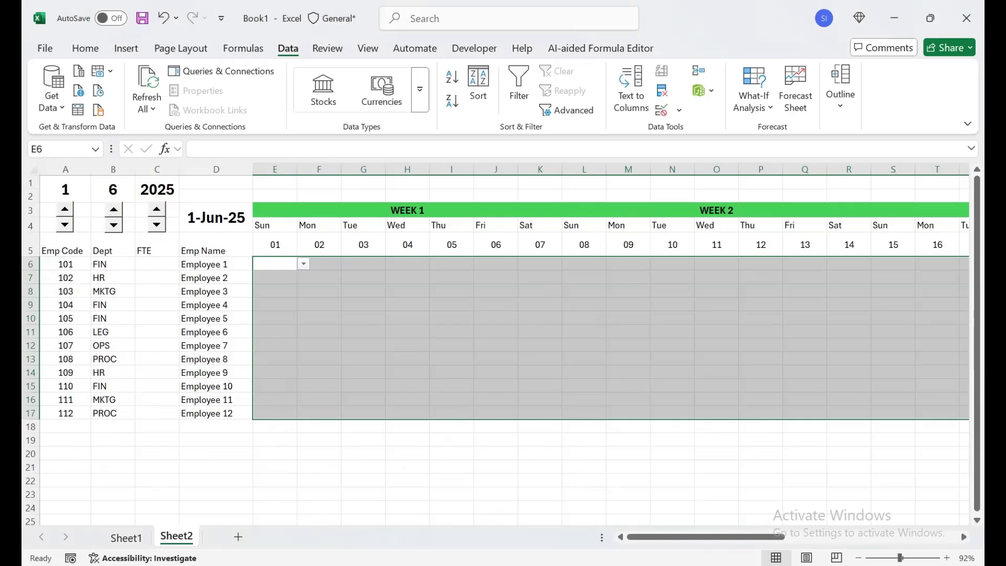
AutoFit the width of all columns in the roster sheet
key("ctrl+a")
double_click(297, 169)
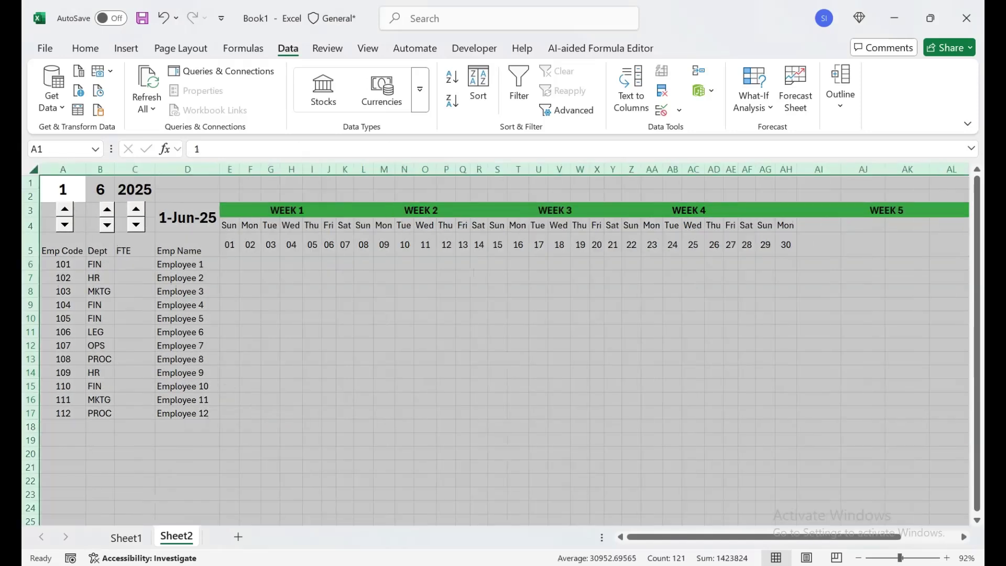
left_click(425, 359)
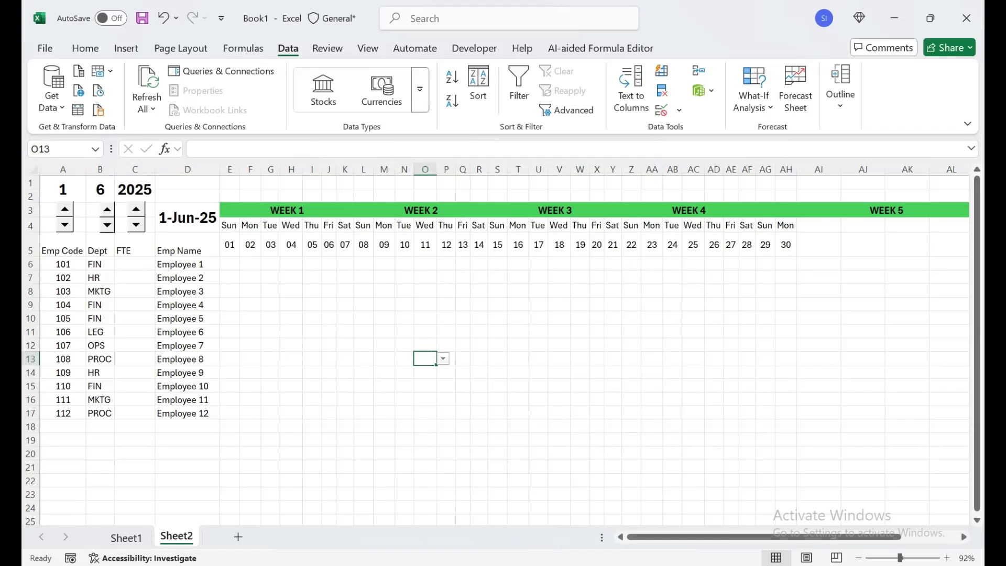
Choose shift code A6 from the drop-down in E6 for Employee 1
left_click(229, 264)
left_click(246, 264)
left_click(231, 289)
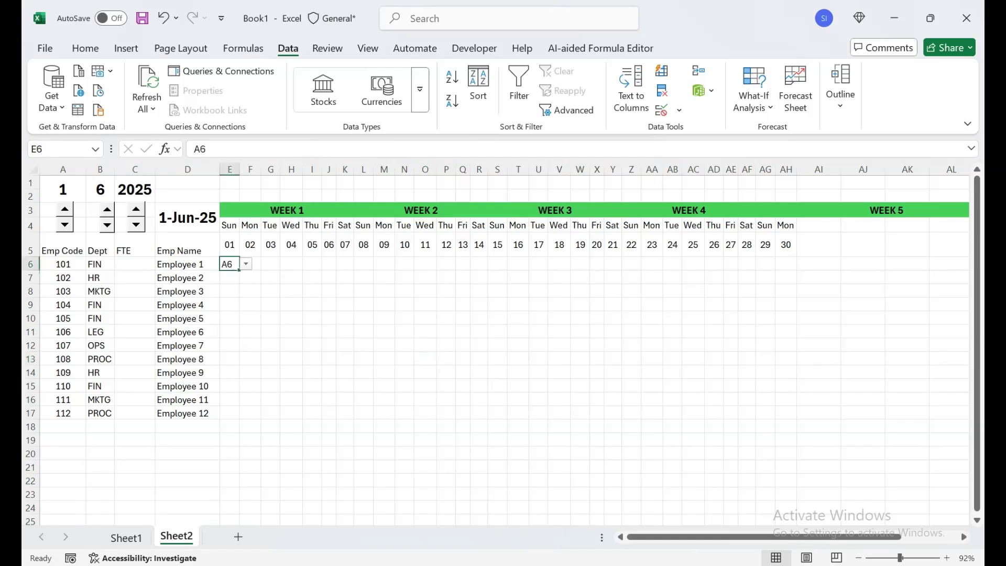
Enter the heading Total Night in AJ5, right of the day-number columns
left_click_drag(819, 225, 818, 264)
left_click_drag(862, 225, 863, 245)
left_click(863, 244)
type("Total")
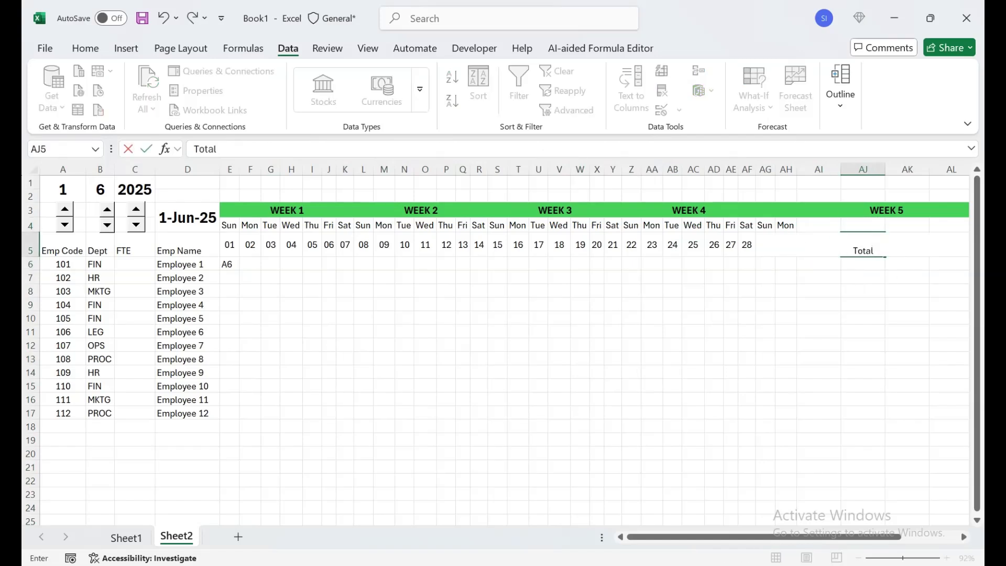
type(" Night")
key("Tab")
Clear the leftover weekday and date formulas from AJ4 and from AK4:AM5
key("Up")
key("Left")
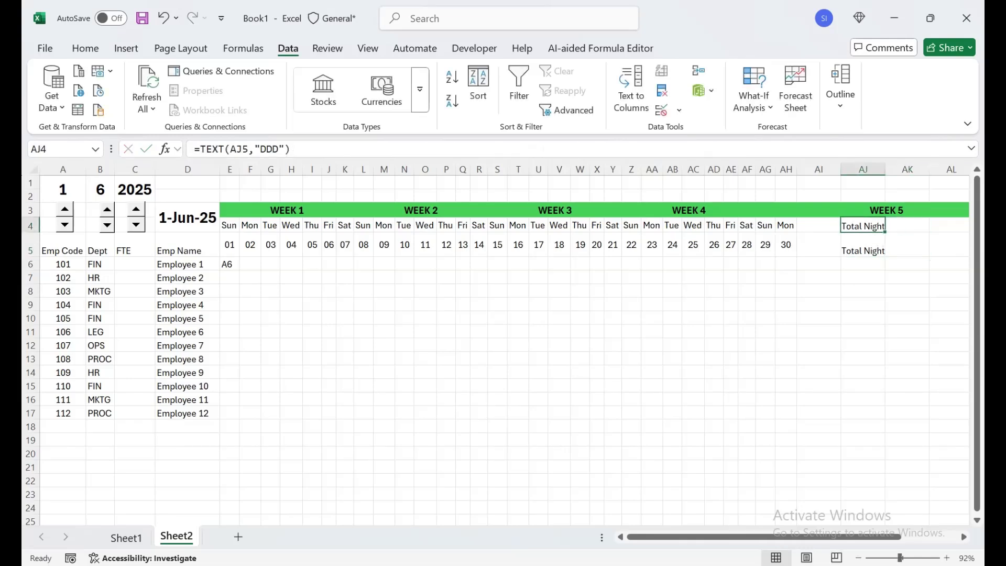
key("Delete")
key("Right")
key("Down")
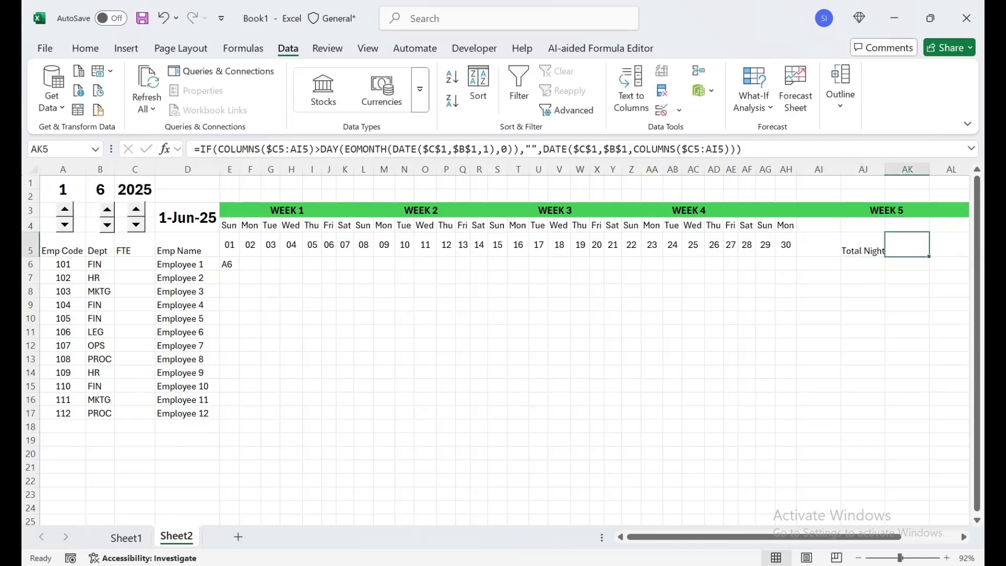
key("Up")
key("Down")
key("Up")
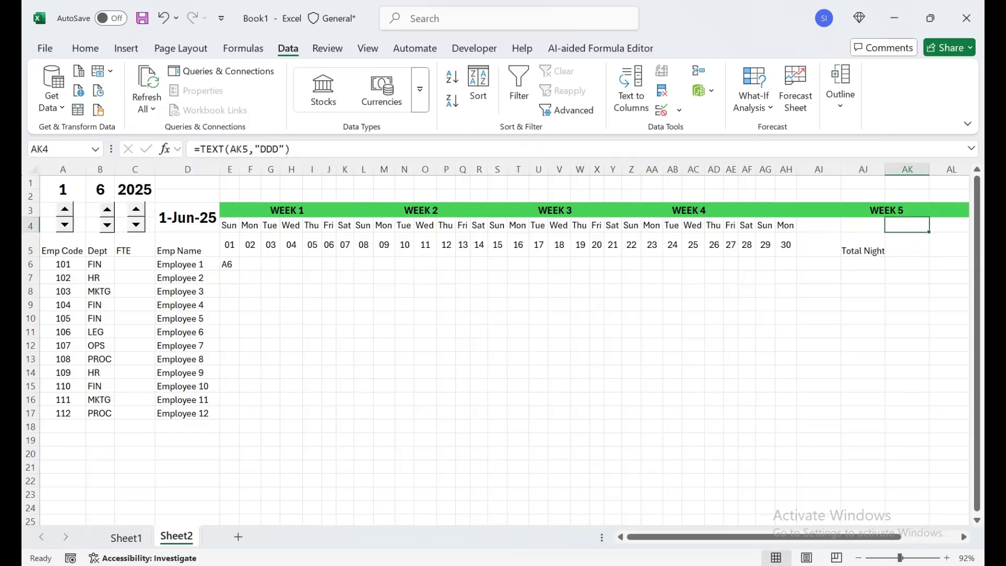
key("shift+Right")
key("shift+Right")
key("shift+Down")
key("Delete")
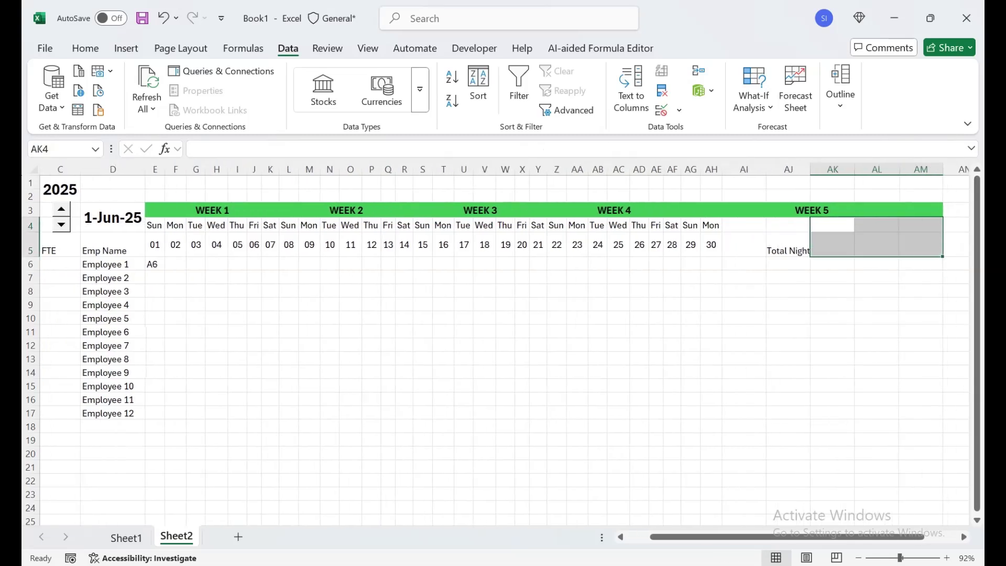
Enter the headings hourly Par in AK5 and Amount in AL5
key("Up")
key("Left")
key("Right")
key("Down")
key("Right")
key("Right")
key("Right")
key("Right")
key("Down")
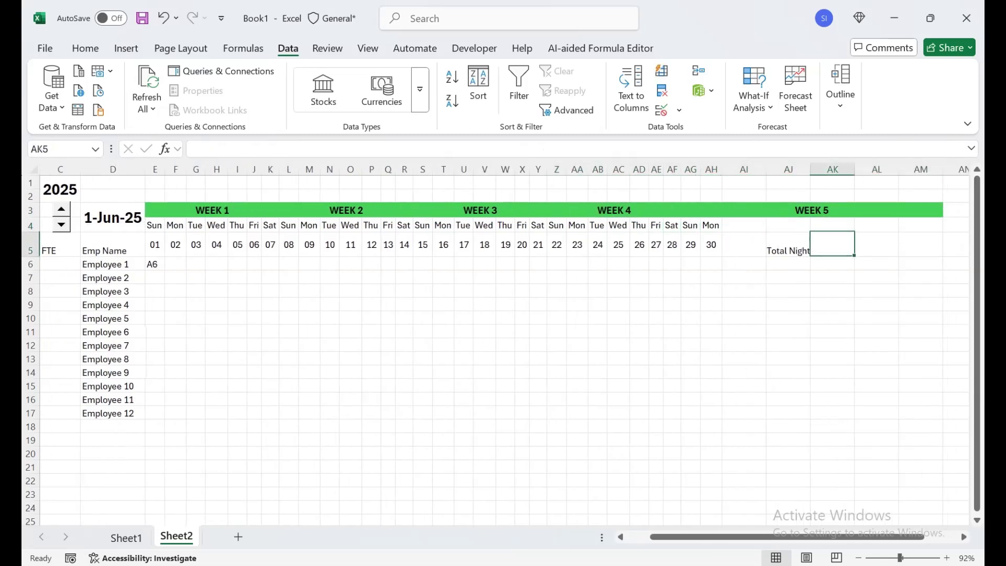
type("hourly Par")
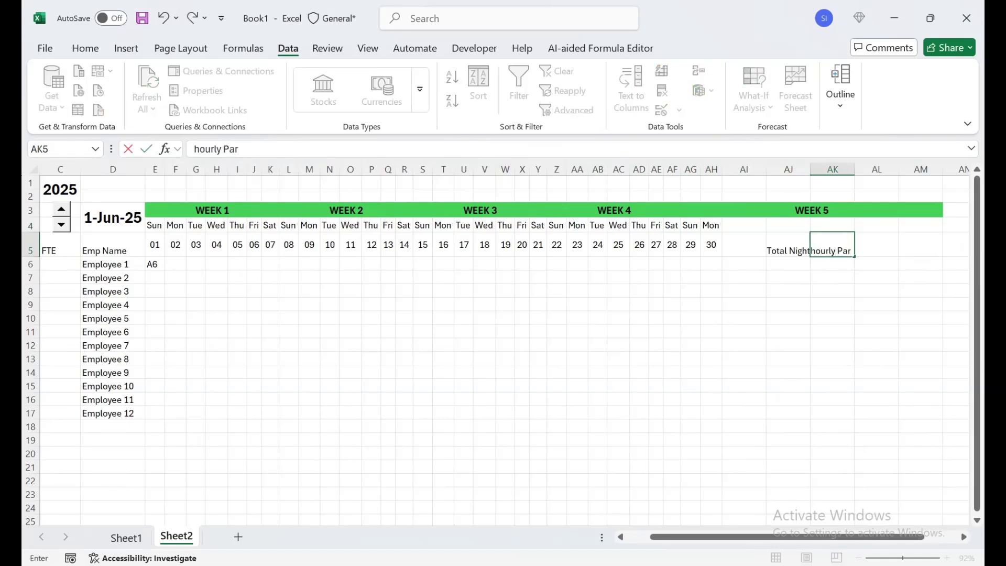
key("Tab")
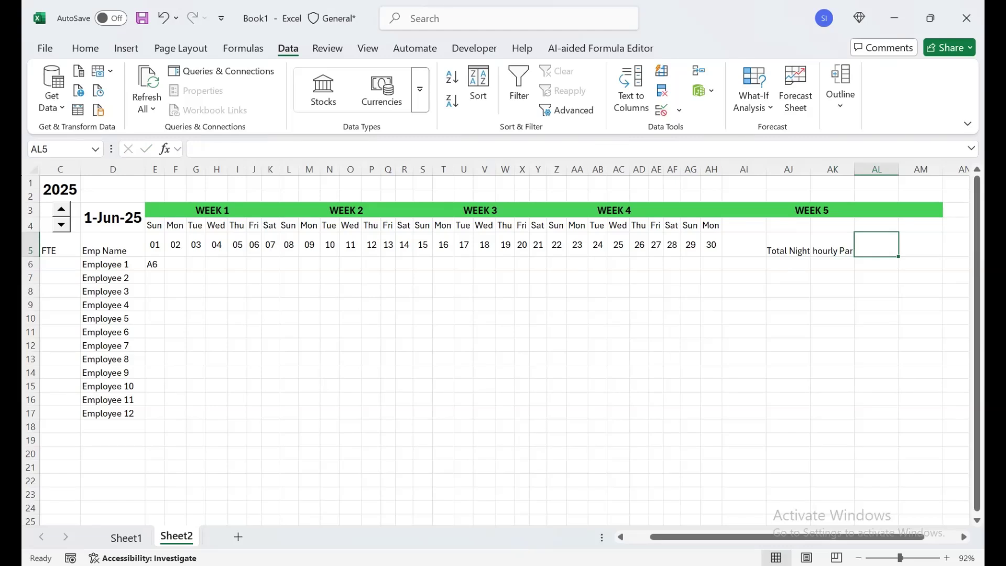
type("Amoun")
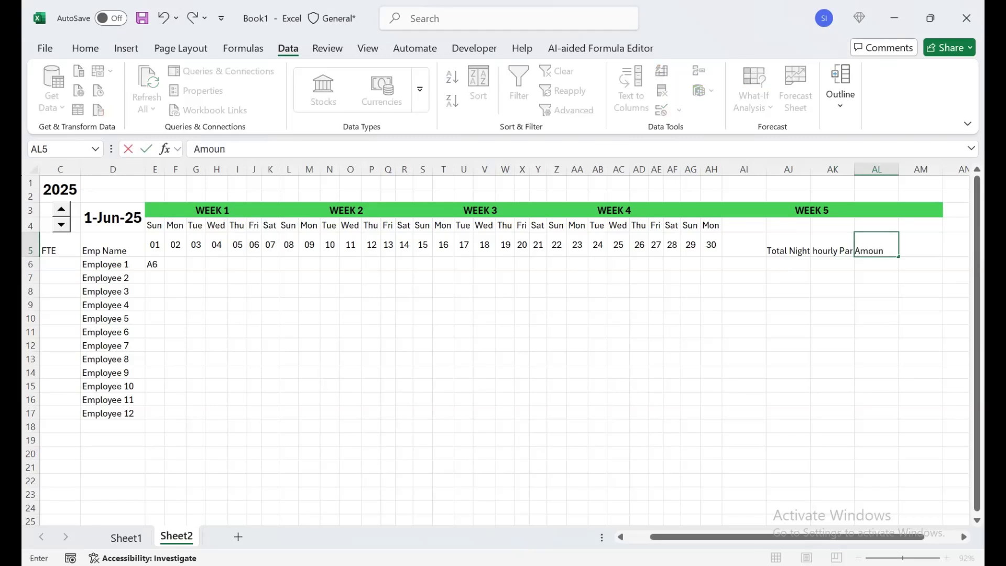
type("t")
key("Tab")
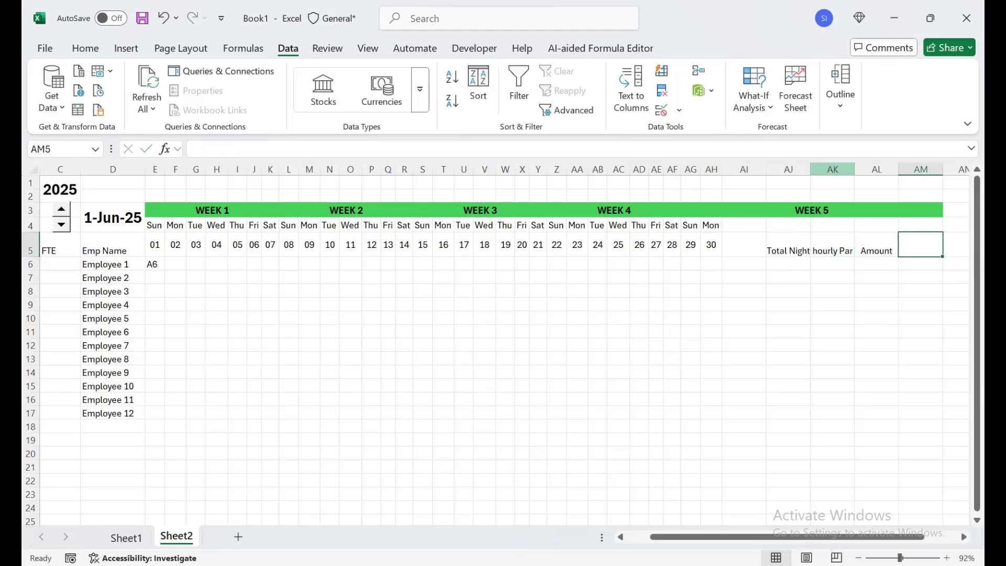
Widen column AJ slightly to fit its Total Night heading
left_click_drag(810, 169, 816, 169)
left_click_drag(768, 537, 802, 537)
left_click(770, 426)
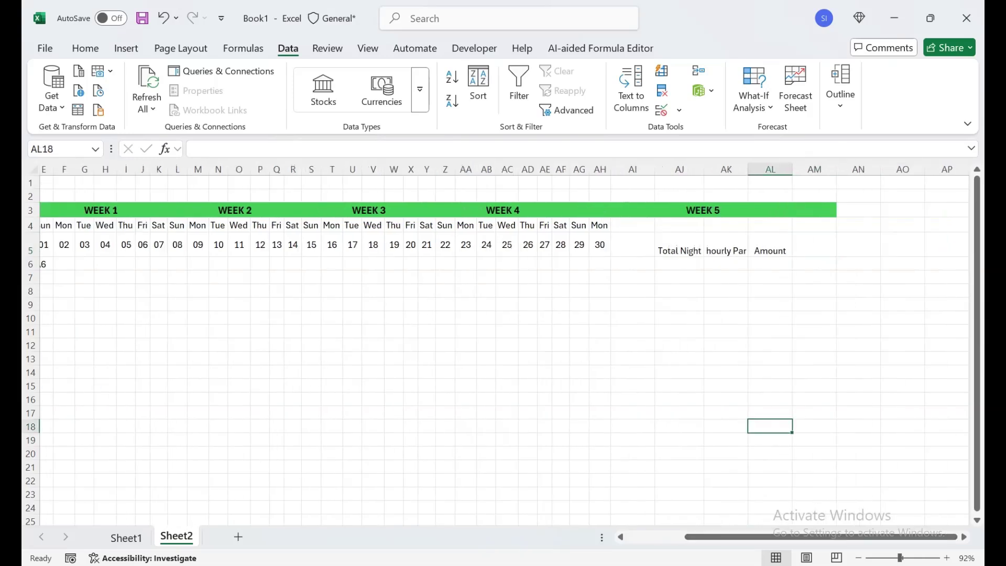
Shift the hourly Par and Amount headings one column right to AL5:AM5 and enter Total Hours in AK5
left_click_drag(726, 246, 777, 256)
left_click(726, 245)
type("Tot")
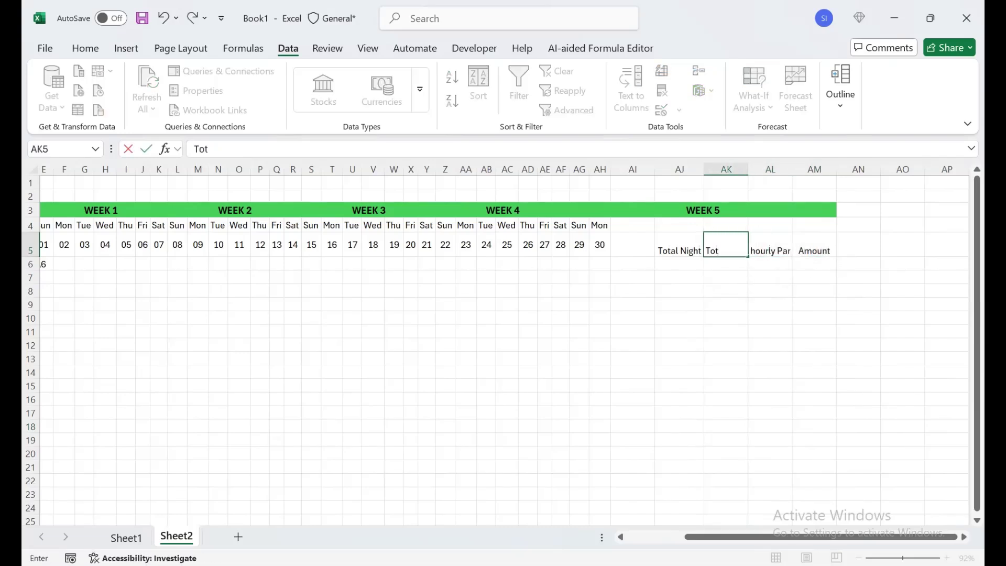
type("al Hours")
key("Tab")
key("Tab")
key("Tab")
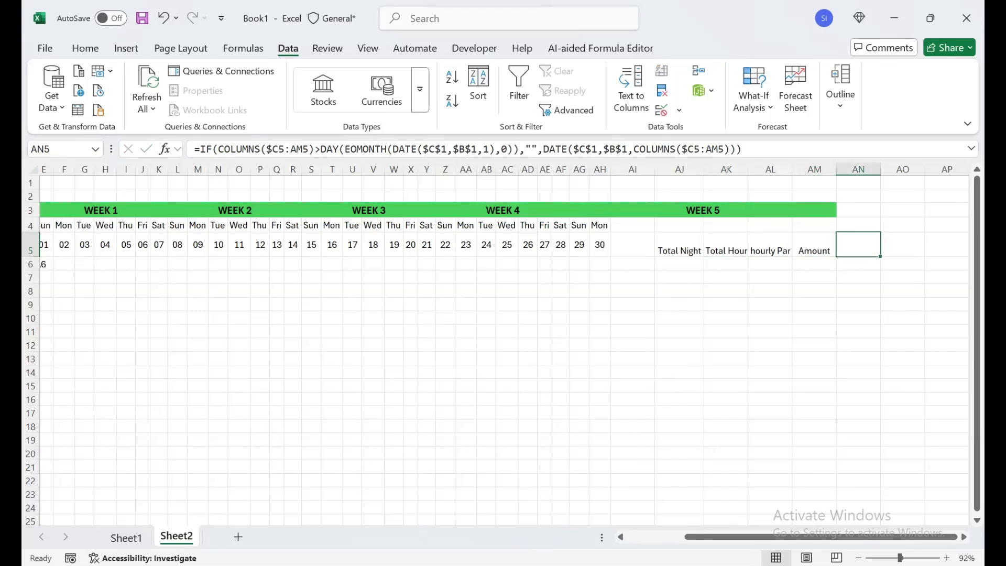
Enter the heading Non Productive in AN4, above the columns that follow Amount
key("Up")
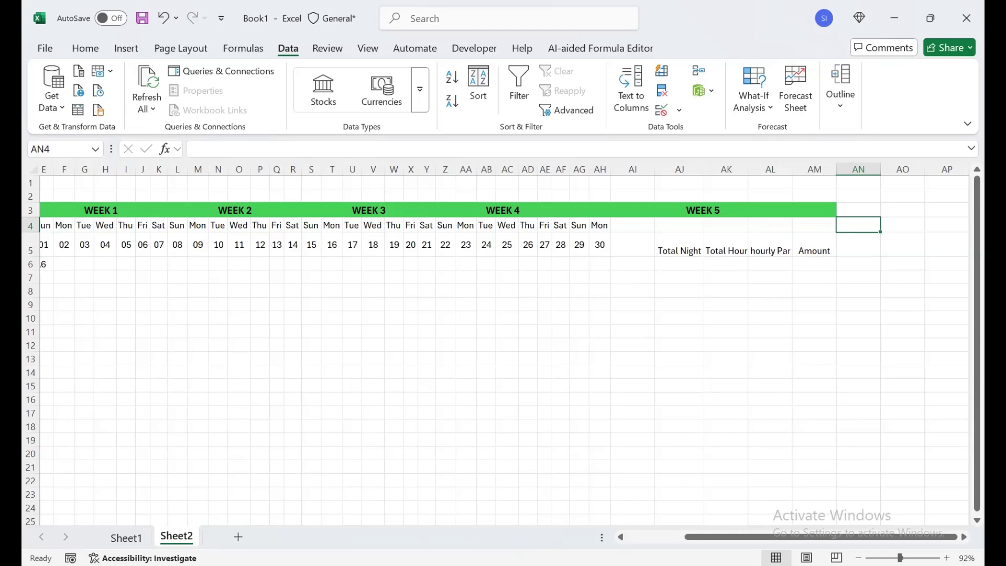
type("Non Produc")
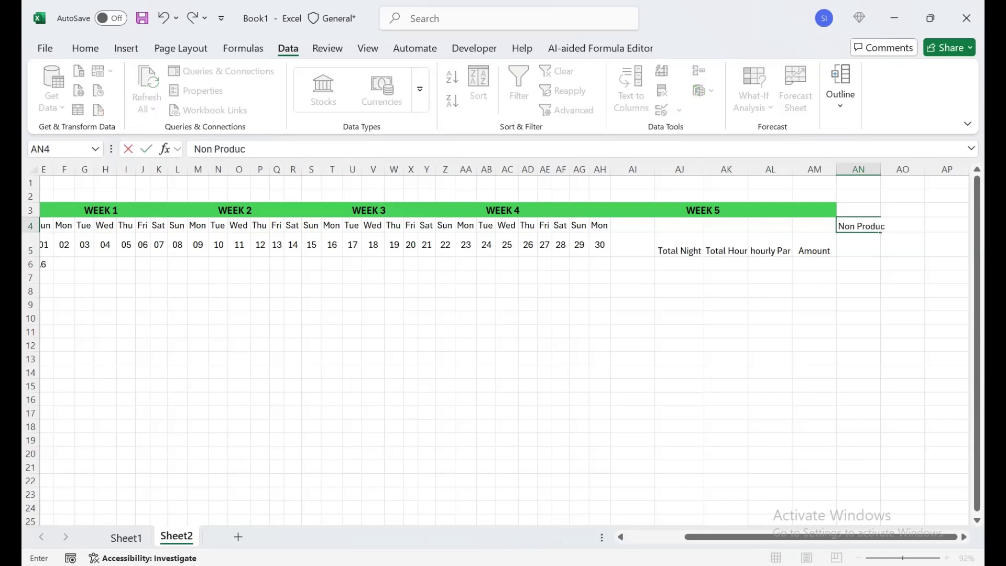
type("tive")
key("Tab")
key("Return")
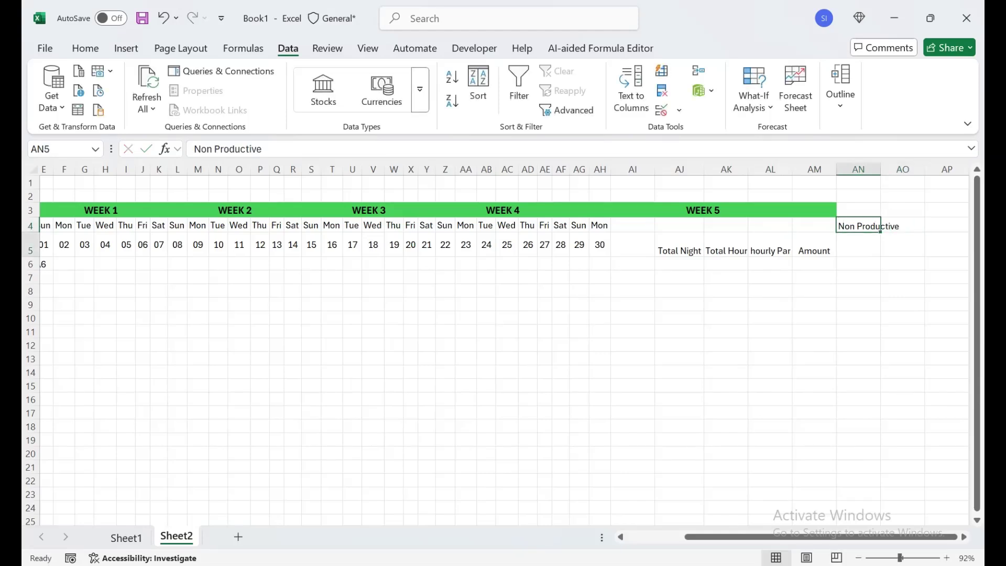
Clear the leftover date formulas from AN5:AR5 beneath the Non Productive heading
key("shift+Right")
key("shift+Right")
key("shift+Right")
key("shift+Right")
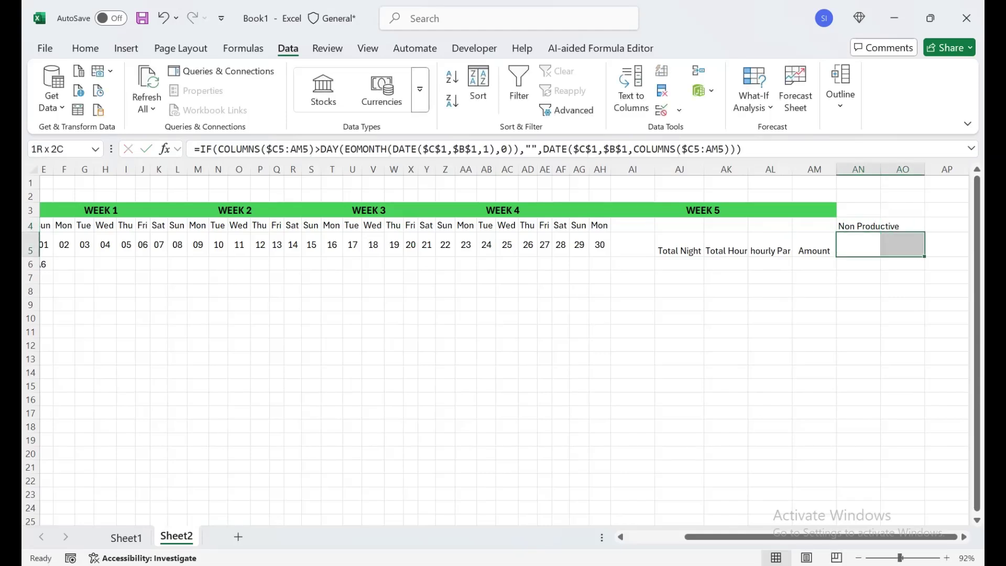
key("Left")
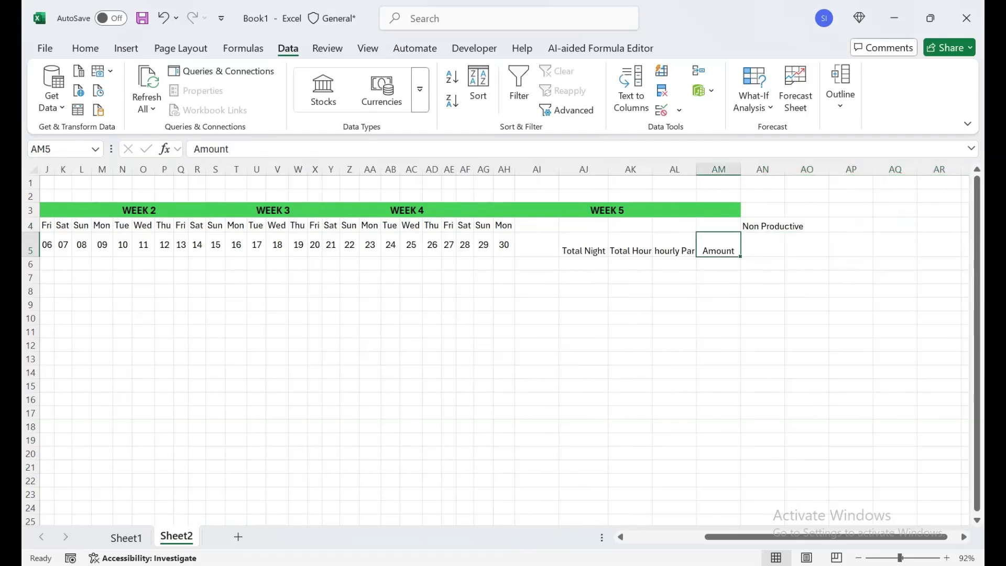
key("Right")
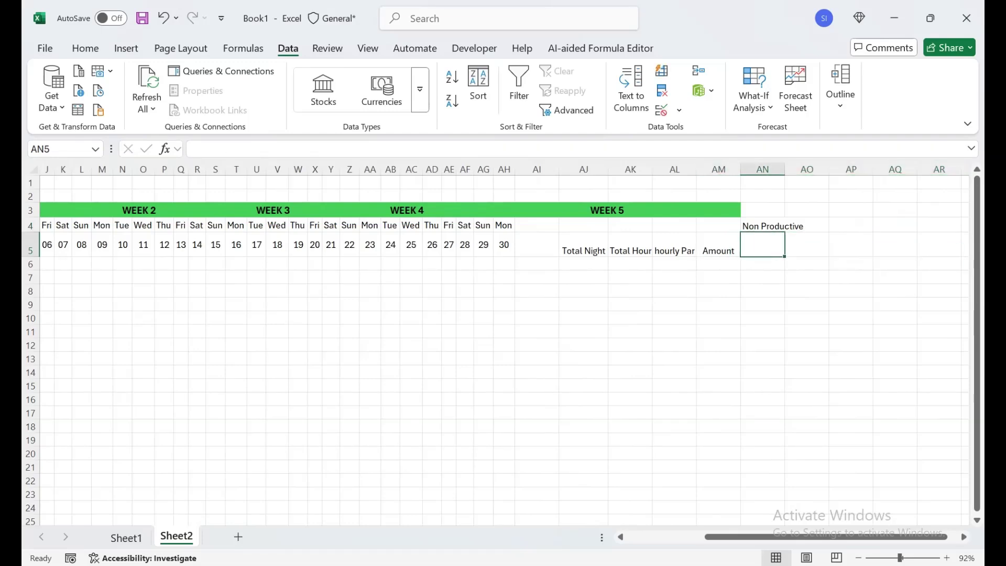
Copy the non-working shift codes RD to LSL from Sheet1 A7:A11 and open Paste Special for Sheet2 cell AN5
key("ctrl+Page_Up")
left_click_drag(55, 290, 56, 347)
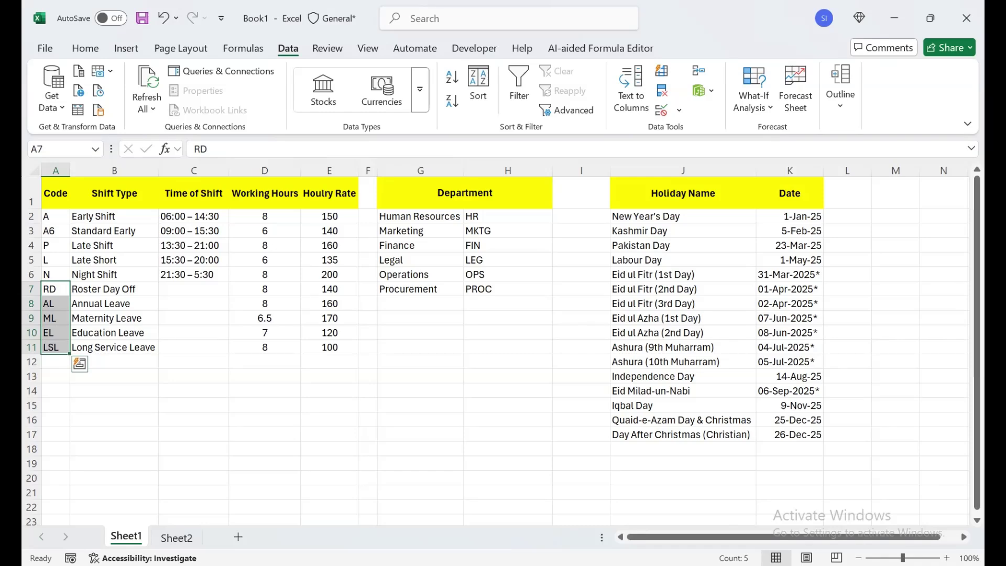
key("ctrl+c")
key("ctrl+Page_Down")
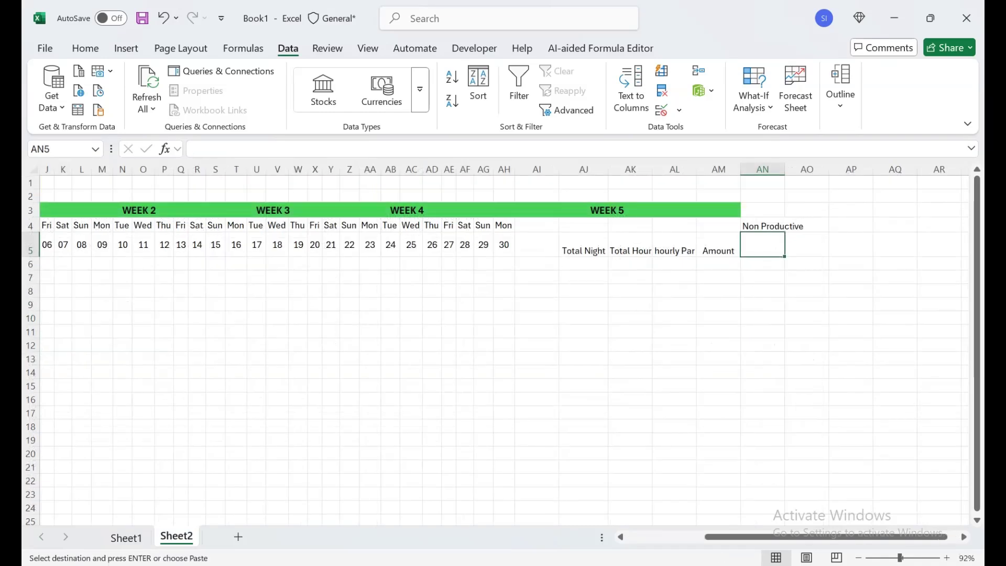
right_click(771, 249)
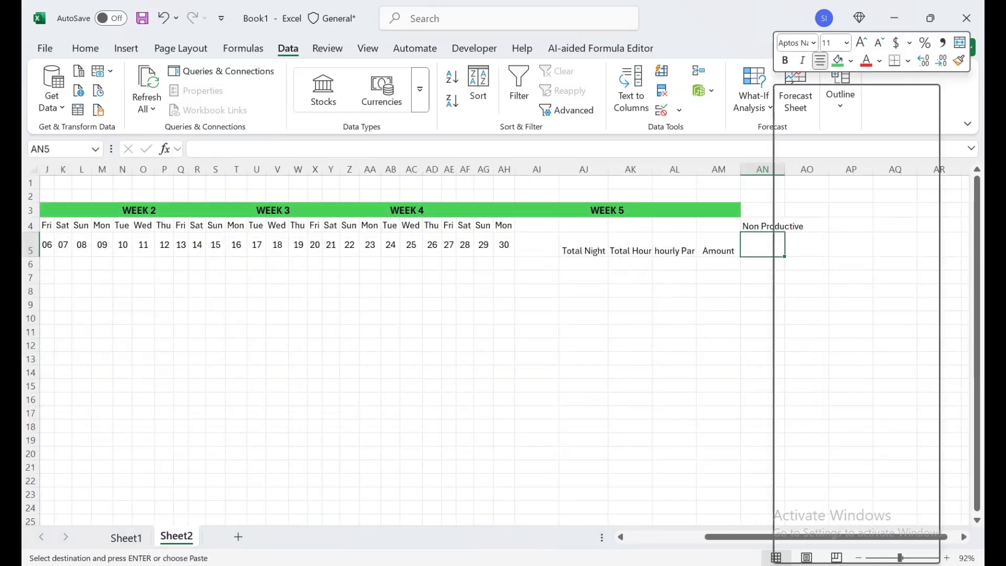
left_click(831, 210)
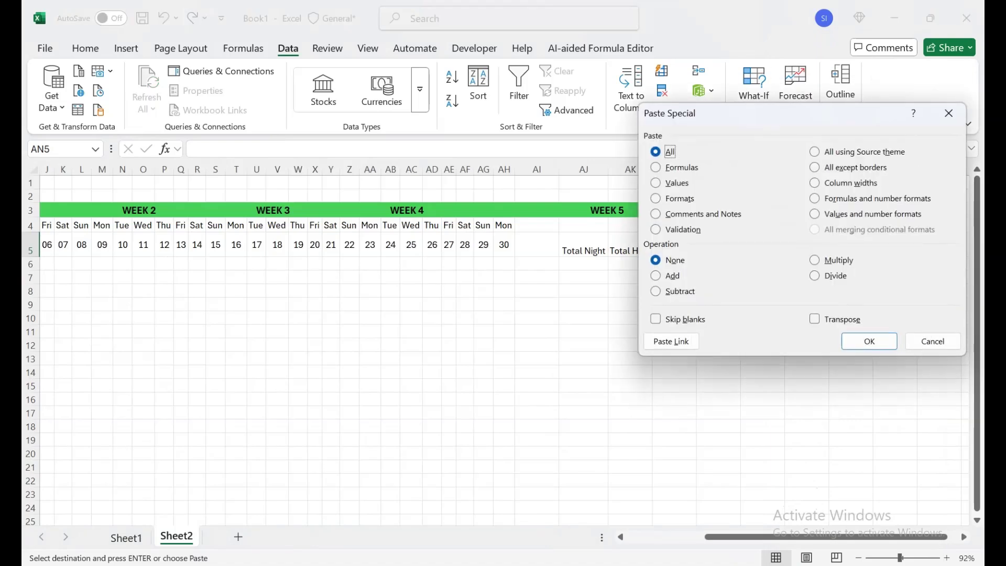
Paste the copied leave codes transposed into AN5:AR5, then merge and center the Non Productive heading across AN3:AR4
key("alt+e")
key("Return")
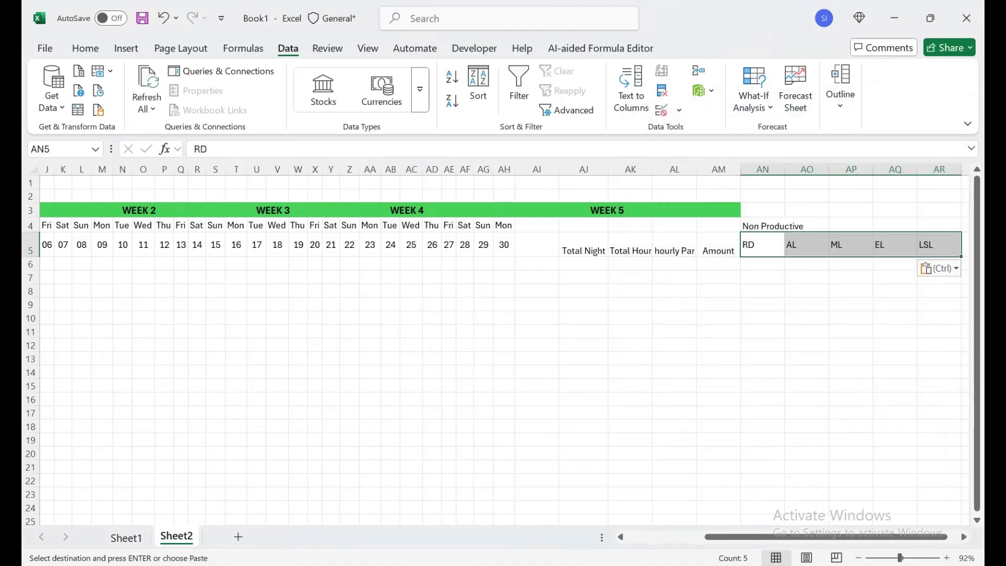
left_click_drag(762, 226, 937, 211)
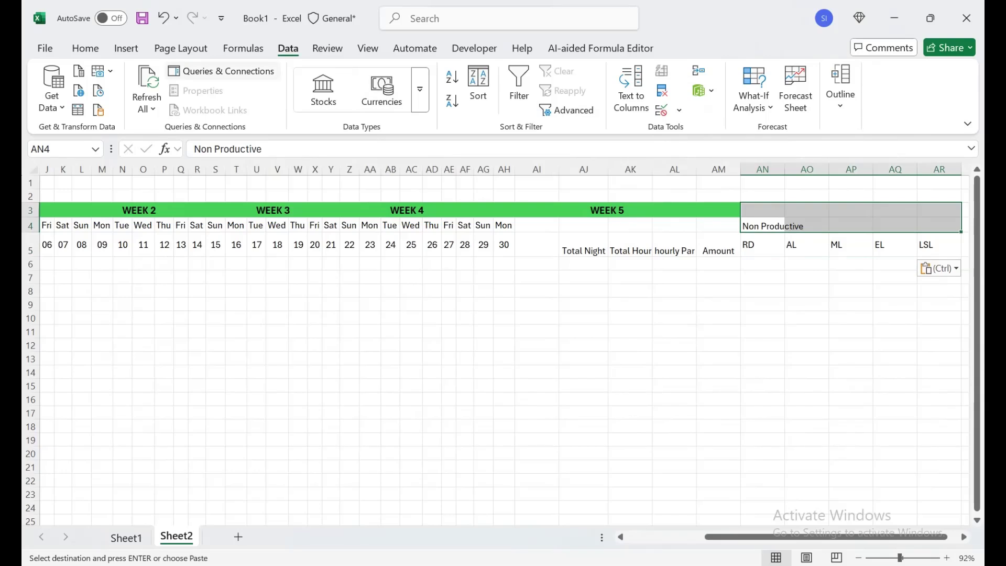
left_click(85, 48)
left_click(306, 90)
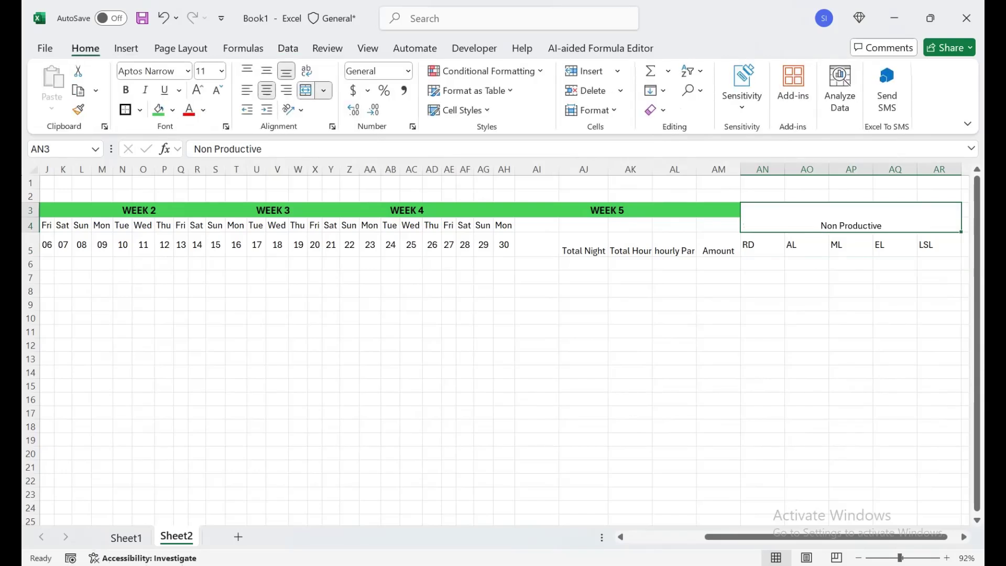
Format the merged Non Productive heading with middle alignment, bold, a much larger font size and a green fill
left_click(266, 70)
key("ctrl+b")
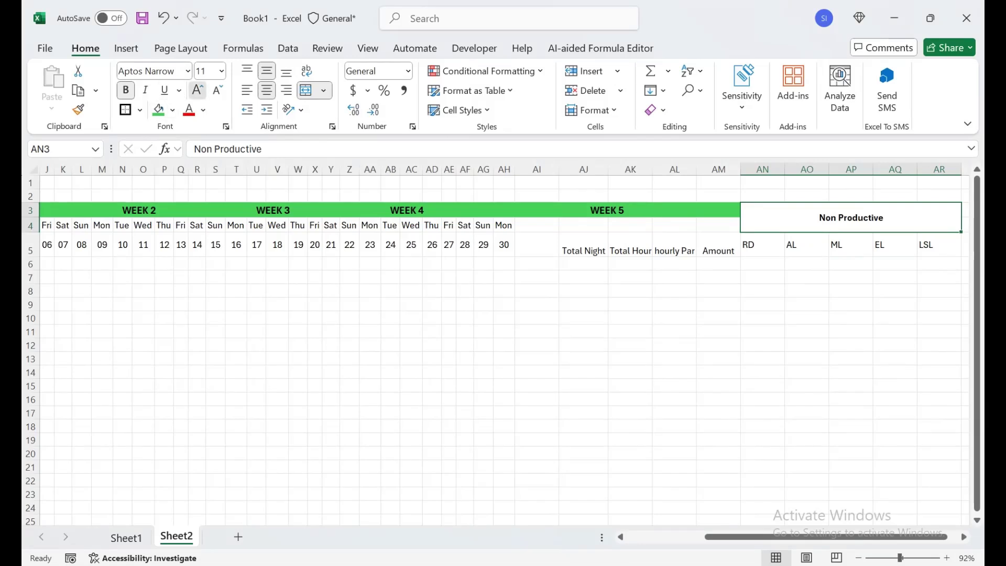
left_click(197, 90)
left_click(197, 90)
left_click(198, 89)
left_click(198, 90)
left_click(197, 89)
left_click(762, 244)
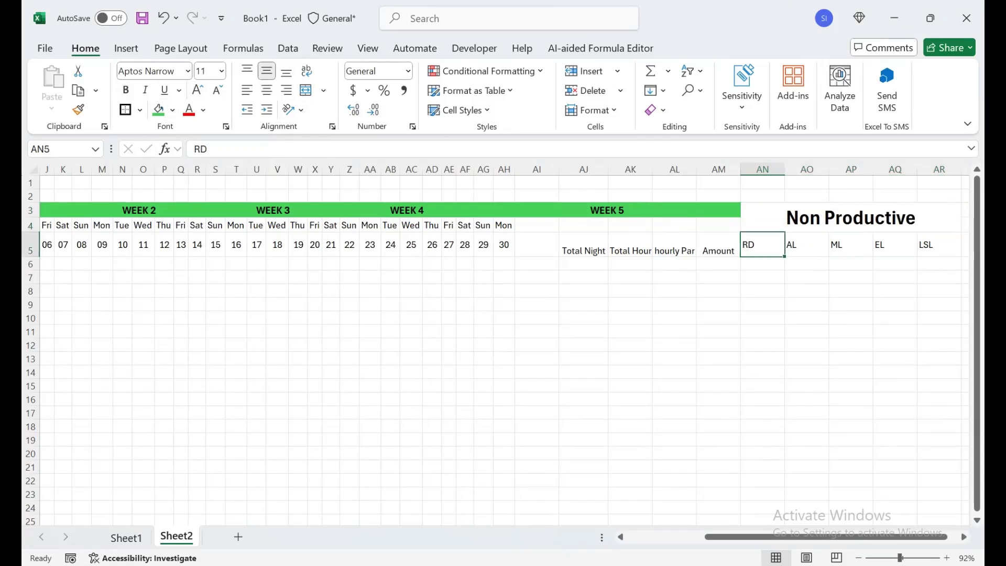
left_click(850, 217)
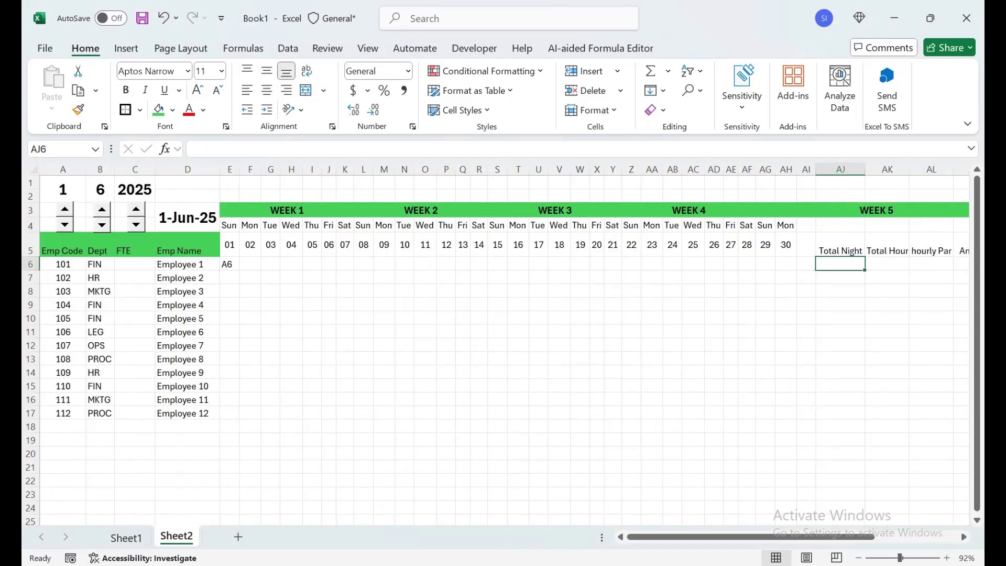
Create a formula-based conditional formatting rule for E6:AI17 that shades the Saturday and Sunday columns light orange
left_click_drag(230, 264, 786, 413)
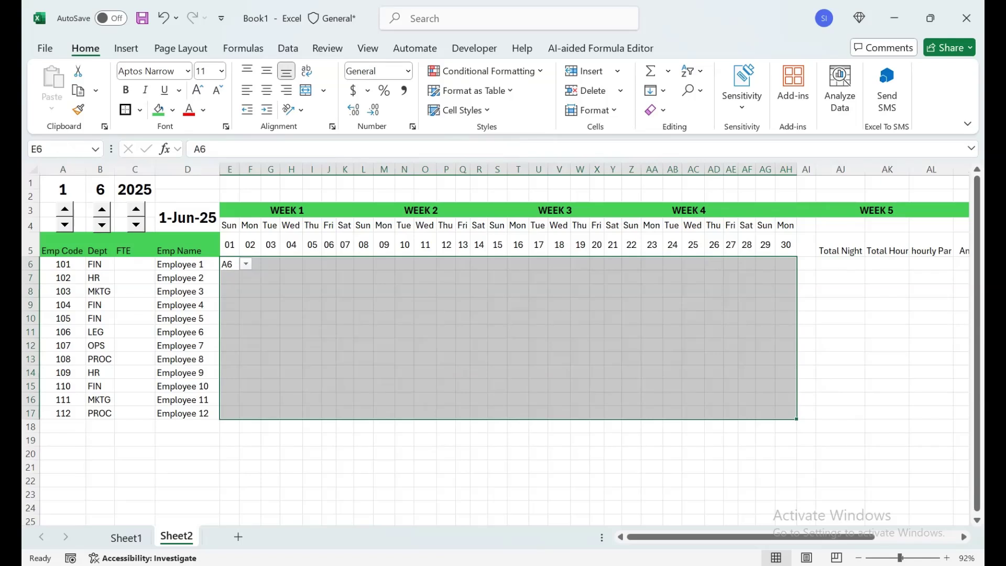
left_click_drag(806, 264, 229, 413)
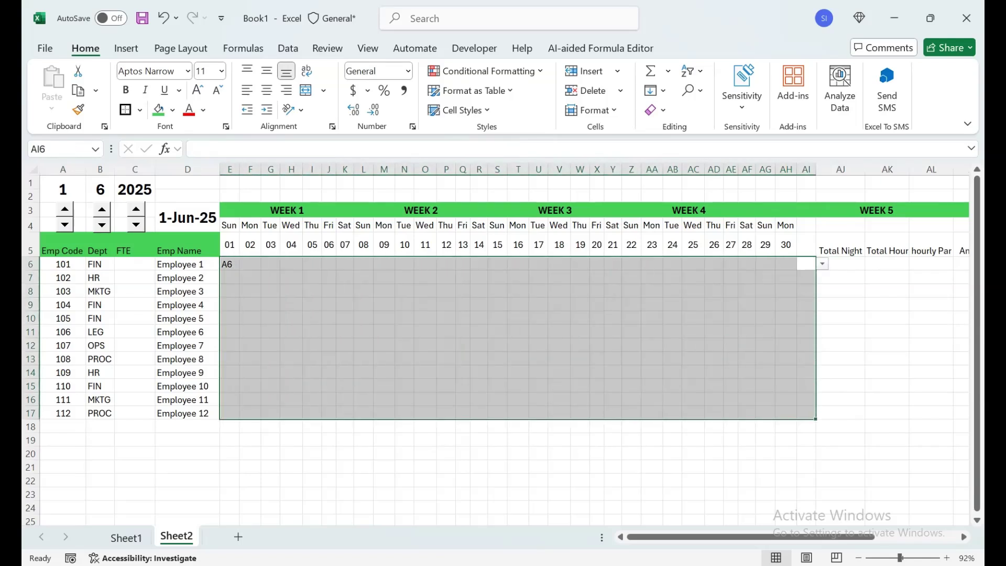
left_click(482, 71)
mouse_move(501, 99)
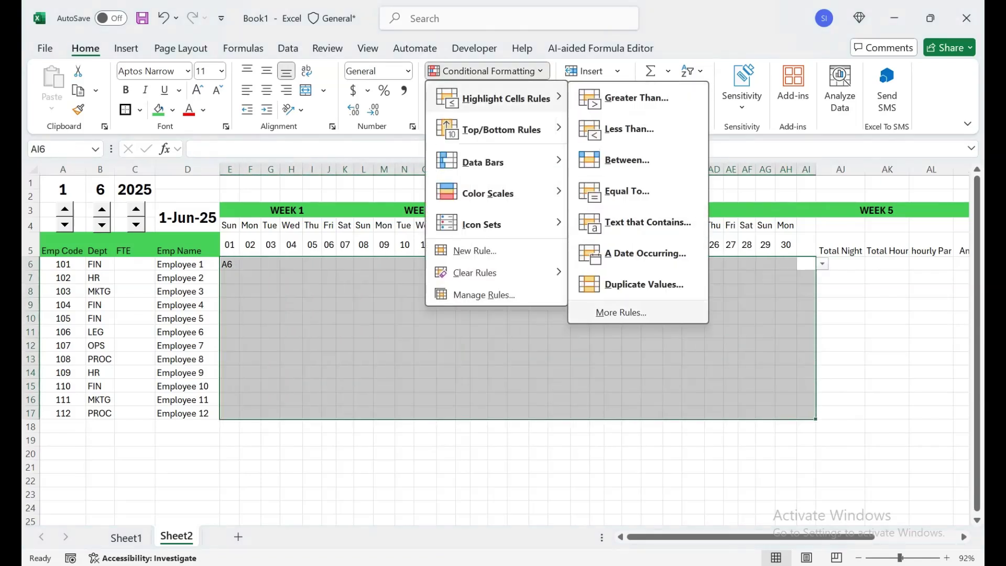
left_click(475, 250)
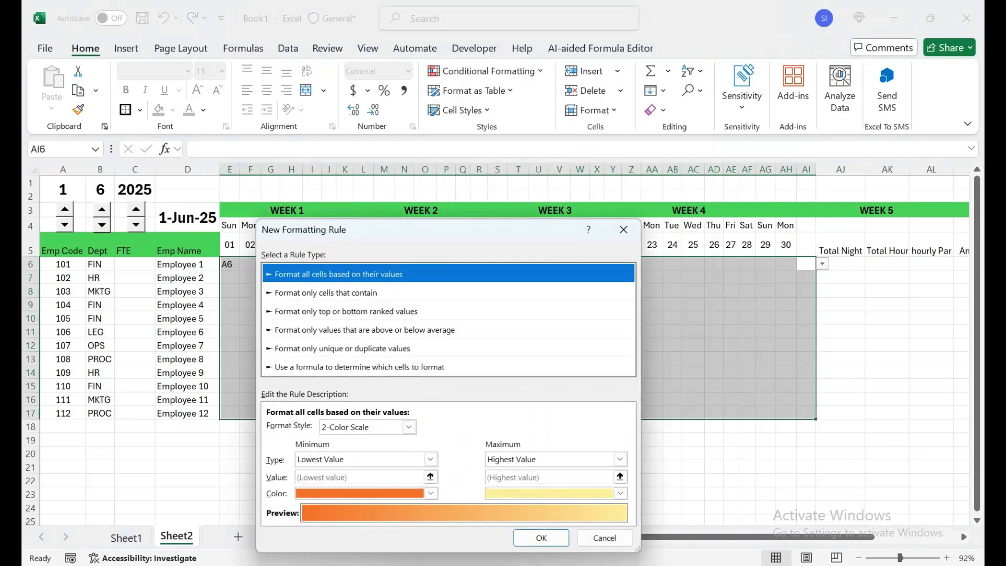
left_click(359, 366)
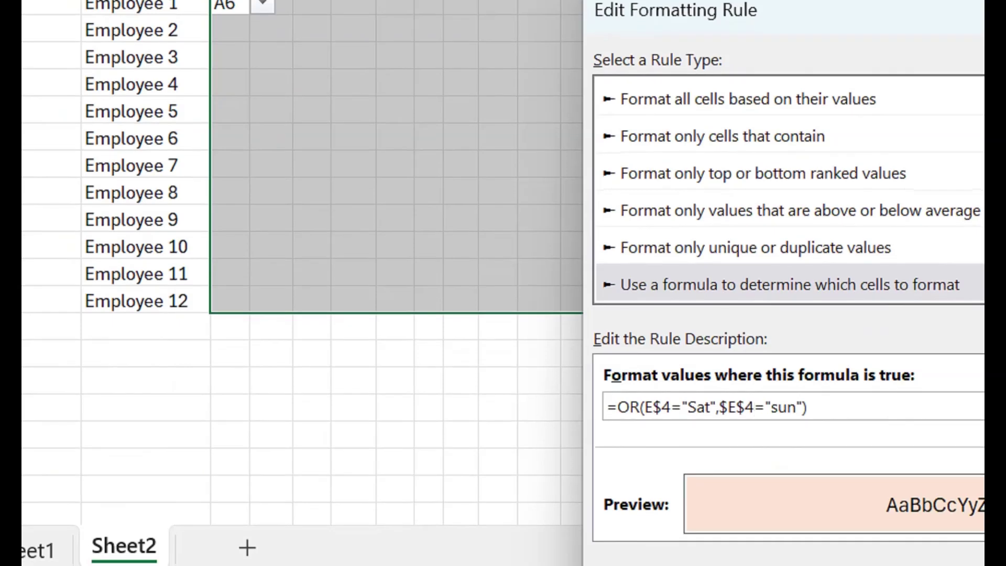
Correct the weekend rule's formula to =OR(E$4="Sat",E$4="sun") and apply it to the roster cells
key("BackSpace")
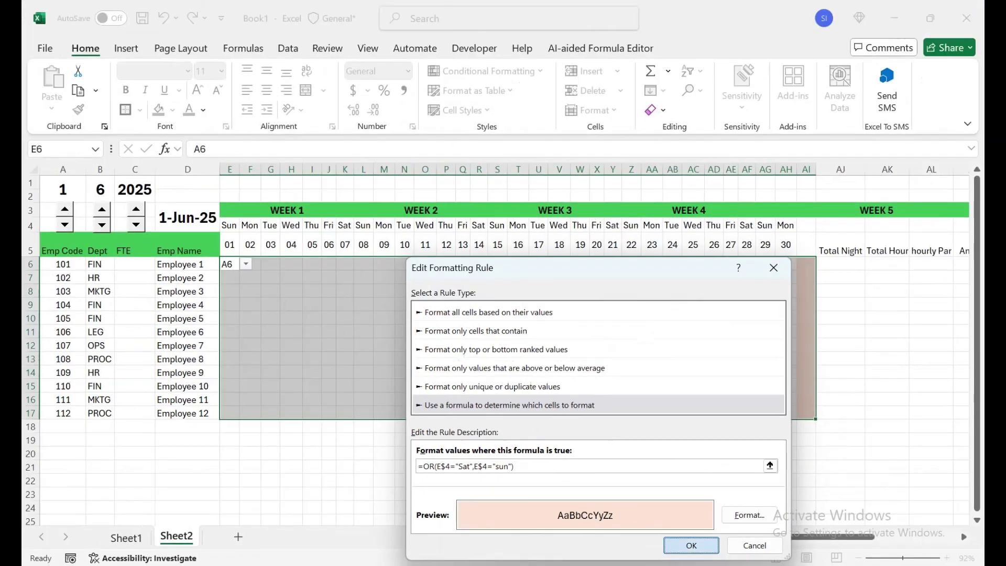
left_click(692, 546)
left_click(879, 512)
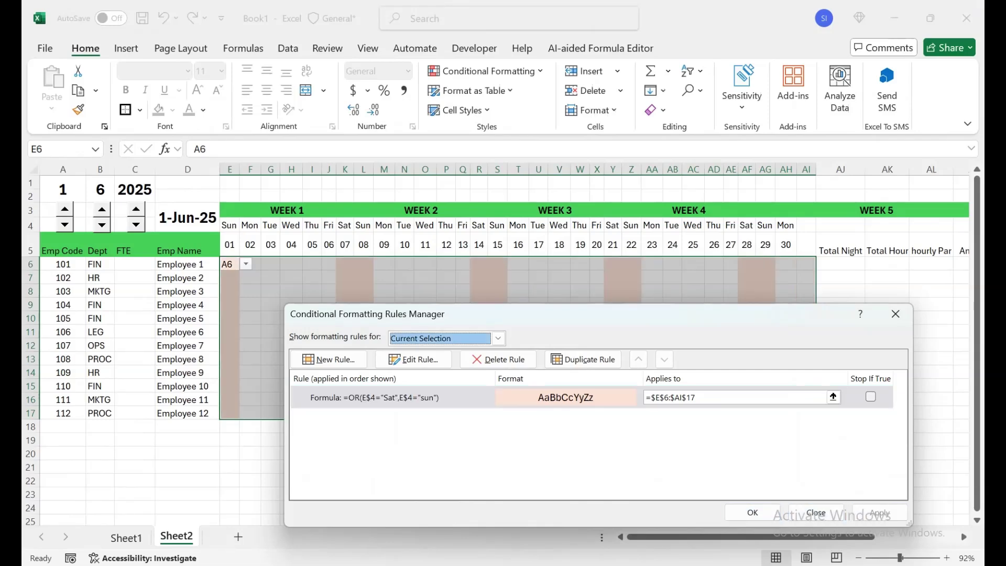
left_click(752, 512)
Change the roster date to 2-Aug-25 to test the weekend shading on another month
left_click(559, 318)
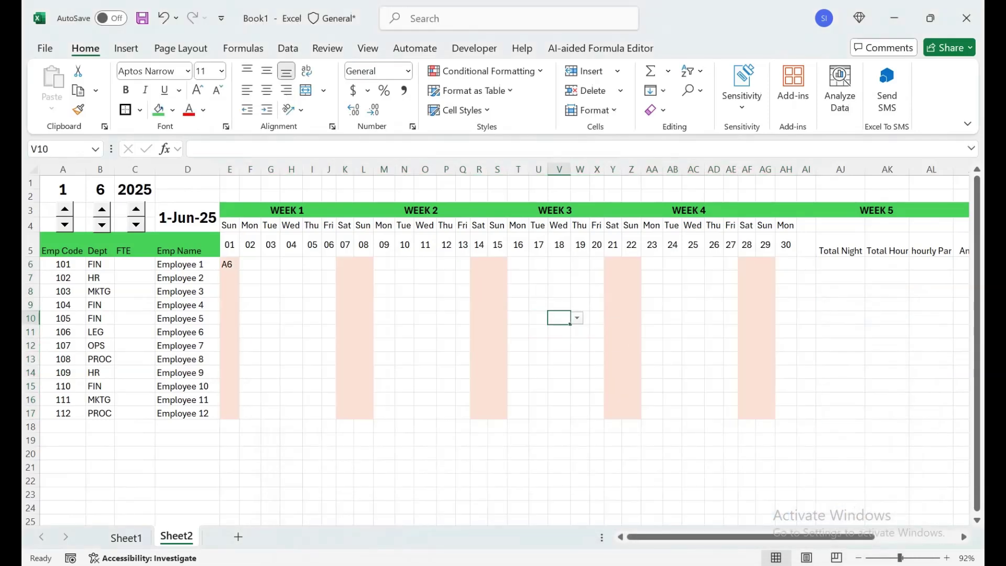
left_click(102, 210)
left_click(101, 224)
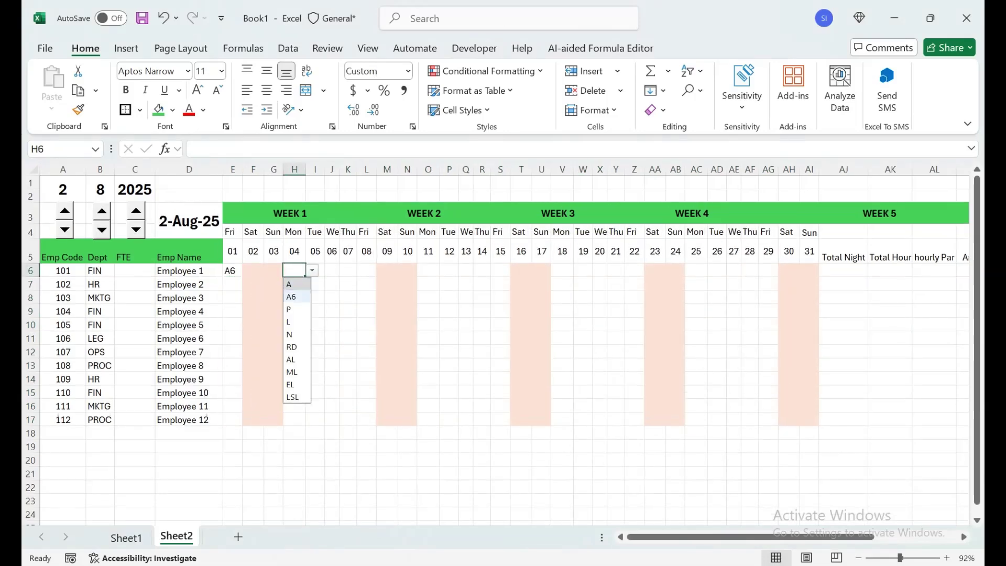
Assign shift code A6 to Employee 1 and Employee 4 on Monday the 4th
left_click(291, 296)
left_click(294, 311)
left_click(312, 311)
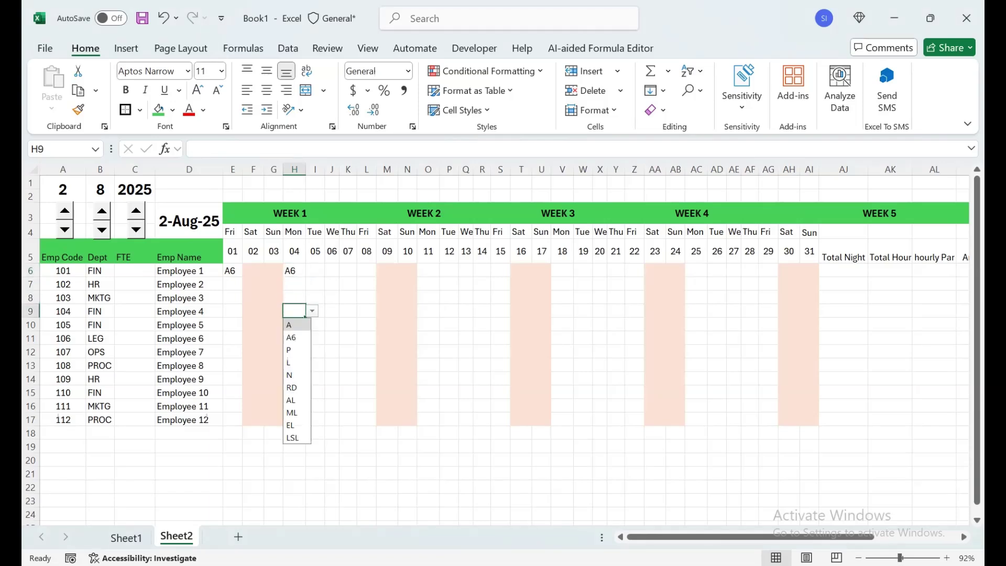
left_click(294, 363)
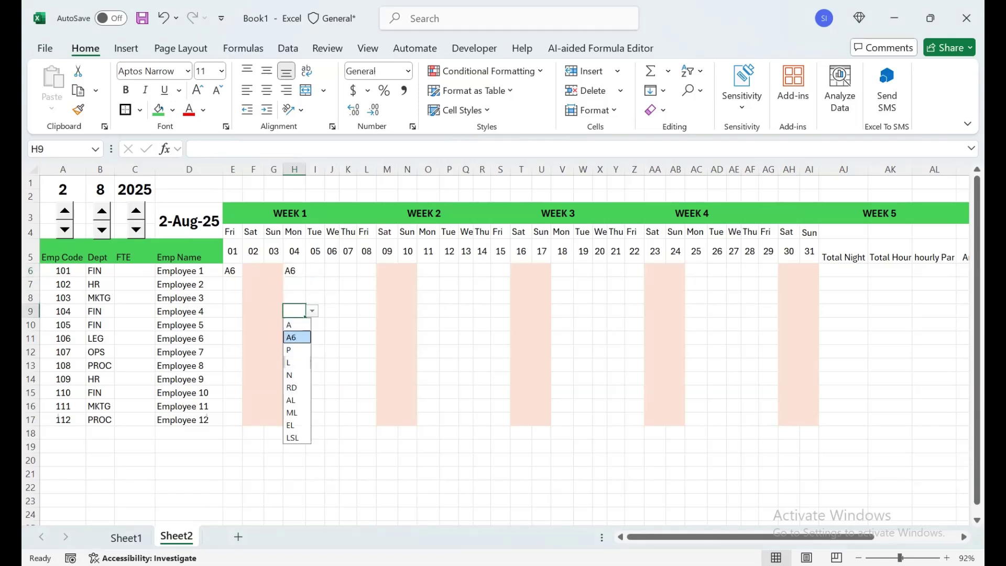
left_click(291, 337)
Assign shift code P to Employee 2 and Employee 3 on Monday the 4th
left_click(295, 284)
left_click(313, 284)
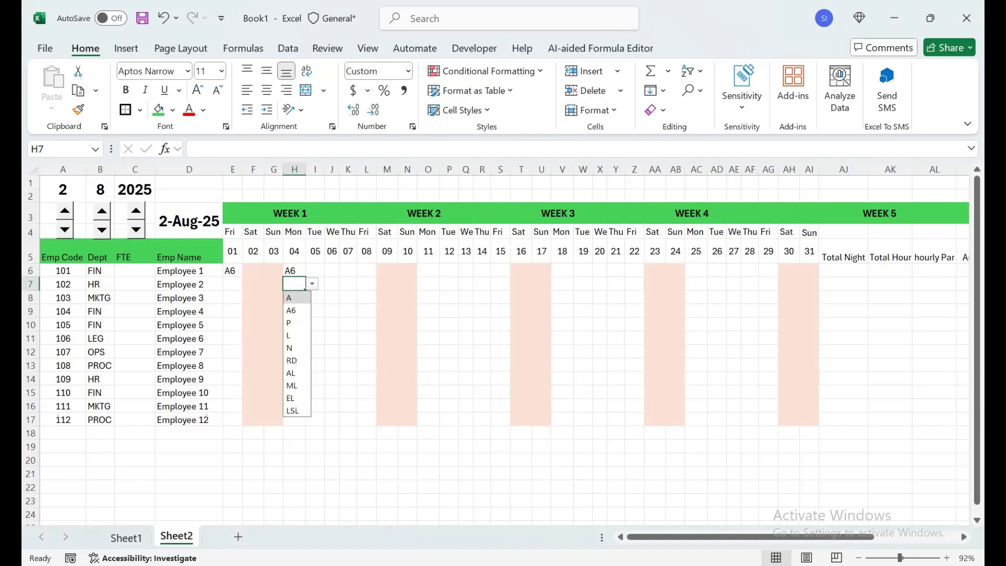
left_click(294, 322)
left_click(295, 298)
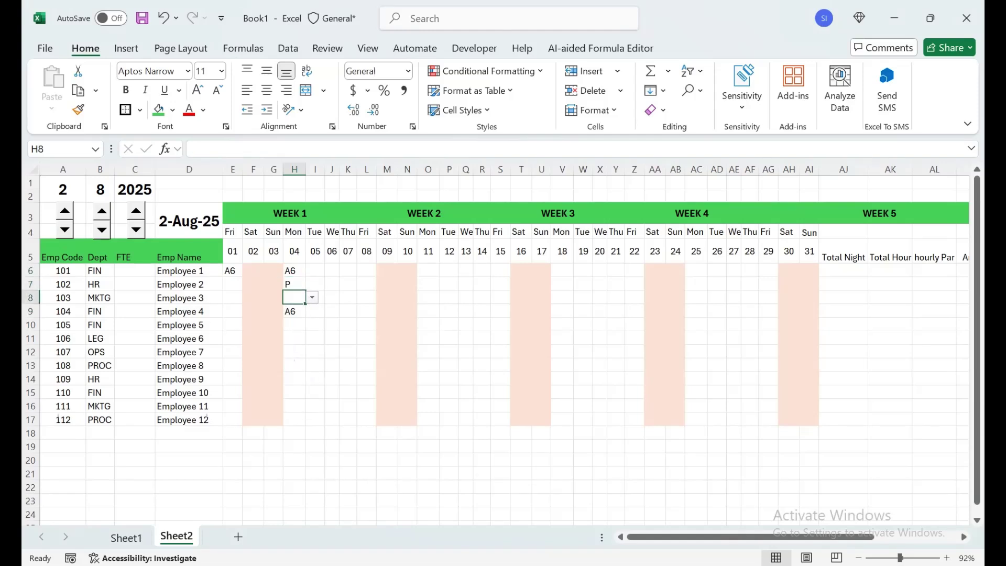
left_click_drag(314, 308, 312, 300)
left_click(294, 297)
left_click(312, 298)
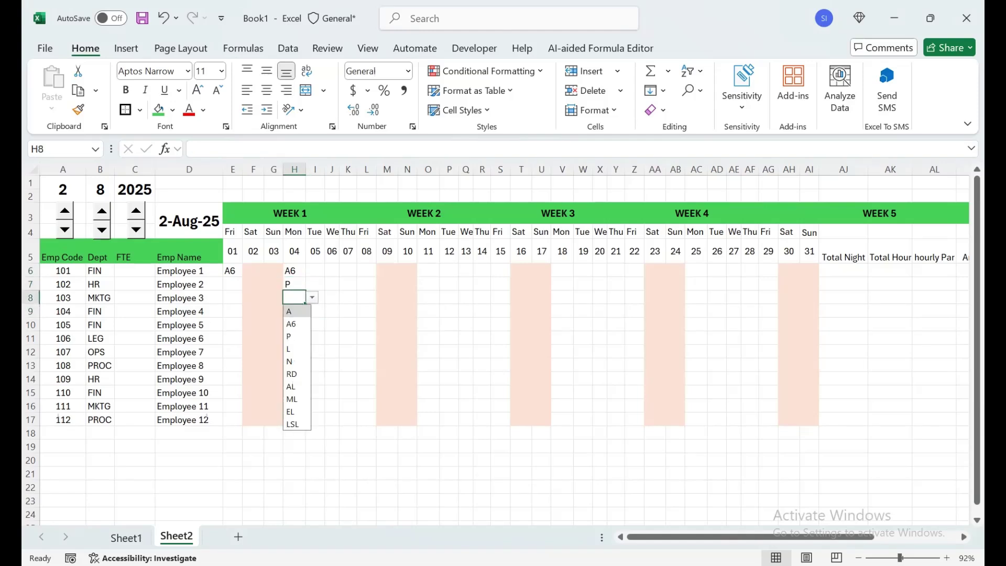
left_click(293, 336)
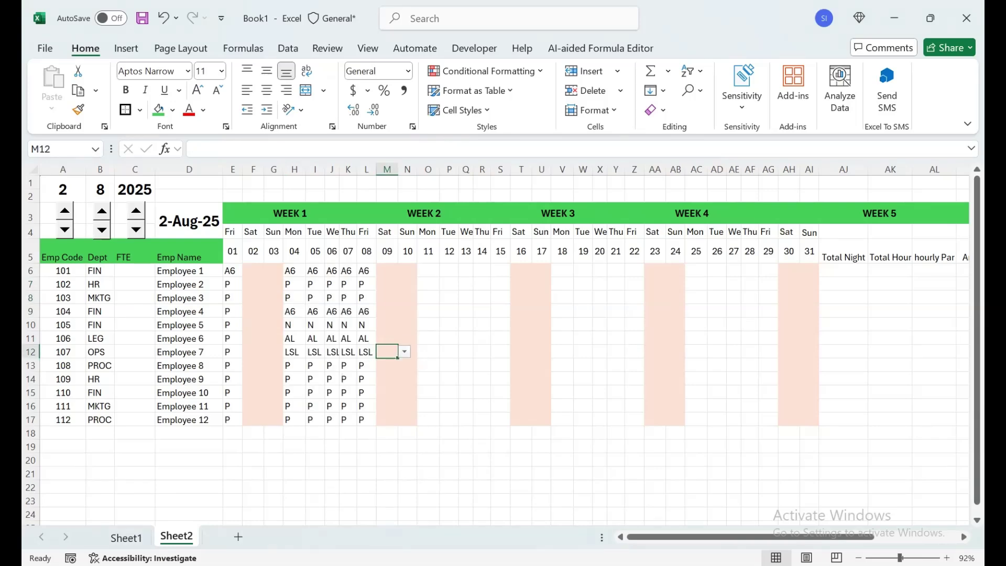
left_click(294, 297)
Check the shift codes on Sheet1 and set up an Equal To highlight rule for P on Sheet2's E6:AM17
left_click_drag(232, 270, 776, 425)
left_click(125, 538)
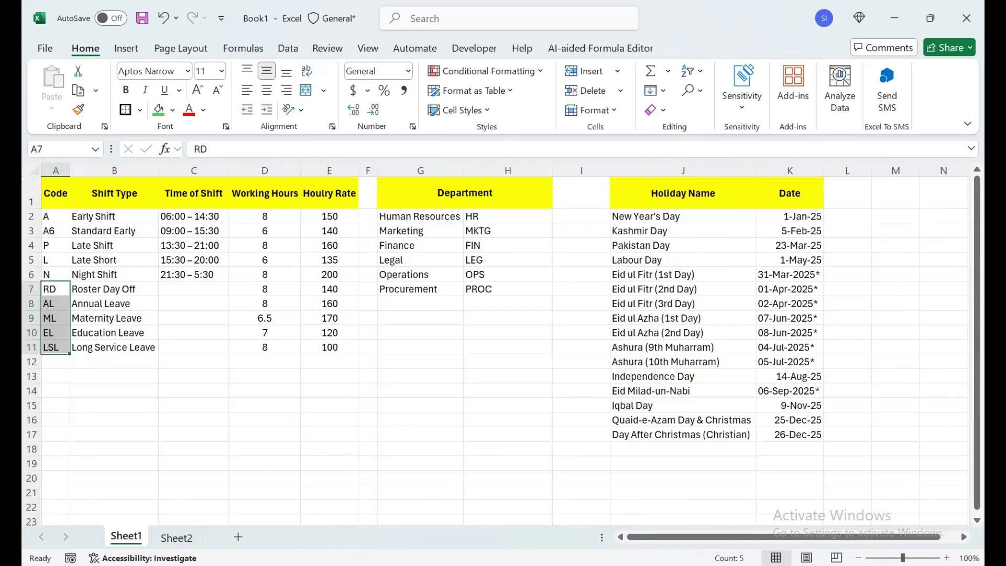
left_click(176, 537)
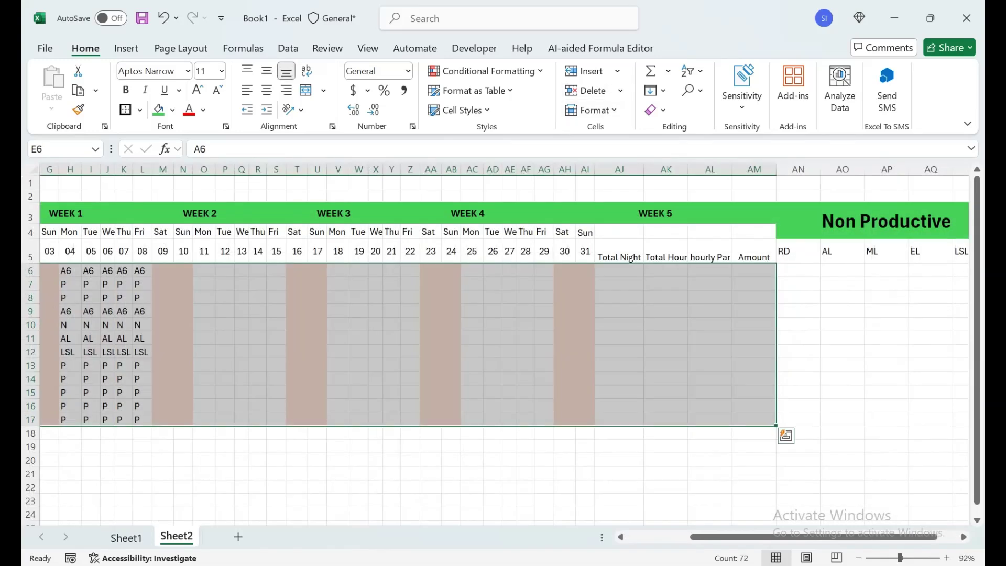
left_click(488, 71)
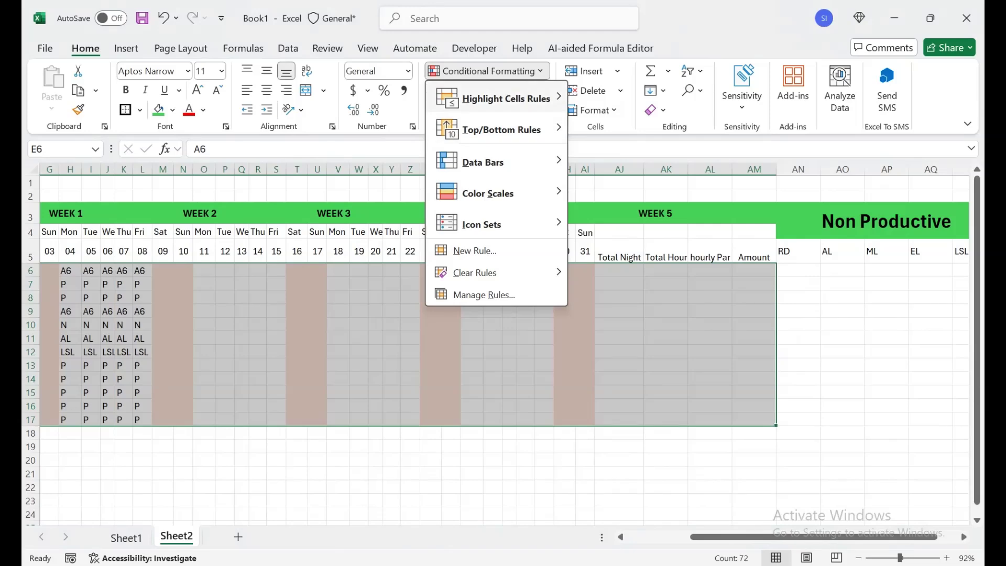
mouse_move(506, 99)
left_click(623, 191)
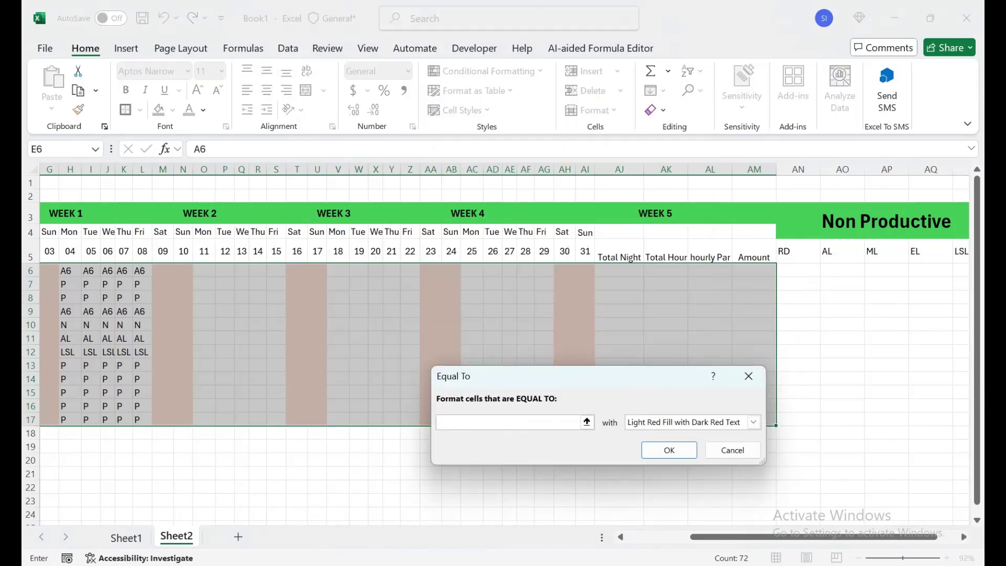
type("p")
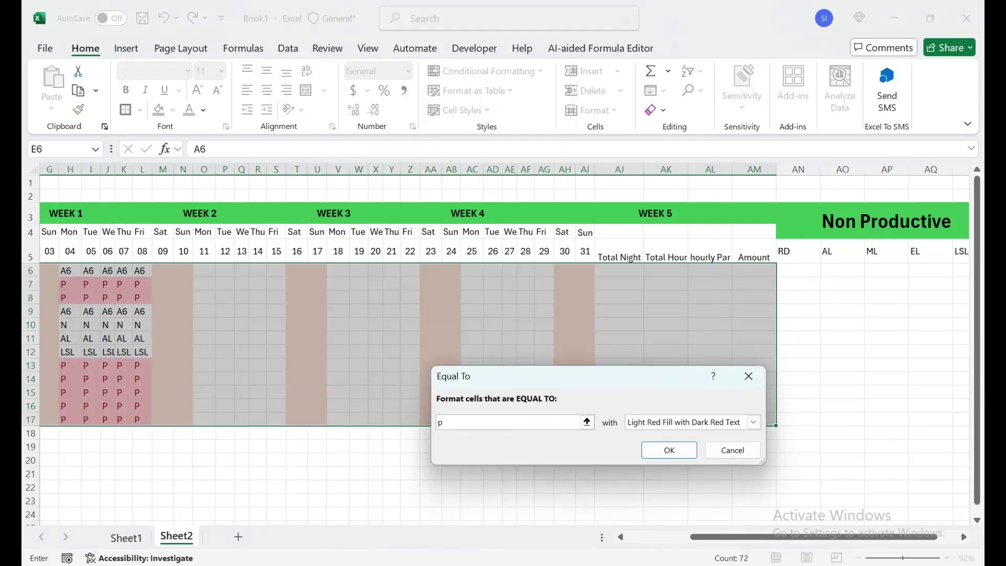
Give the P rule a custom format with dark blue fill and bold white text, and apply it
left_click(753, 422)
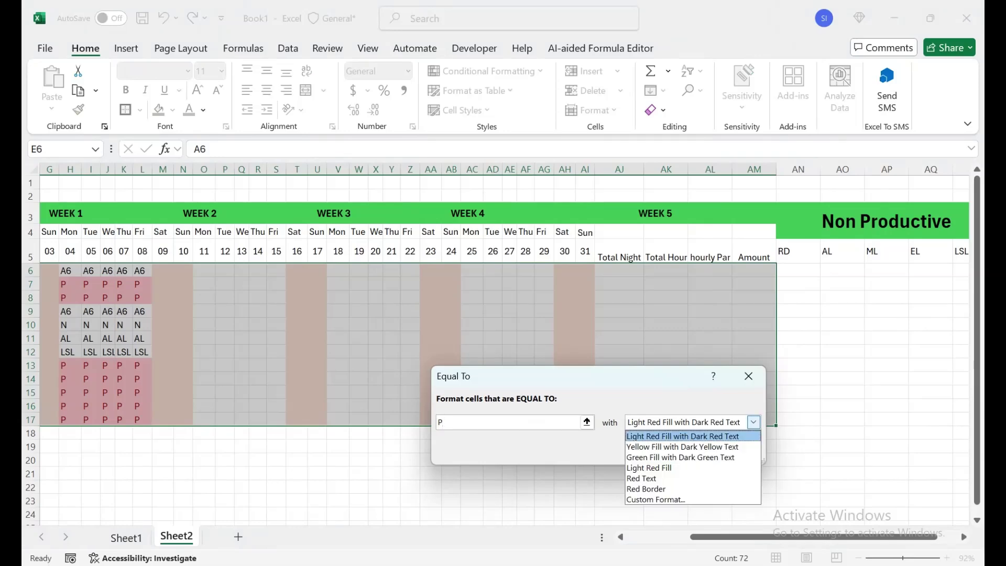
key("Return")
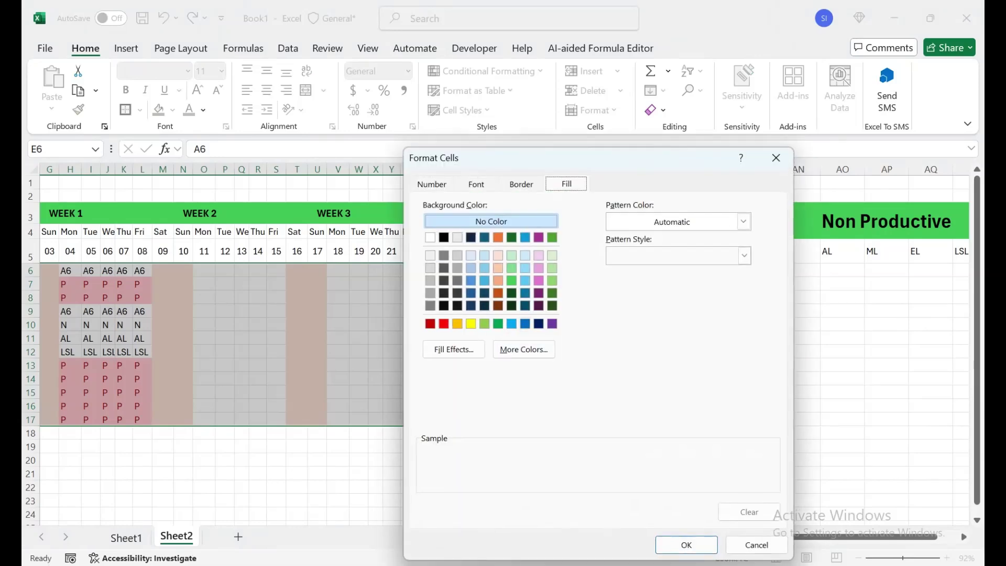
left_click(539, 324)
left_click(603, 256)
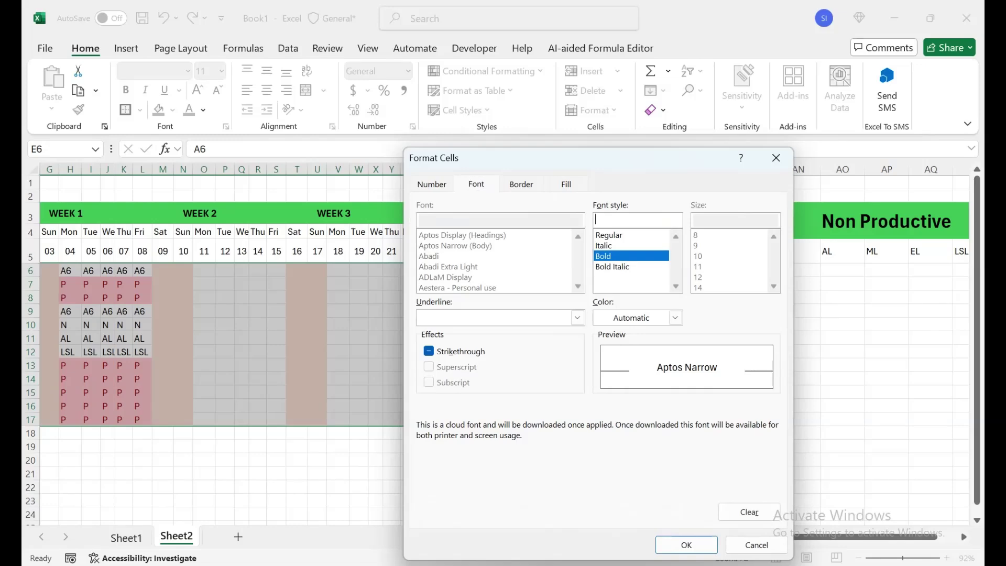
left_click(676, 318)
left_click(625, 270)
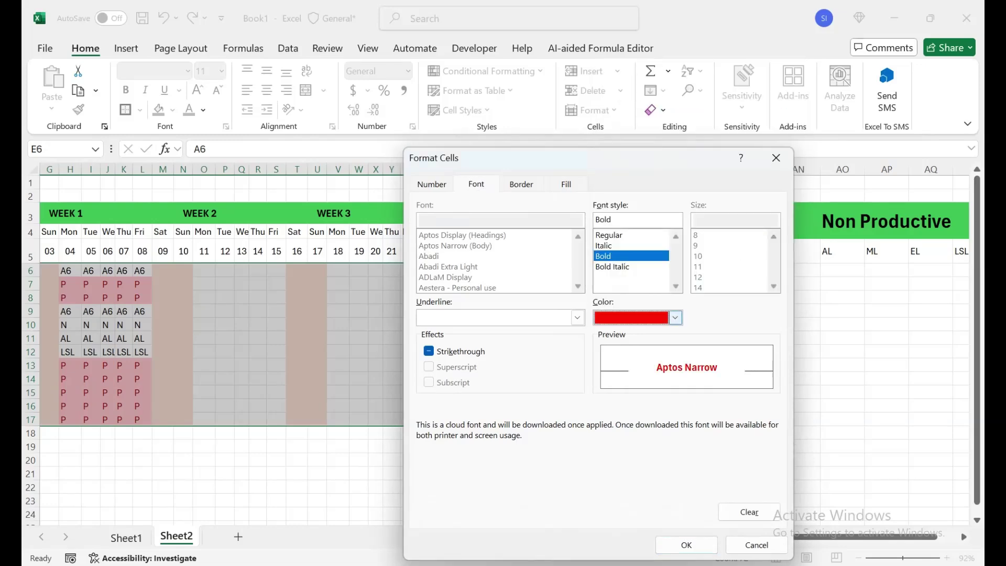
left_click(676, 317)
left_click(625, 269)
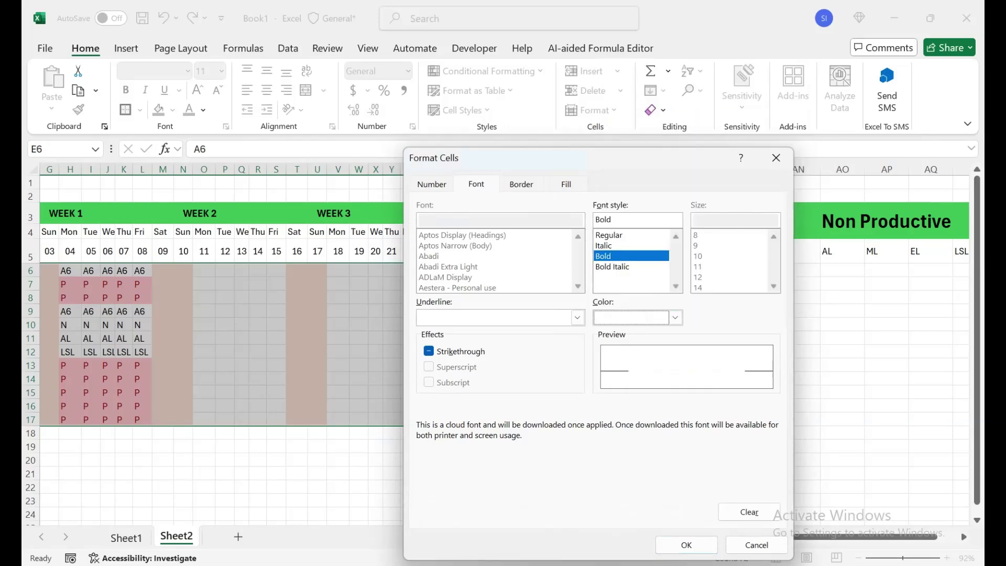
left_click(686, 545)
left_click(669, 450)
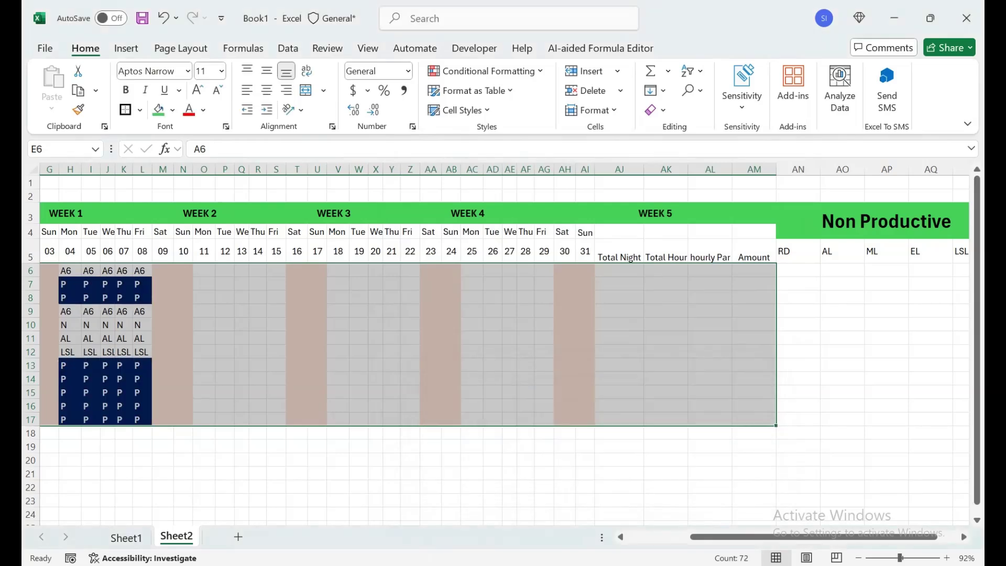
left_click_drag(183, 447, 100, 435)
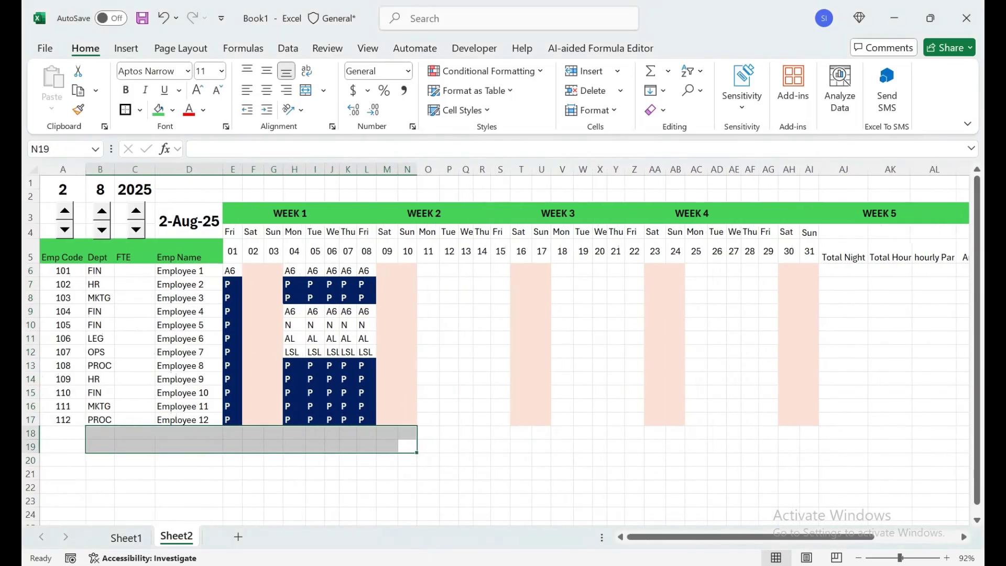
left_click_drag(230, 271, 697, 419)
left_click(584, 71)
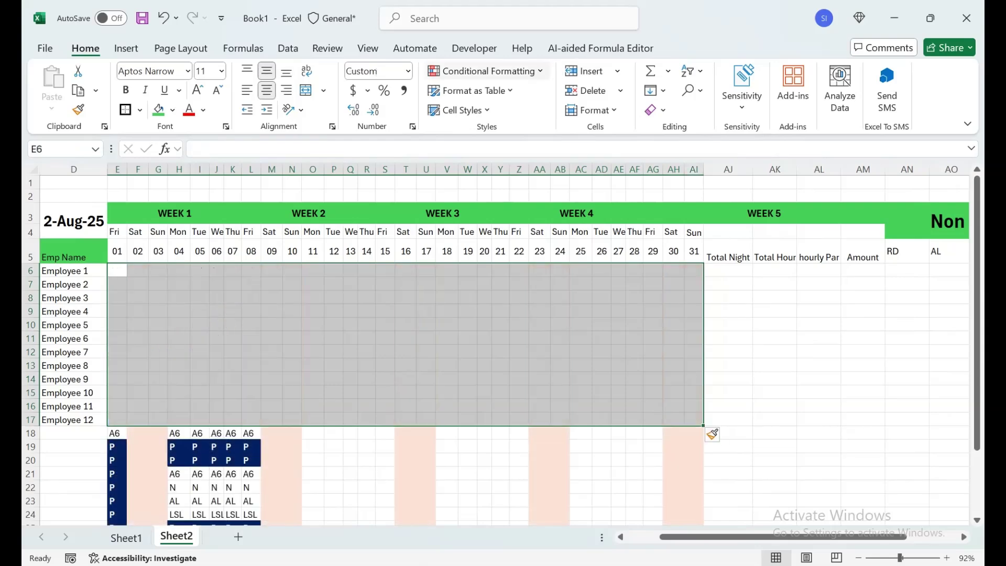
key("ctrl+z")
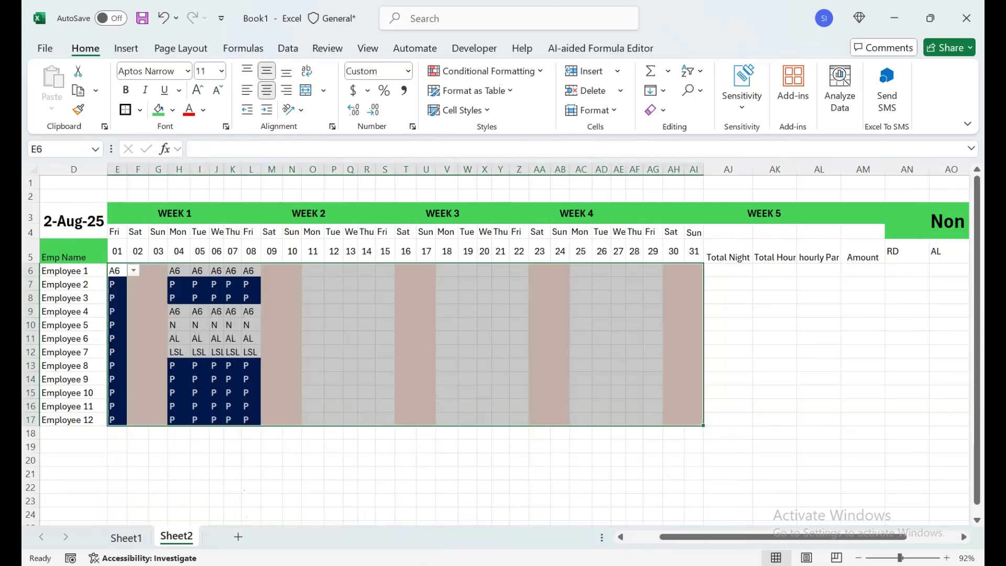
Add an Equal To highlight rule for A6 on the roster days, using Yellow Fill with Dark Yellow Text
left_click(483, 70)
mouse_move(506, 97)
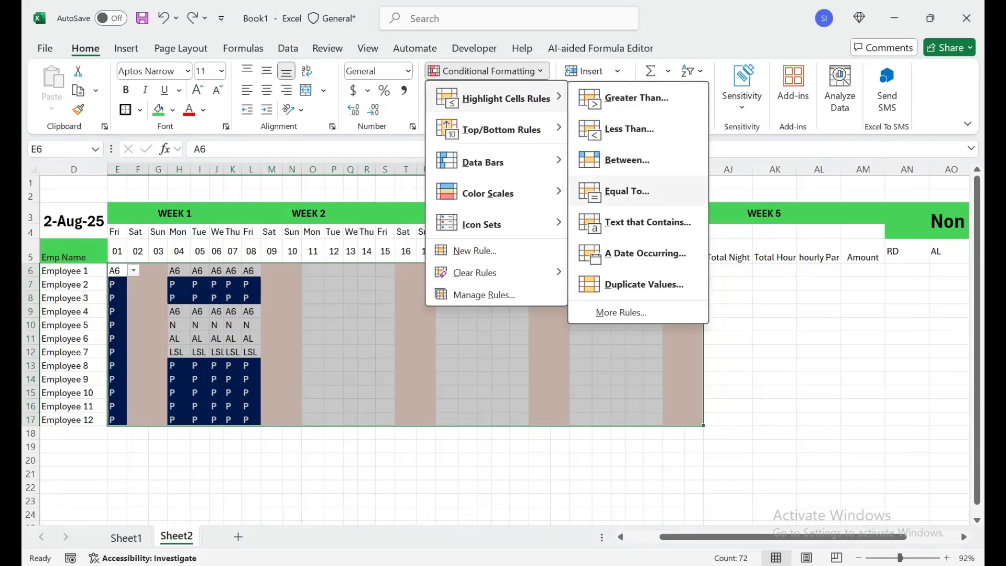
left_click(635, 190)
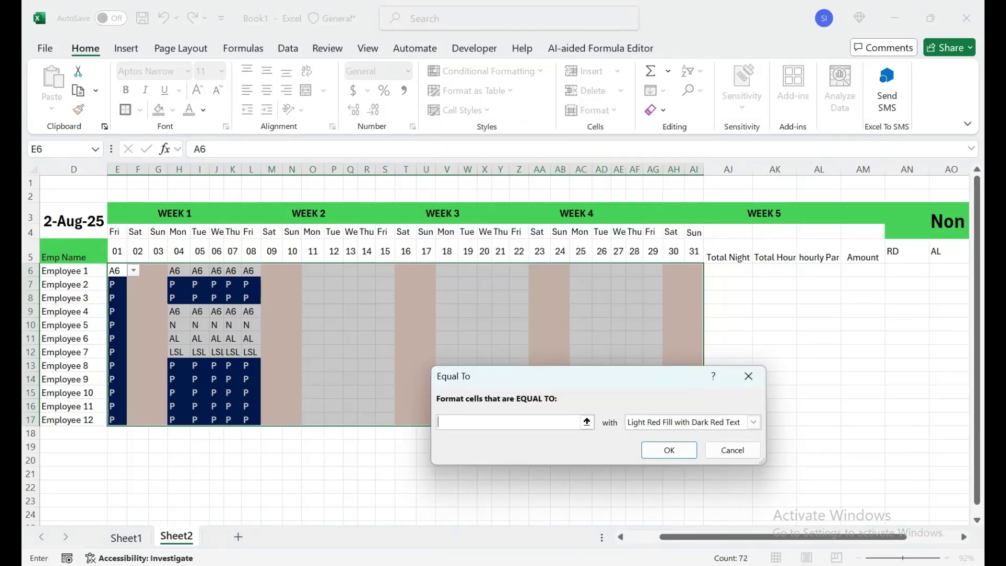
type("A6")
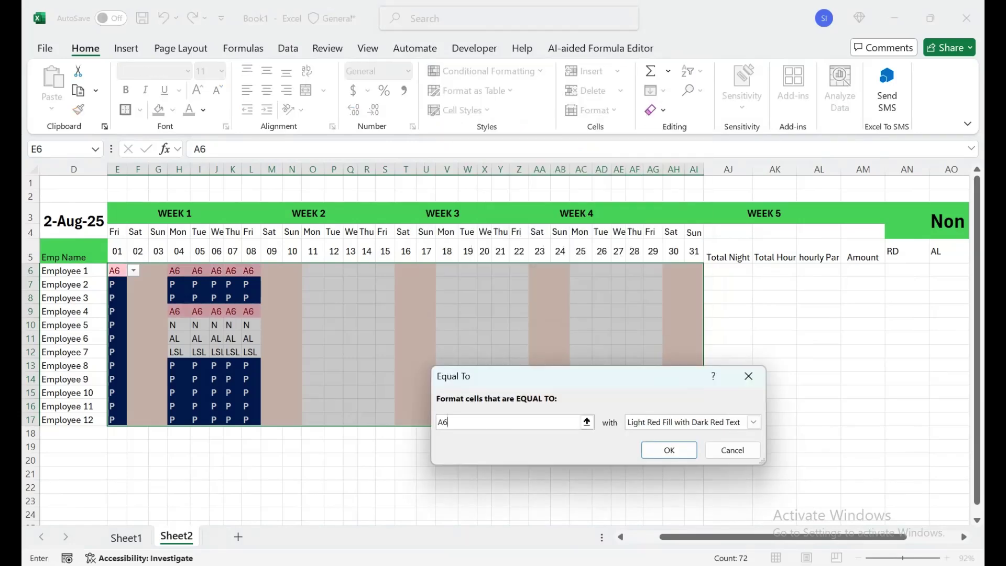
left_click(754, 422)
left_click(673, 445)
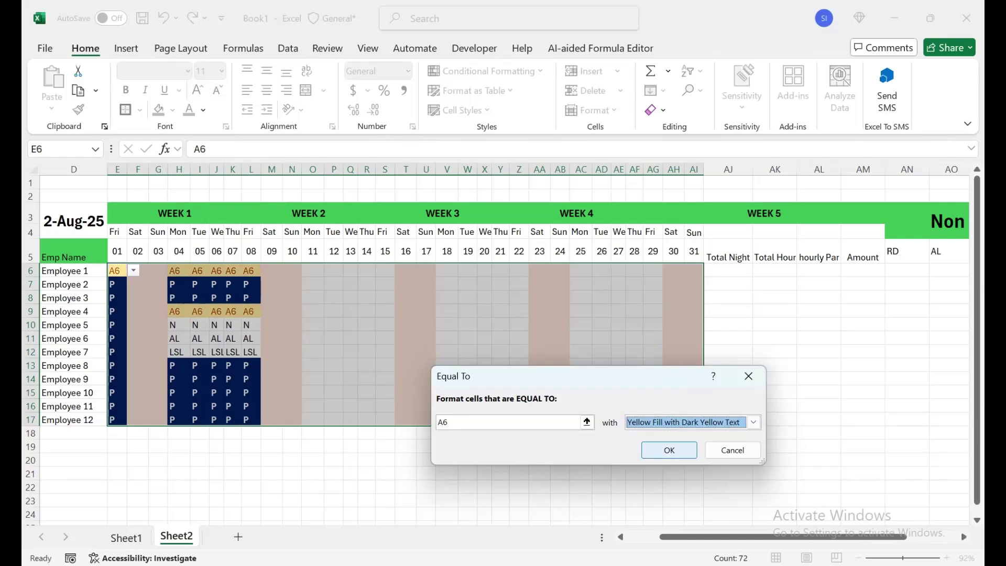
key("Return")
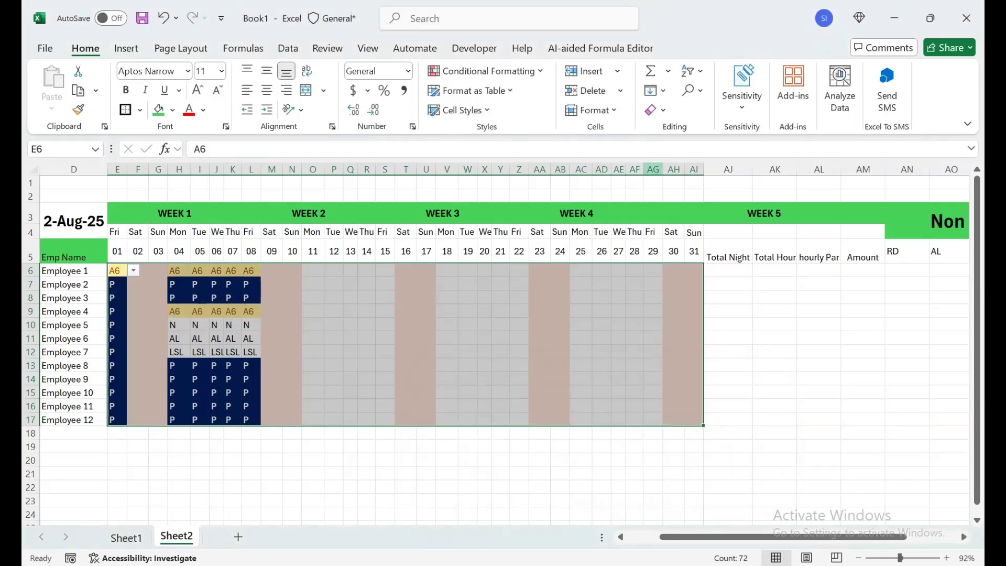
Set up an Equal To highlight rule for N on the roster days and choose a custom format for it
left_click(487, 71)
mouse_move(503, 98)
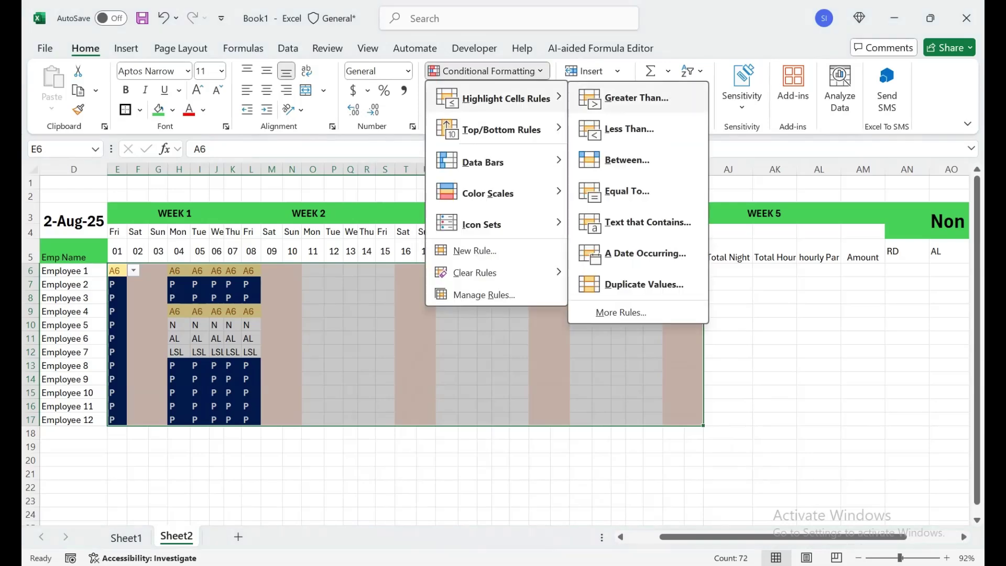
left_click(634, 191)
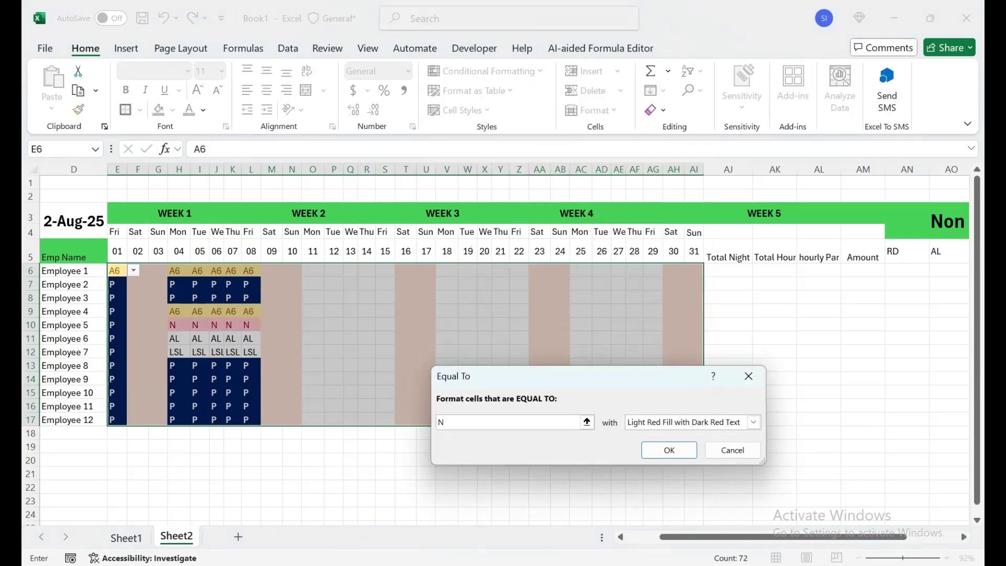
left_click(753, 422)
left_click(681, 499)
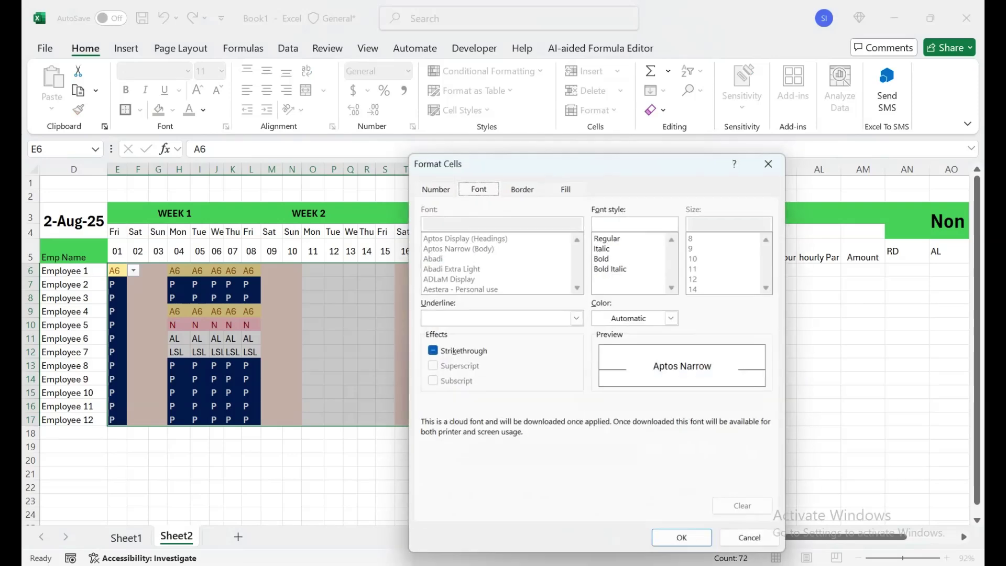
Give the N rule a light blue fill and bold dark blue text, and apply it
left_click(566, 185)
left_click(511, 324)
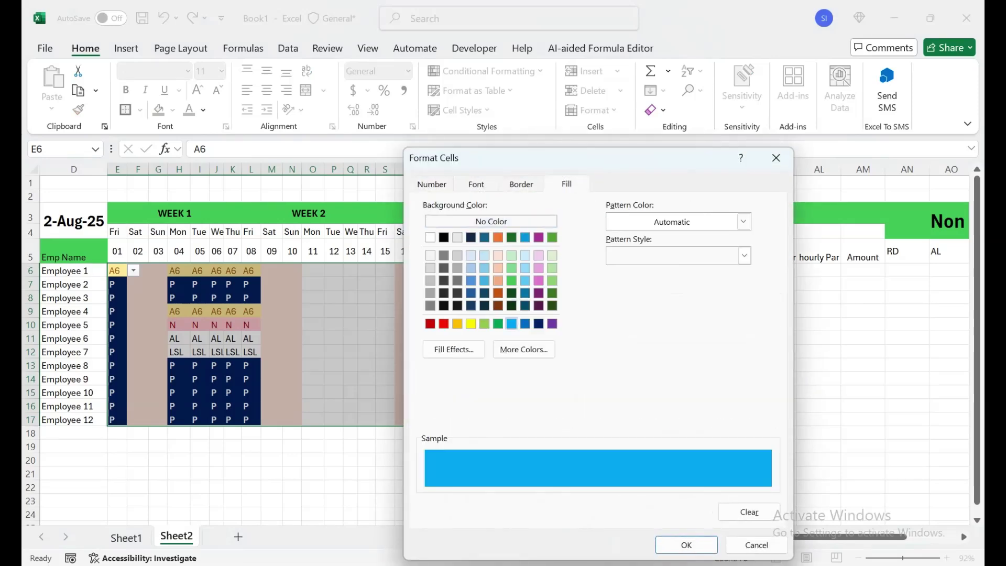
left_click(475, 185)
left_click(603, 256)
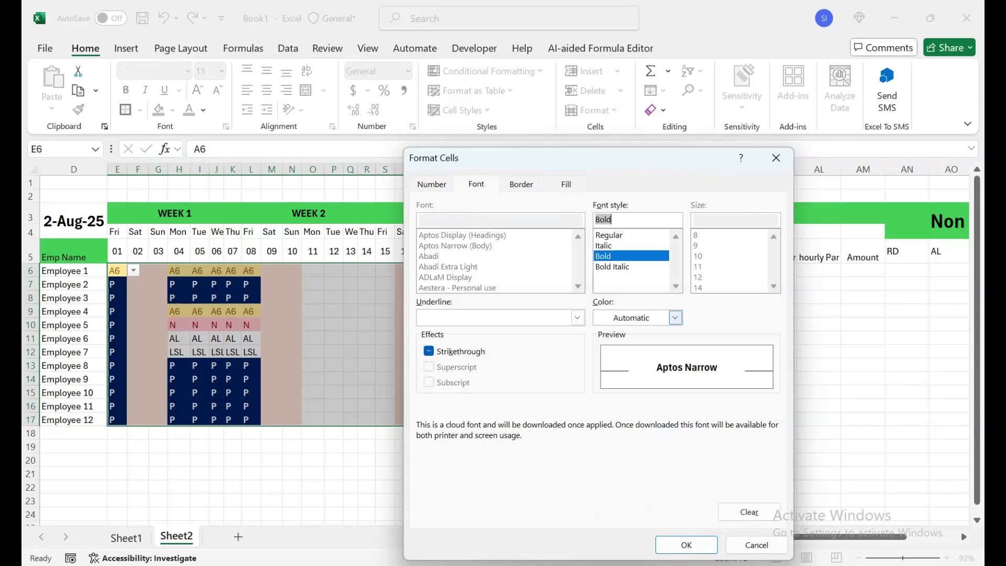
left_click(675, 318)
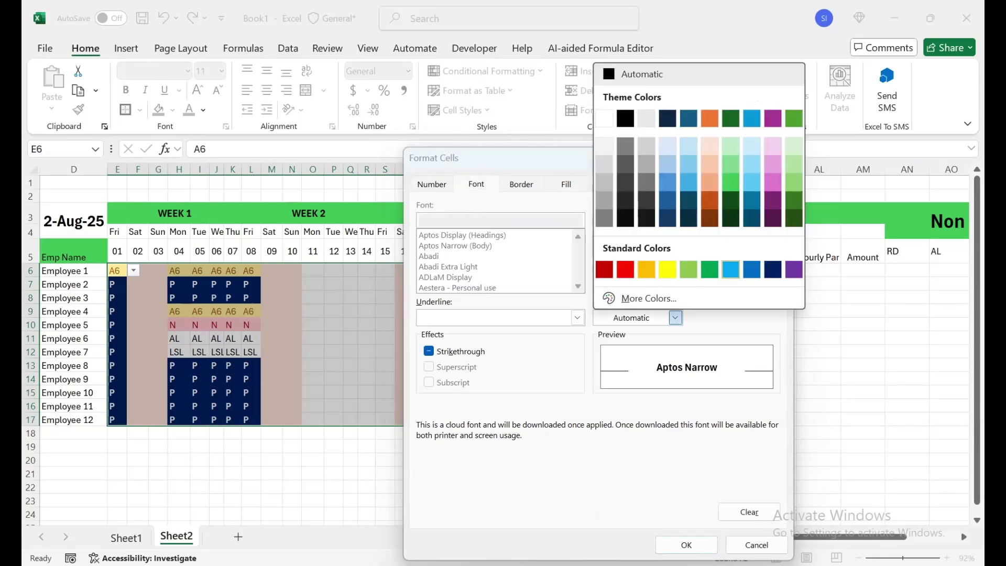
left_click(772, 269)
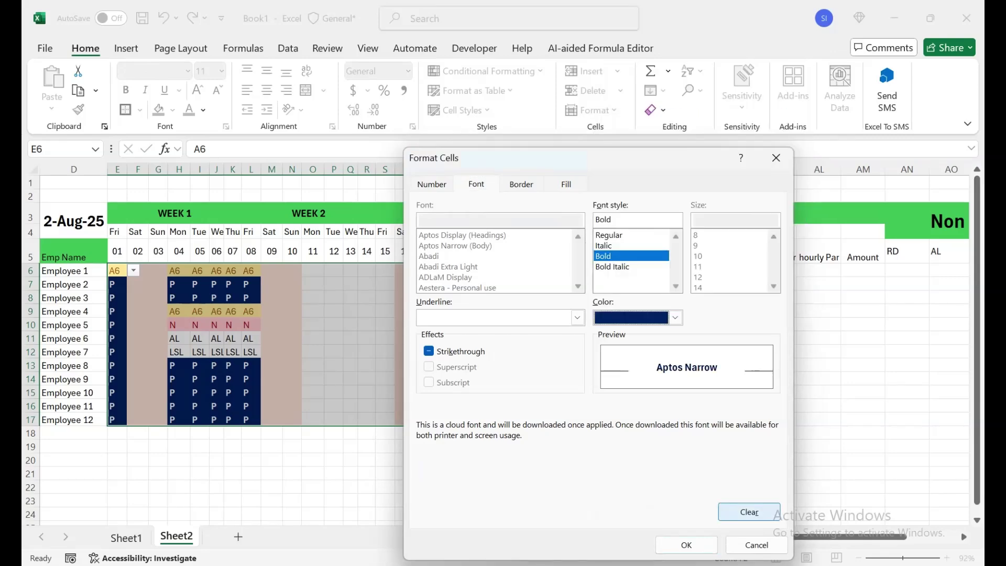
left_click(686, 545)
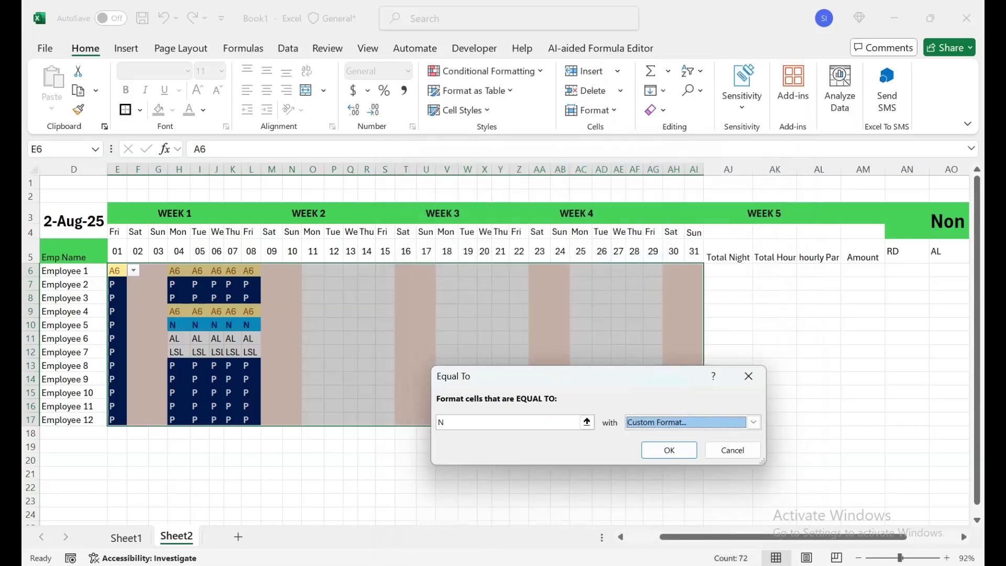
left_click(669, 450)
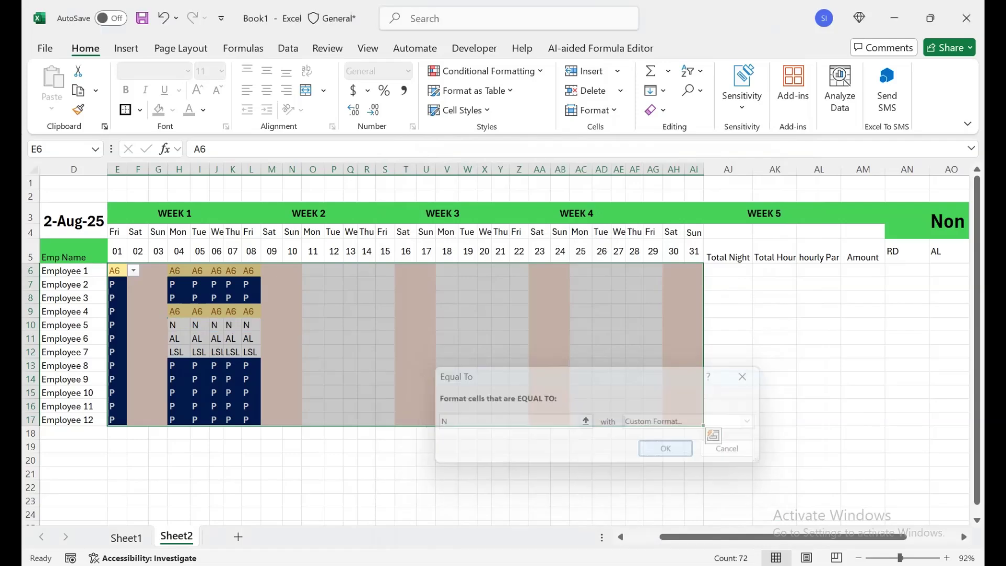
Check the shift codes on Sheet1 and add an Equal To rule for AL on Sheet2's roster with Light Red Fill with Dark Red Text
key("ctrl+Page_Up")
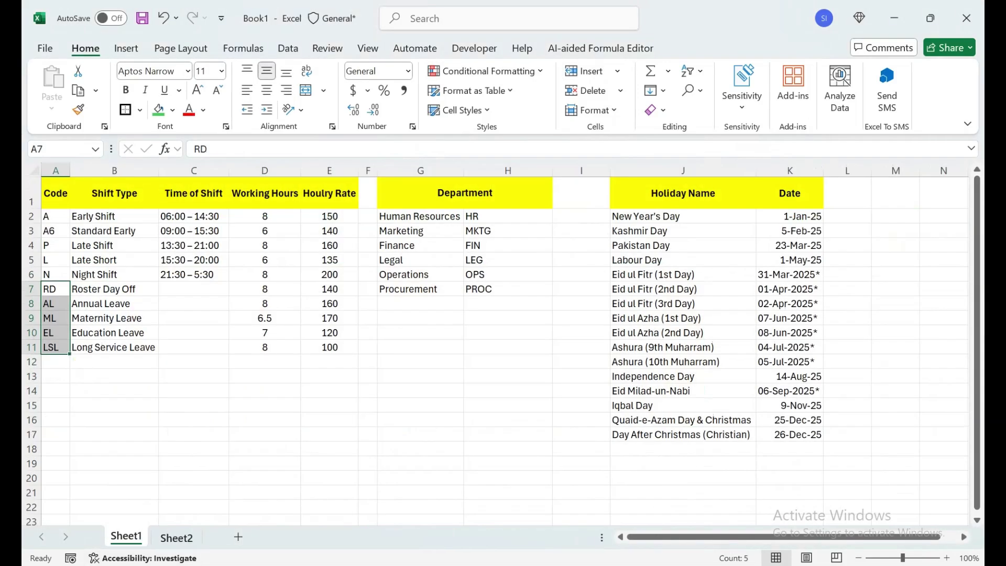
key("ctrl+Page_Down")
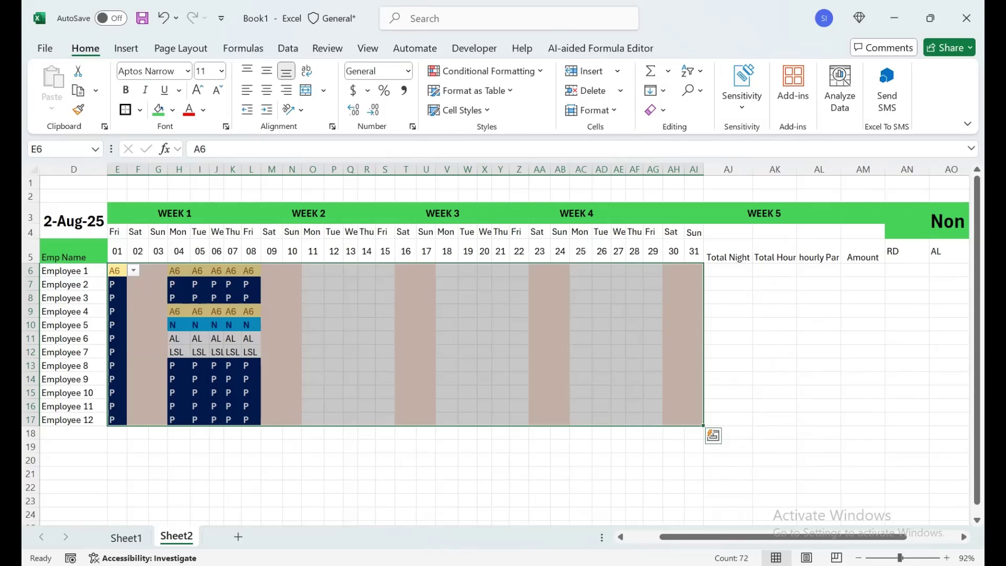
left_click(485, 70)
mouse_move(503, 99)
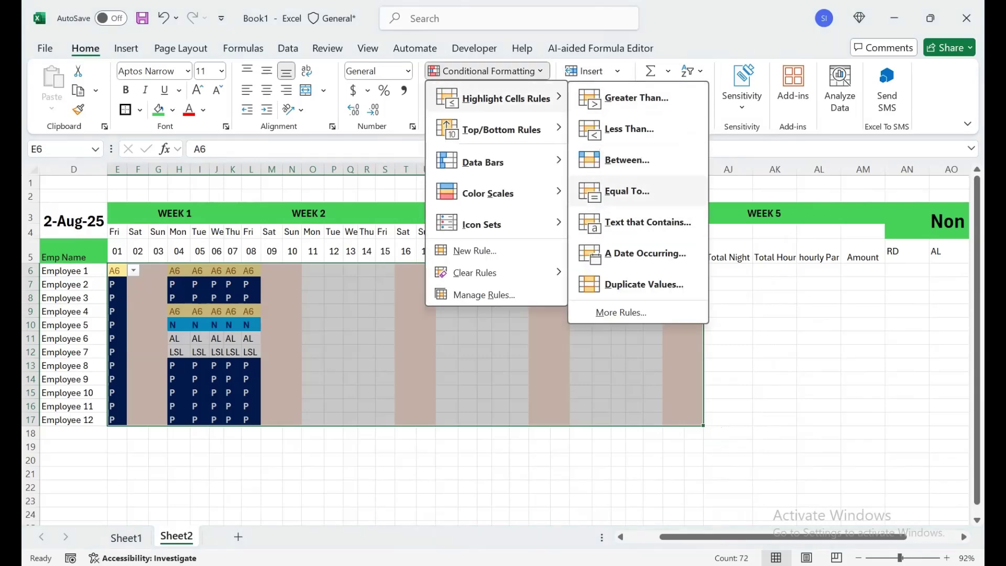
left_click(620, 190)
type("AL")
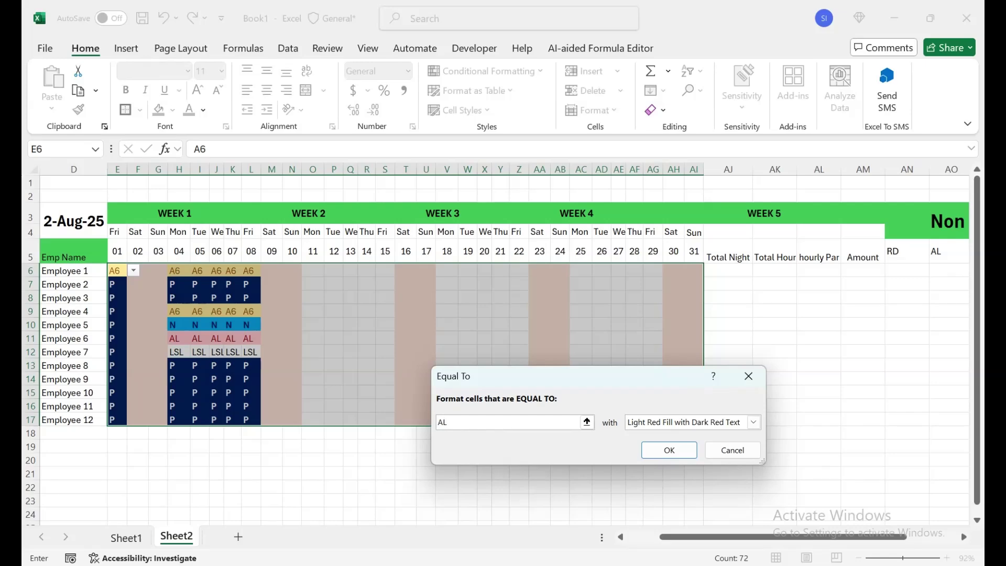
left_click(752, 422)
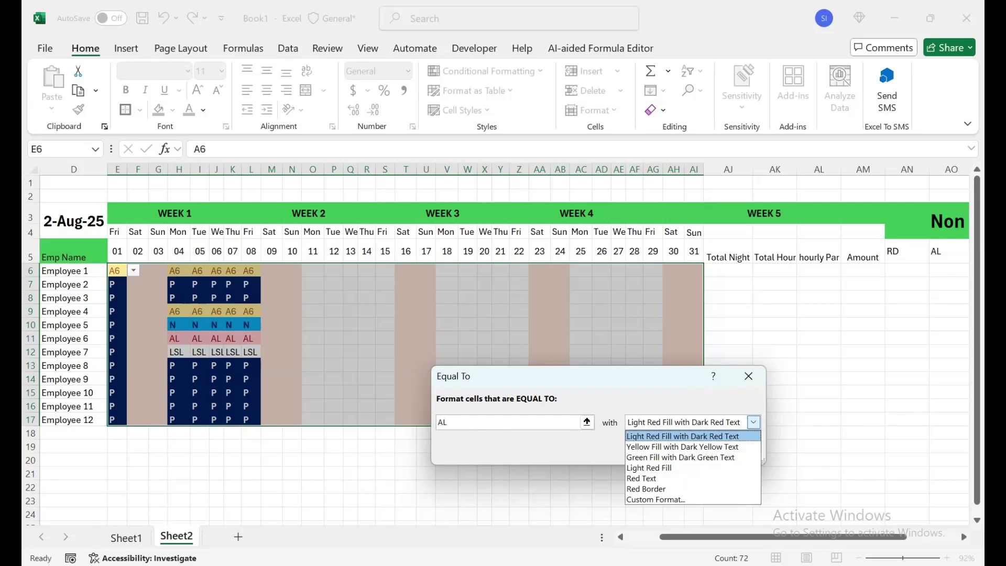
left_click(682, 436)
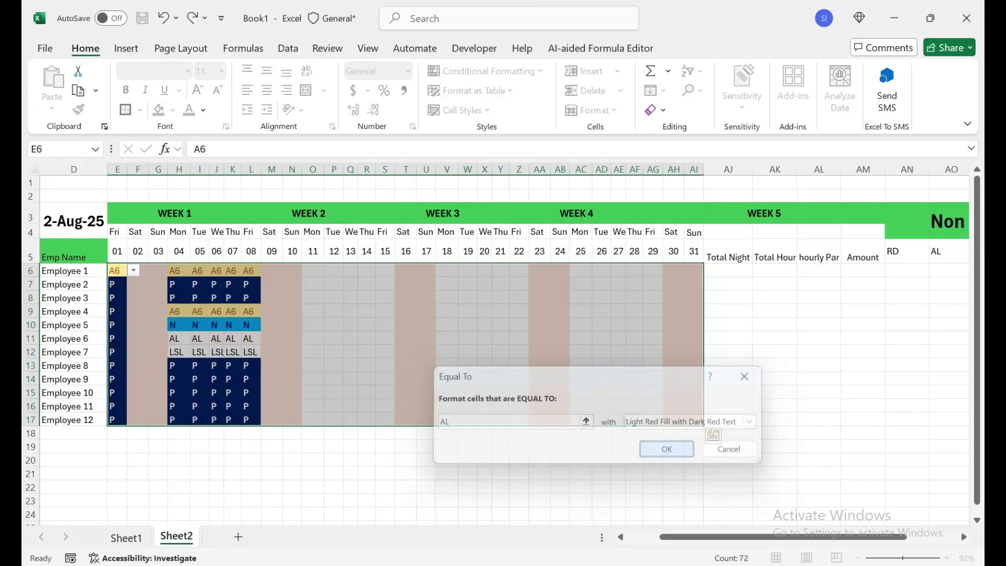
key("Return")
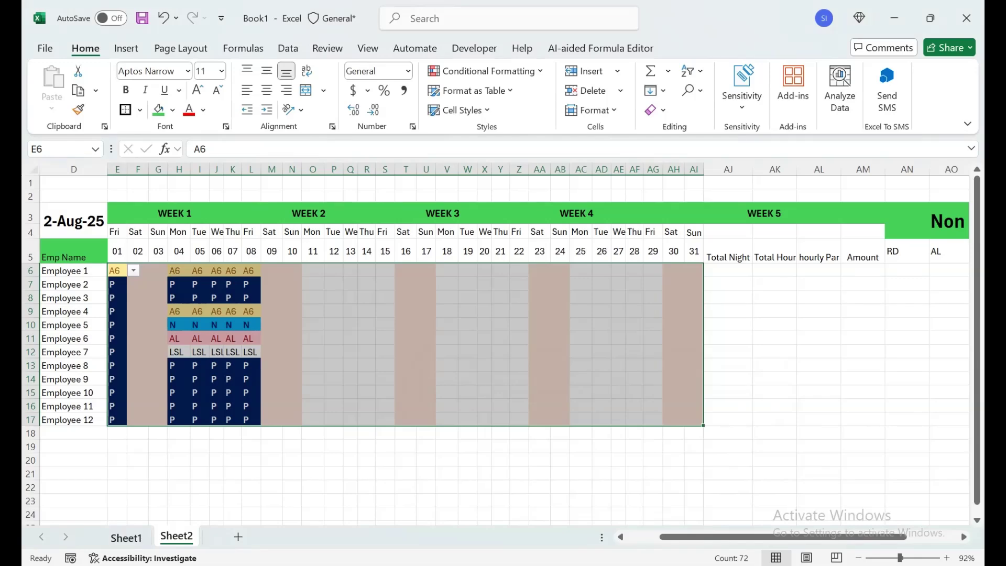
Check the Long Service Leave code on Sheet1 and set up an Equal To rule for LSL on Sheet2's roster with a custom format
left_click(126, 537)
left_click(56, 347)
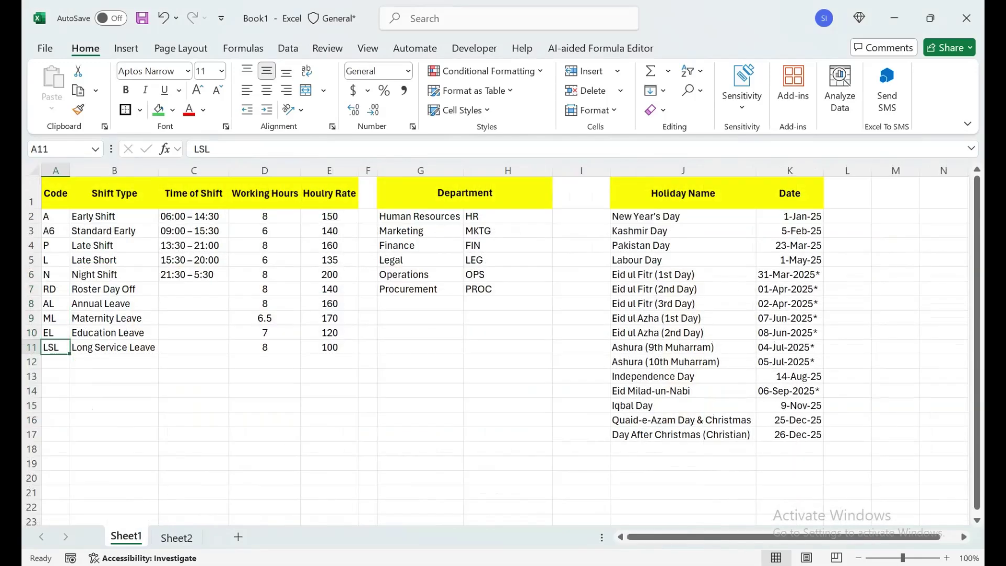
left_click(176, 537)
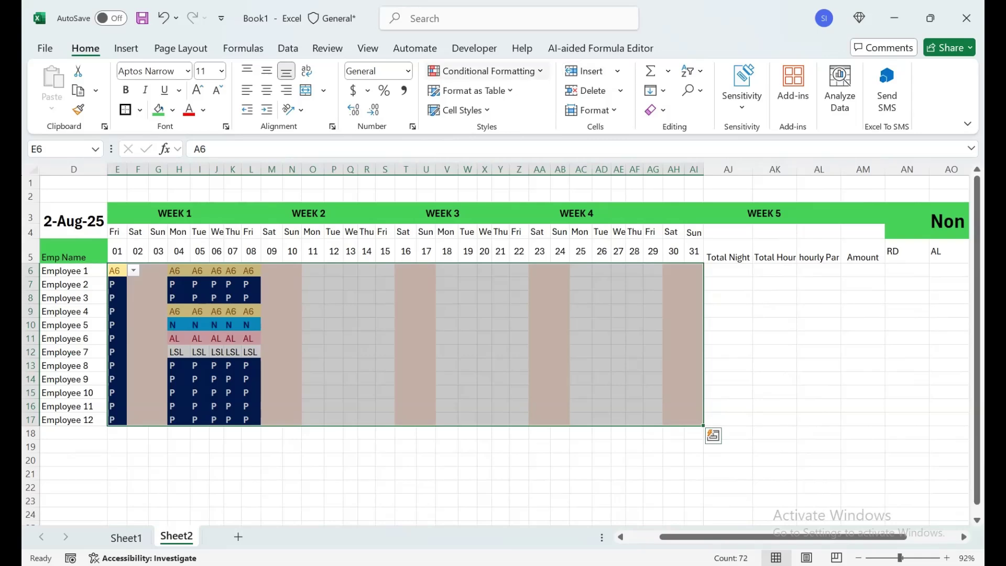
left_click(482, 71)
mouse_move(498, 98)
left_click(627, 190)
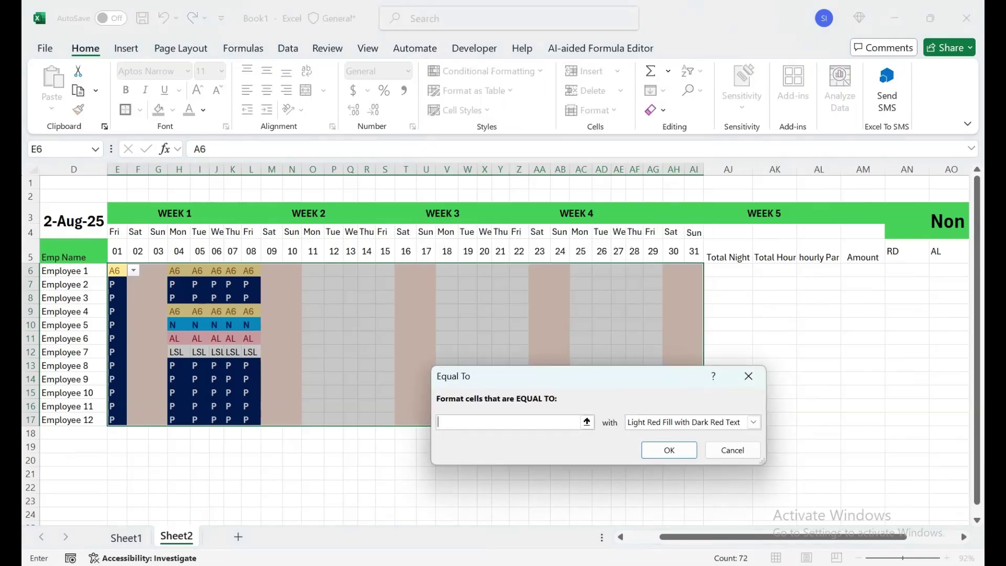
type("LSL")
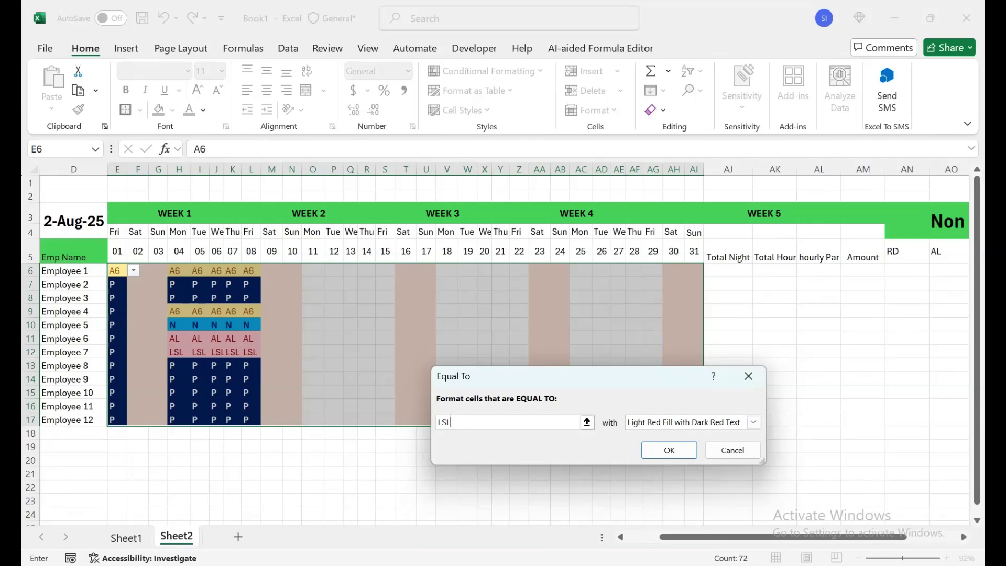
left_click(754, 422)
left_click(650, 499)
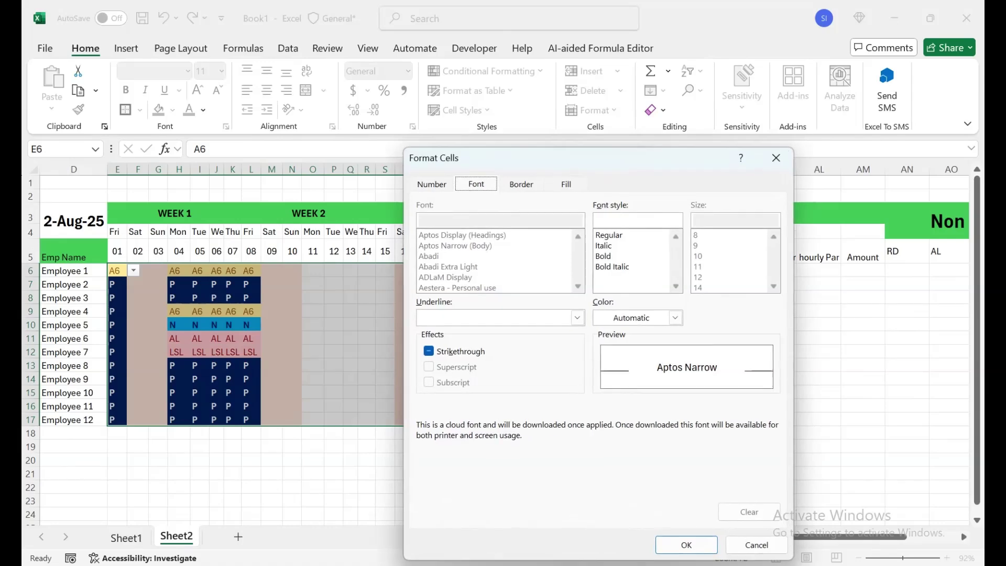
Give the LSL rule a medium green fill and bold black text, and apply it
left_click(565, 184)
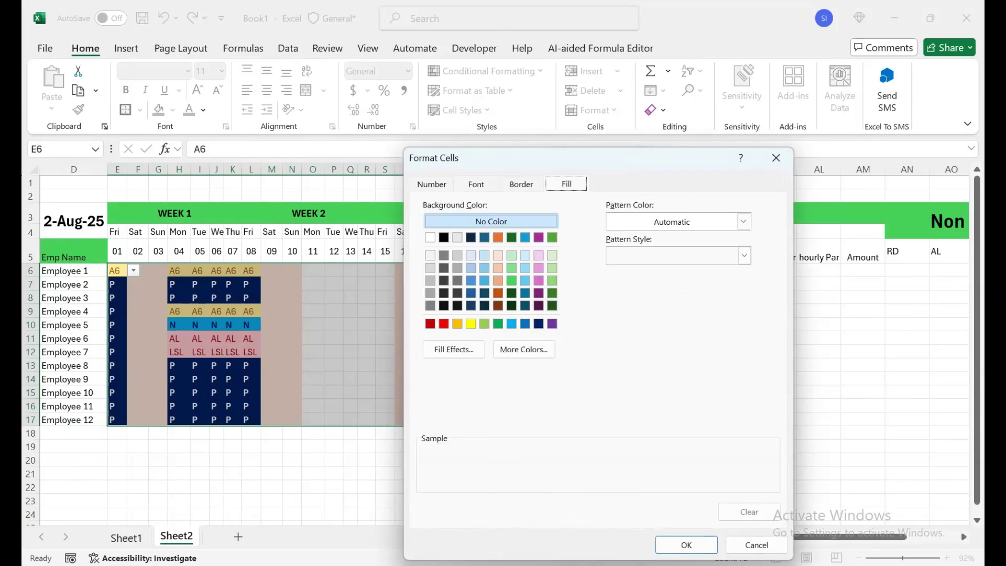
left_click(553, 269)
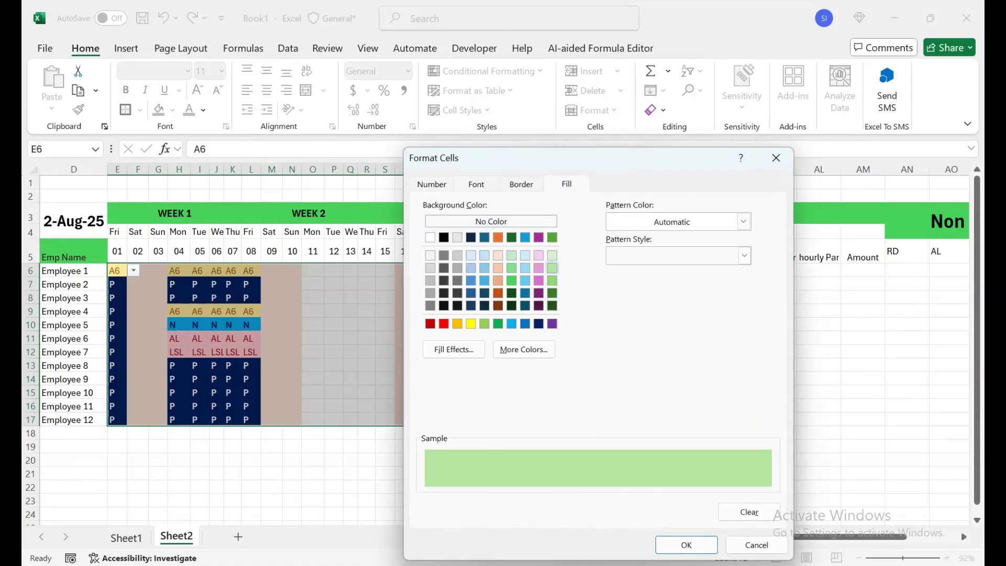
left_click(552, 281)
left_click(476, 184)
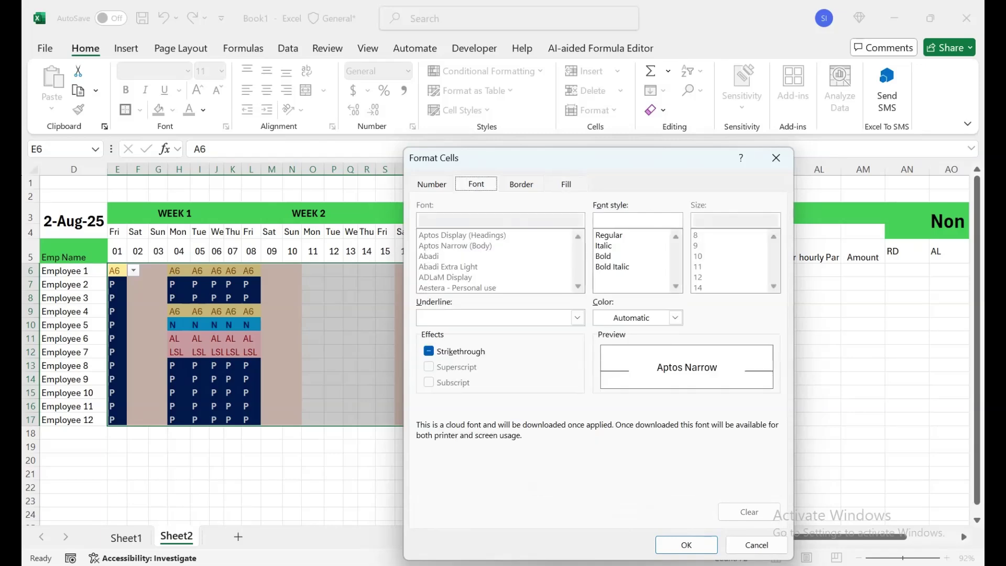
left_click(603, 255)
left_click(676, 317)
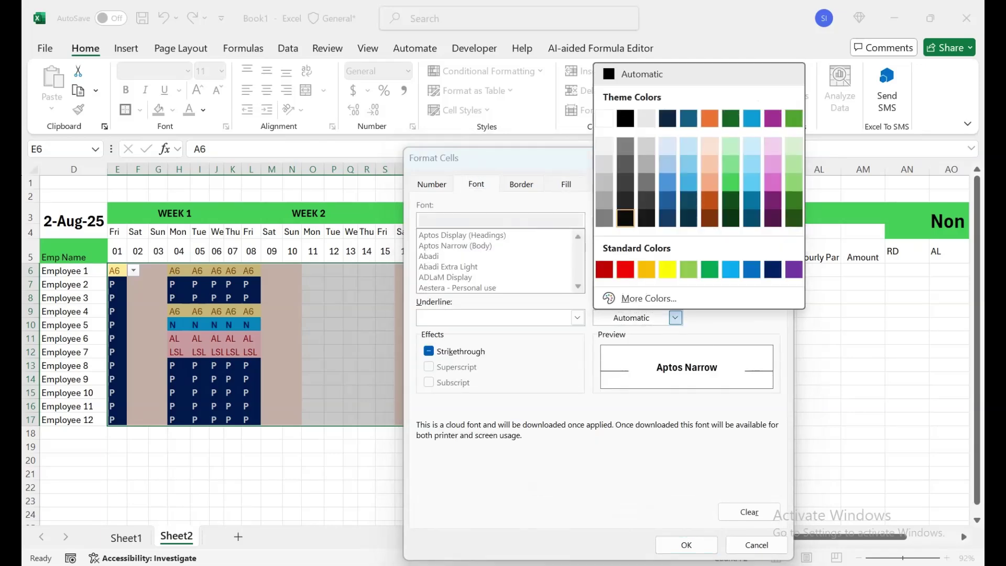
left_click(625, 119)
left_click(686, 545)
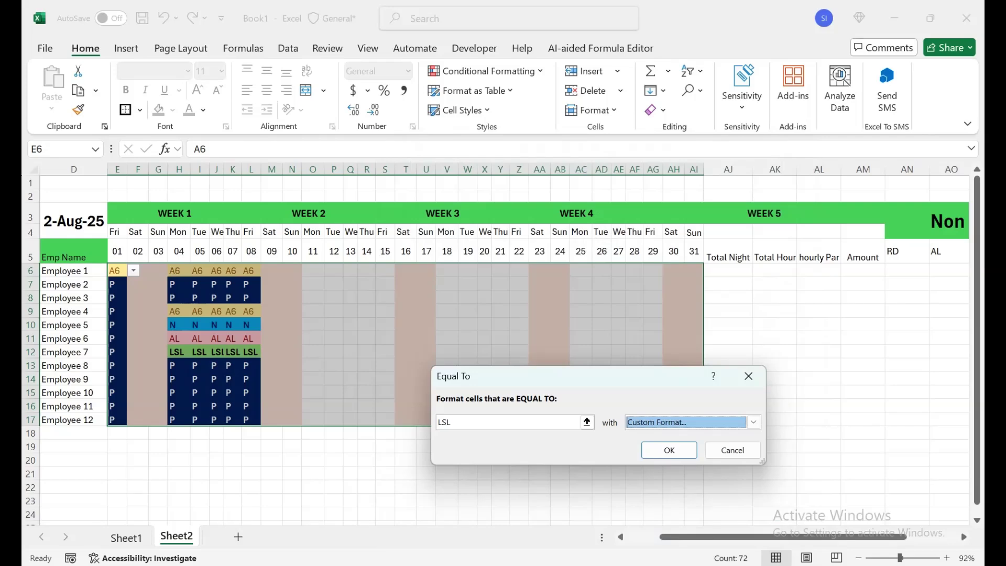
left_click(669, 450)
Assign shift code P to Employee 1 on Monday the 11th and fill it across O6:S17 for all employees through Friday the 15th
left_click(312, 270)
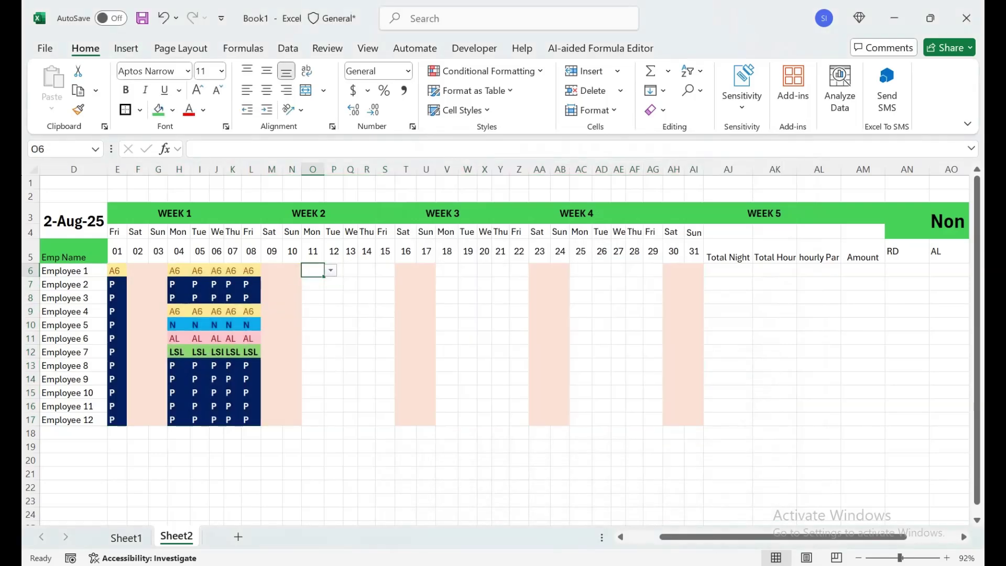
left_click(330, 270)
left_click(309, 309)
left_click_drag(323, 275, 394, 425)
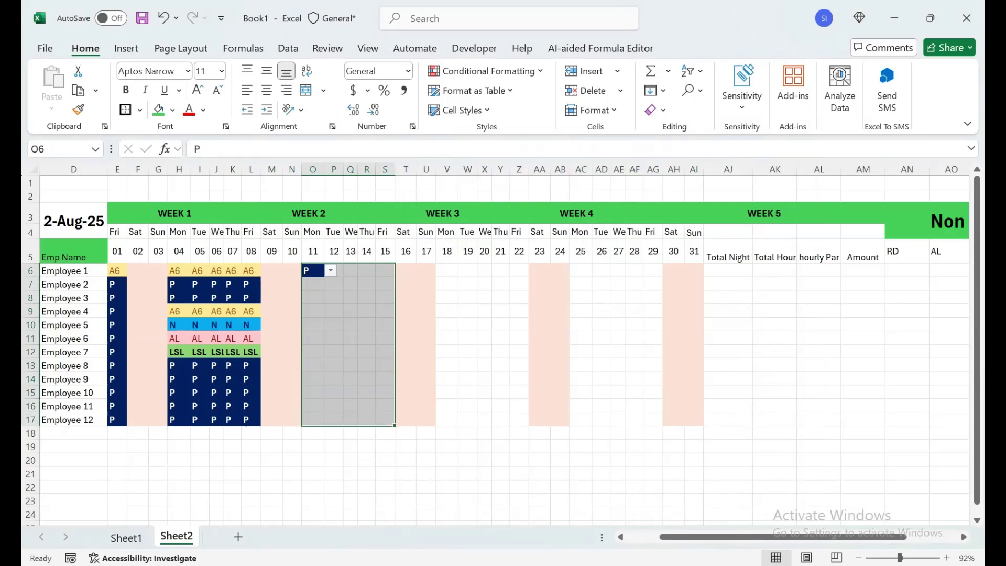
key("ctrl+r")
left_click(446, 325)
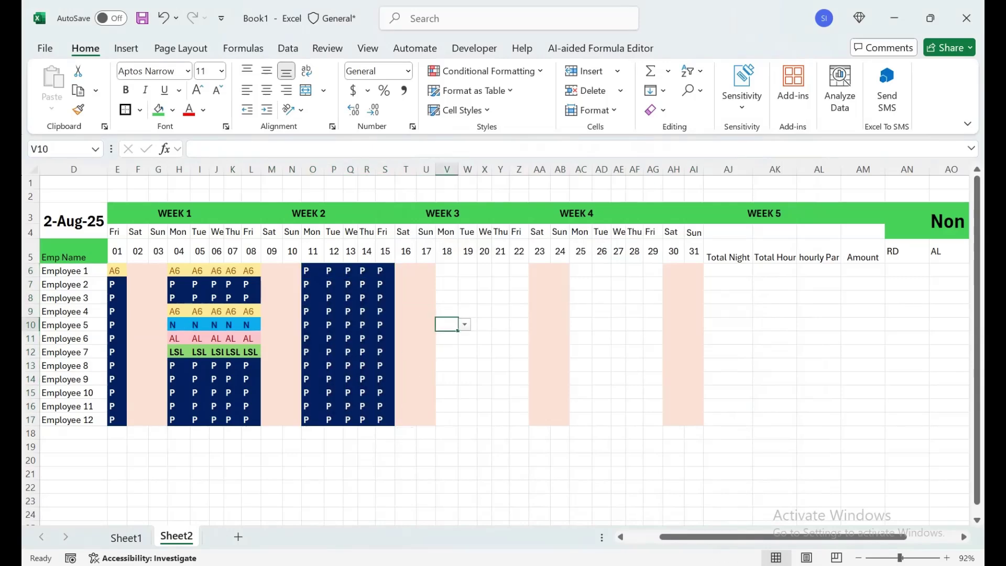
left_click_drag(447, 268, 447, 260)
left_click(464, 270)
left_click(426, 271)
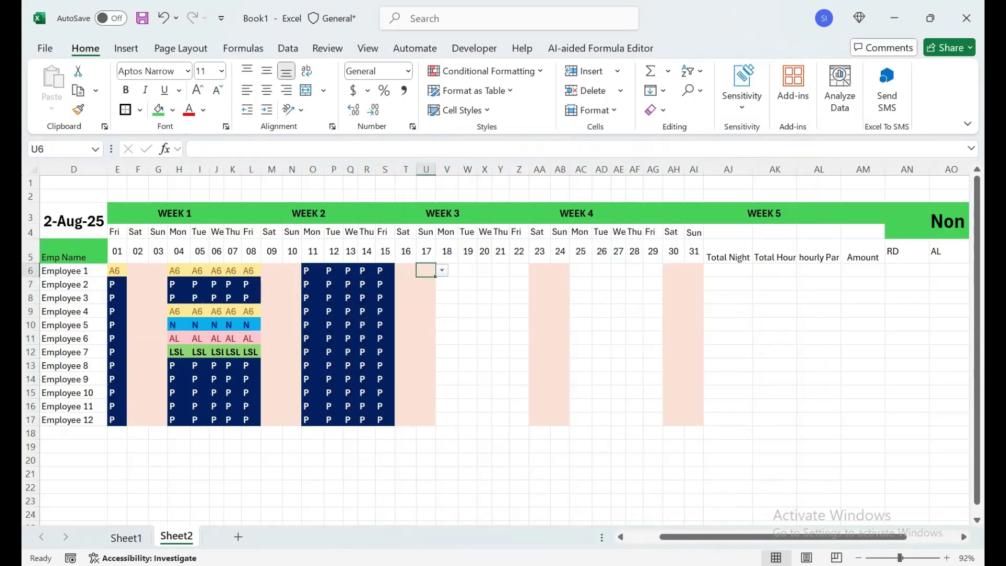
Assign shift code N to Employee 1 on Monday the 18th and fill it across V6:Z6 through Friday the 22nd
left_click(447, 270)
left_click(465, 270)
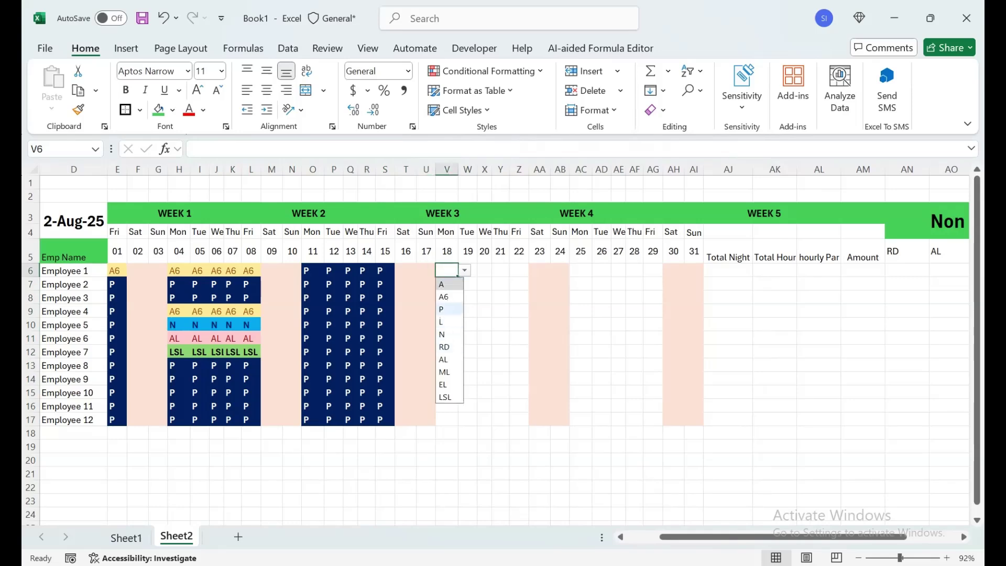
left_click(442, 334)
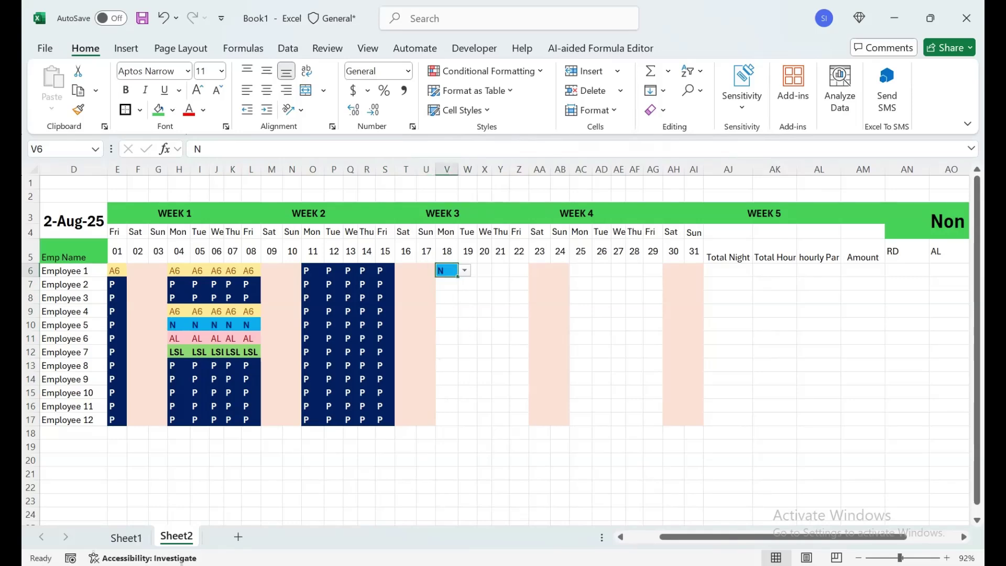
left_click_drag(447, 270, 519, 271)
key("ctrl+v")
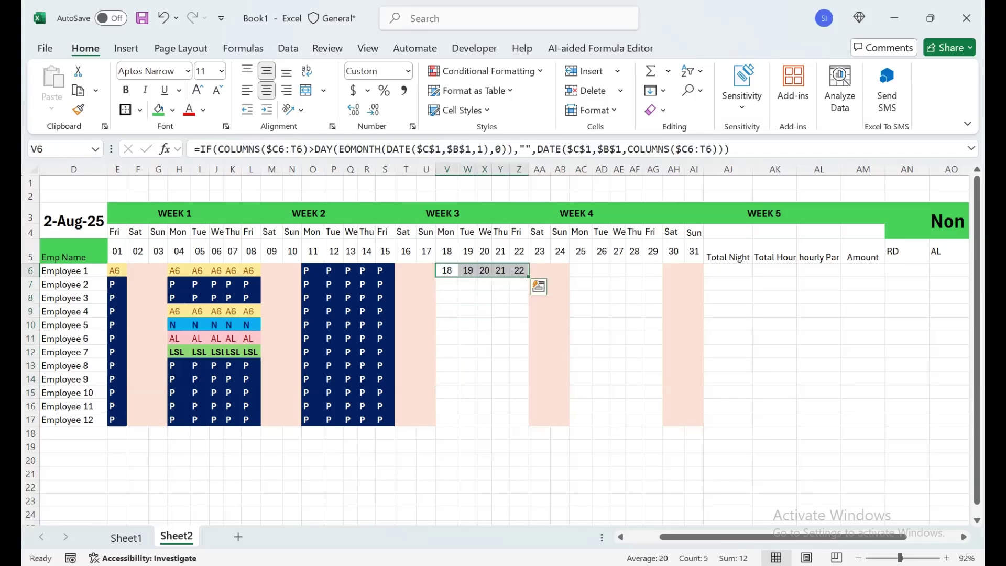
key("ctrl+z")
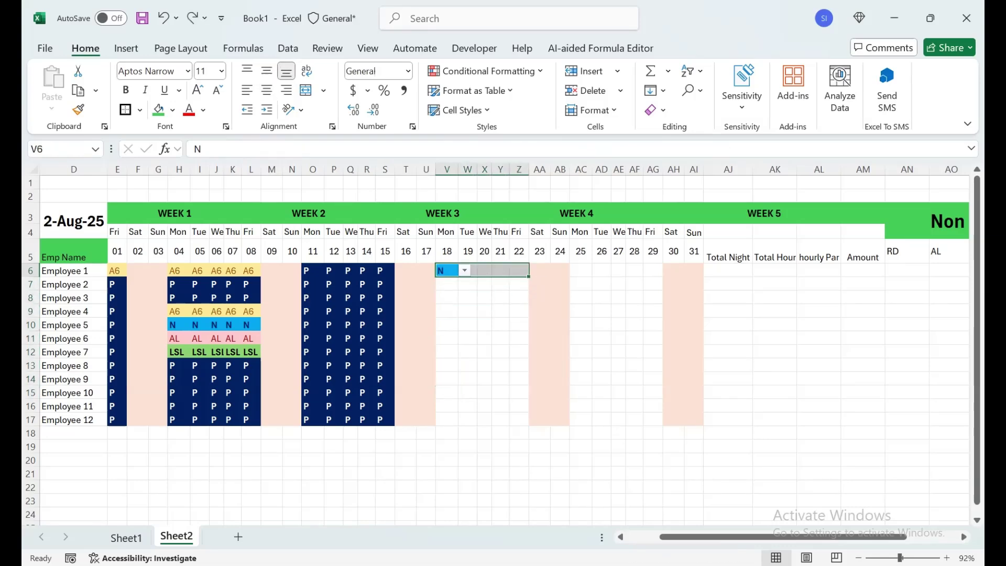
key("ctrl+r")
Assign shift code A6 to Employee 2 on Monday the 18th and fill it across V7:Z7 through Friday the 22nd
left_click(468, 284)
left_click(446, 284)
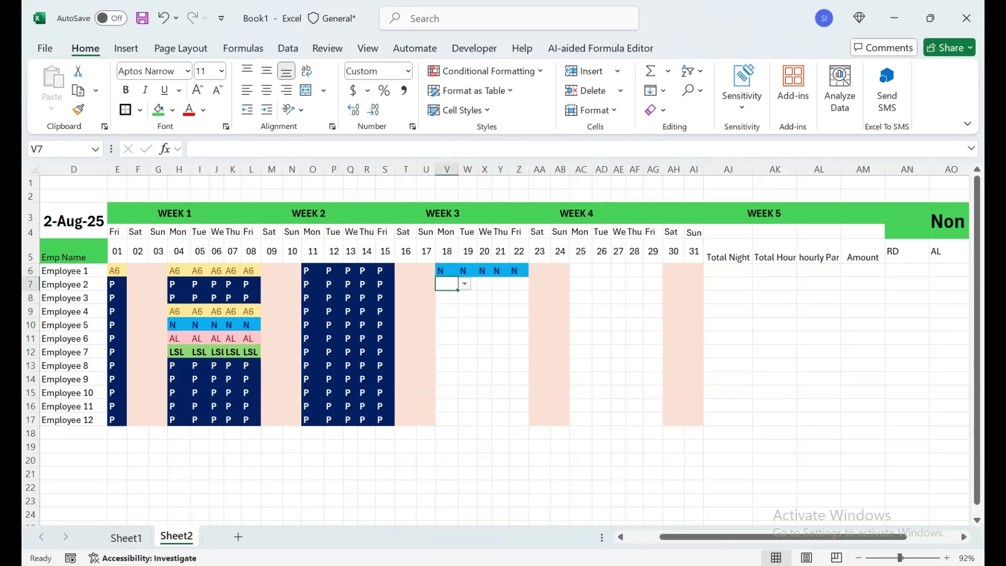
left_click(464, 284)
left_click(446, 310)
left_click_drag(447, 285, 518, 285)
key("ctrl+r")
Assign shift code P to Employee 3 on Monday the 18th and fill it across V8:Z17 for Employees 3 to 12
left_click(447, 298)
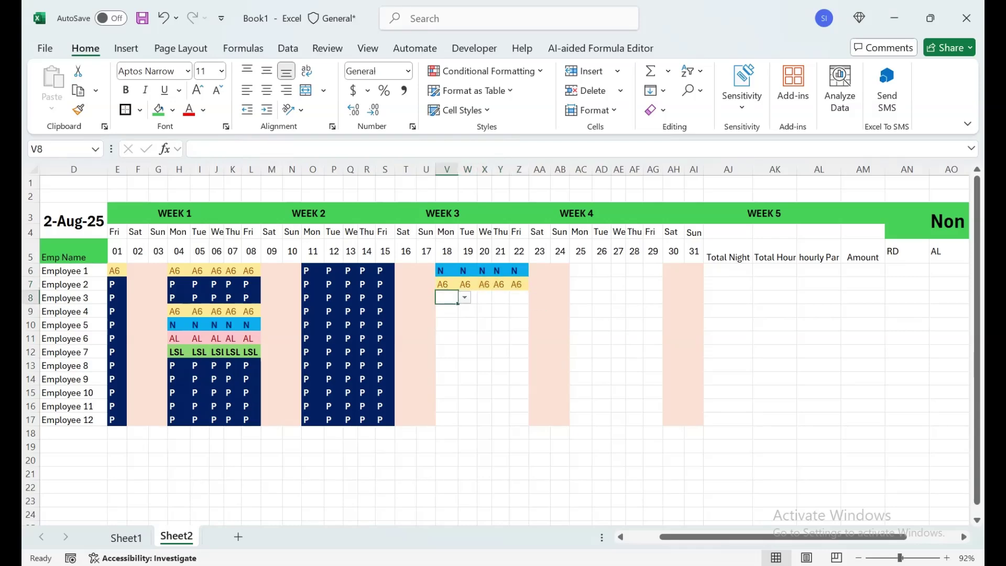
left_click(464, 297)
left_click(448, 335)
left_click_drag(446, 298, 519, 420)
key("ctrl+d")
key("ctrl+r")
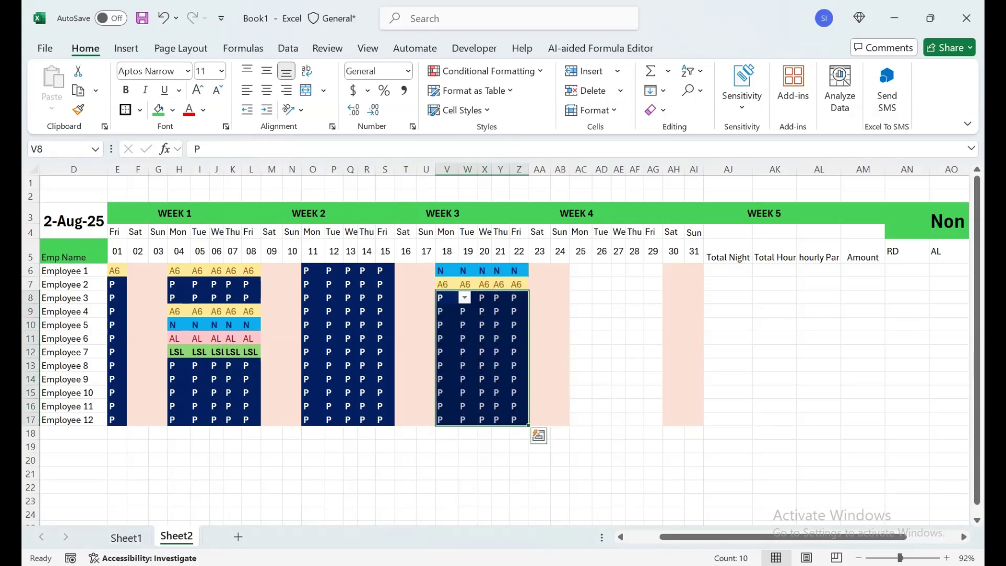
left_click(634, 298)
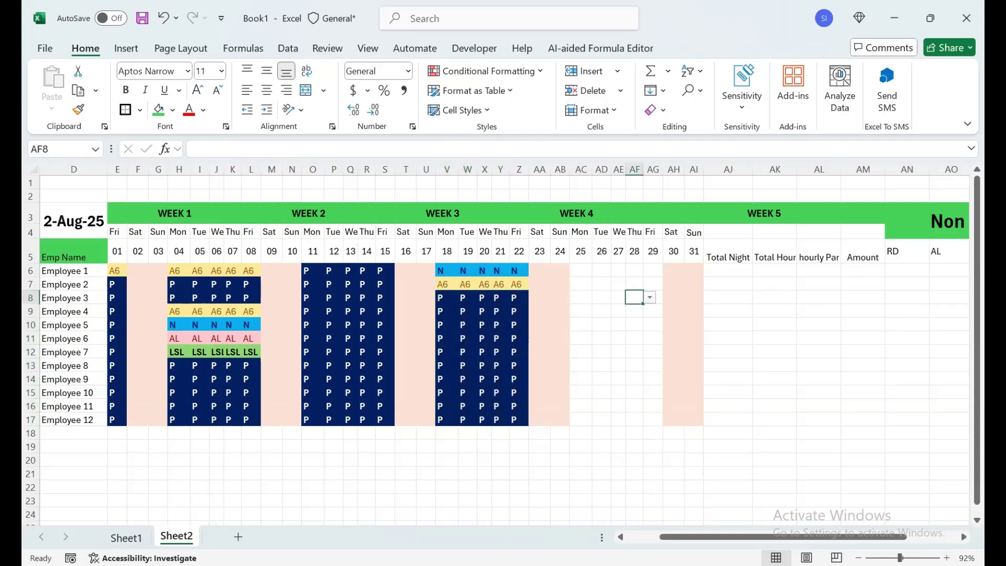
Count Employee 1's night shifts under Total Night in AJ6 with =COUNTIF(E6:AI6,"N")
left_click(728, 271)
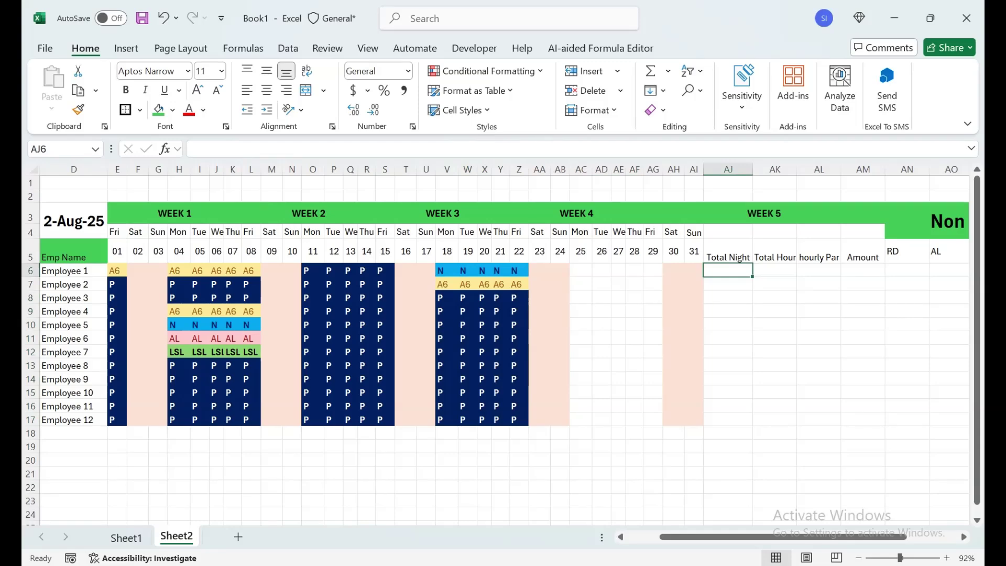
type("=countif")
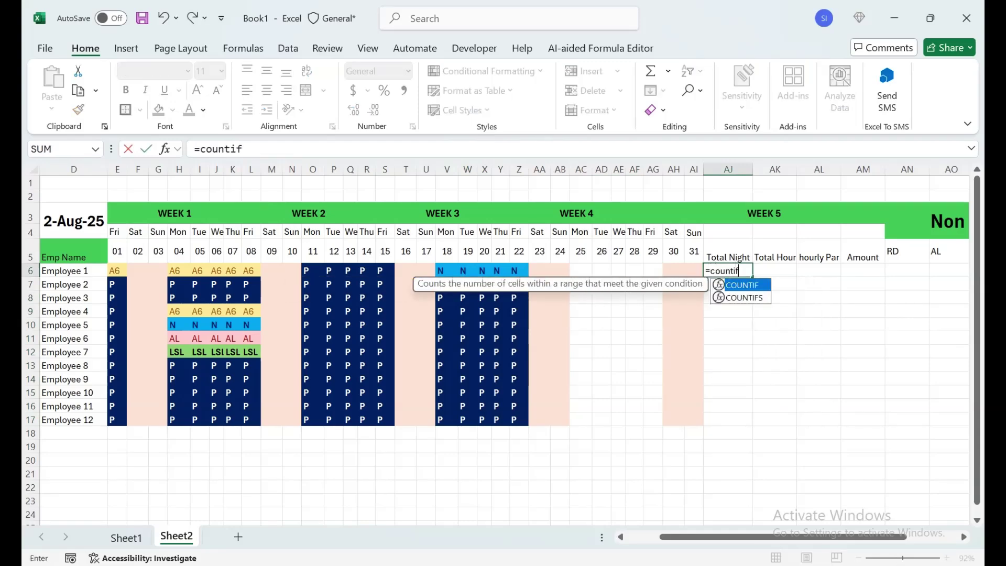
key("Tab")
key("Left")
key("Left")
left_click_drag(693, 270, 110, 270)
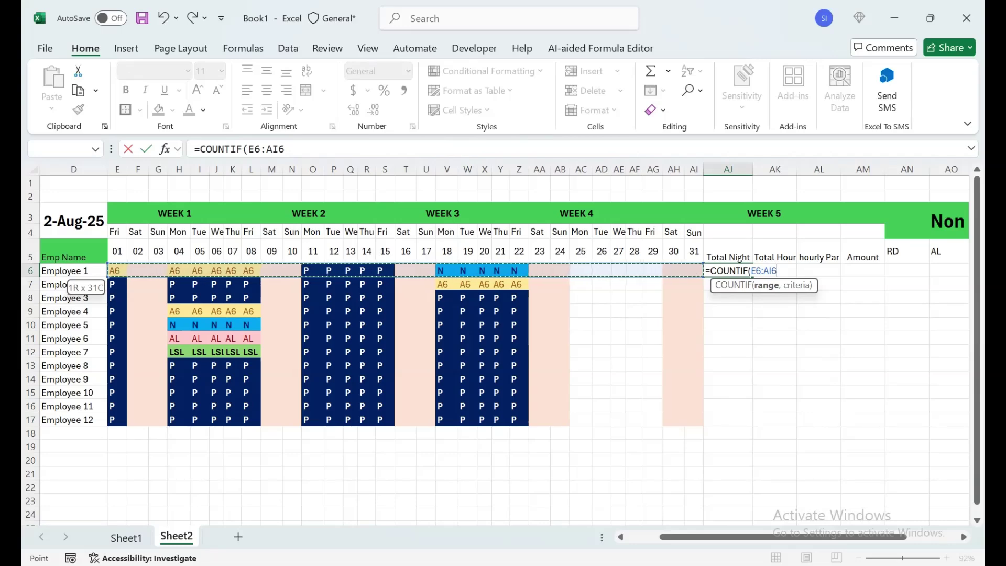
type(",\"")
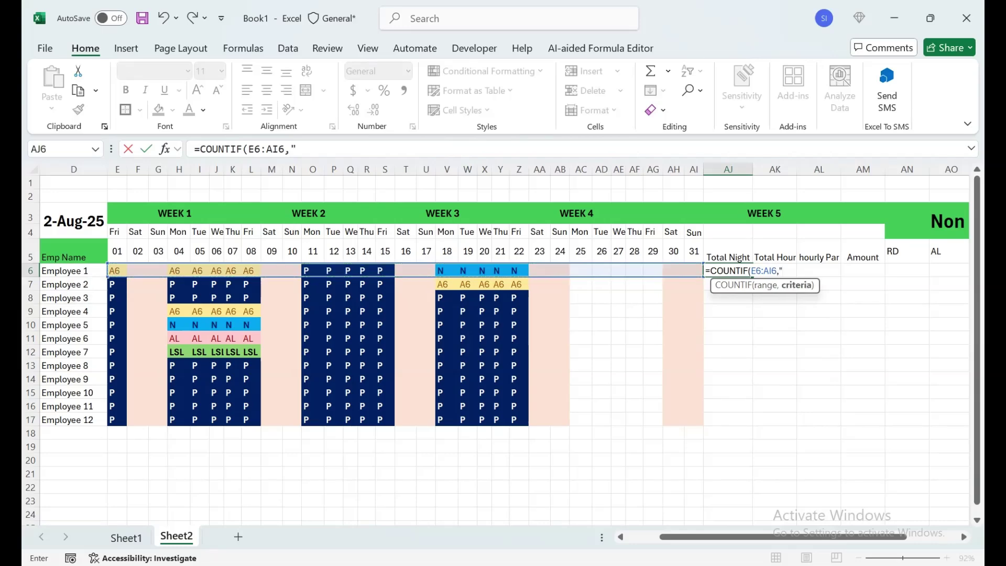
type("N\")")
key("Return")
Fill the Total Night formula from AJ6 down to AJ17 for all employees
key("Up")
key("shift+Down")
key("shift+Down")
key("shift+Down")
key("shift+Down")
key("shift+Down")
key("shift+Down")
key("shift+Down")
key("shift+Down")
key("shift+Down")
key("shift+Down")
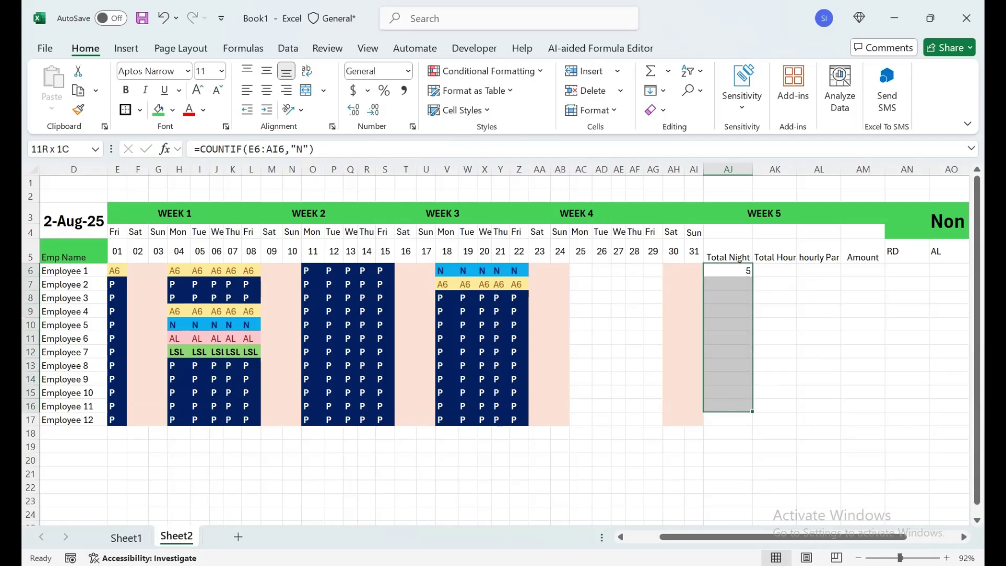
key("shift+Down")
key("ctrl+d")
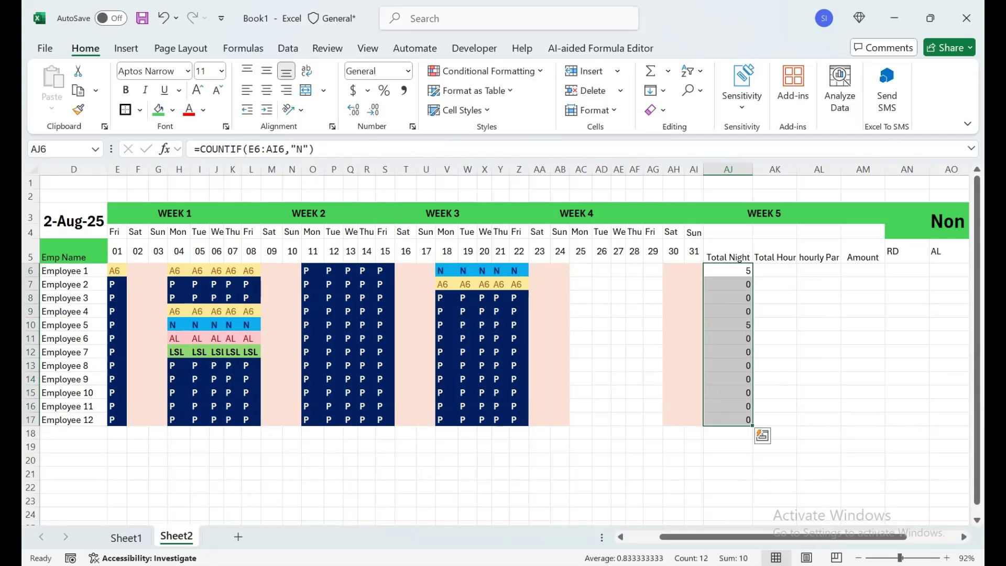
Fit the Total Hours column to its heading and begin the AK6 formula with =SUMPRODUCT(COUNTIF(E6:AI6, over Employee 1's shifts
double_click(797, 169)
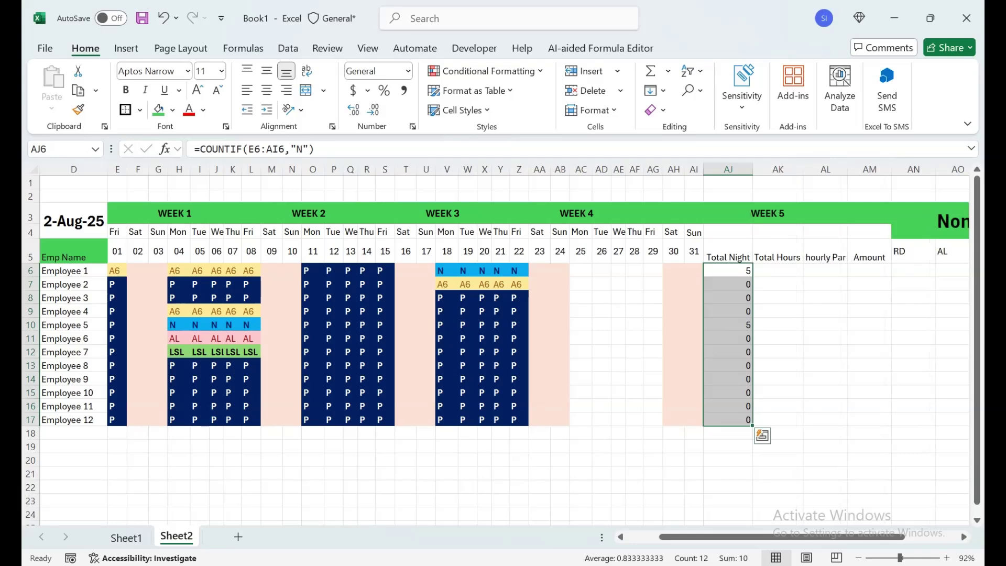
left_click(776, 270)
scroll(503, 351, "right", 1)
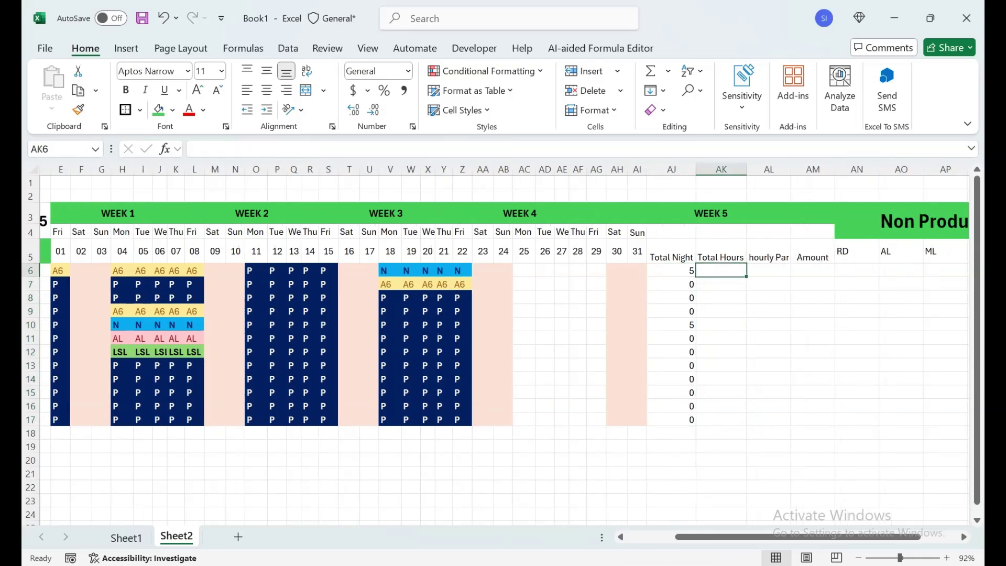
type("=sumprod")
key("Tab")
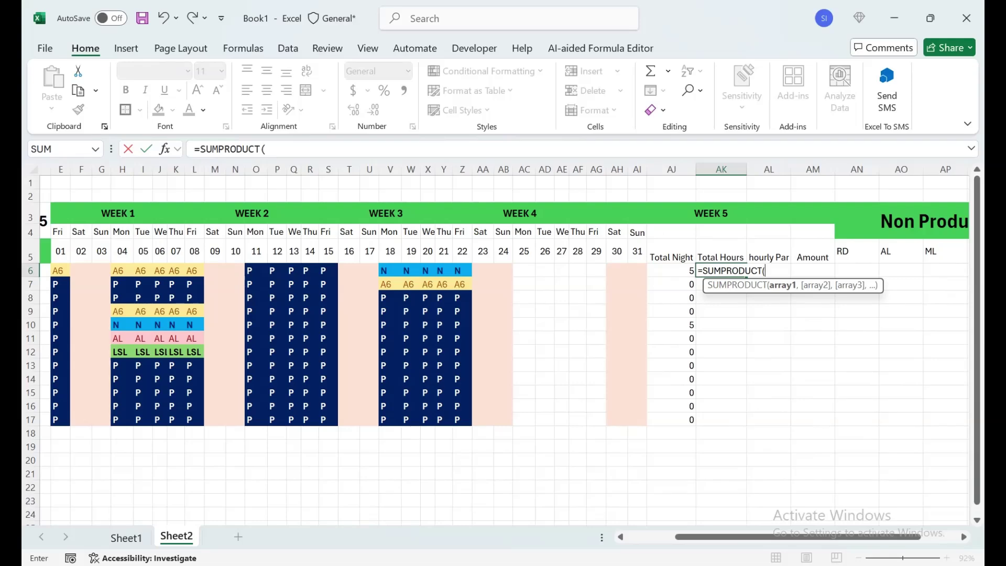
type("cp")
key("BackSpace")
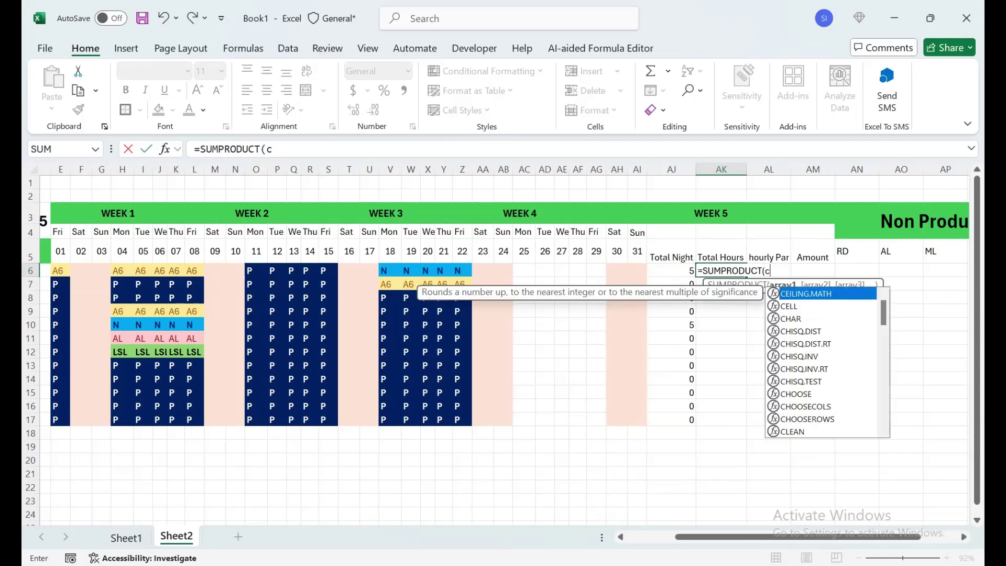
key("Escape")
type("COUNTIF(")
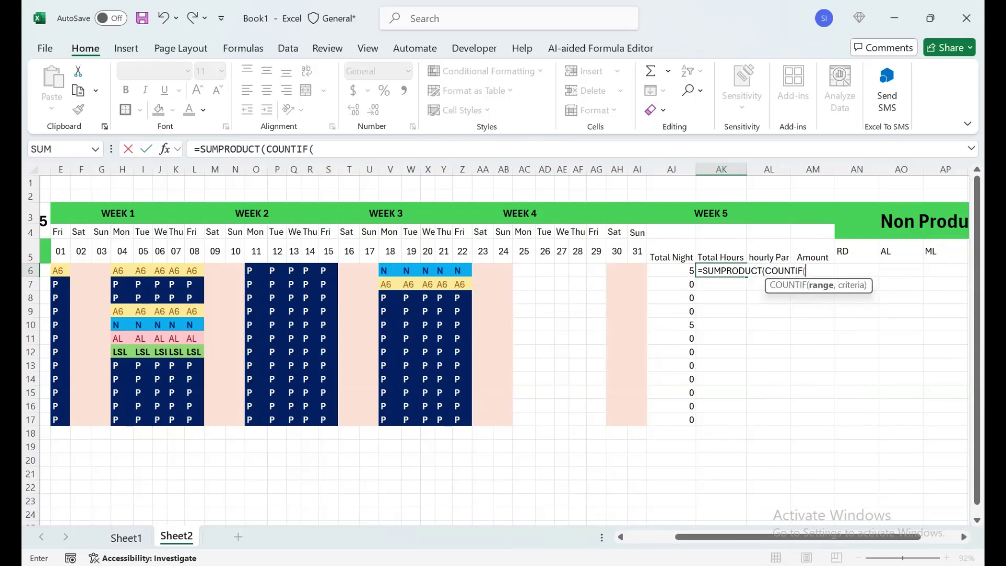
left_click_drag(637, 270, 544, 271)
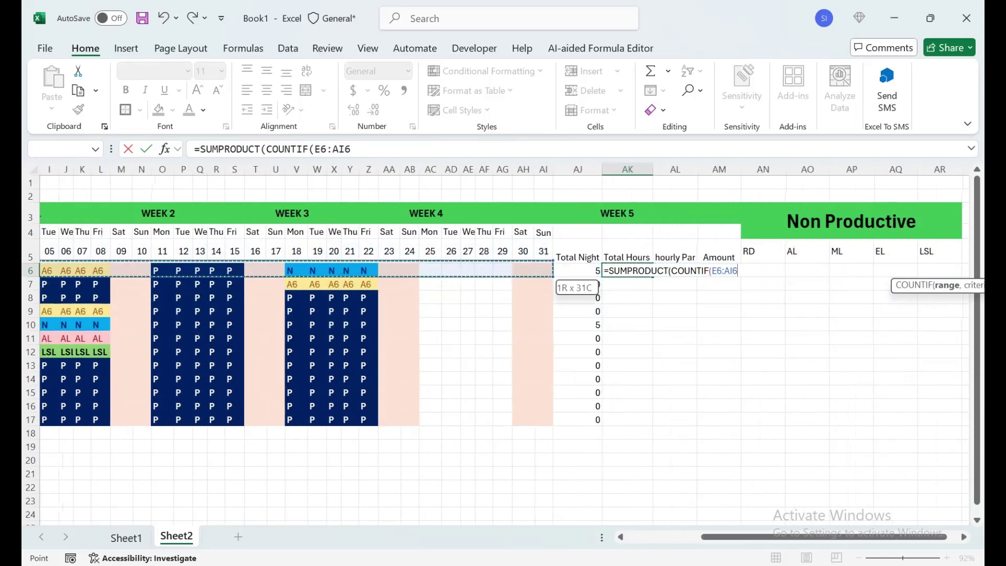
type(",")
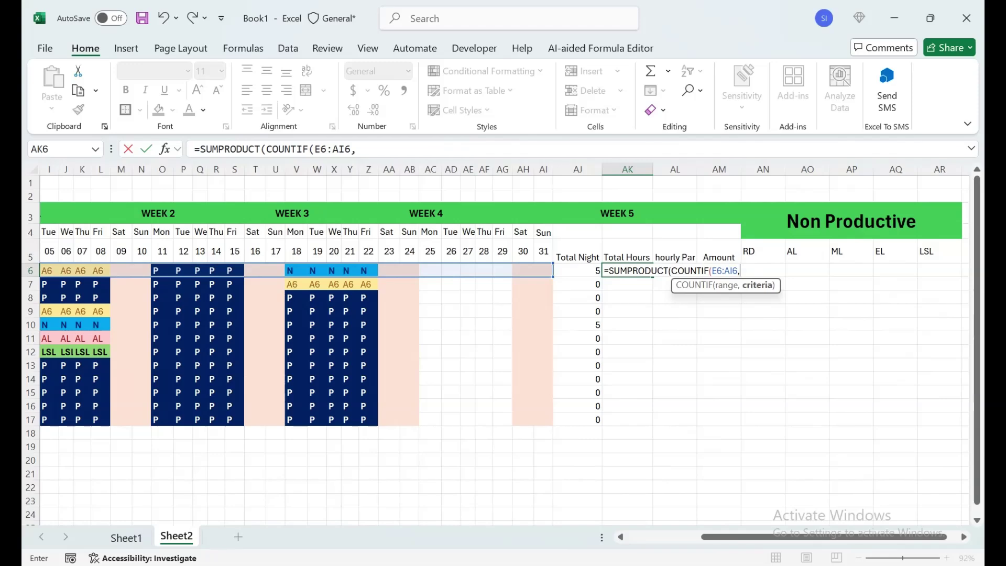
Complete AK6's formula with codes Sheet1!$A$2:$A$11 multiplied by working hours Sheet1!$D$2:$D$11, and fill it down to AK17
left_click(126, 538)
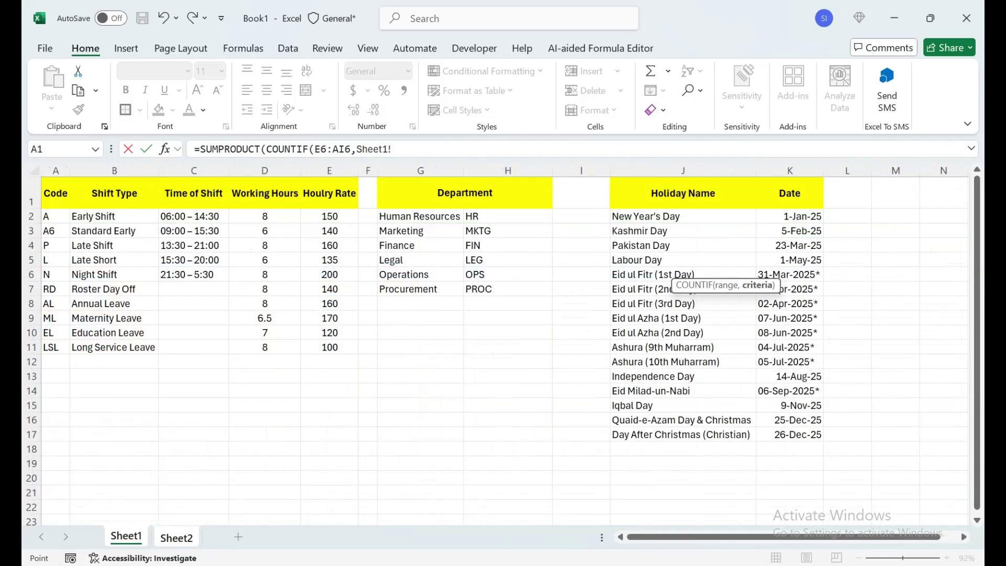
left_click_drag(53, 216, 52, 347)
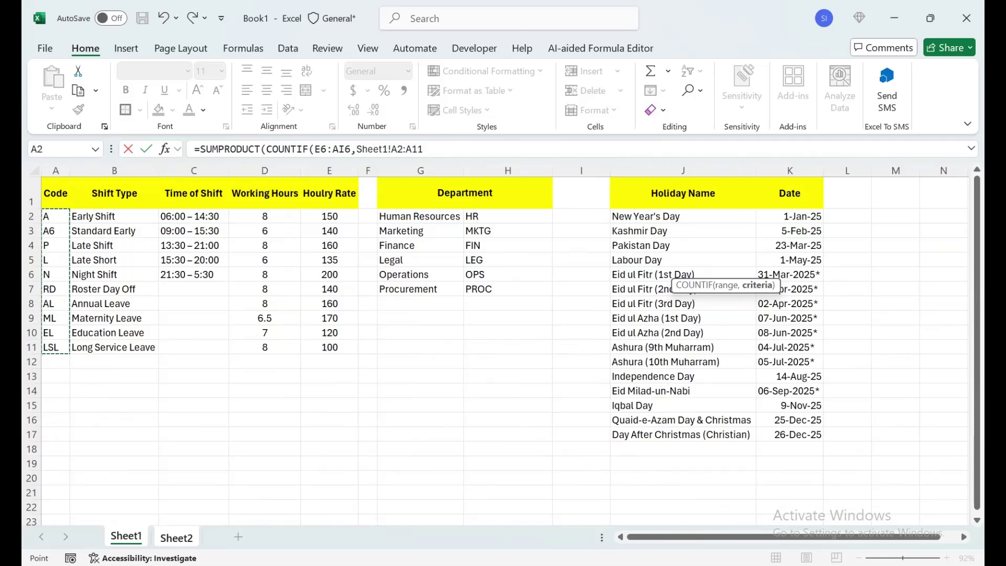
key("F4")
type(")*")
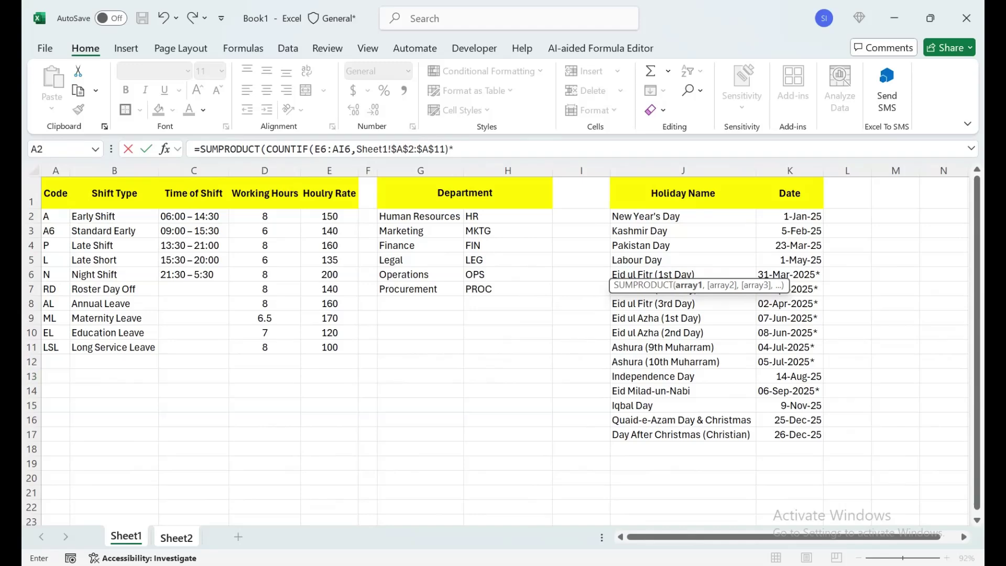
left_click_drag(273, 218, 299, 349)
key("F4")
type(")")
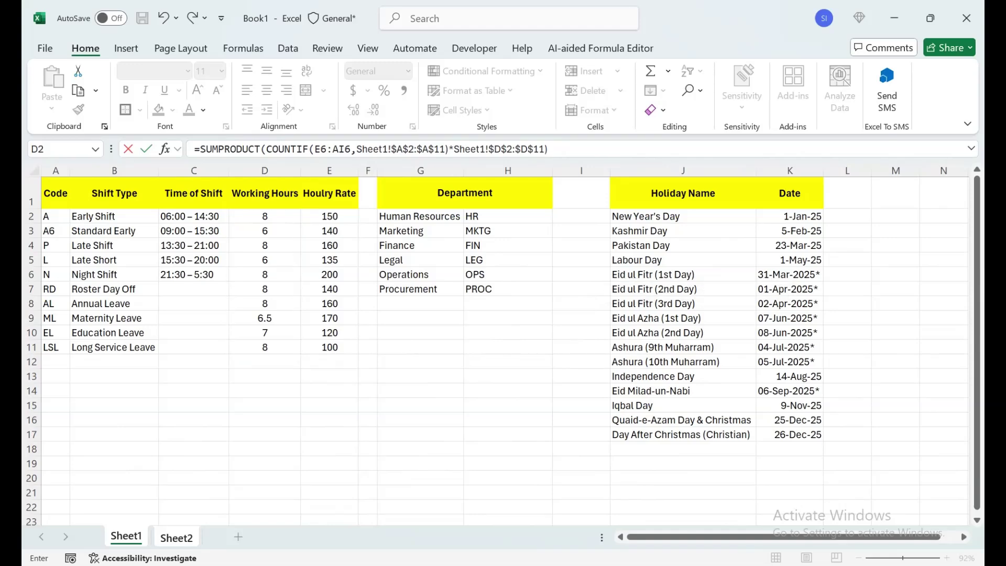
key("Return")
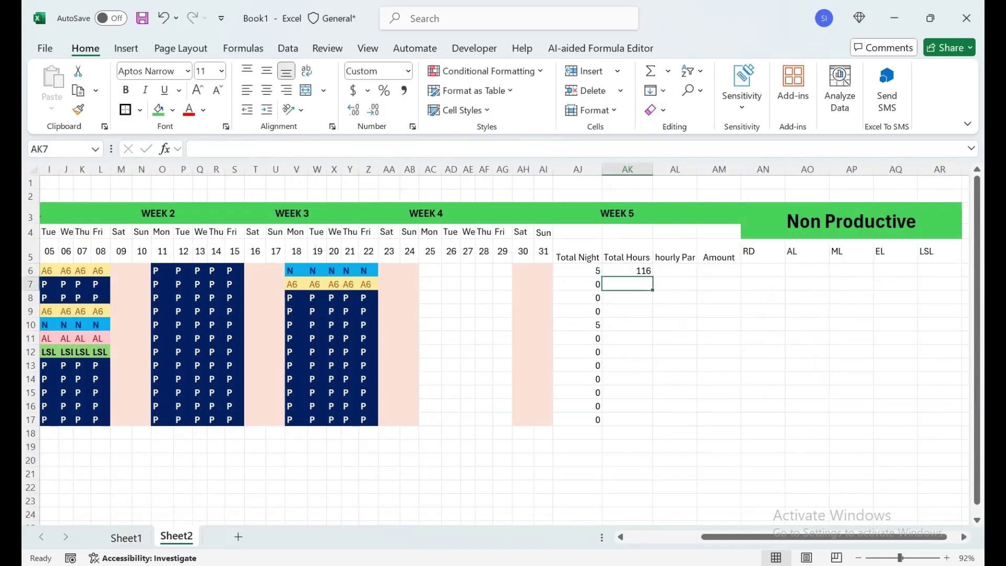
left_click(627, 270)
left_click_drag(652, 277, 652, 422)
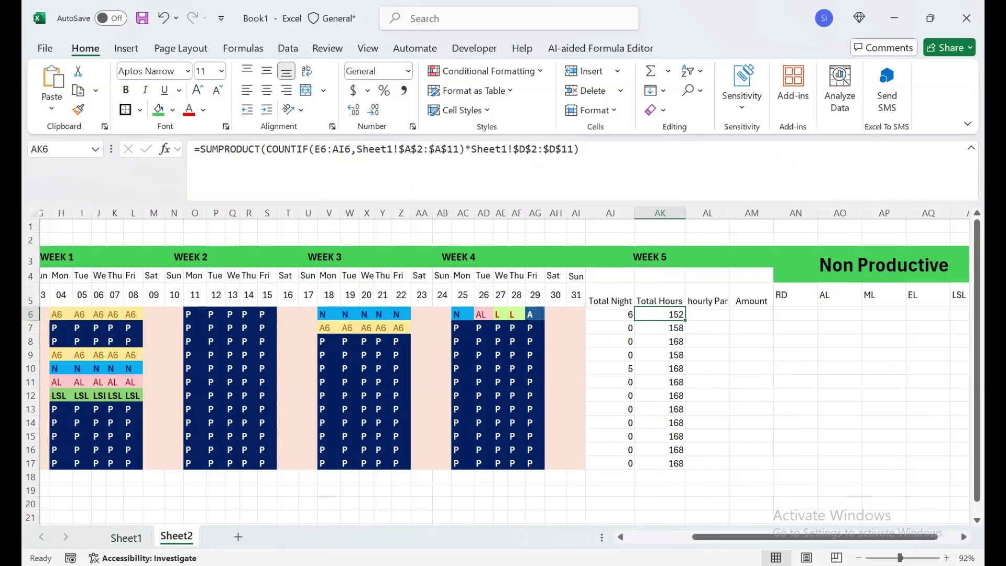
Review the Total Hours formula in AK6 and the Working Hours range D2:D11 on Sheet1
key("F2")
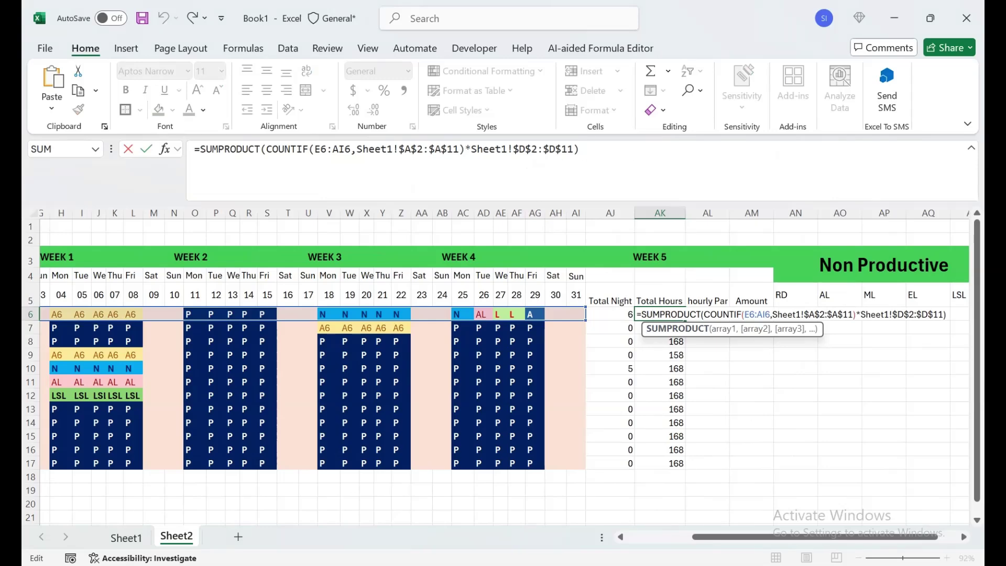
key("Return")
left_click(127, 537)
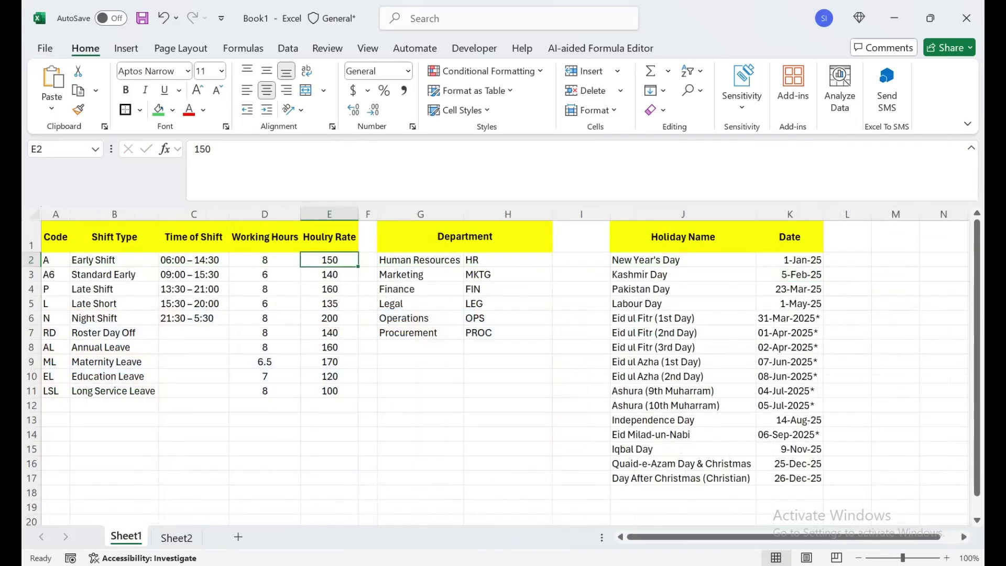
left_click_drag(265, 260, 265, 391)
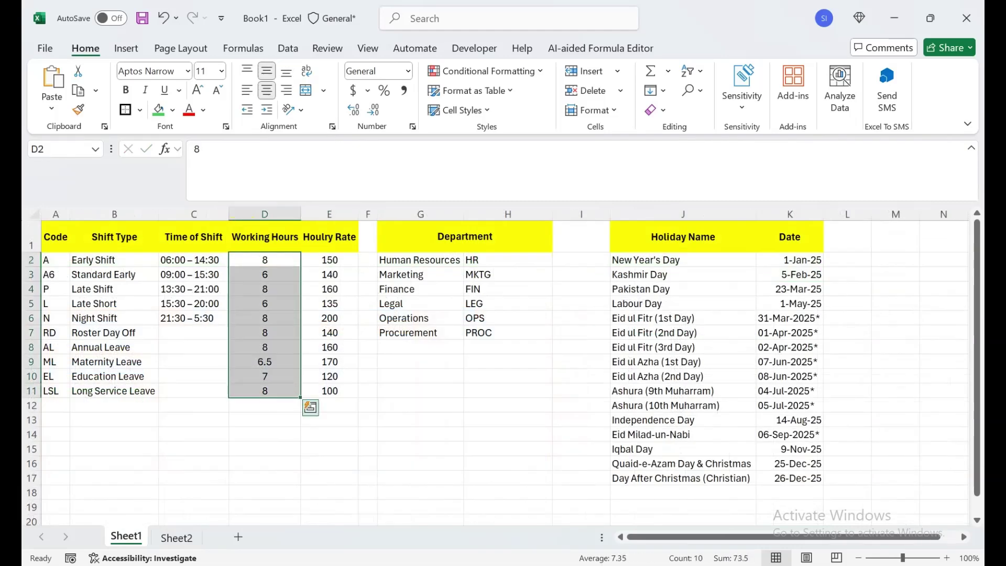
Extend the SUMPRODUCT formula in Sheet2's AK6 by multiplying it with the hourly rates in Sheet1!$E$2:$E$11
left_click(177, 537)
double_click(663, 315)
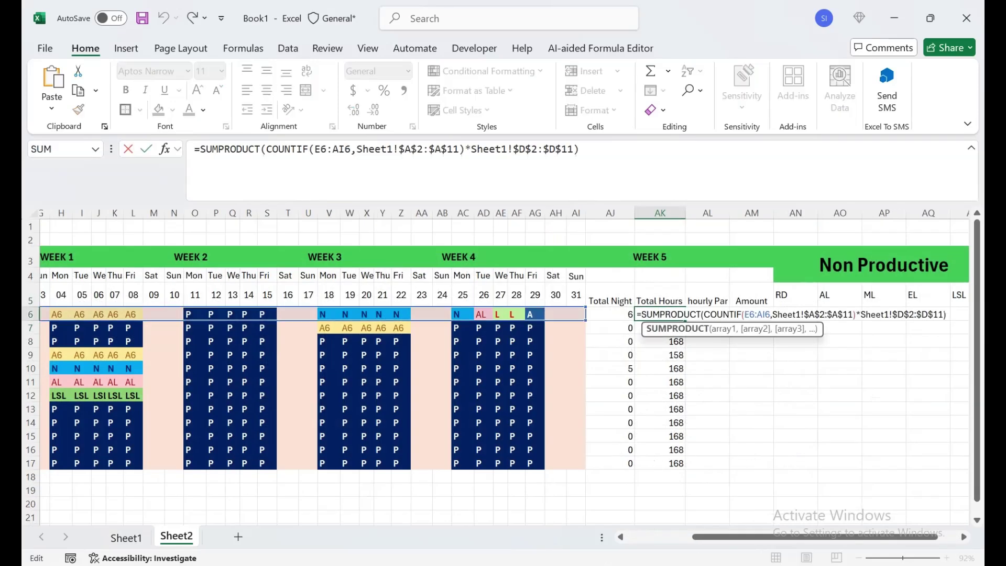
left_click(943, 314)
type("*")
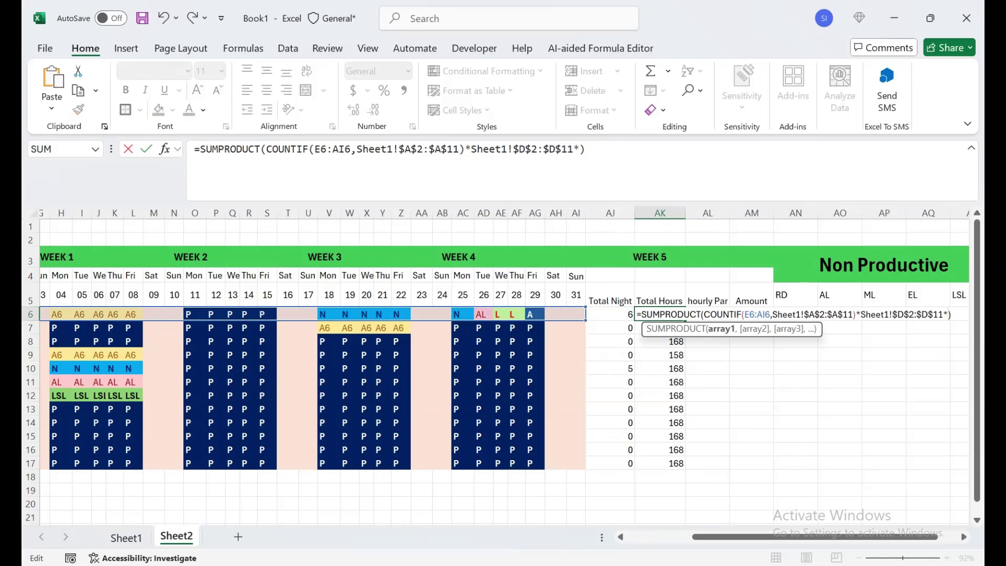
left_click(126, 538)
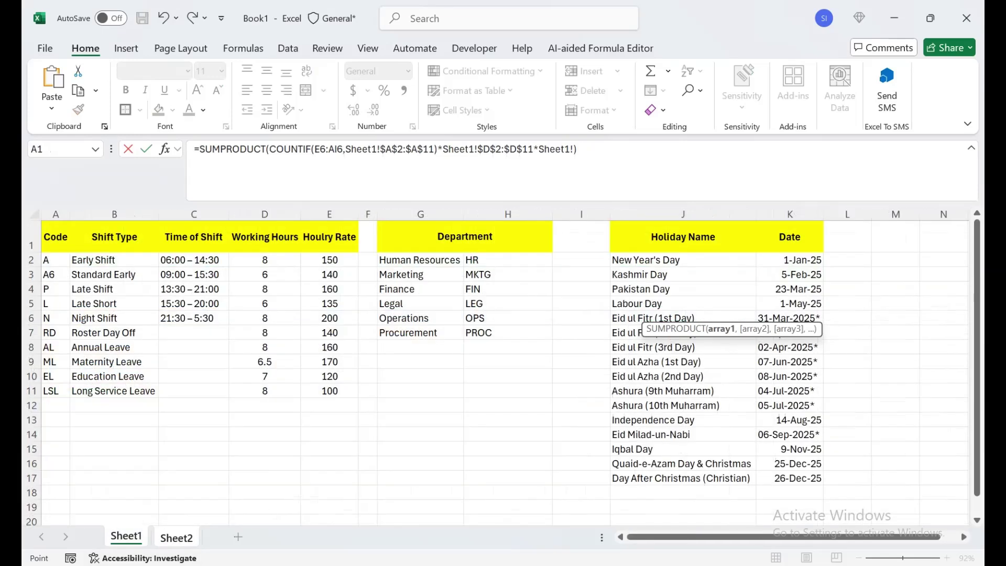
left_click_drag(330, 260, 330, 392)
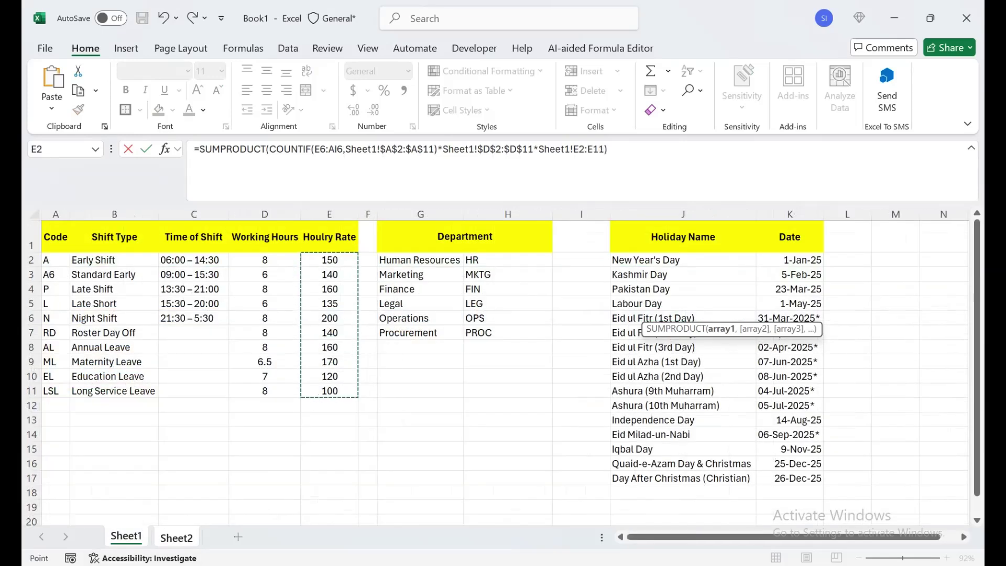
key("F4")
key("Return")
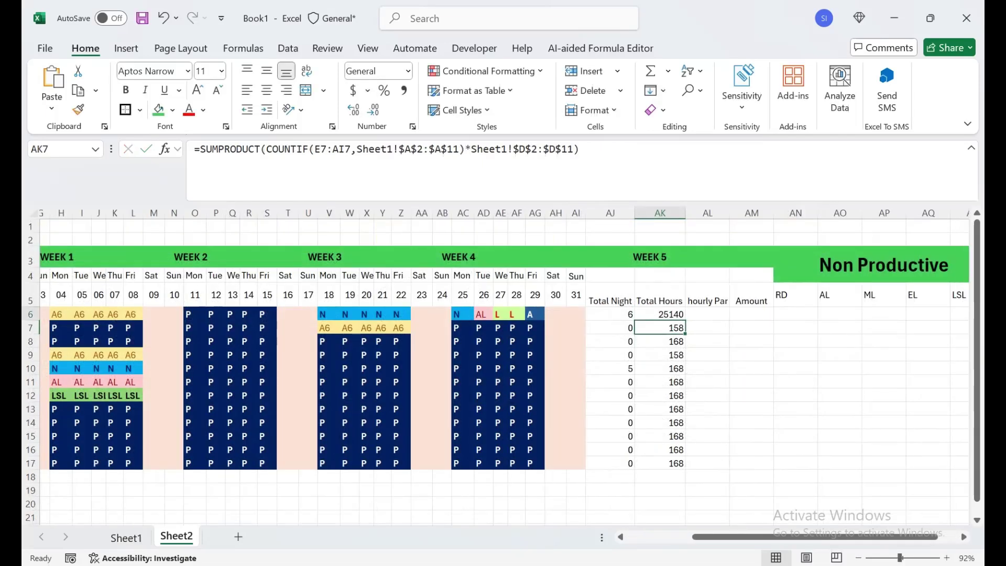
Try filling AK6's formula down to AK17, and undo both the fill and the hourly-rate multiplication in AK6
key("Up")
double_click(685, 320)
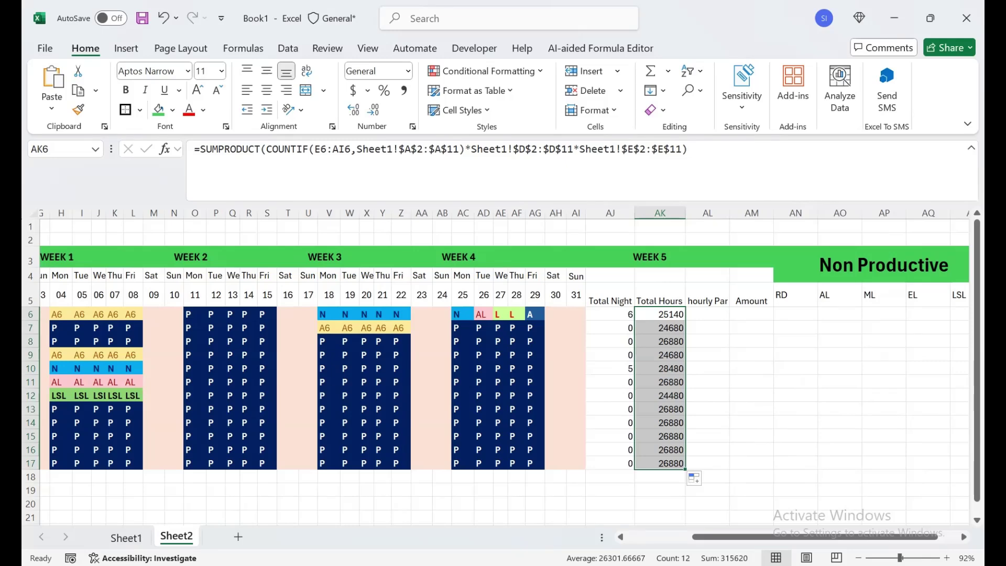
key("ctrl+z")
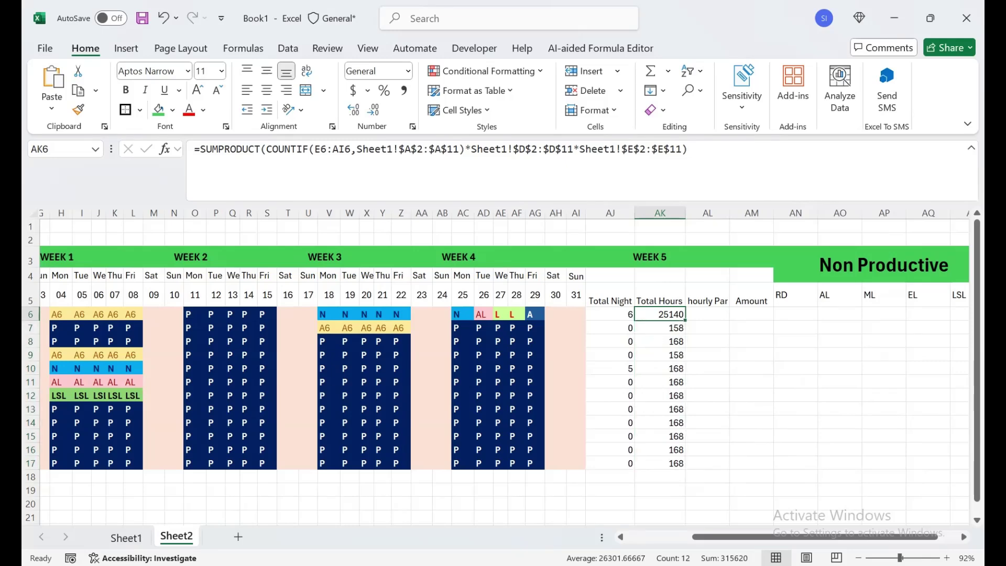
key("ctrl+z")
Delete the hourly Par heading in AL5 and move the Amount heading from AM5 into its place
double_click(671, 314)
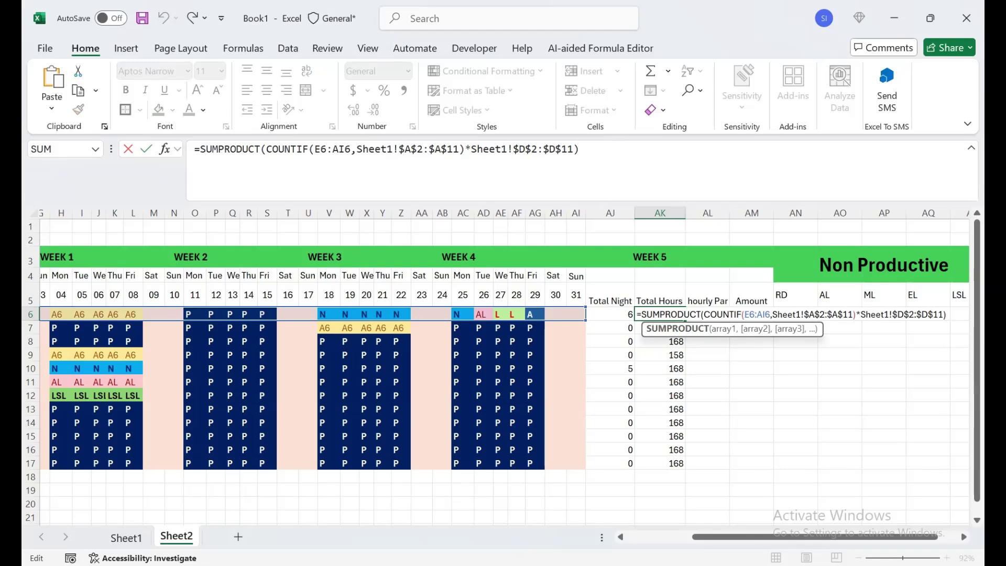
left_click_drag(637, 315, 947, 315)
key("Tab")
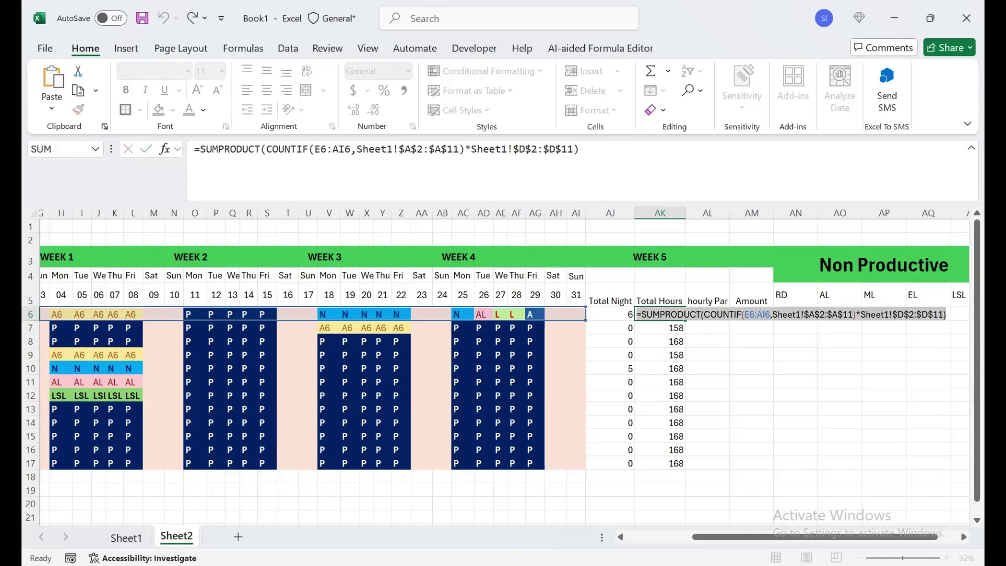
key("Up")
key("Delete")
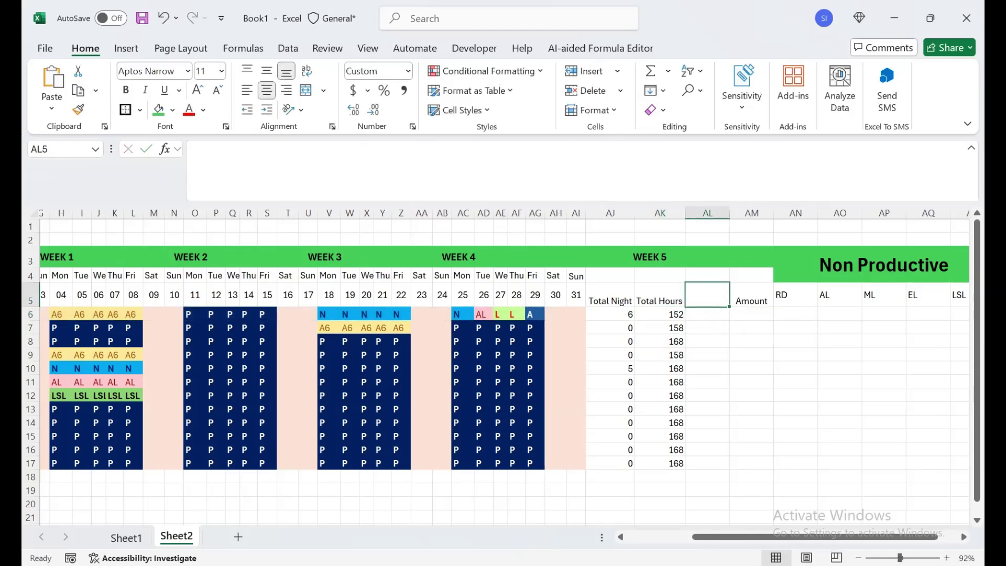
key("Right")
left_click_drag(729, 295, 685, 297)
Copy the full SUMPRODUCT formula text from AK6 into AL6 under the Amount heading
double_click(662, 314)
key("ctrl+a")
key("ctrl+c")
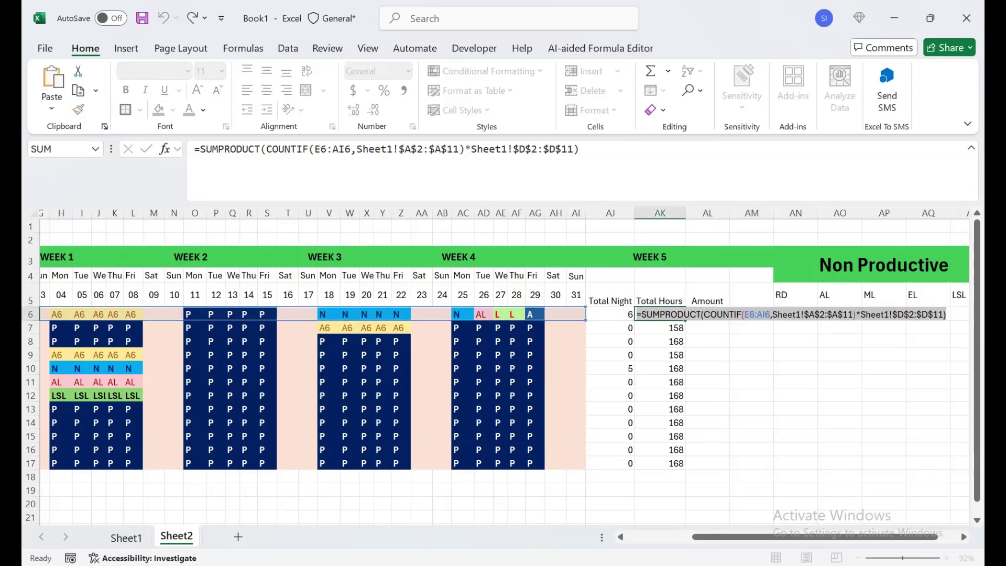
key("Tab")
key("F2")
key("ctrl+v")
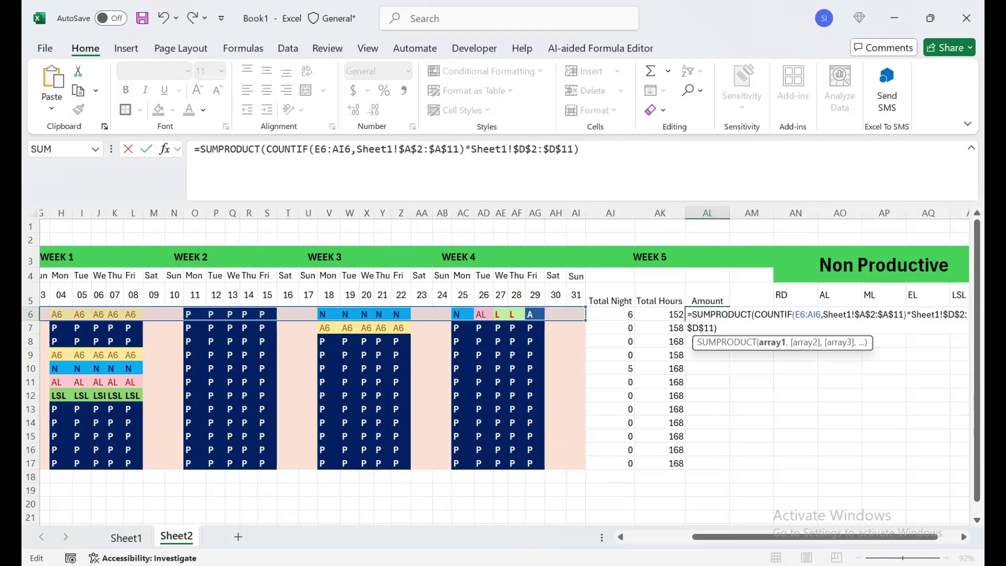
Extend AL6's formula by multiplying it with the hourly rates in Sheet1!E2:E11
key("Left")
type("*")
left_click(126, 538)
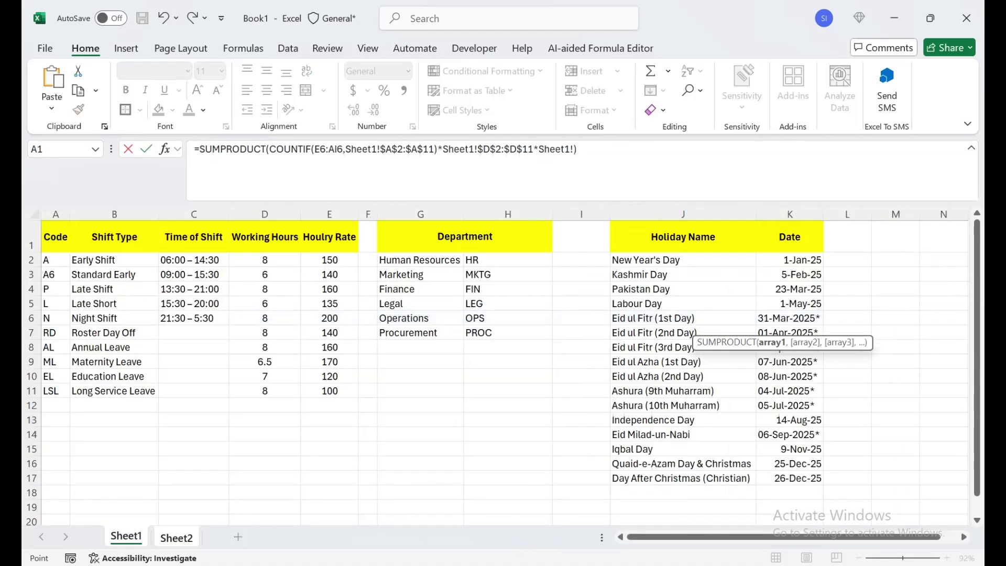
left_click_drag(329, 260, 329, 391)
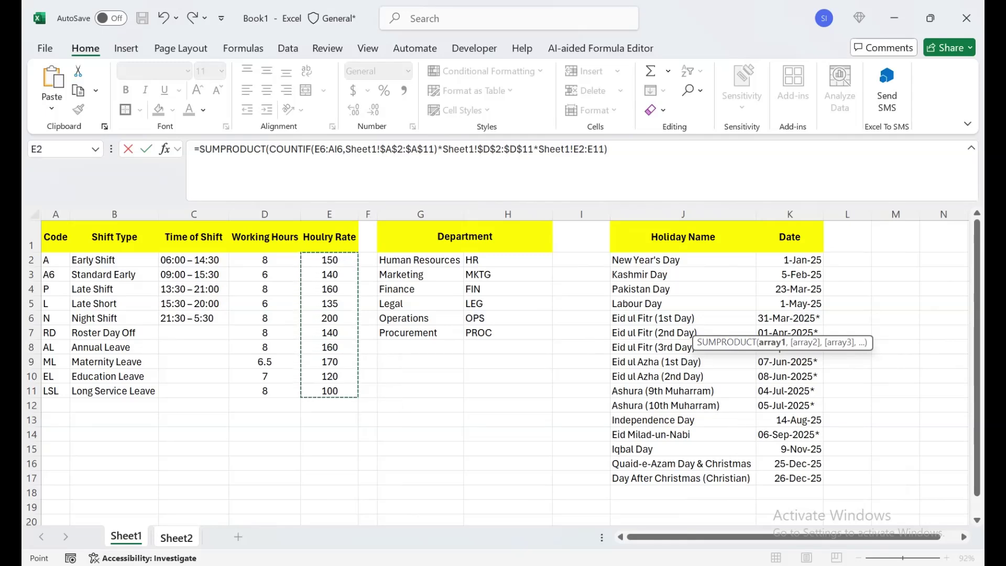
key("Return")
key("Left")
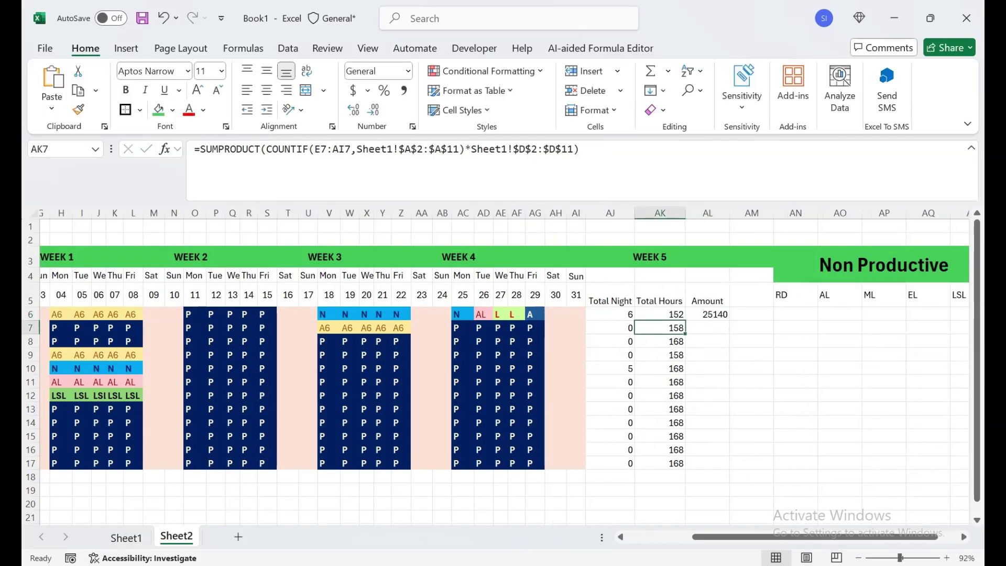
Make the hourly-rate range in AL6 absolute as $E$2:$E$11 and fill the Amount formula down to AL17
double_click(704, 315)
key("F4")
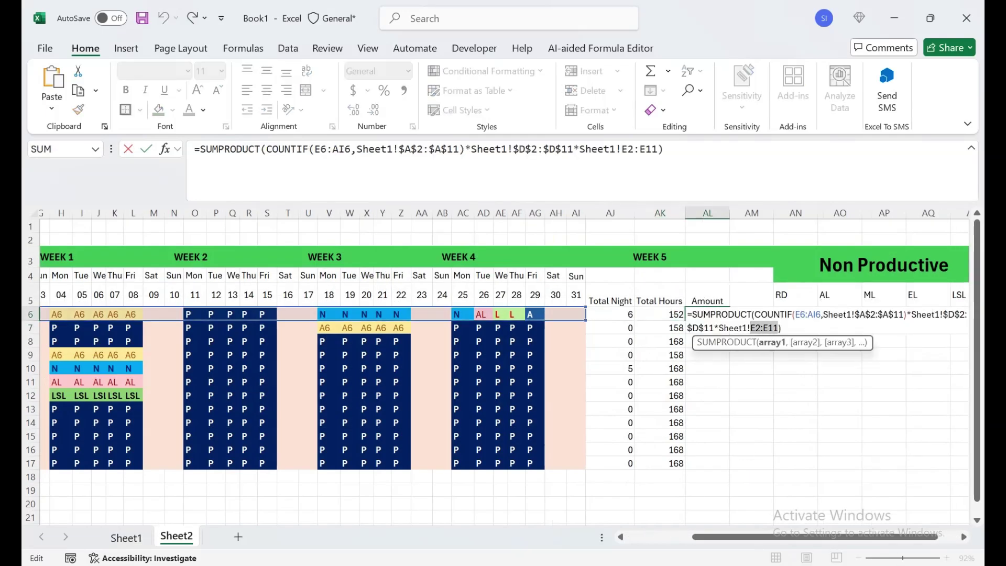
key("Return")
key("Up")
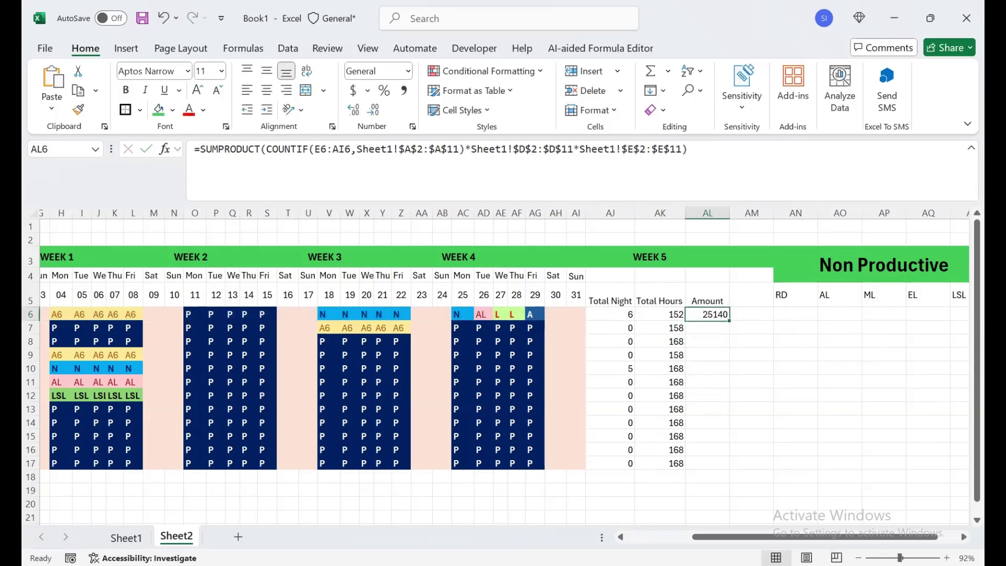
double_click(730, 321)
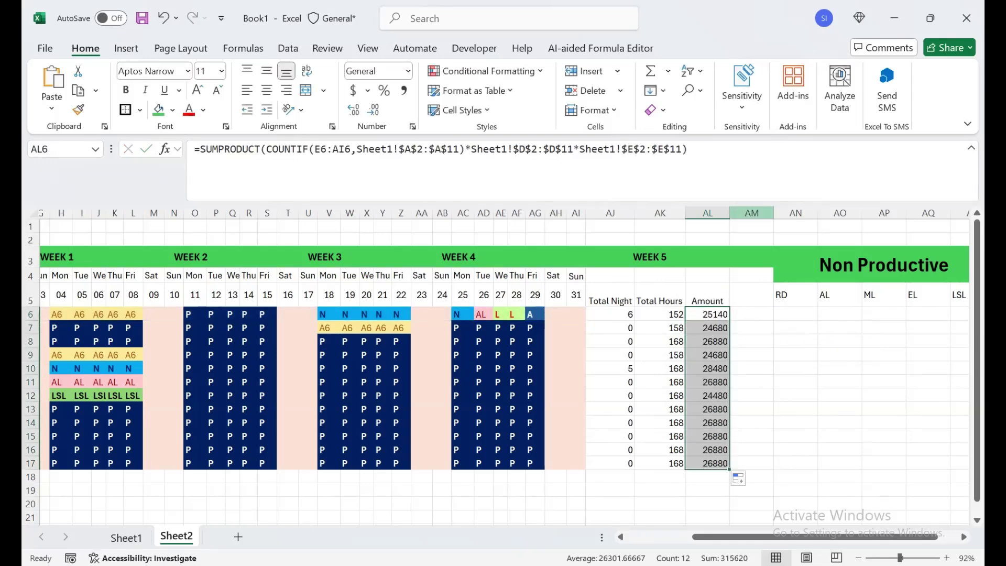
Delete the empty column AM, and center and bold the leave-code headings in AM5:AQ5
right_click(752, 213)
left_click(793, 388)
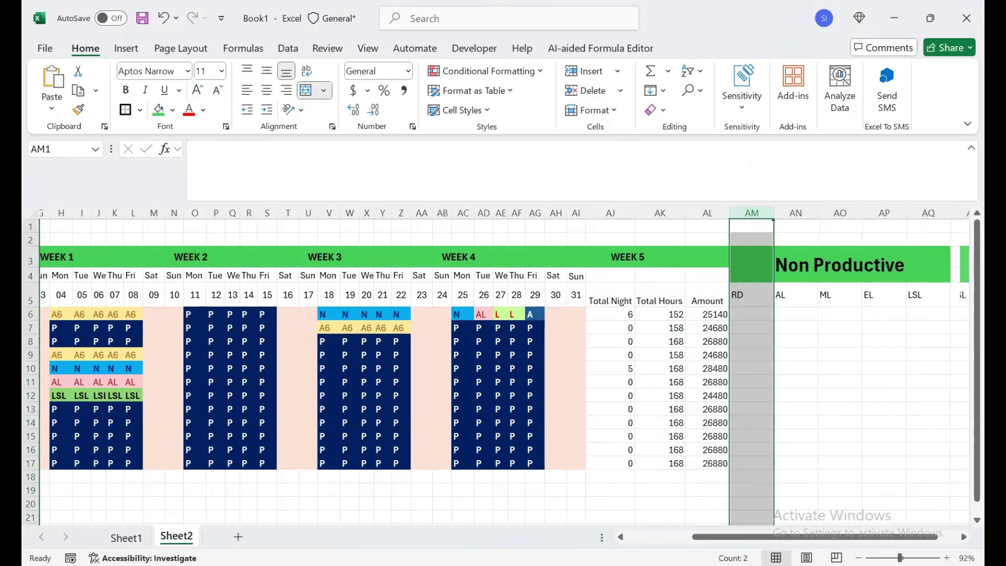
left_click_drag(752, 295, 928, 295)
left_click(267, 90)
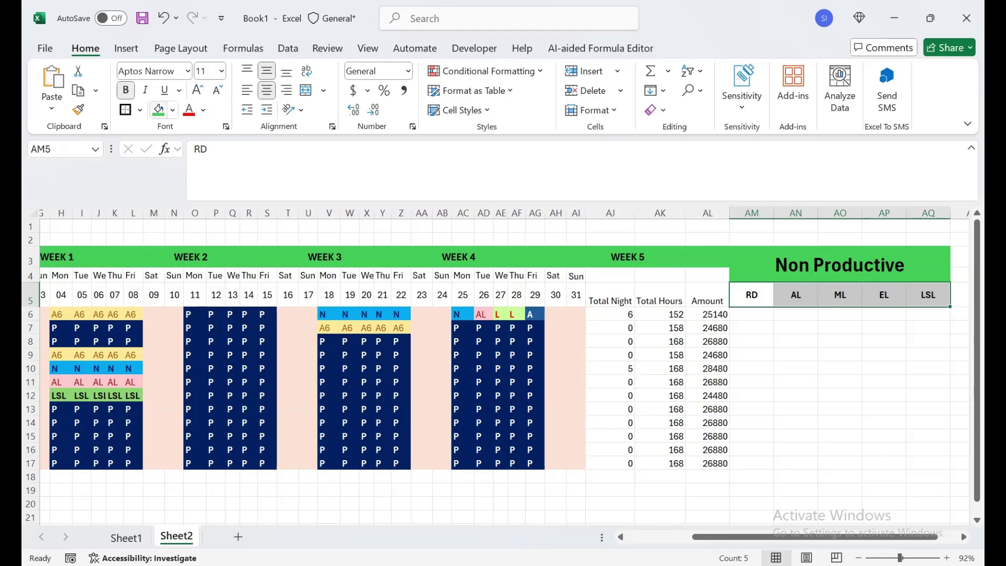
Give the leave-code headings in AM5:AQ5 a dark blue fill and white text
left_click(172, 109)
left_click(245, 266)
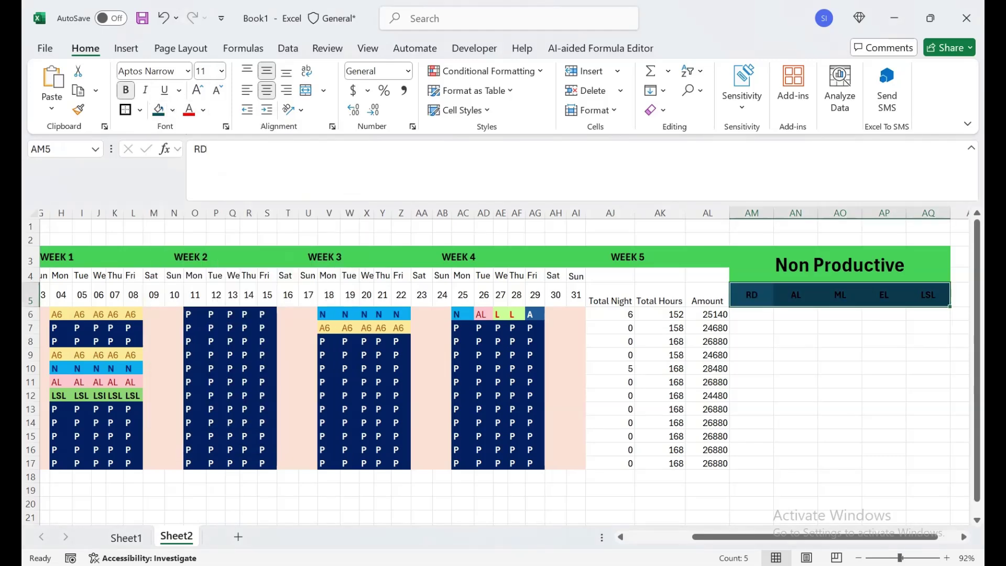
left_click(203, 110)
left_click(191, 206)
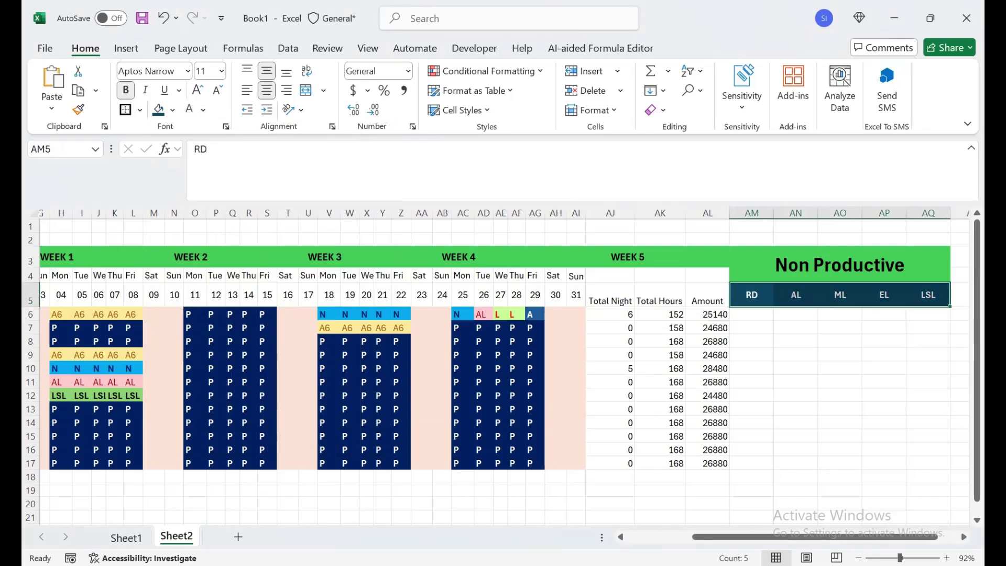
Begin a COUNTIF formula in AM6 under RD that covers Employee 1's shifts in E6:AI6
left_click(660, 314)
left_click(751, 314)
type("=COUNTIF(")
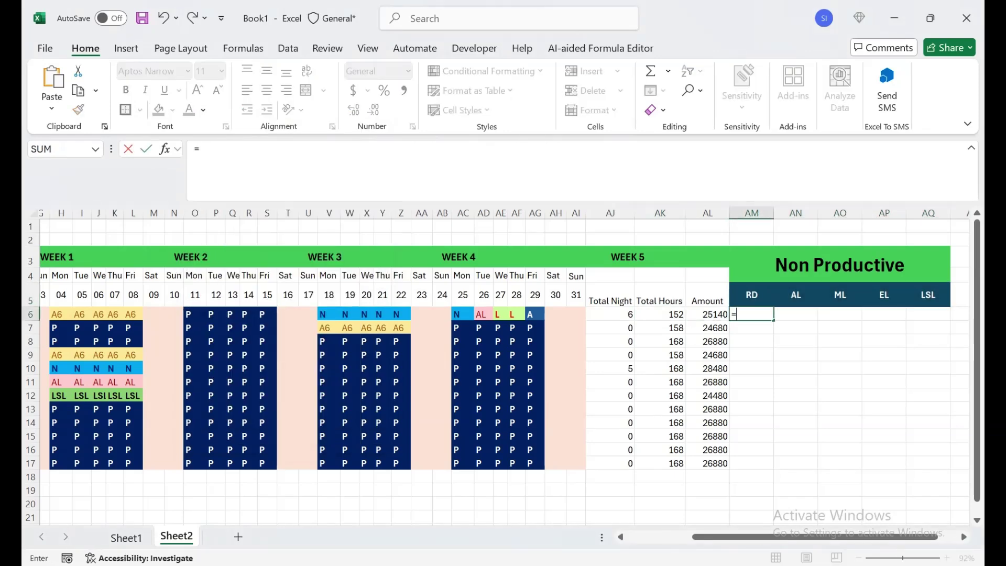
key("Left")
key("Left")
key("Left")
key("Left")
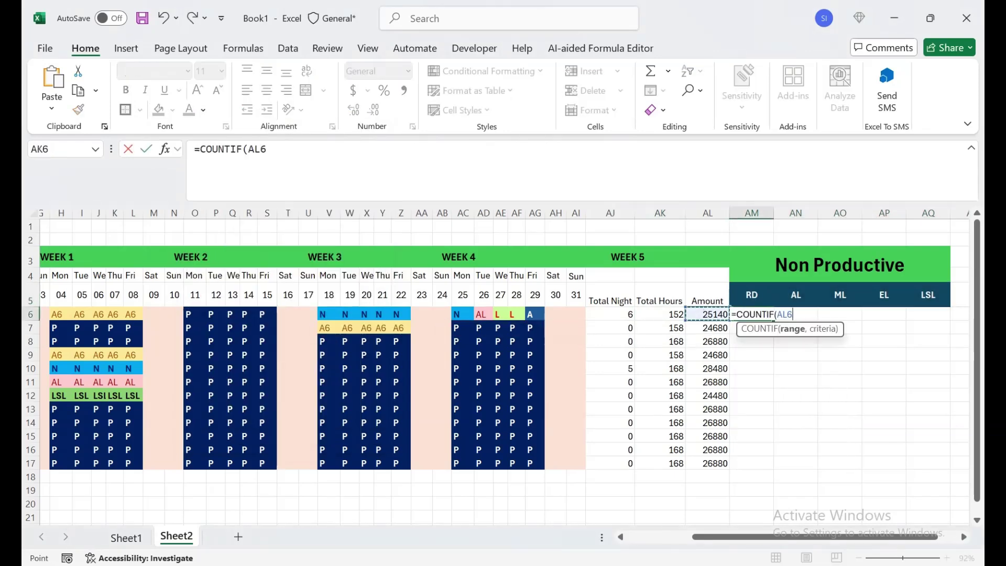
key("ctrl+shift+Left")
key("ctrl+shift+Left")
key("ctrl+shift+Left")
key("ctrl+shift+Left")
key("ctrl+shift+Left")
key("ctrl+shift+Left")
key("ctrl+shift+Left")
key("ctrl+shift+Left")
key("ctrl+shift+Left")
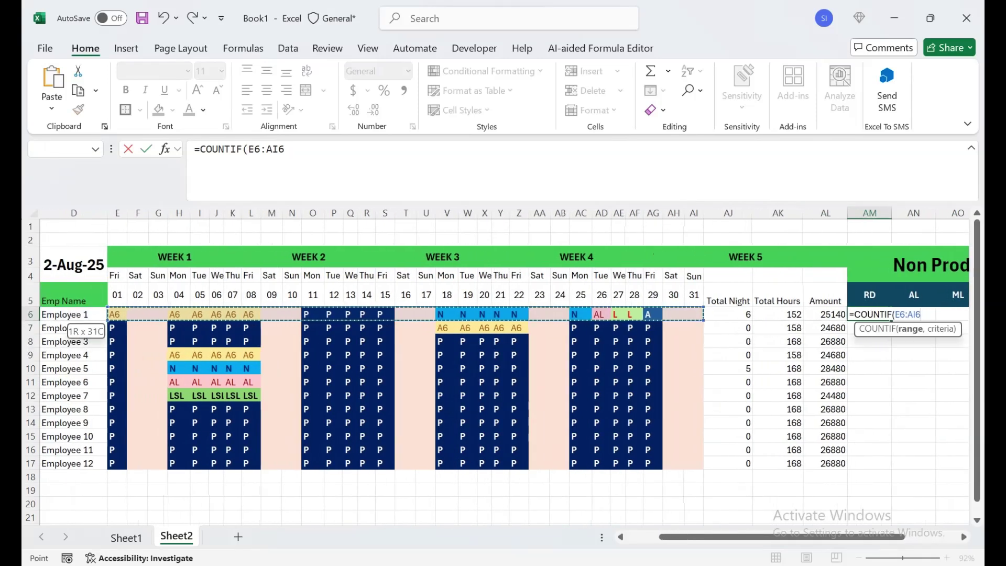
Complete AM6's COUNTIF with the row-locked heading AM$5 as criterion and fill the formula across AM6:AQ17
type(",")
key("Up")
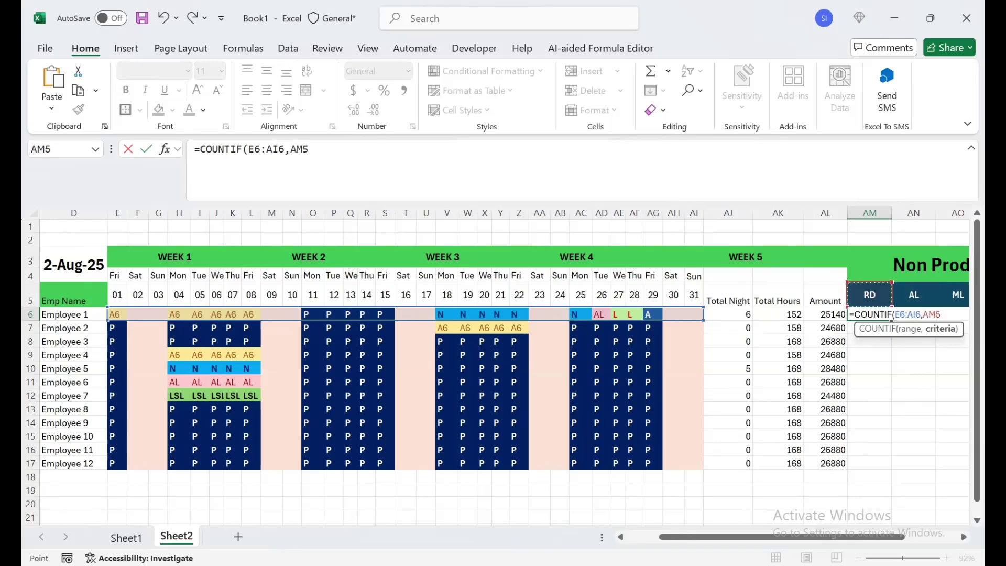
left_click_drag(781, 536, 823, 536)
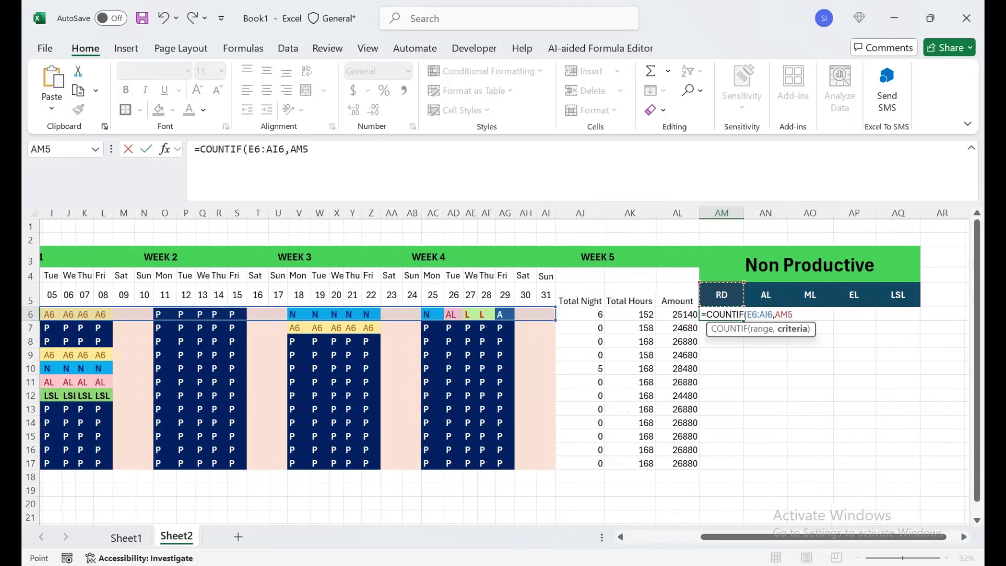
key("F4")
key("F4")
type(")")
key("Return")
left_click(722, 314)
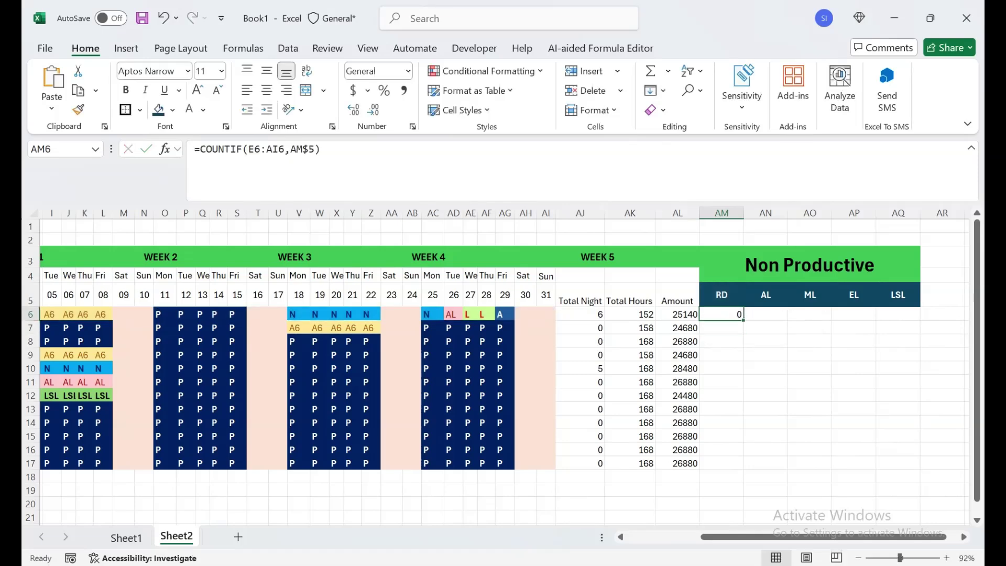
left_click_drag(744, 320, 920, 468)
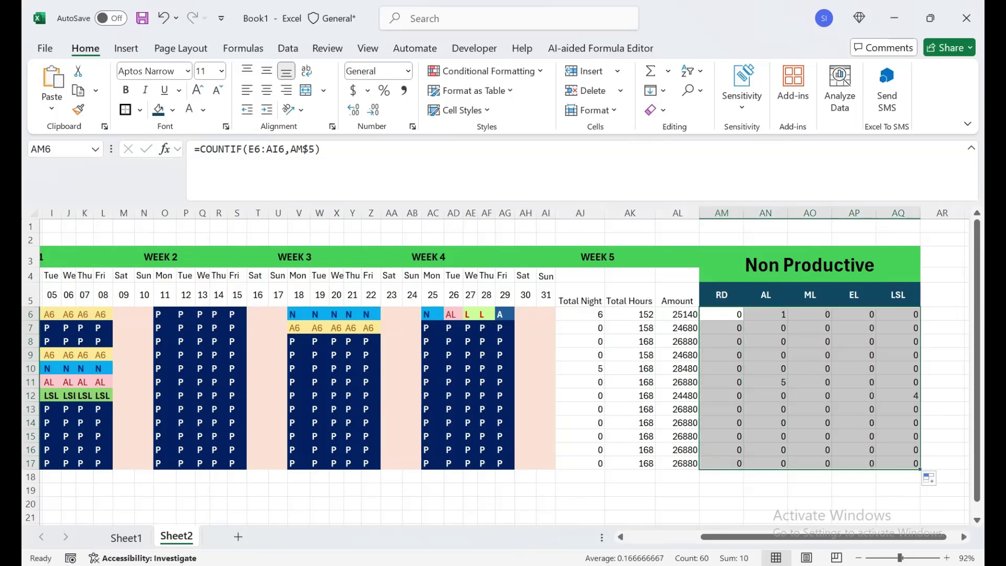
Review the leave count in AN11, the Annual Leave working hours on Sheet1, and the Amount and Total Night formulas in row 6
left_click(765, 382)
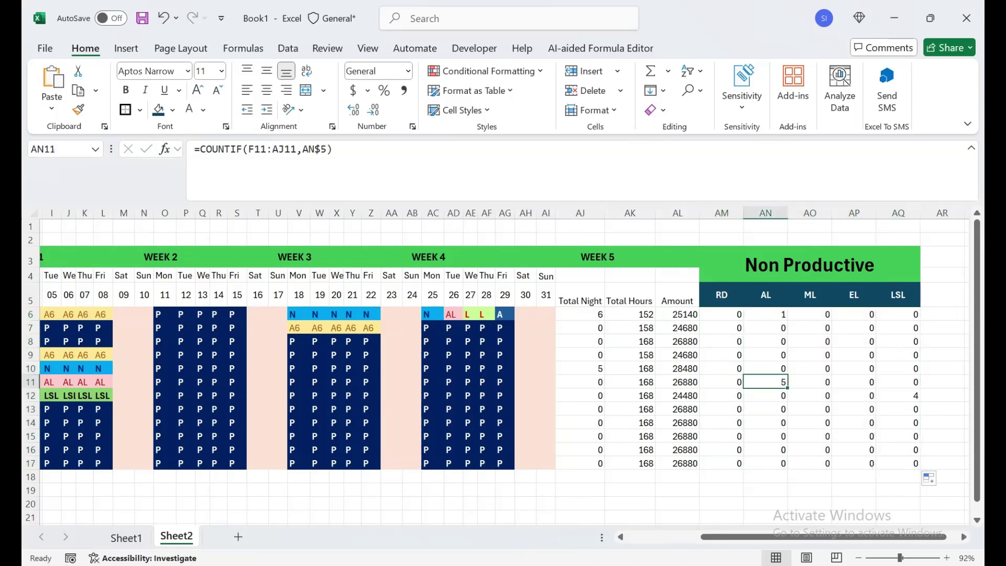
key("ctrl+Page_Up")
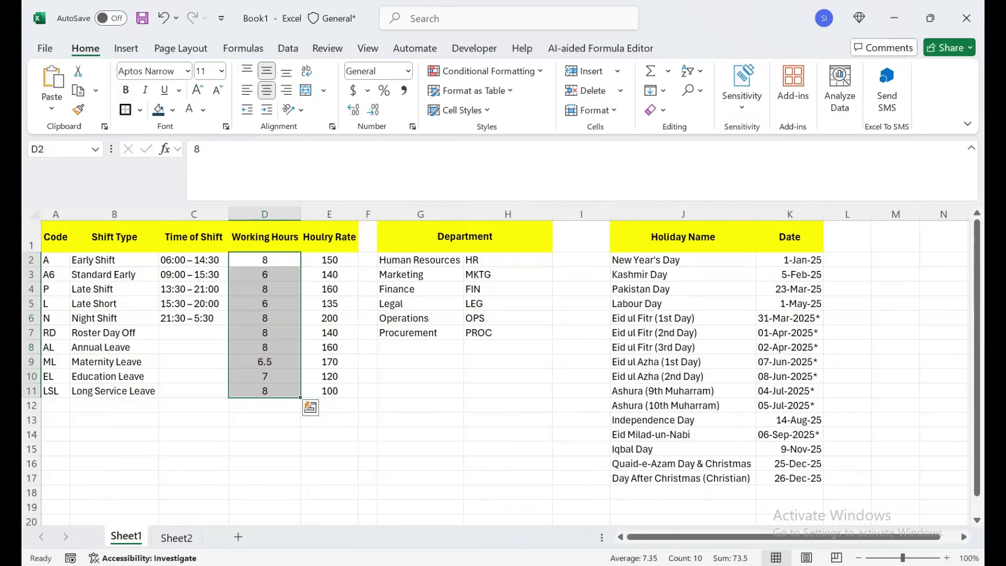
left_click(265, 347)
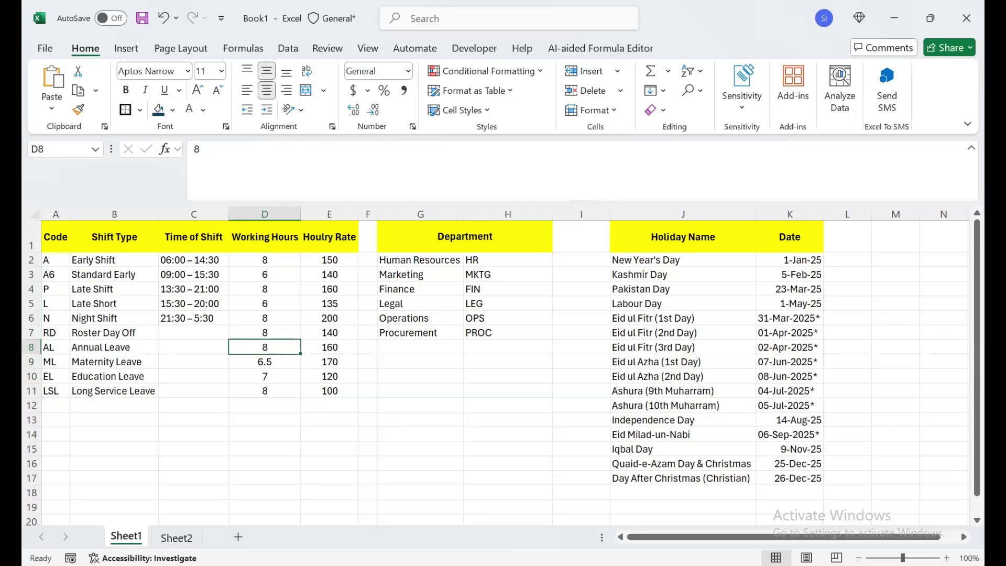
key("ctrl+Page_Down")
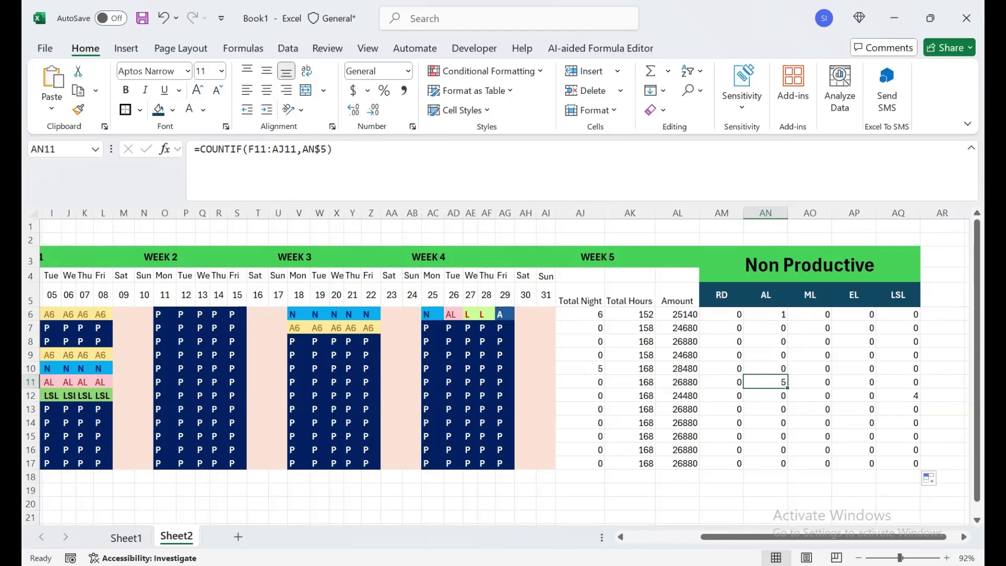
left_click(678, 315)
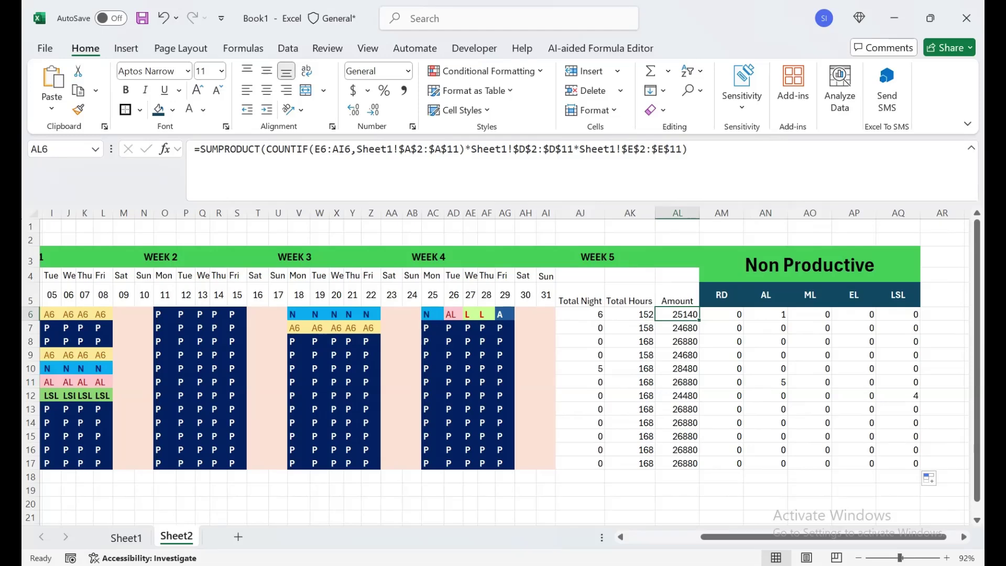
left_click(580, 314)
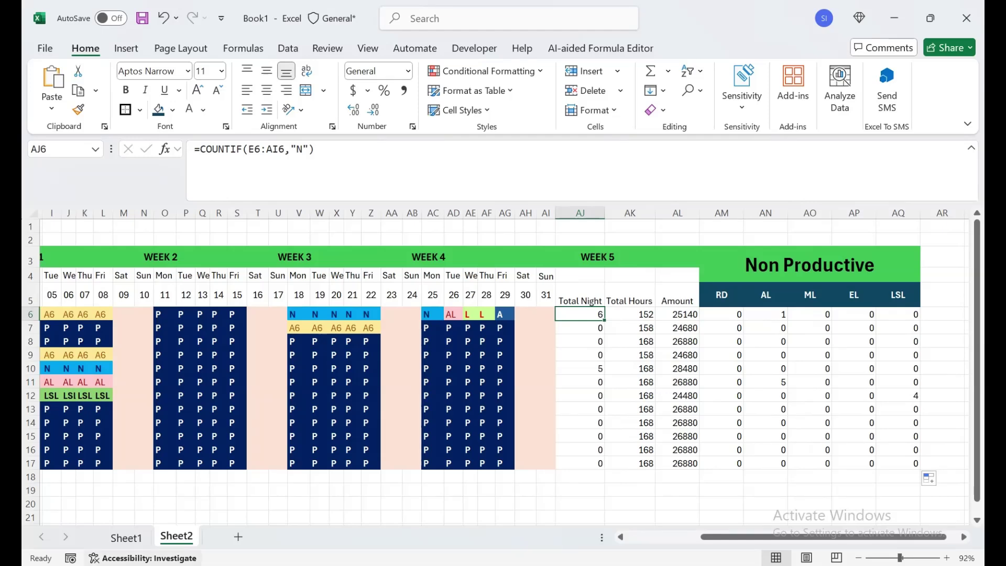
Copy the leave codes and their descriptions, RD through LSL, from A7:B11 on Sheet1
left_click(126, 538)
left_click(56, 333)
left_click_drag(55, 332, 114, 391)
key("ctrl+c")
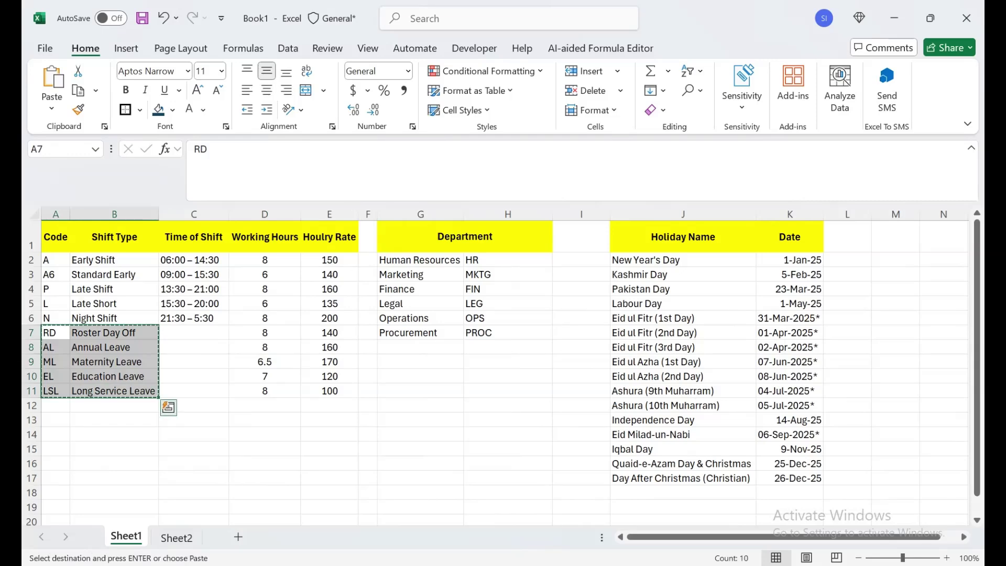
Paste the leave-code legend on Sheet2 starting at AR5 and fit column AS to its descriptions
left_click(176, 538)
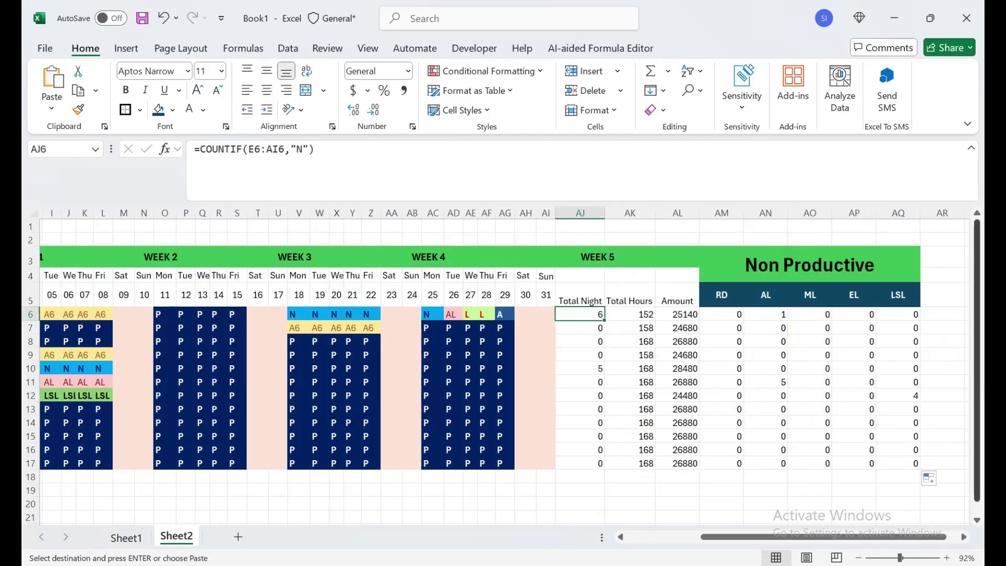
left_click(942, 314)
key("Right")
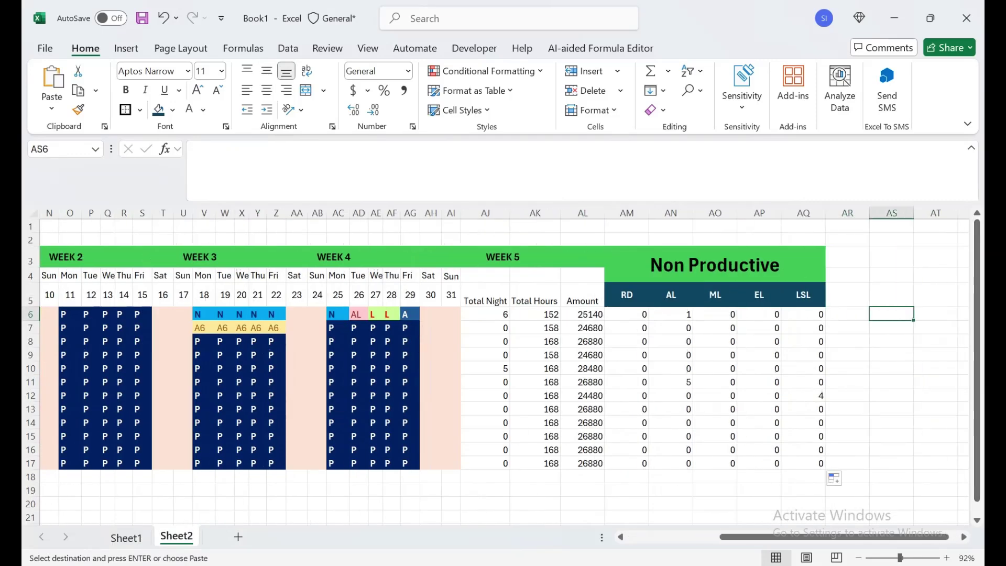
key("Left")
key("Up")
key("ctrl+v")
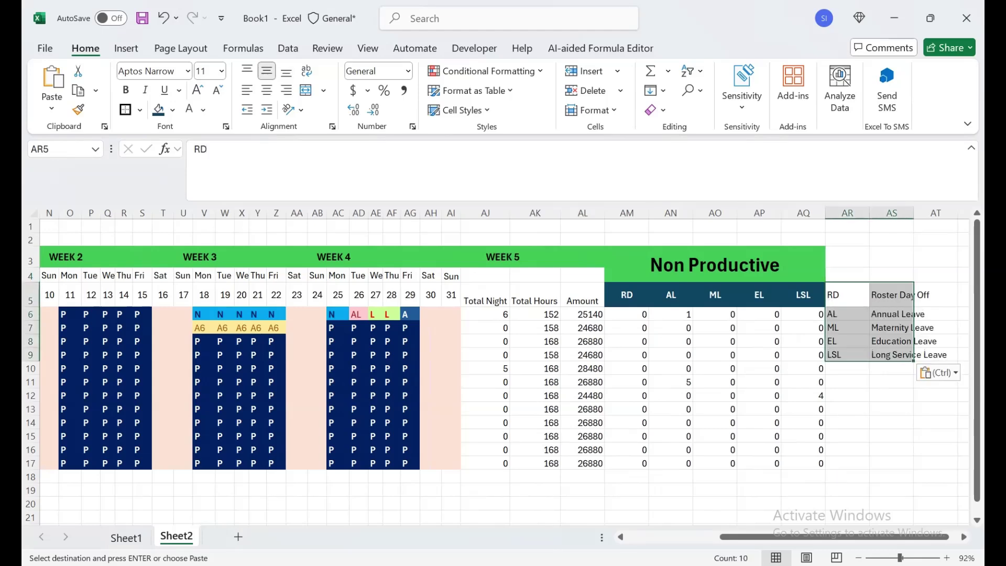
left_click(891, 213)
double_click(914, 213)
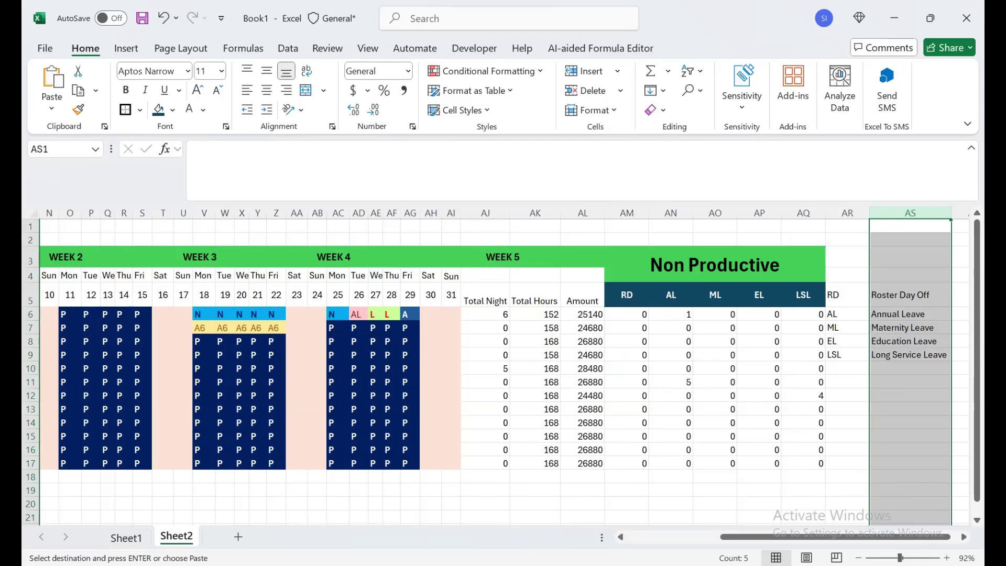
Narrow columns AM:AQ to fit the leave-code headings and counts
left_click(758, 355)
left_click_drag(803, 213, 605, 213)
double_click(648, 213)
left_click(707, 294)
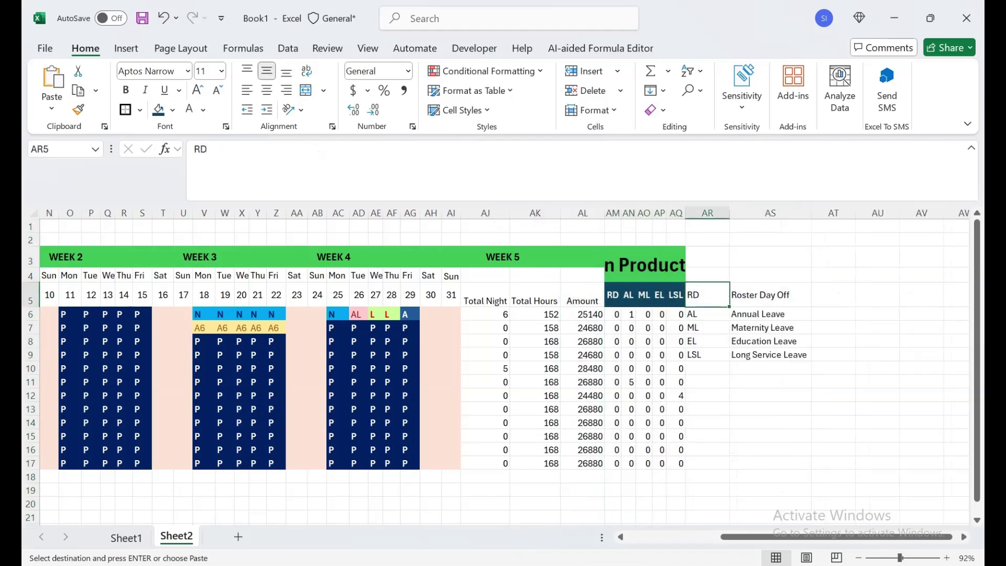
Wrap the merged Non Productive heading in AM3 and reduce its font size to 14
left_click(644, 264)
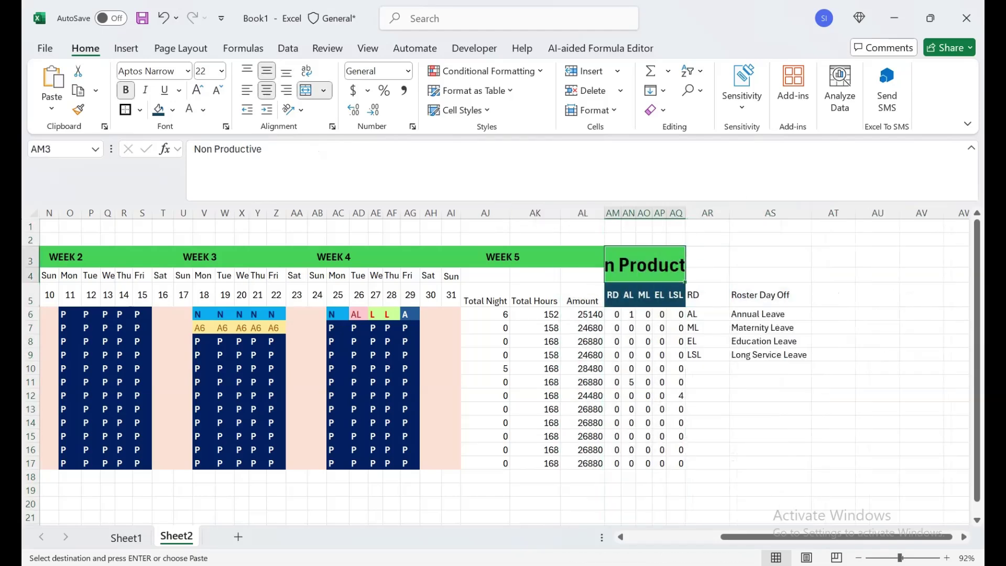
left_click(306, 71)
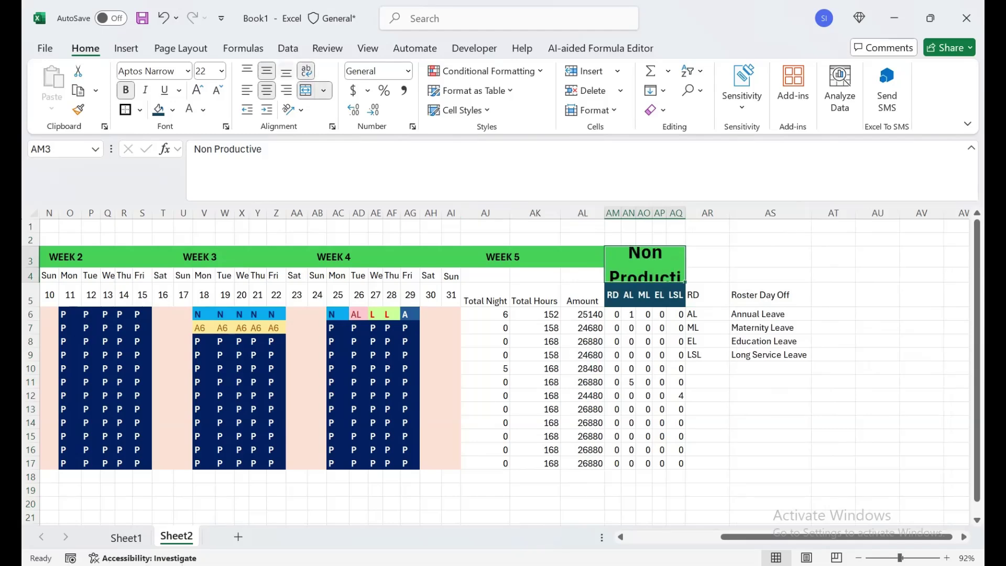
left_click(217, 89)
left_click(217, 90)
left_click(218, 90)
left_click(218, 90)
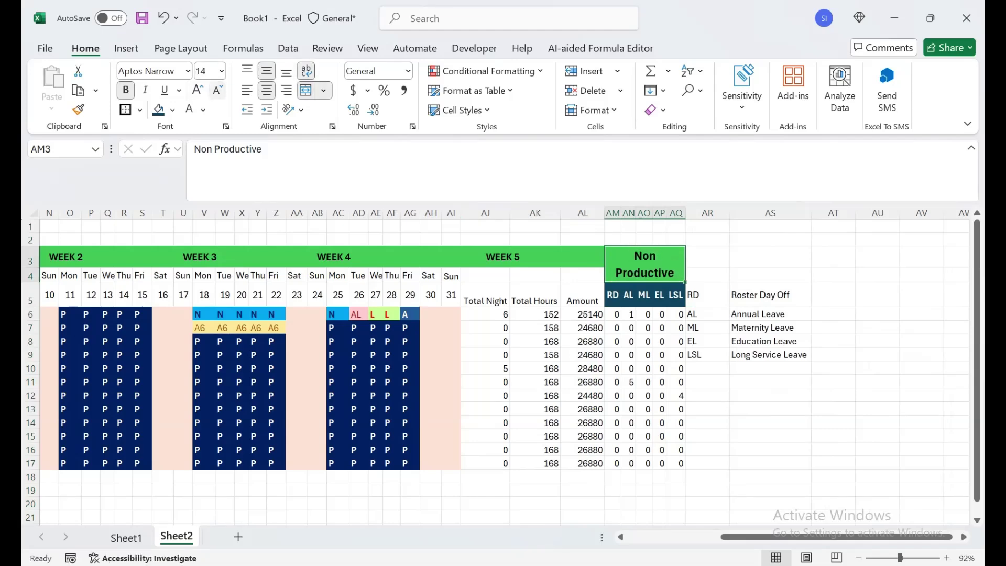
Apply an orange accent cell style and bold text to the leave-code legend in AR5:AS9
left_click(770, 354)
left_click_drag(707, 295, 770, 354)
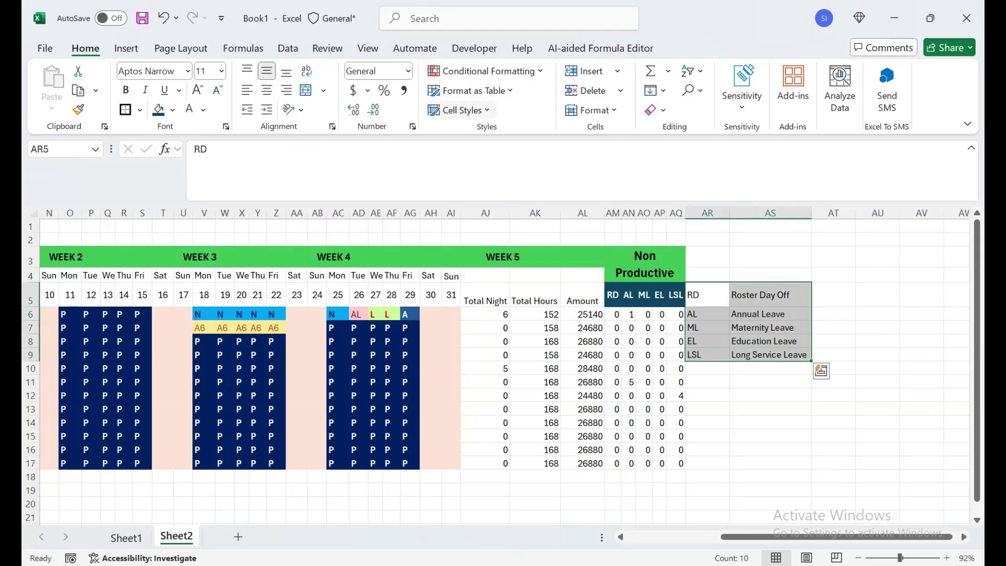
left_click(461, 110)
left_click(544, 362)
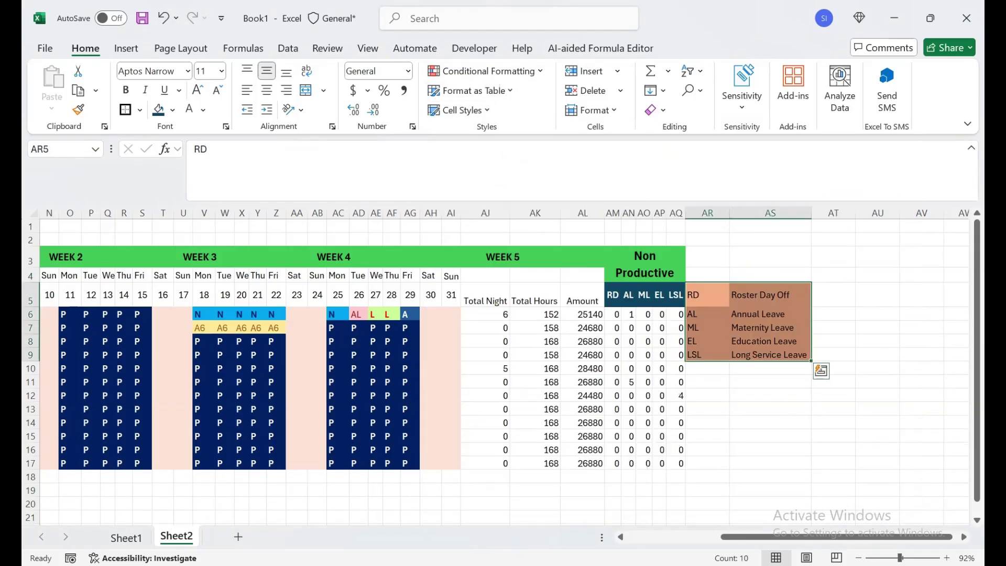
left_click(190, 110)
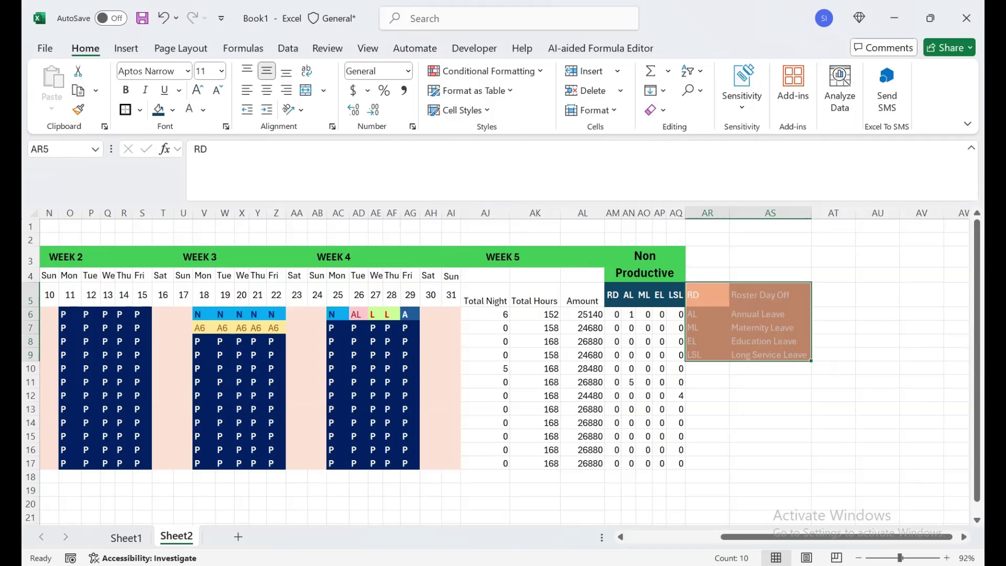
left_click(164, 17)
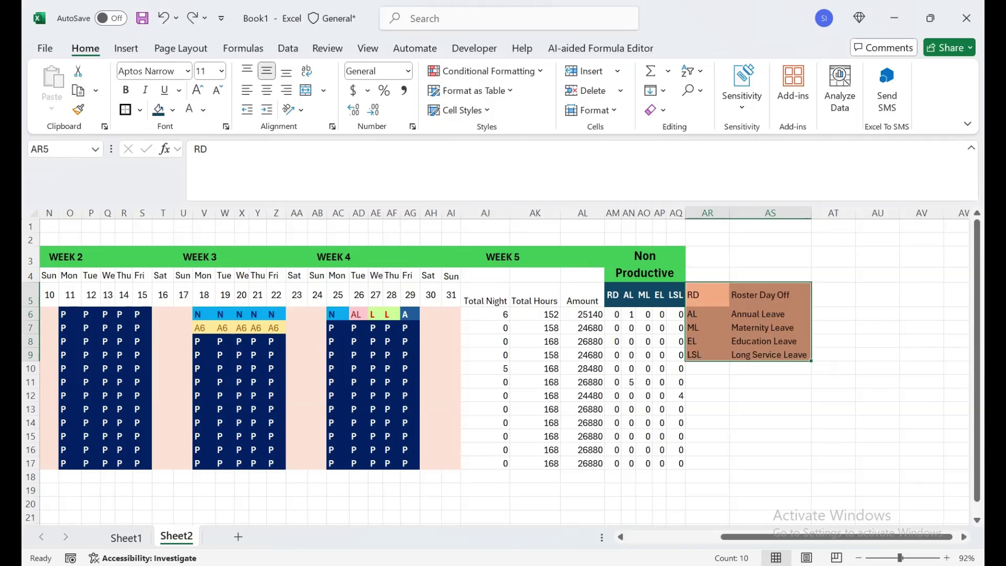
left_click(125, 90)
left_click(582, 368)
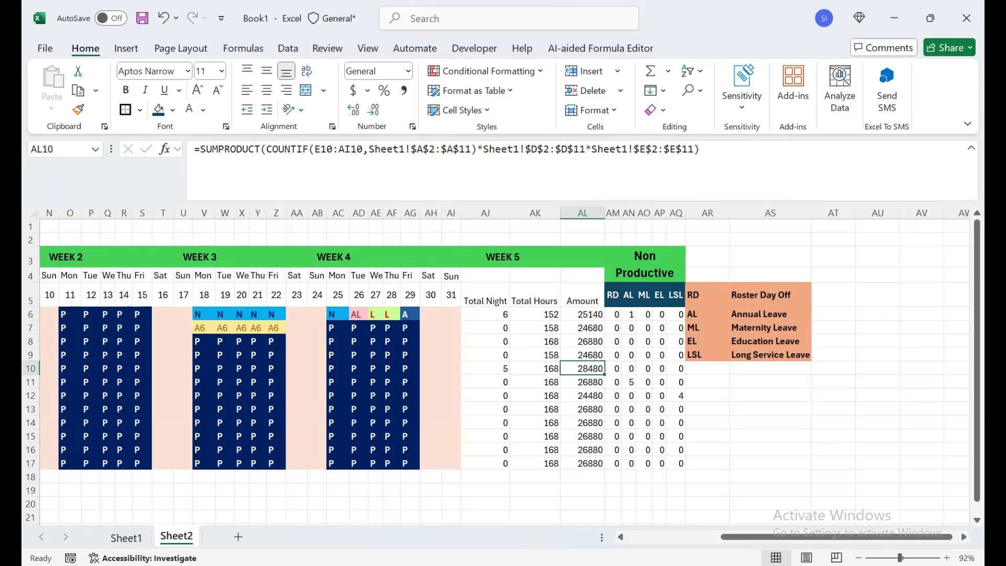
Name the shift grid E6:AI17 RANGE and check that the name selects the grid
left_click(485, 315)
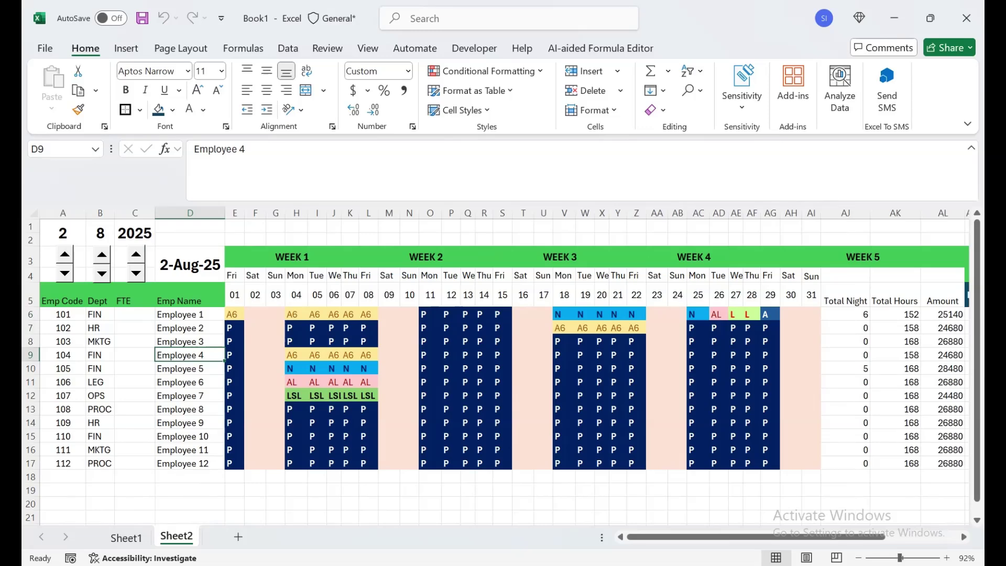
left_click_drag(234, 315, 814, 464)
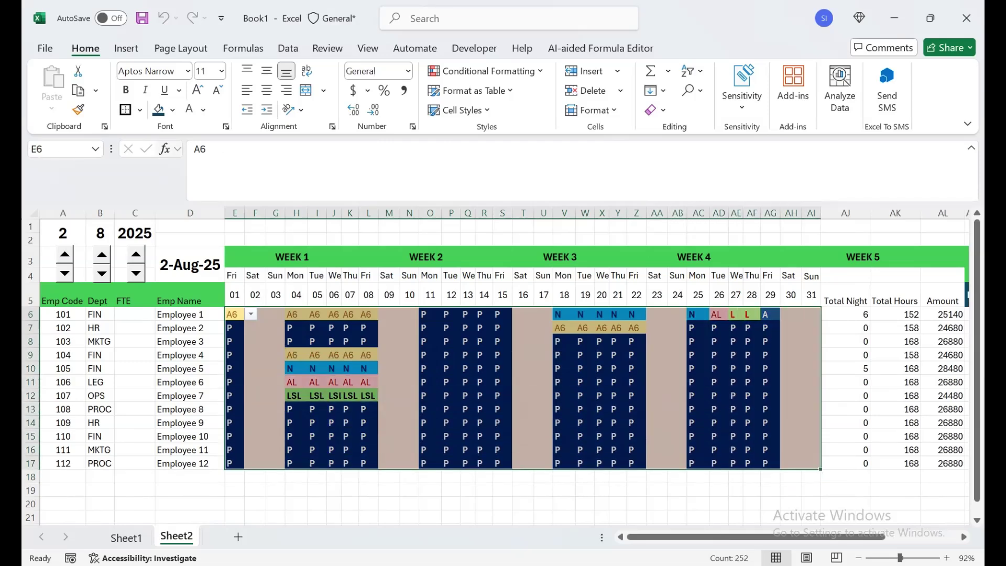
left_click(61, 149)
type("RANGE")
key("Return")
left_click(189, 396)
left_click(95, 149)
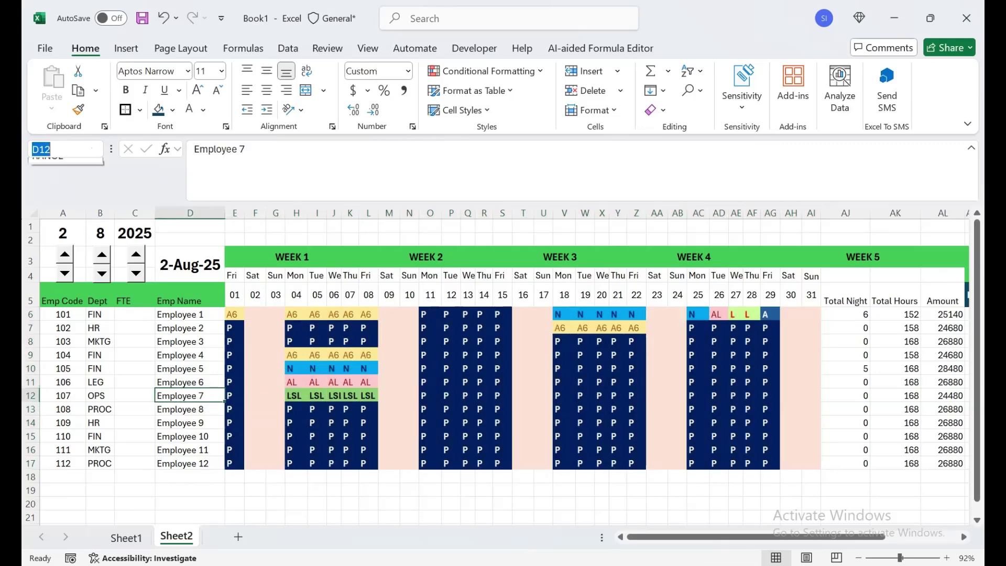
left_click(47, 164)
left_click(368, 409)
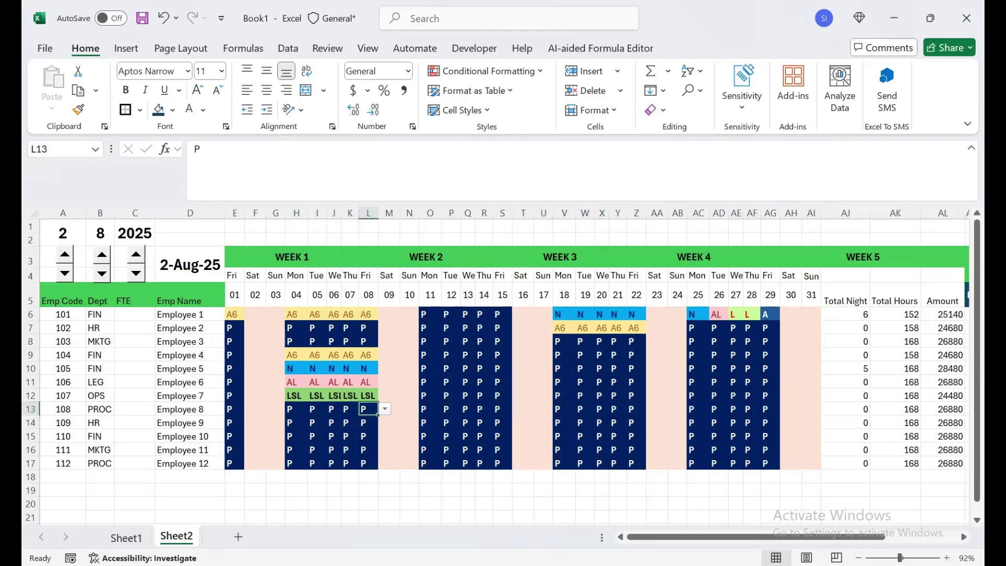
Record a macro in this workbook that selects the named range RANGE and clears its contents
left_click(474, 48)
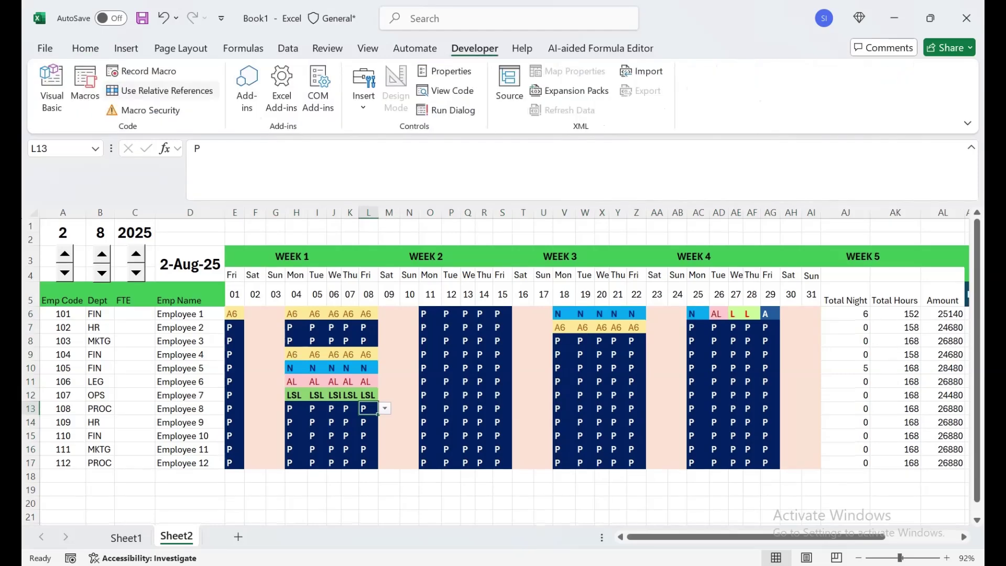
left_click(141, 71)
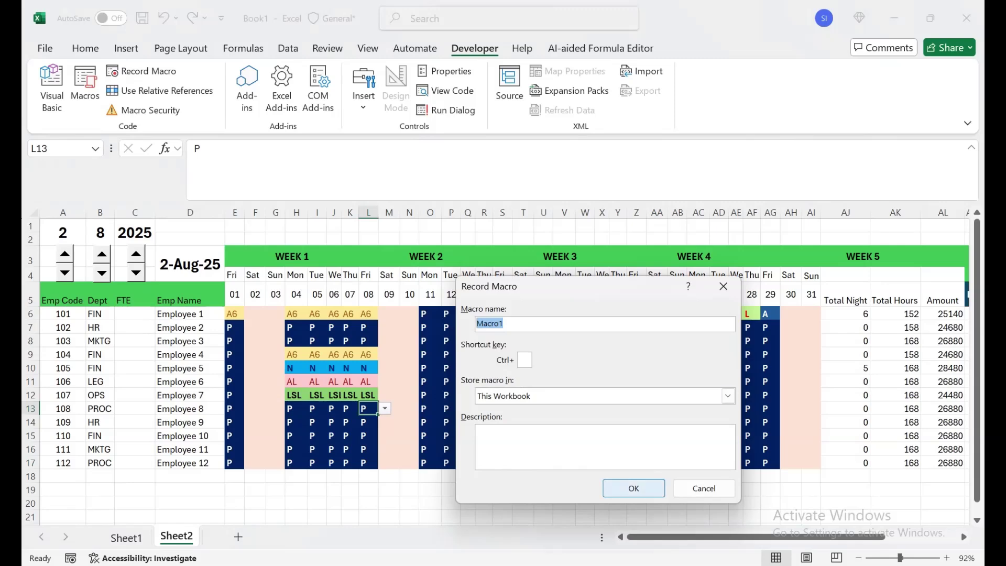
left_click(634, 488)
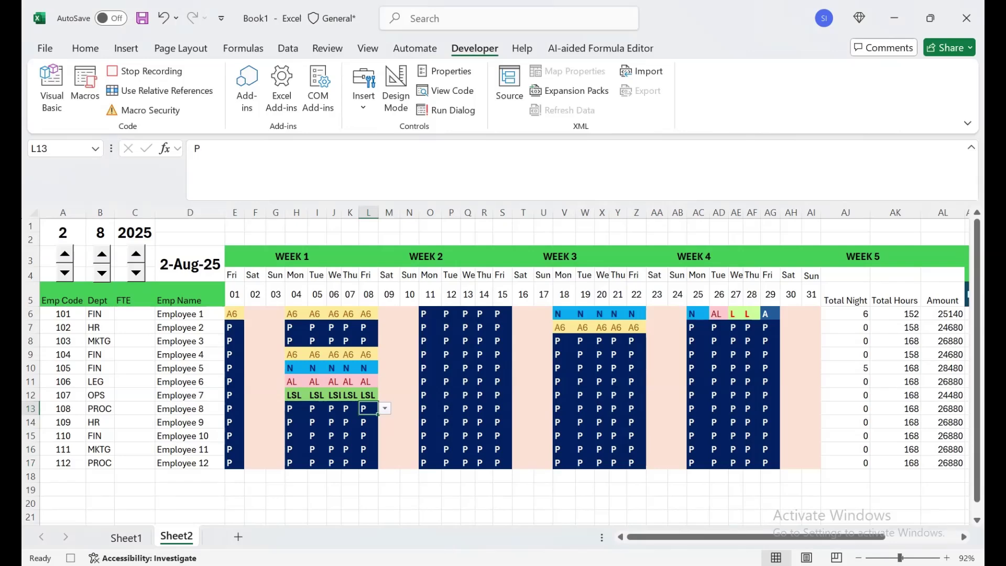
left_click(96, 149)
left_click(65, 166)
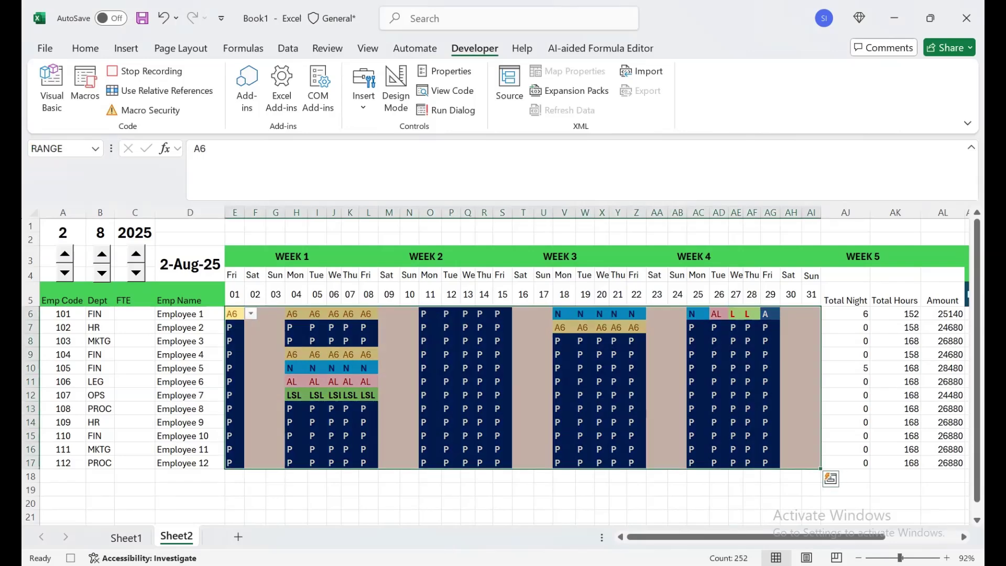
key("Delete")
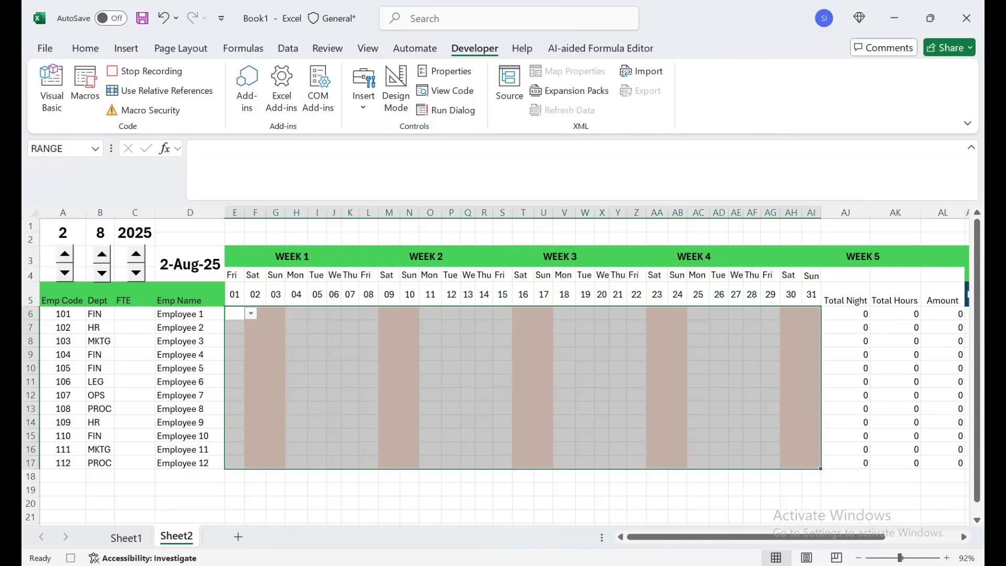
left_click(189, 238)
left_click(151, 72)
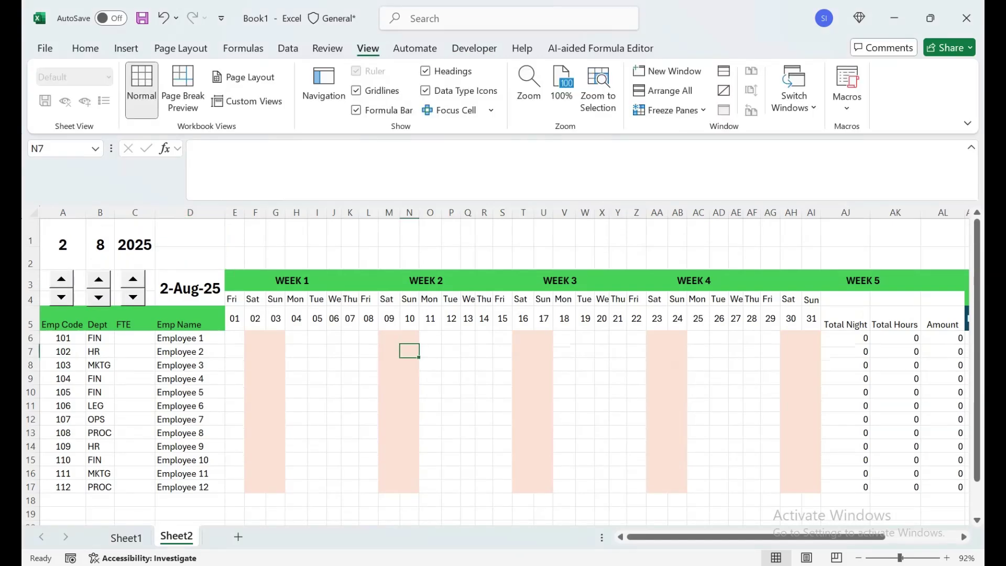
Record a macro named DUP that creates a copy of Sheet2 placed before Sheet2
left_click(474, 48)
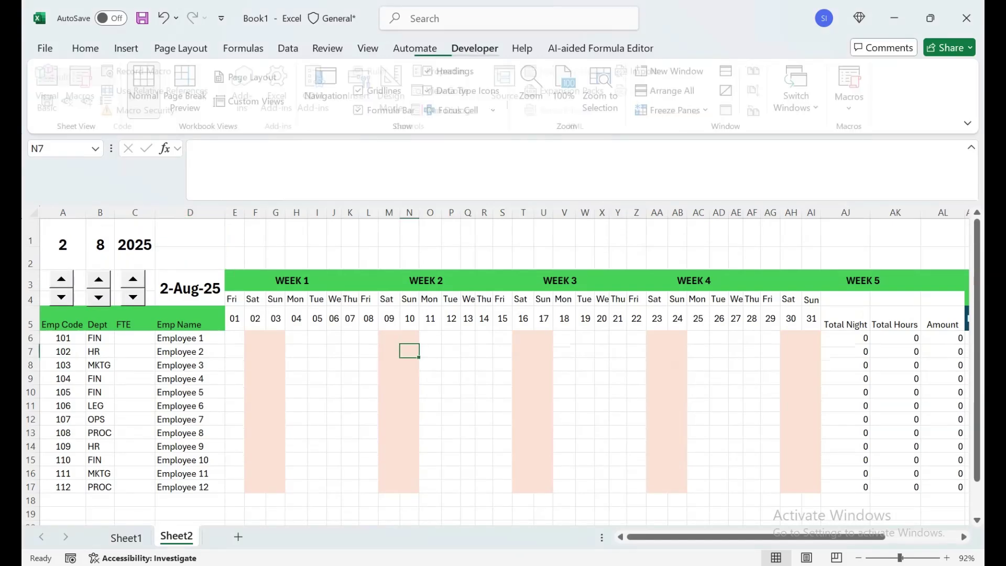
left_click(148, 71)
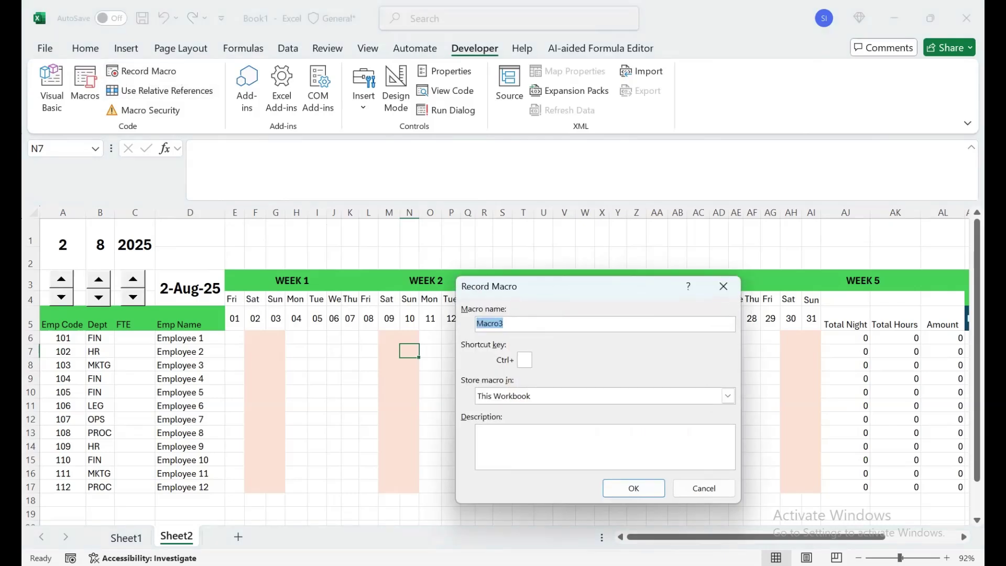
type("DUP")
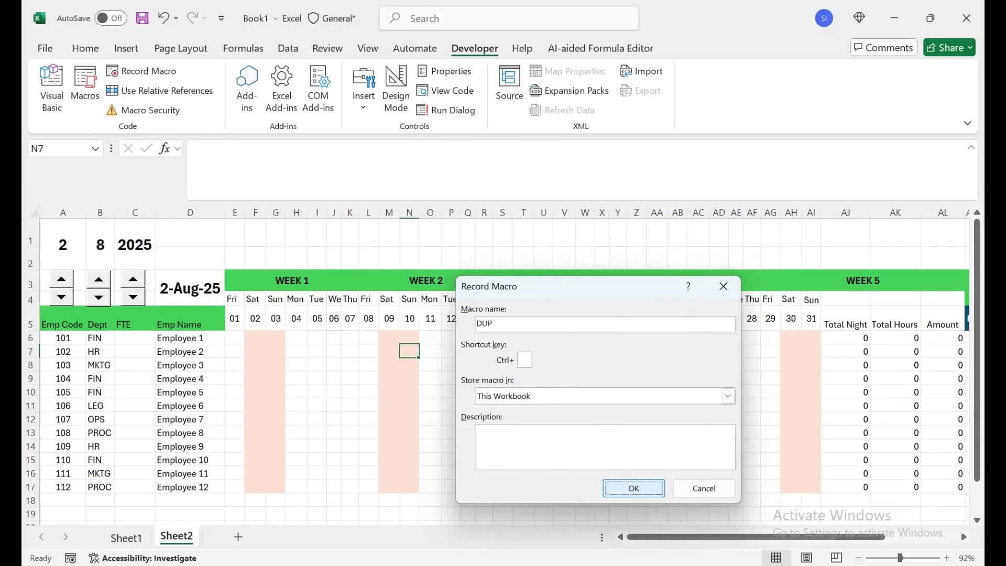
left_click(633, 488)
right_click(177, 535)
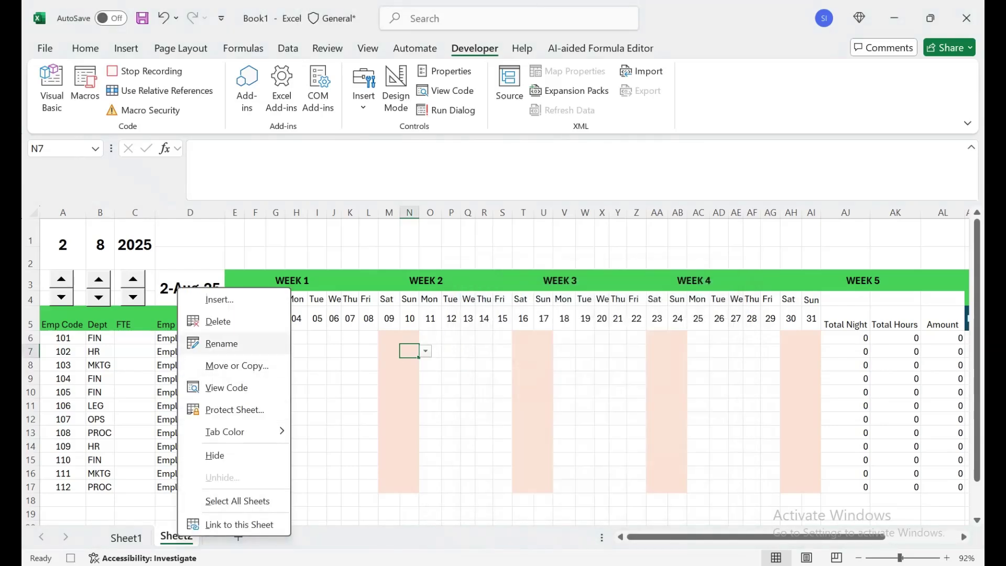
left_click(236, 366)
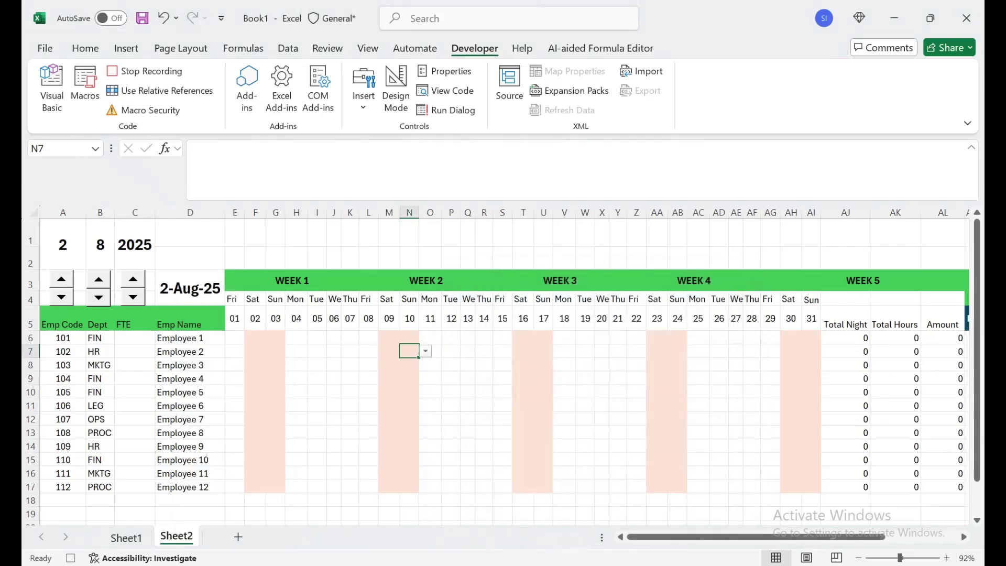
left_click(157, 374)
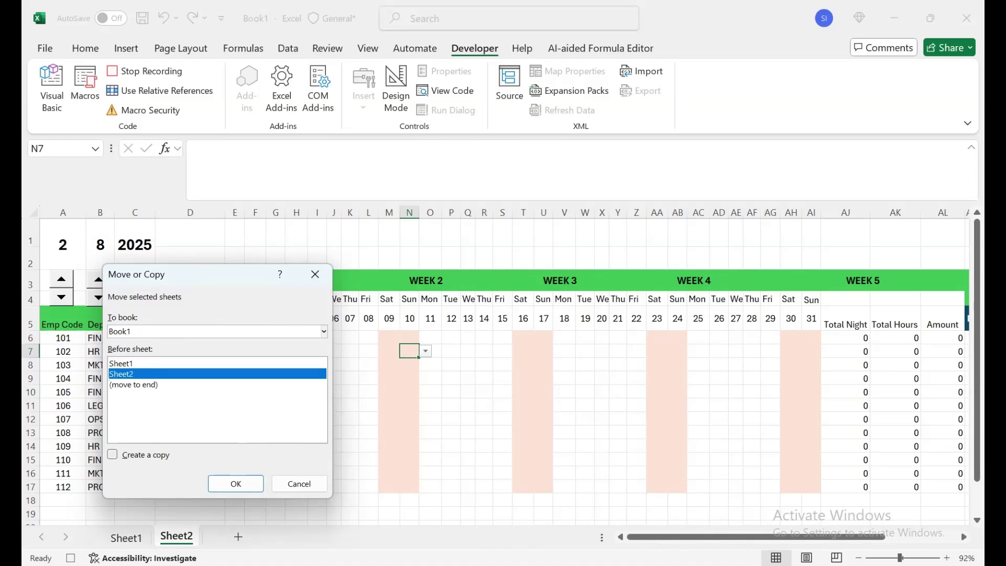
left_click(112, 454)
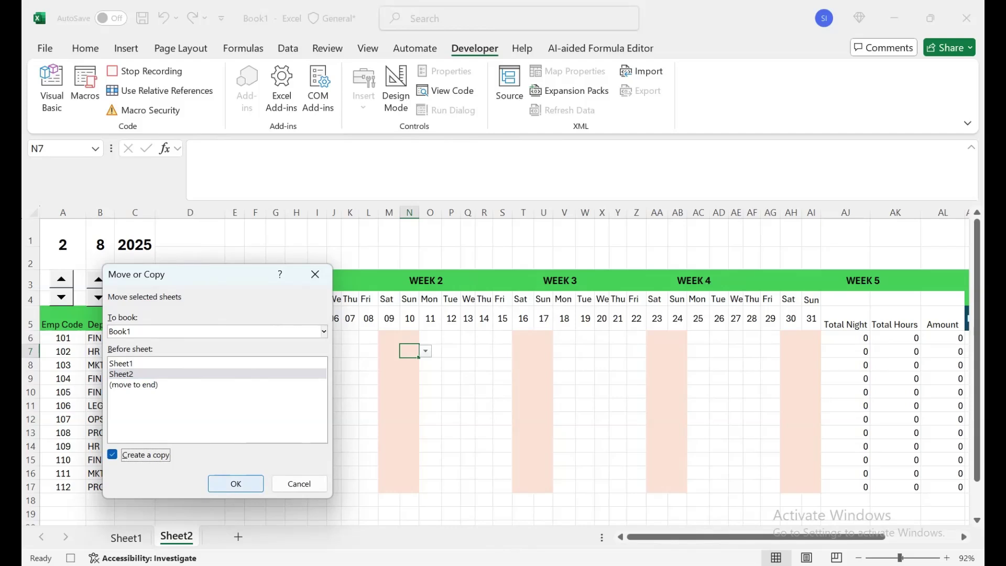
left_click(236, 483)
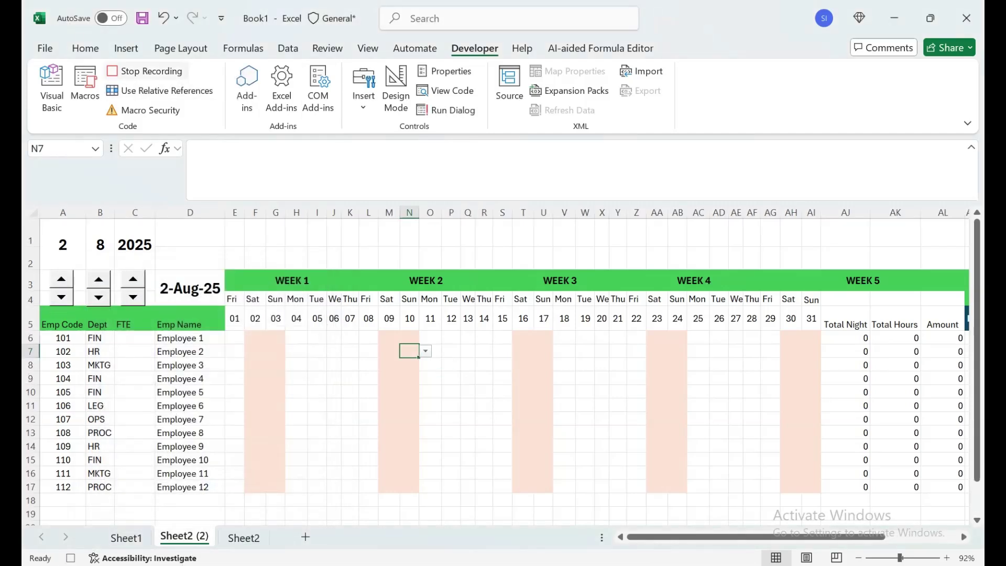
left_click(147, 71)
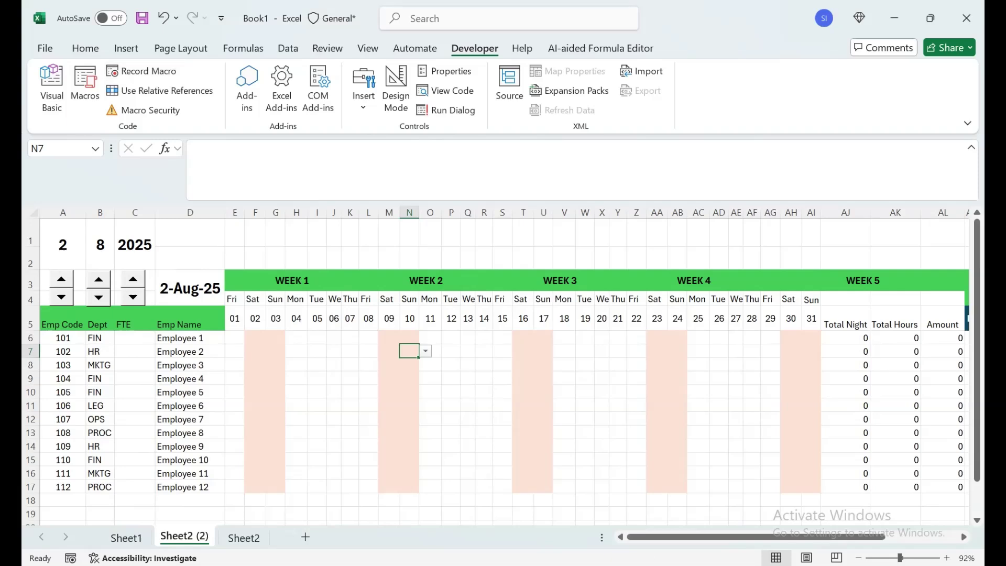
Delete the duplicated sheet Sheet2 (2)
right_click(185, 536)
left_click(230, 321)
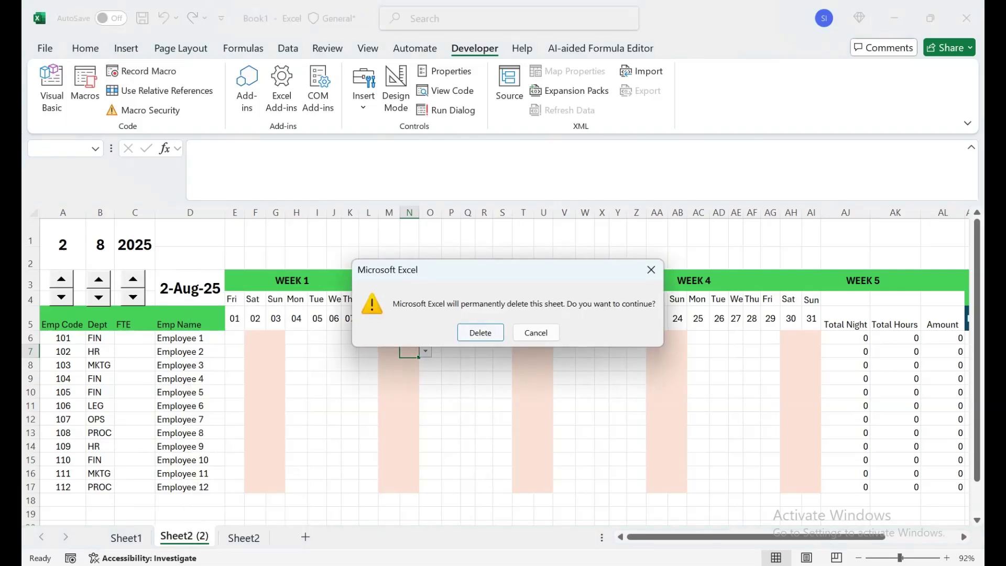
key("Return")
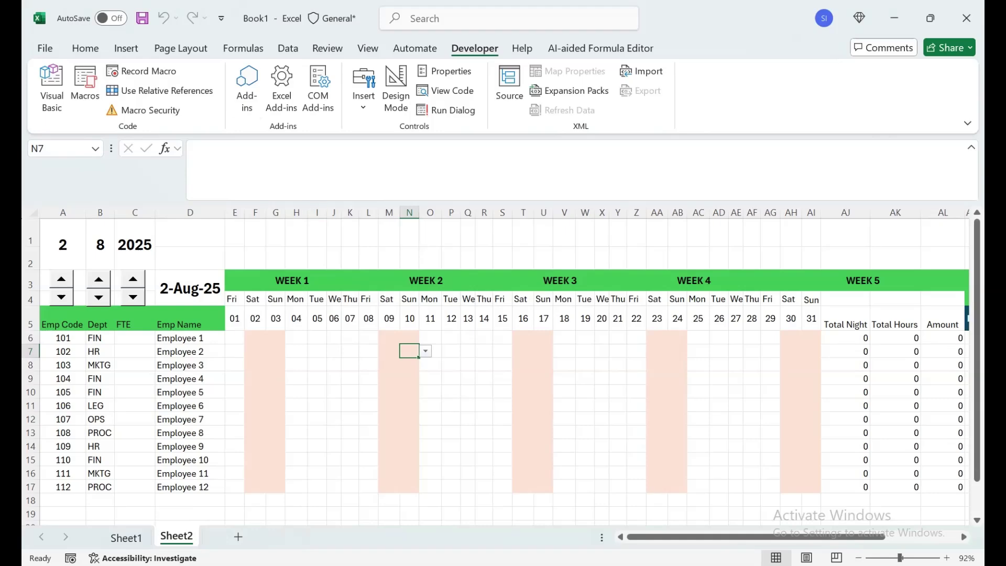
Draw two matching rounded rectangles, about 1.39 by 0.59 inches, side by side above the WEEK 1 and WEEK 2 headings
left_click(126, 49)
left_click(245, 86)
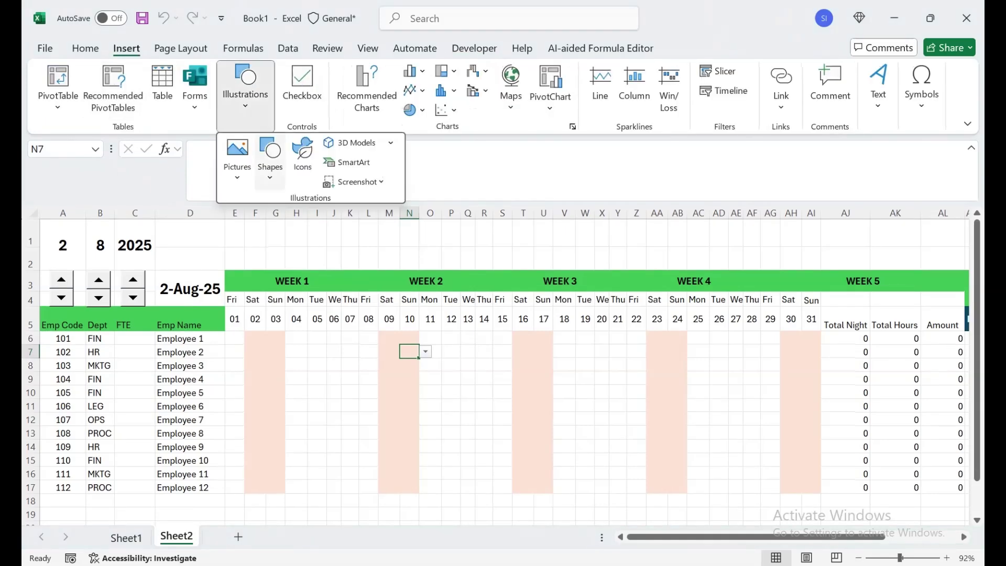
left_click(269, 157)
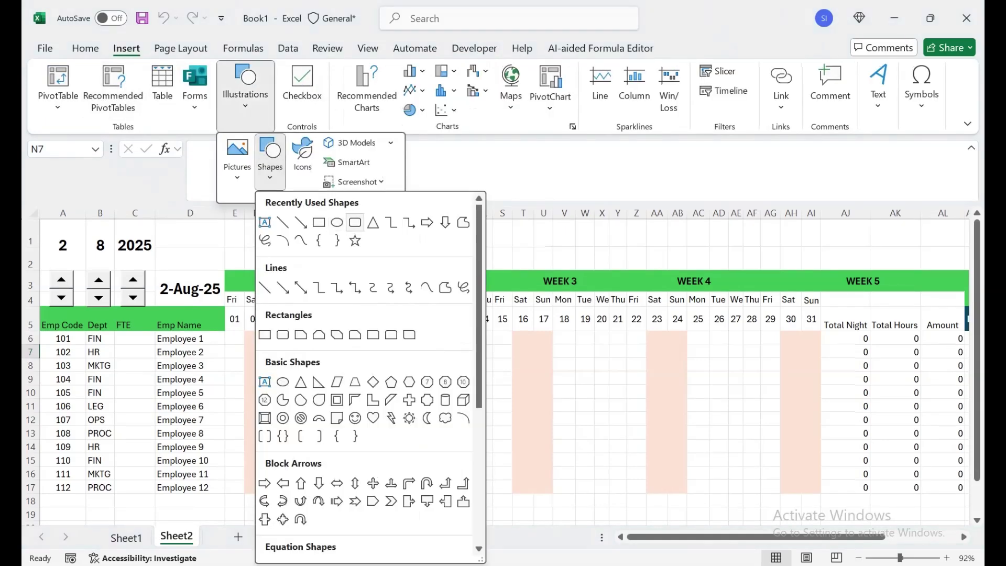
left_click(355, 222)
left_click_drag(242, 226, 391, 248)
Label the rounded rectangle above WEEK 1 CLEAR and the one above WEEK 2 DUPLICATE
right_click(302, 248)
left_click(347, 279)
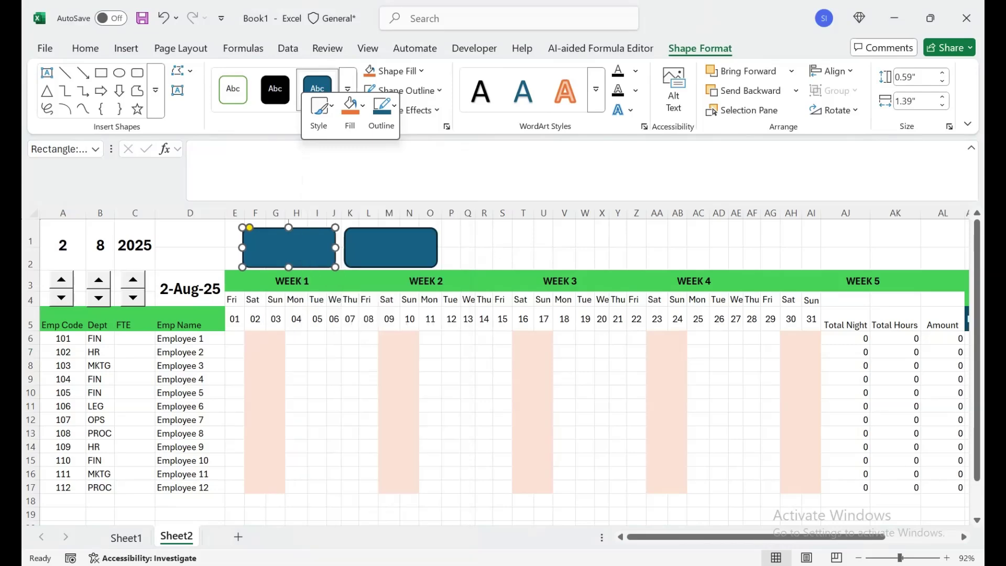
type("CLEAR")
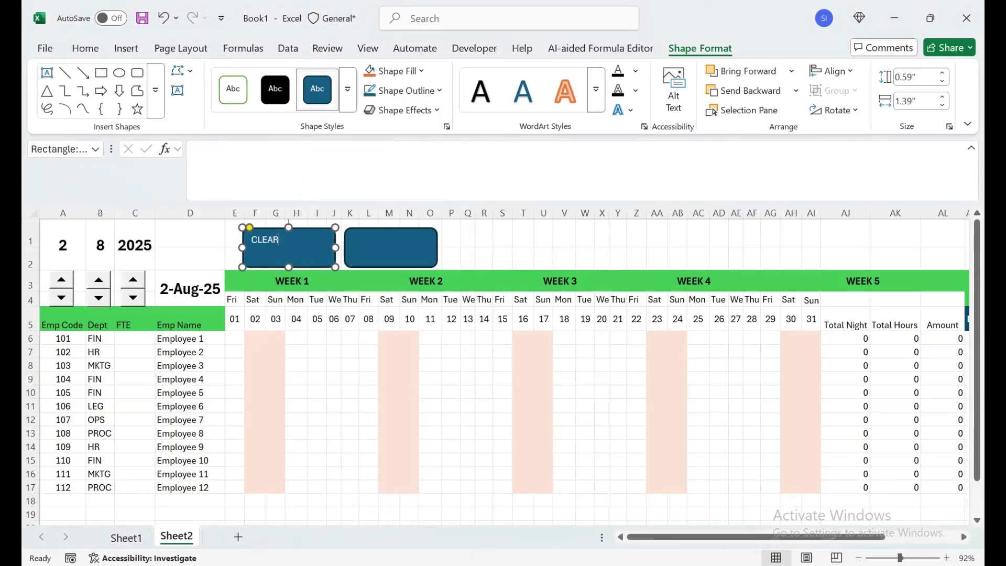
right_click(401, 248)
left_click(445, 280)
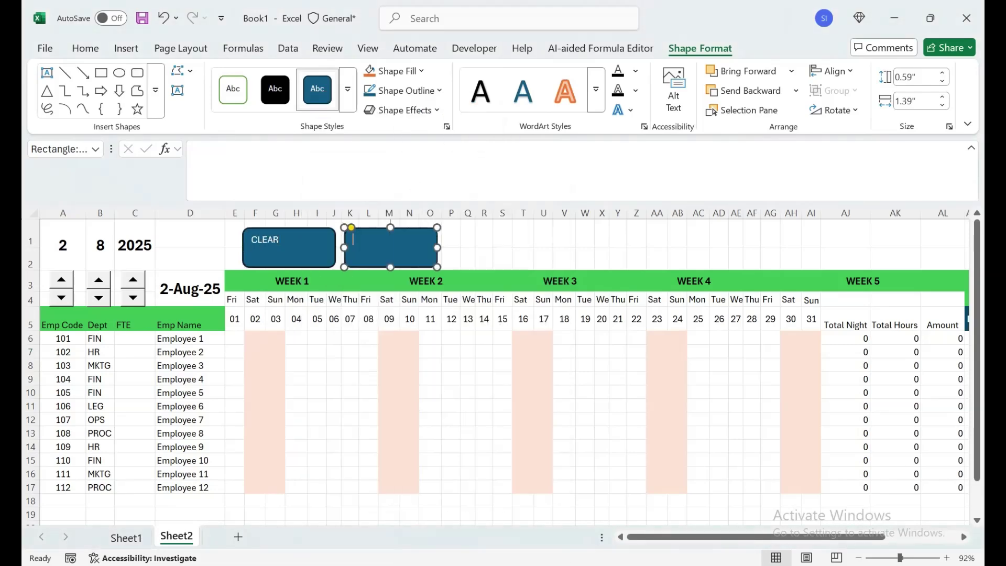
type("DUPLICATE")
Centre the text of both shapes horizontally and vertically, make it bold and enlarge it to 18 pt
left_click(298, 247, "ctrl")
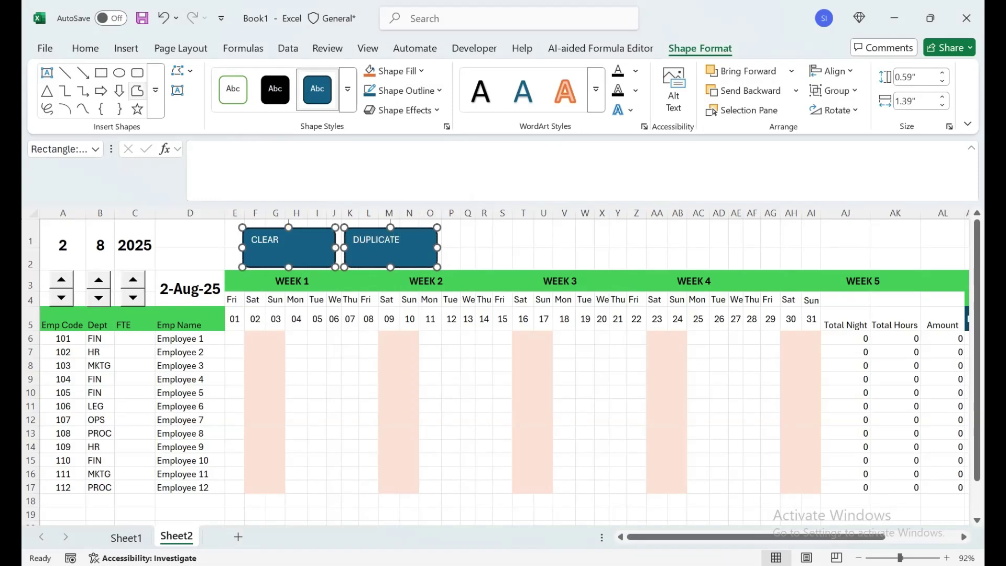
left_click(86, 48)
left_click(267, 90)
left_click(267, 71)
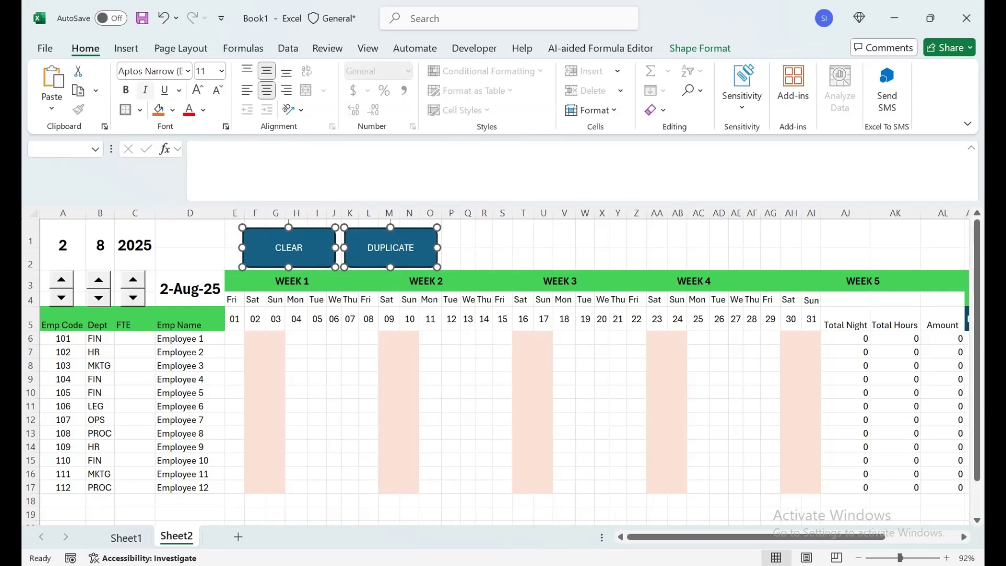
left_click(126, 90)
key("ctrl+shift+period")
key("ctrl+shift+period")
key("ctrl+shift+period")
key("ctrl+shift+period")
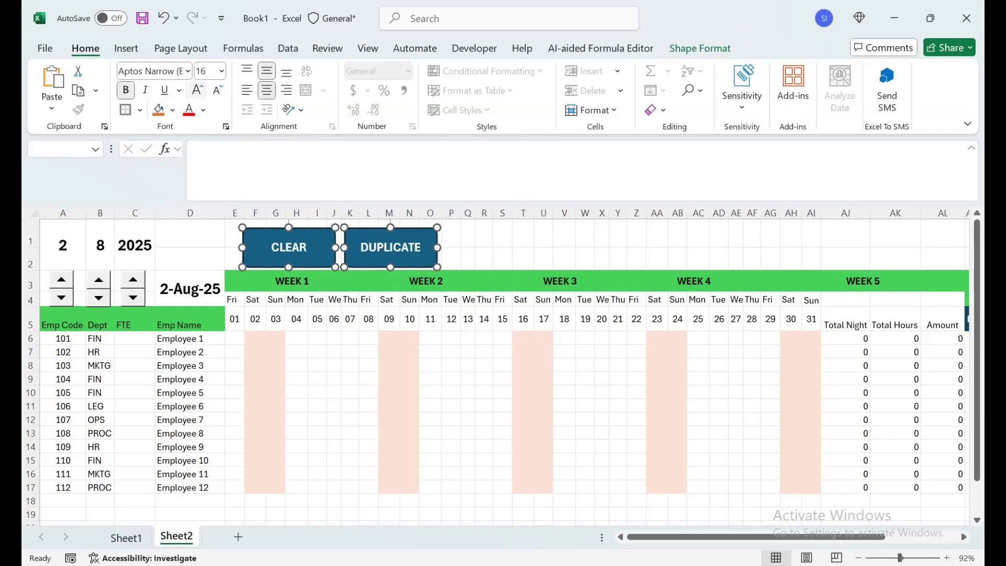
Assign Macro1 to the CLEAR shape
right_click(316, 297)
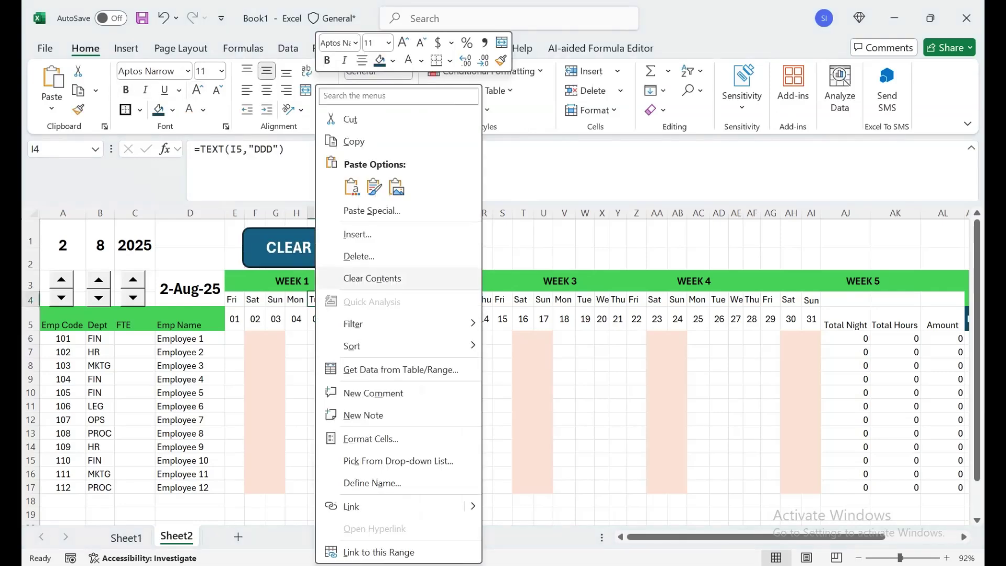
right_click(299, 257)
left_click(345, 279)
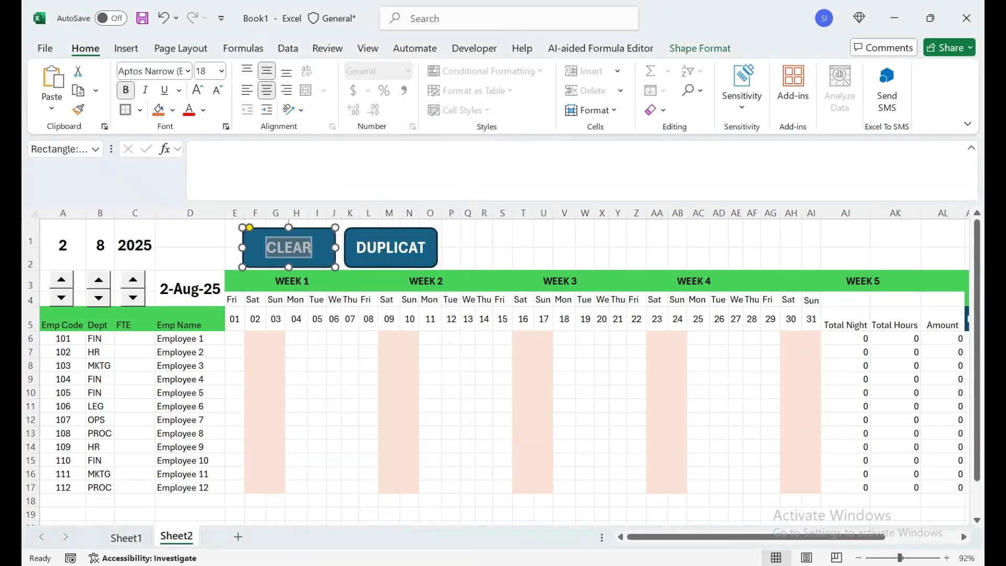
right_click(334, 257)
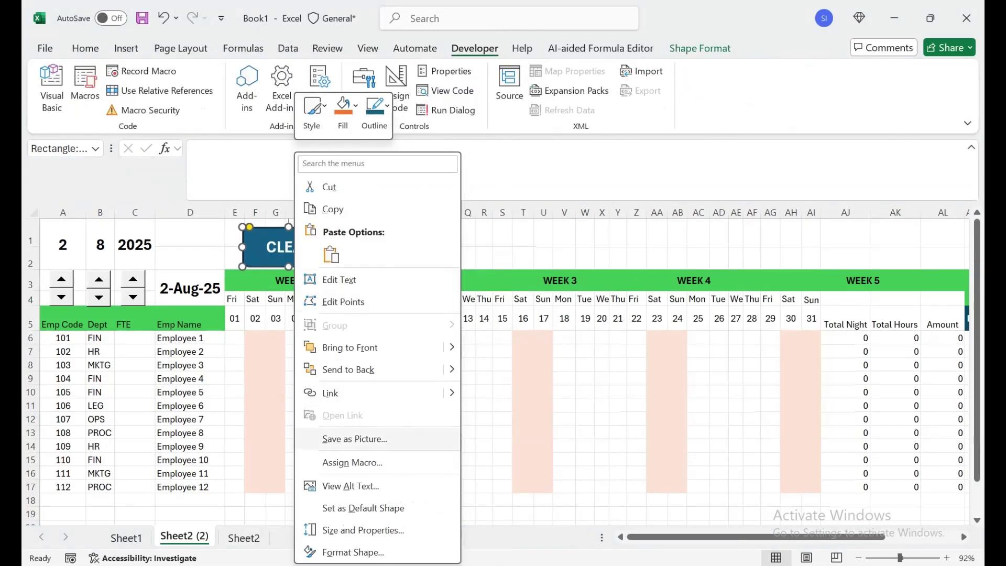
left_click(355, 463)
left_click(200, 346)
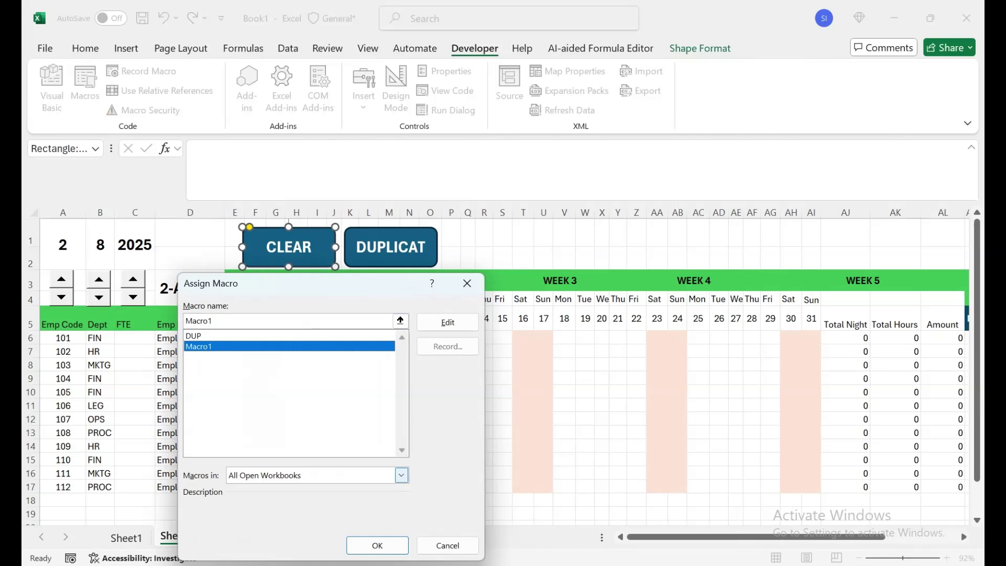
left_click(377, 545)
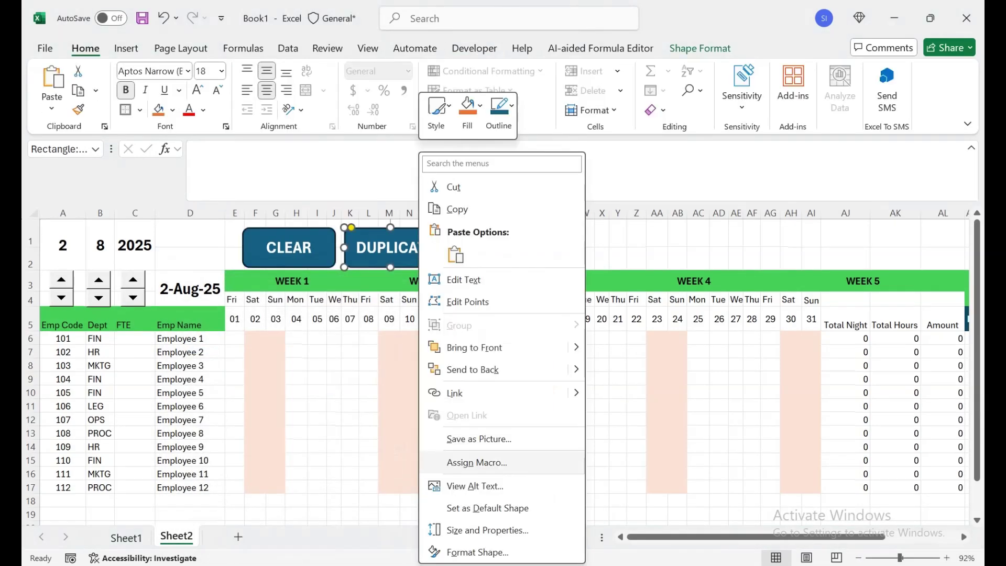
Assign the DUP macro to the duplicate shape above WEEK 2 and deselect the shape
left_click(472, 395)
left_click(367, 335)
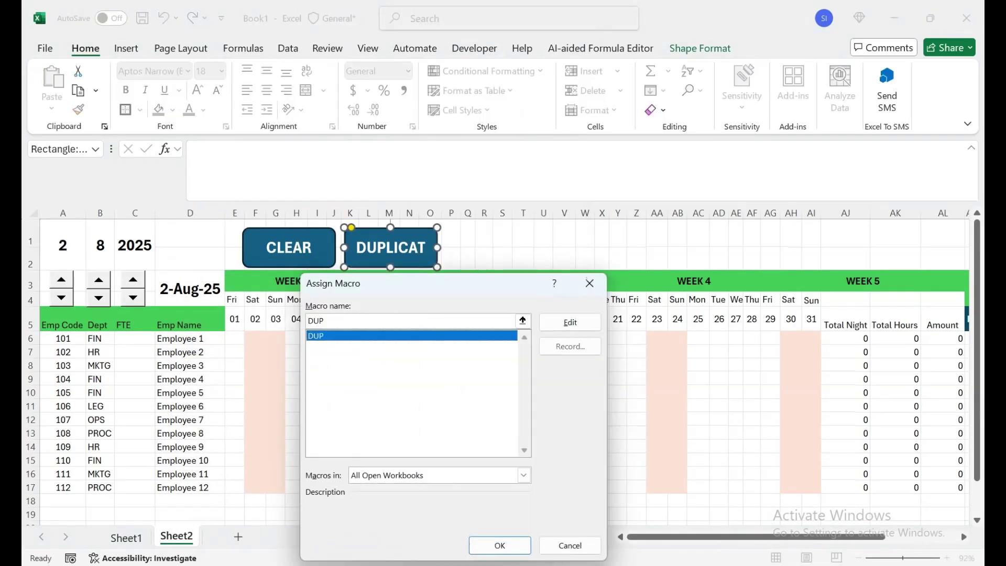
left_click(500, 546)
left_click(430, 419)
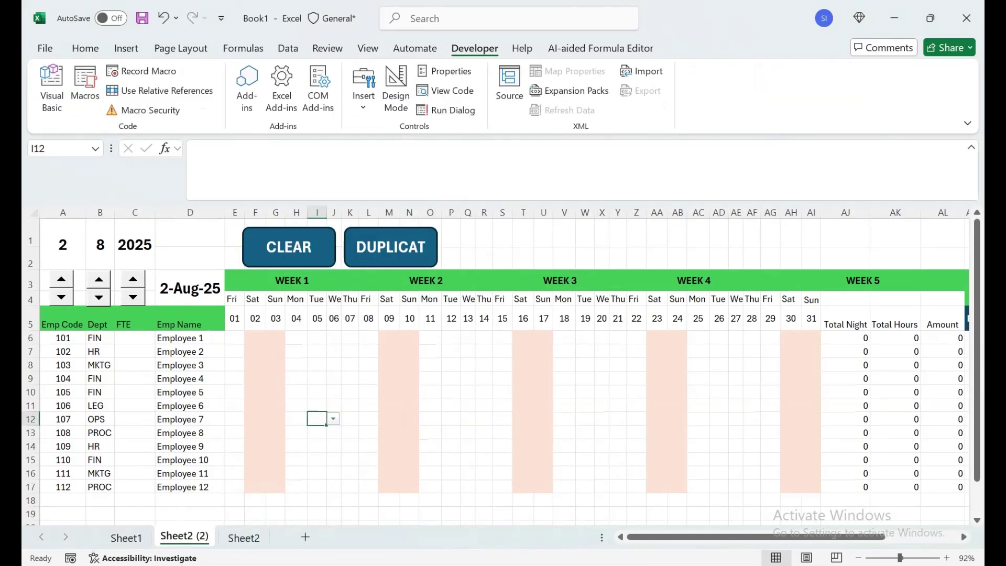
Assign Macro1 to the CLEAR shape on the original Sheet2
right_click(285, 249)
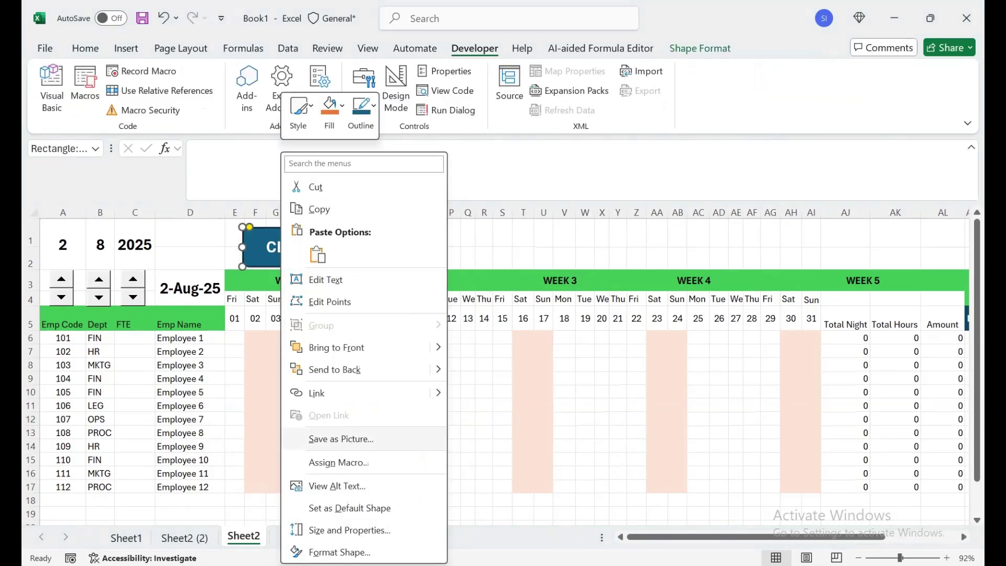
left_click(314, 458)
left_click(187, 346)
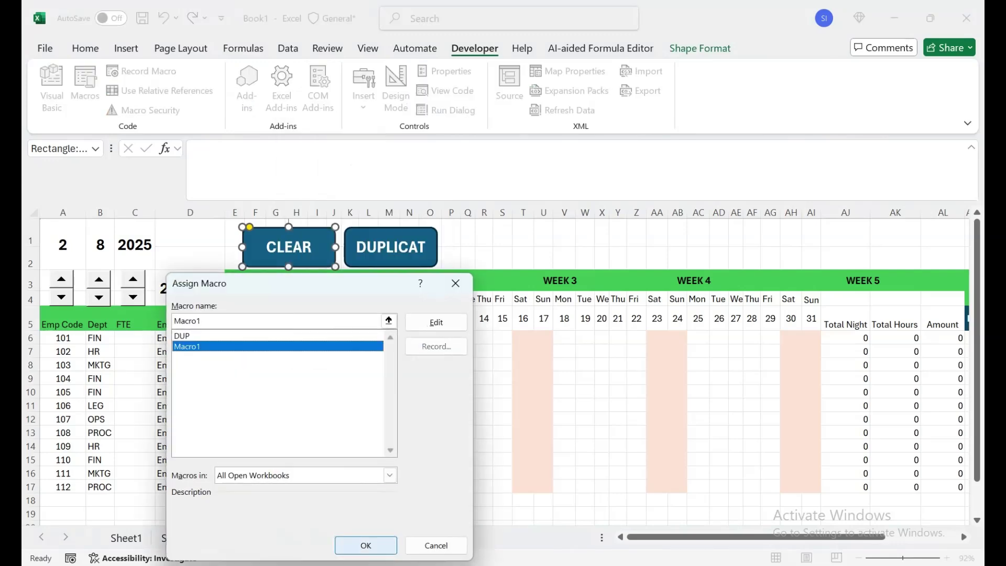
left_click(365, 545)
Delete the Sheet2 (2) copy and create a fresh one from Sheet2 with the duplicate shape
right_click(184, 537)
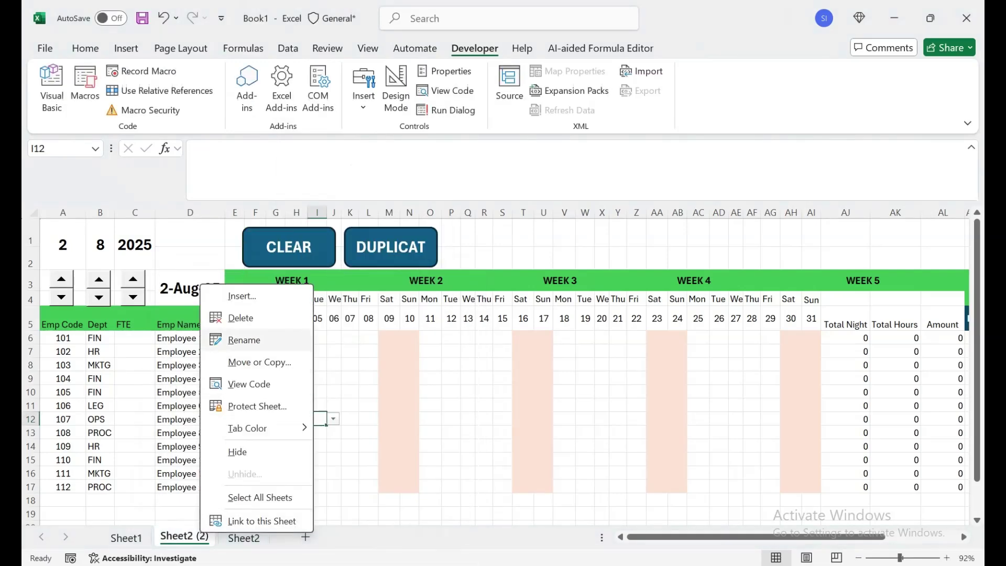
left_click(231, 317)
key("Return")
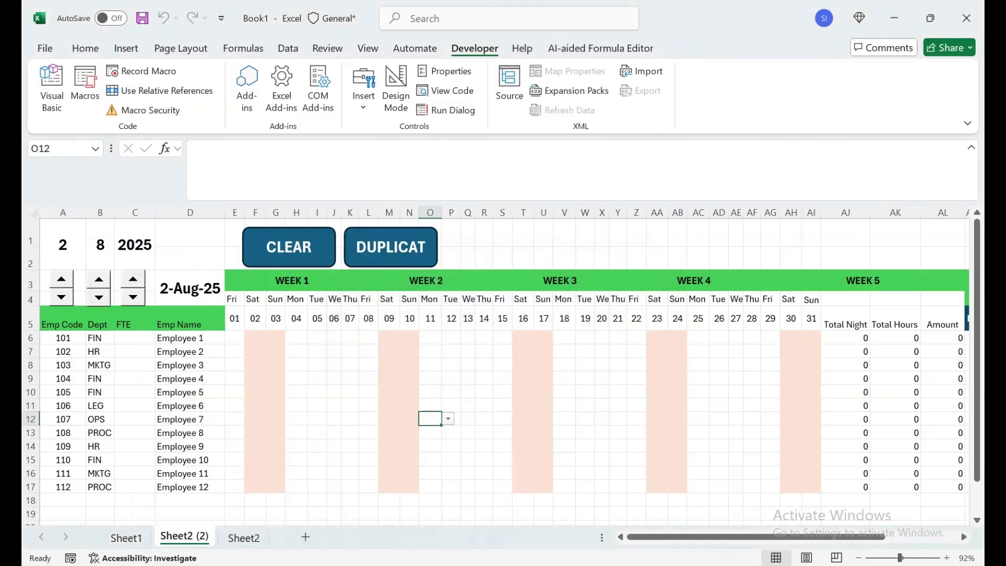
Enter shift A6 in E6 and shift P in H6, and fill P through H6:L17
left_click(234, 338)
left_click(250, 338)
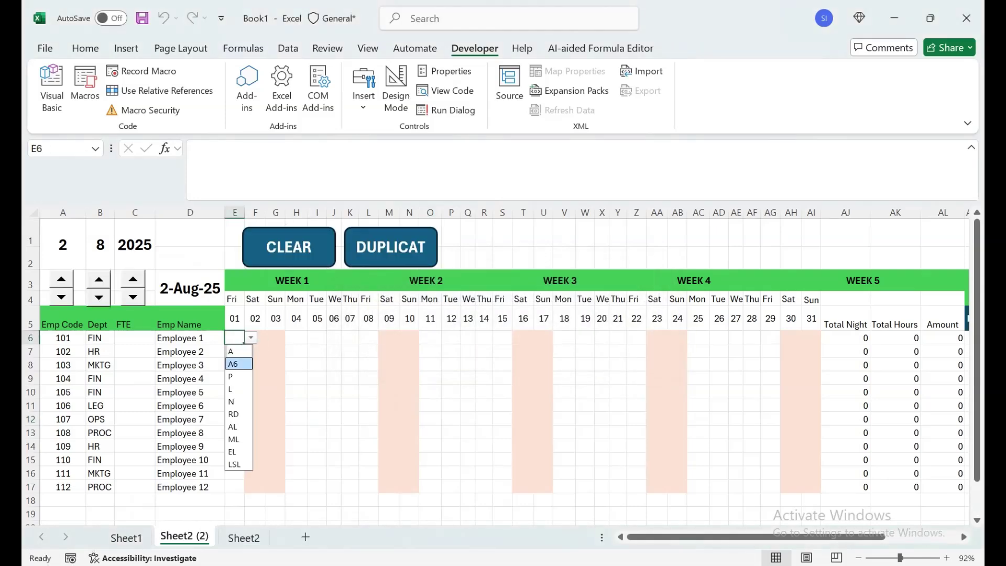
left_click(237, 364)
left_click(296, 338)
left_click(314, 338)
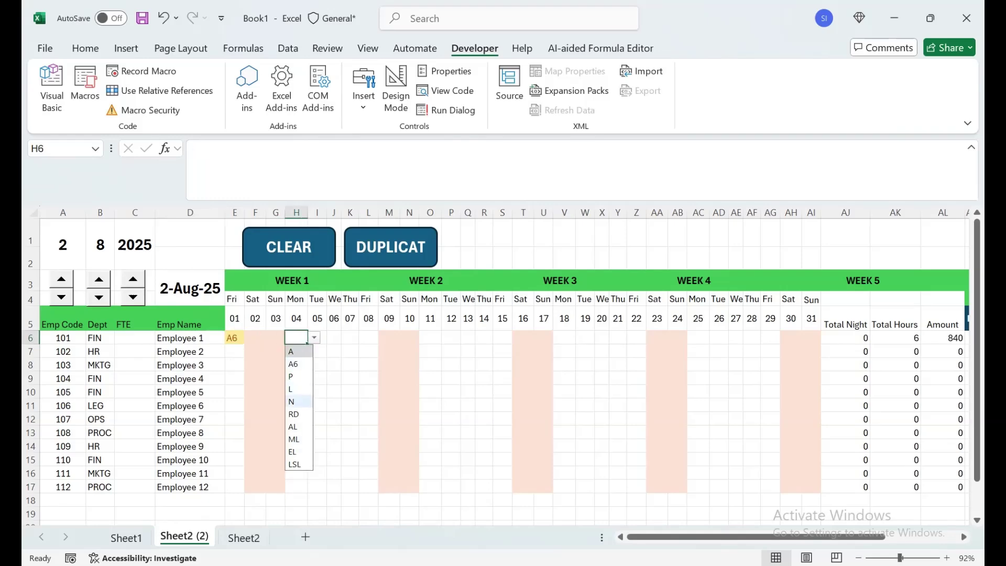
left_click(298, 376)
left_click_drag(297, 337, 369, 488)
key("ctrl+d")
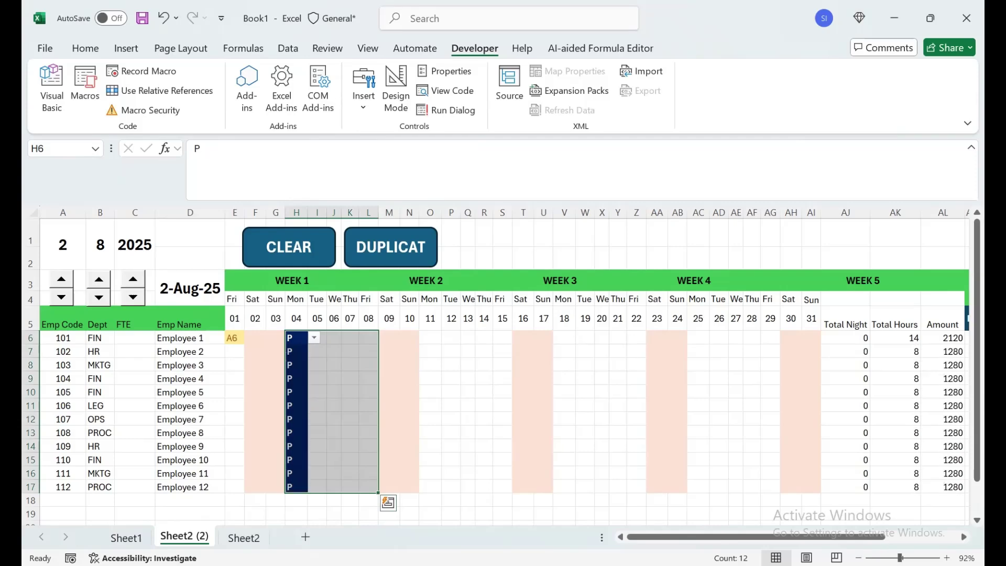
key("ctrl+r")
Set Employee 5's shift in H10 to A6 and fill it across to L10
left_click(297, 392)
left_click(315, 392)
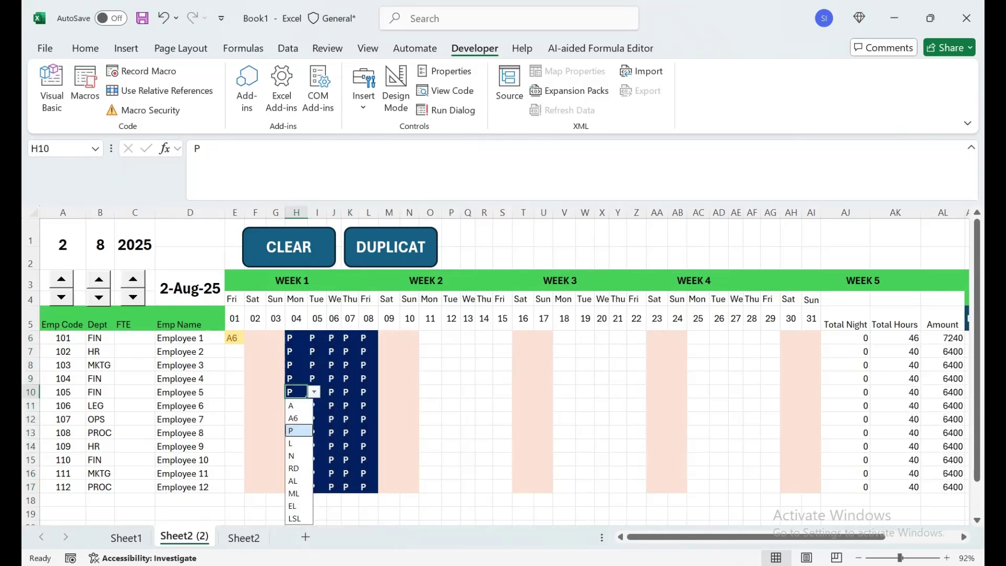
left_click(299, 403)
left_click_drag(307, 398, 373, 399)
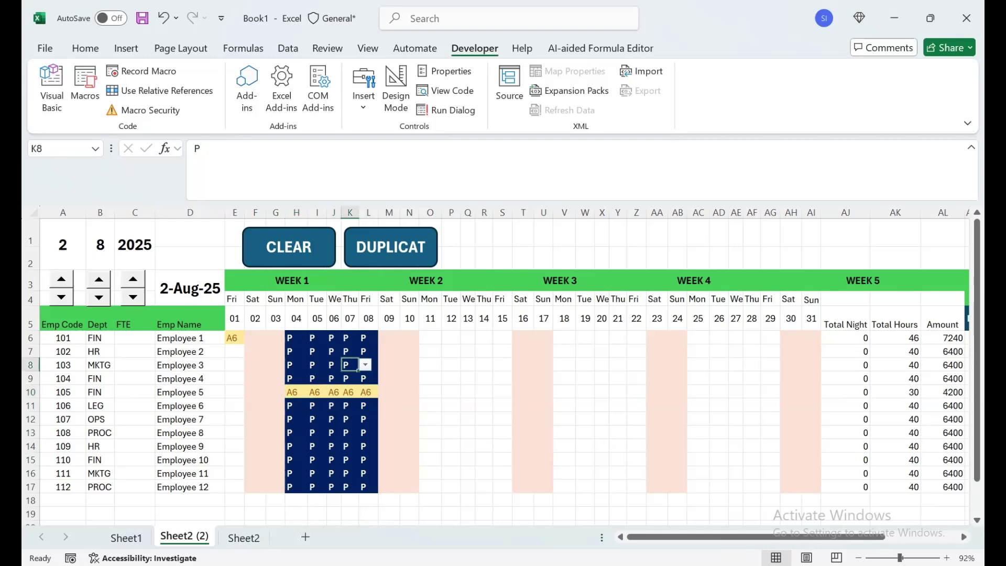
Run the CLEAR shape's macro to empty the test shifts from the roster
left_click(289, 247)
left_click(296, 379)
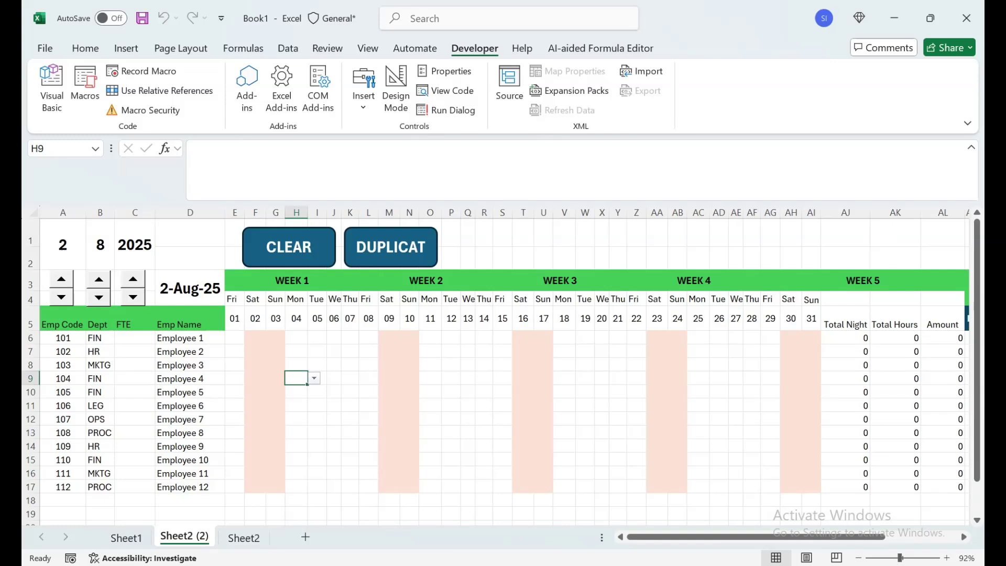
left_click(430, 392)
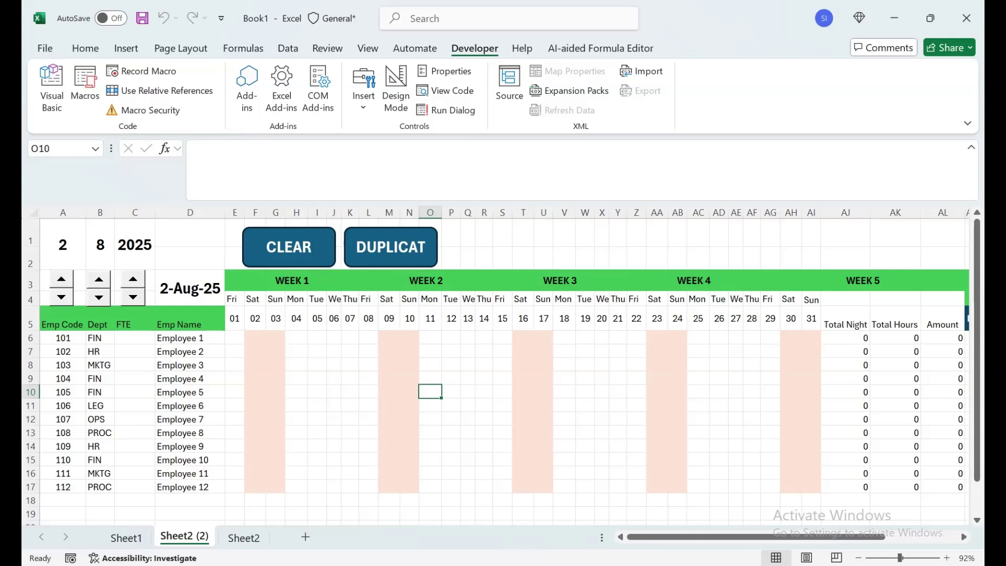
Select both macro shapes together and nudge them slightly upward above the week headings
right_click(434, 251)
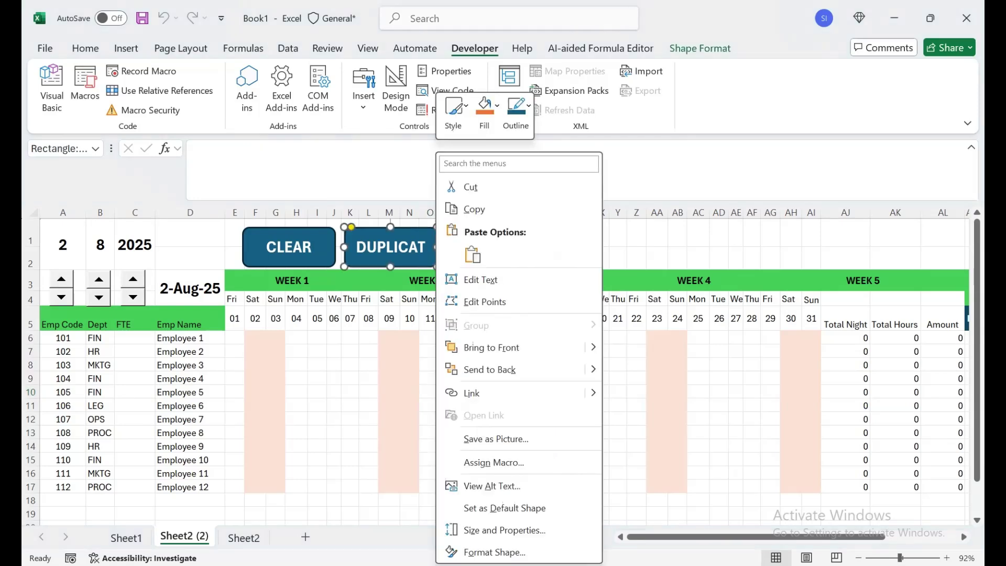
right_click(327, 251, "ctrl")
key("Escape")
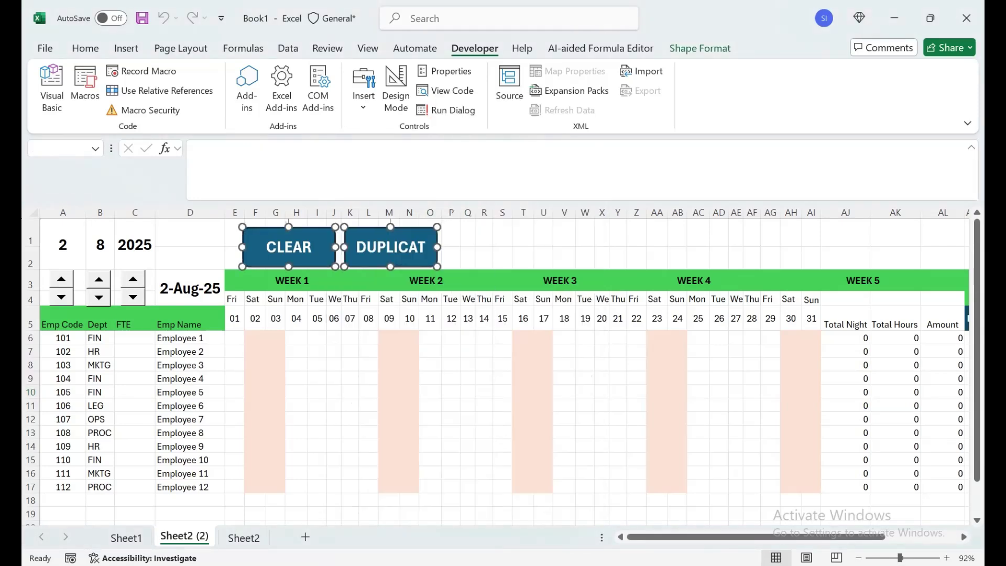
key("Up")
key("Up")
left_click_drag(327, 248, 328, 250)
Set Employee 1's shift on day 29 (AG6) to A
left_click_drag(585, 445, 851, 447)
left_click_drag(882, 405, 862, 419)
left_click(502, 338)
left_click(518, 338)
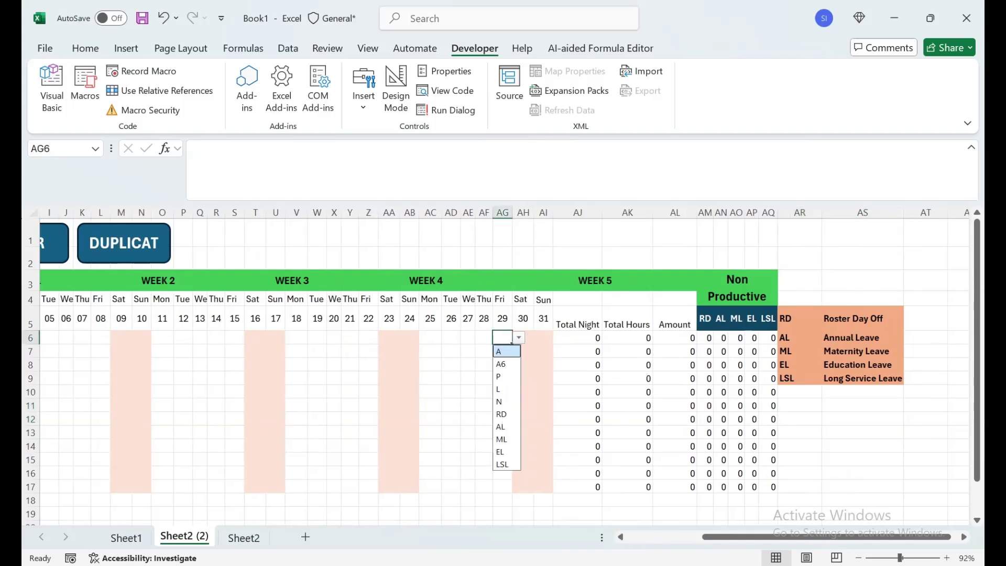
left_click(503, 351)
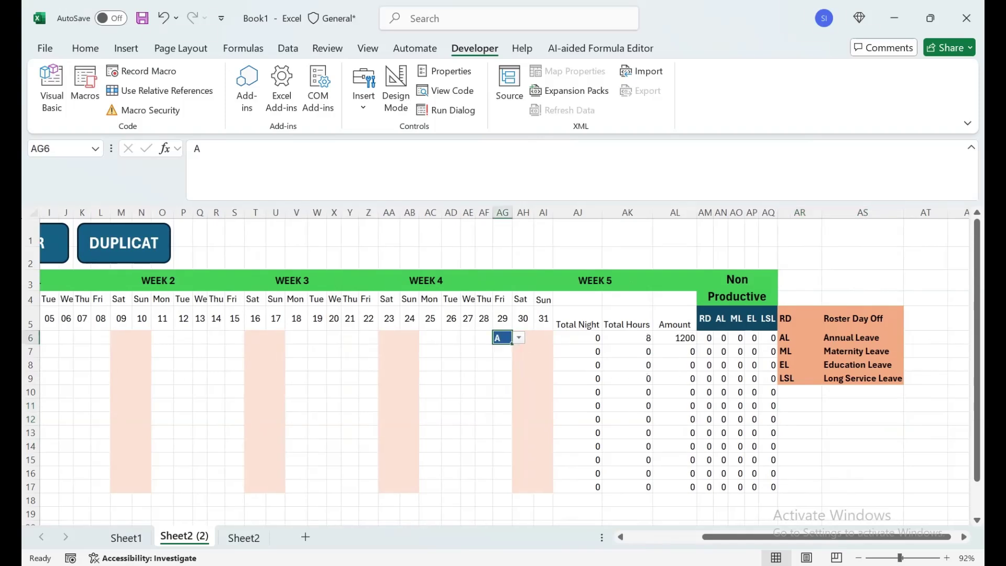
Set Employee 1's shift on day 25 to N and fill it across to day 28 (AC6:AF6)
left_click(430, 338)
left_click(448, 338)
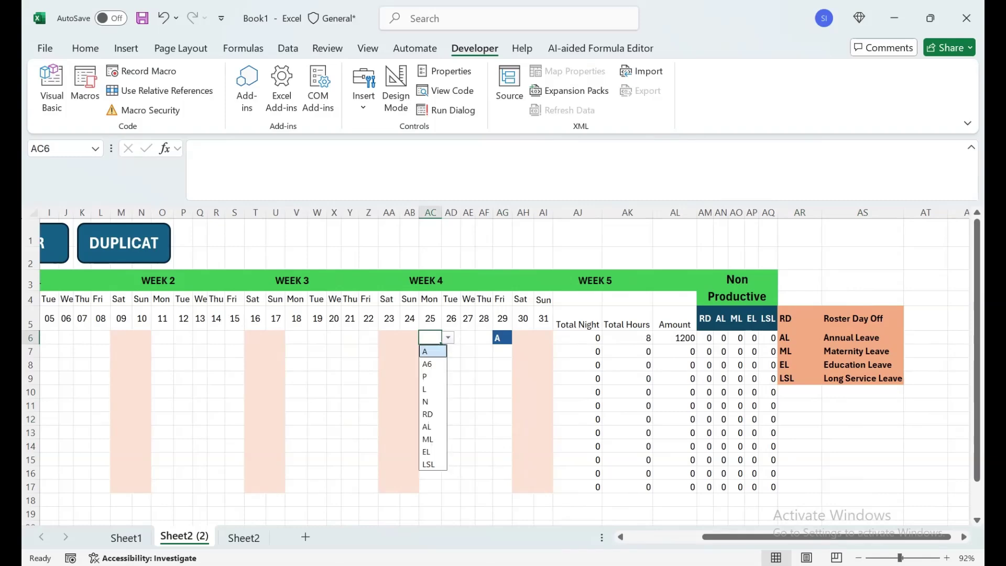
left_click(427, 402)
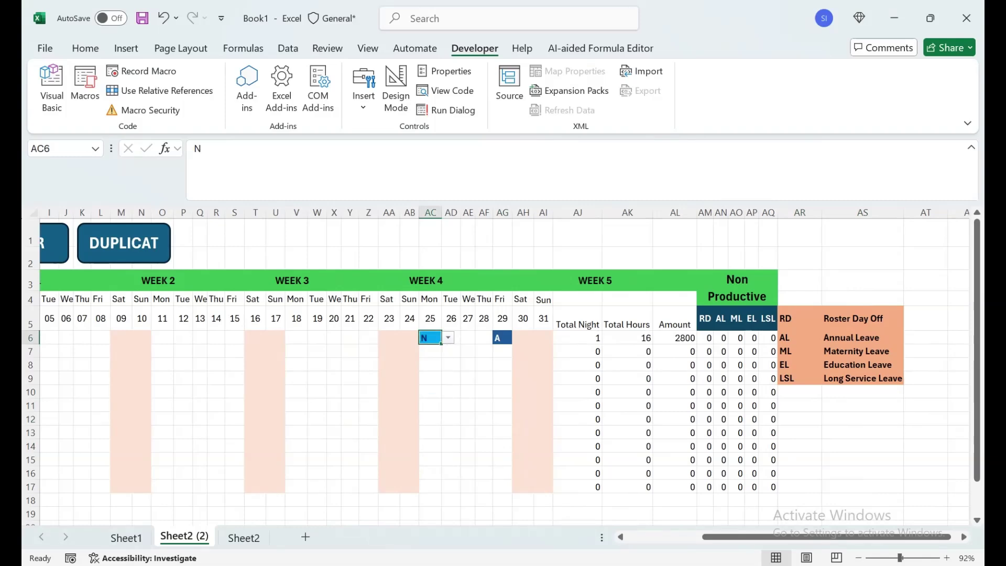
left_click_drag(441, 343, 493, 344)
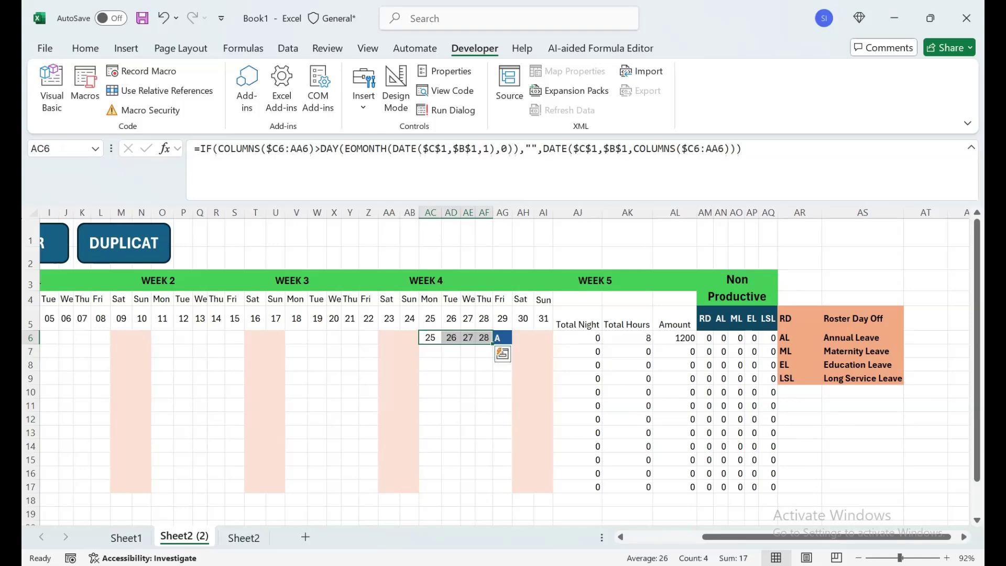
key("ctrl+z")
key("ctrl+r")
left_click(502, 391)
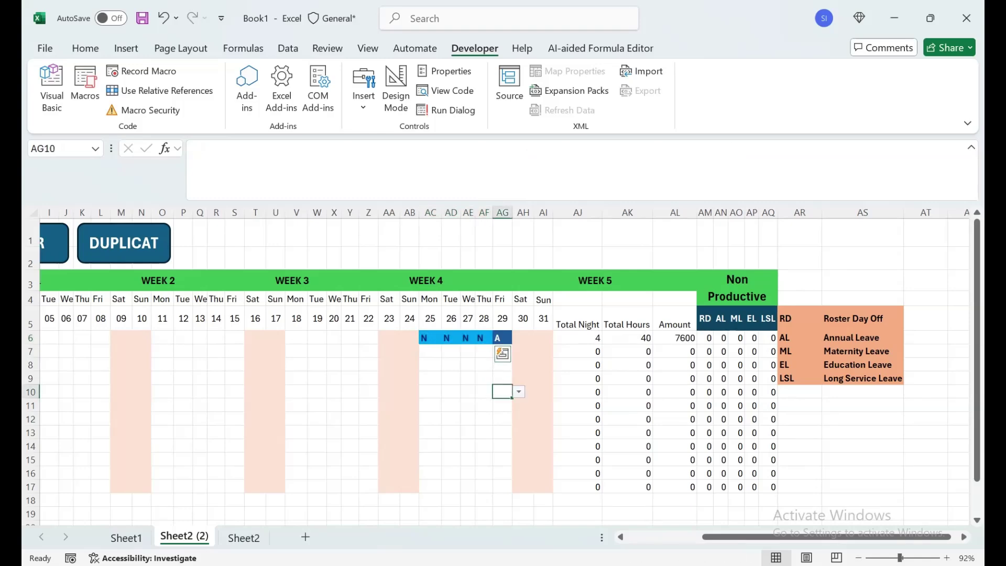
Examine the Total Hours and Amount formulas for Employee 1 and return to the start of the roster
left_click(627, 338)
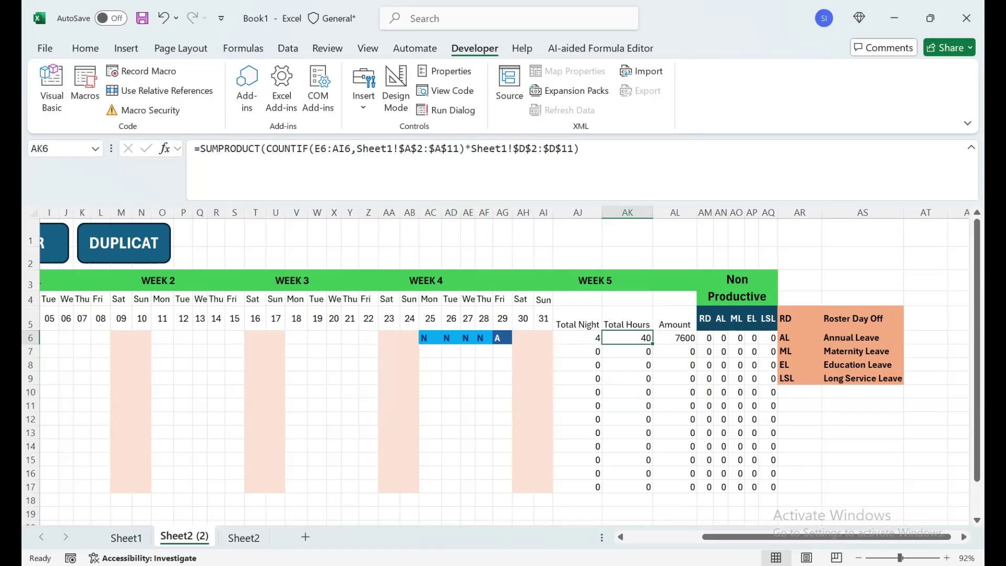
left_click(674, 338)
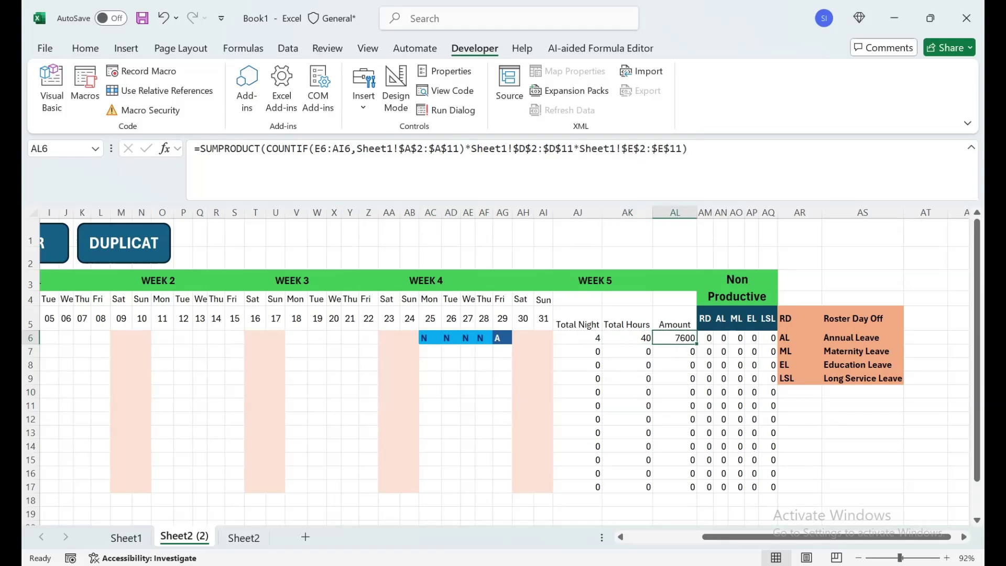
left_click_drag(468, 419, 32, 446)
left_click(296, 379)
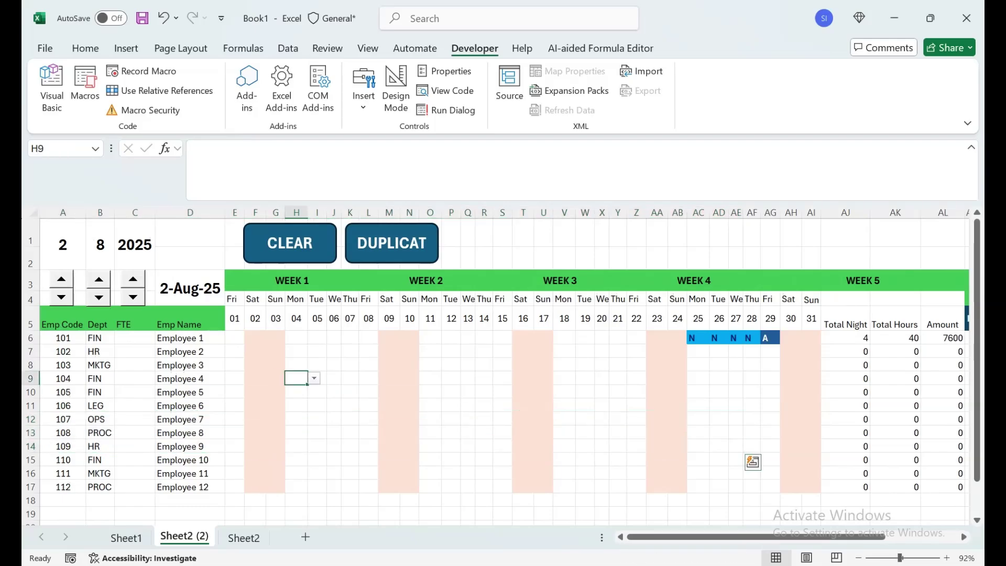